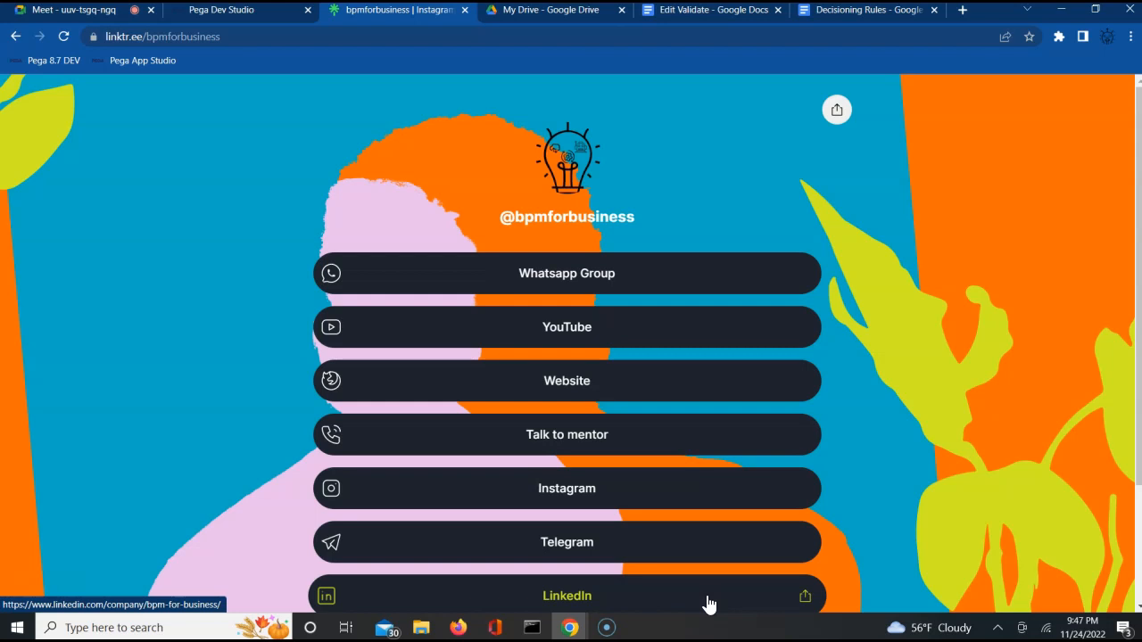
Step: Admit the waiting guest to the Meet call, then bring up the Edit Validate notes document
{"action": "left_click", "coordinate": [106, 18]}
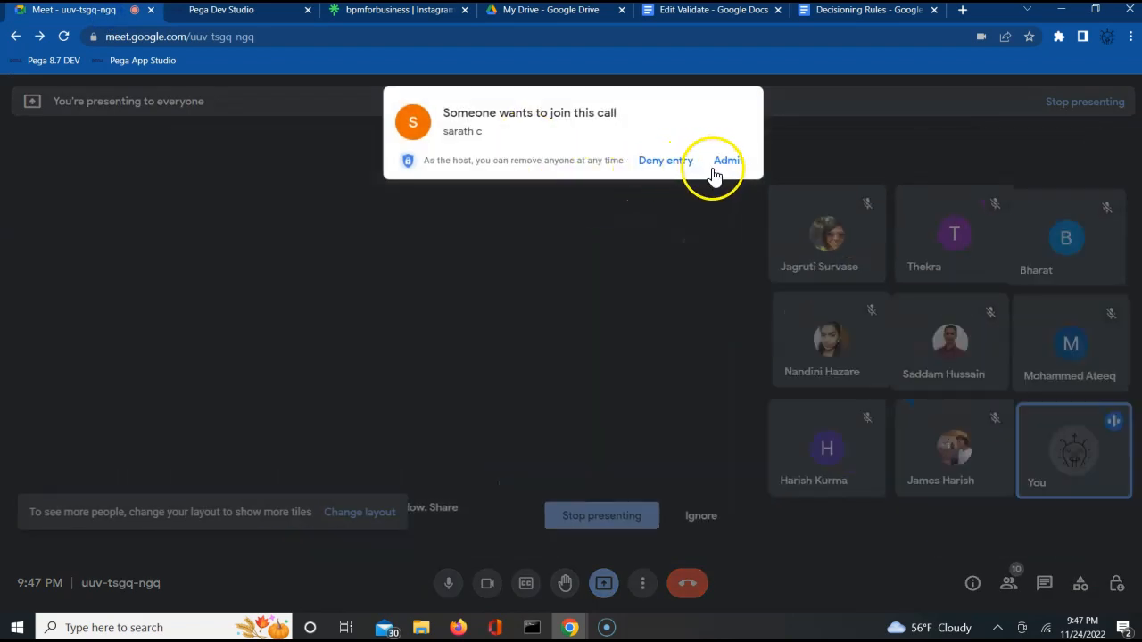
{"action": "left_click", "coordinate": [728, 163]}
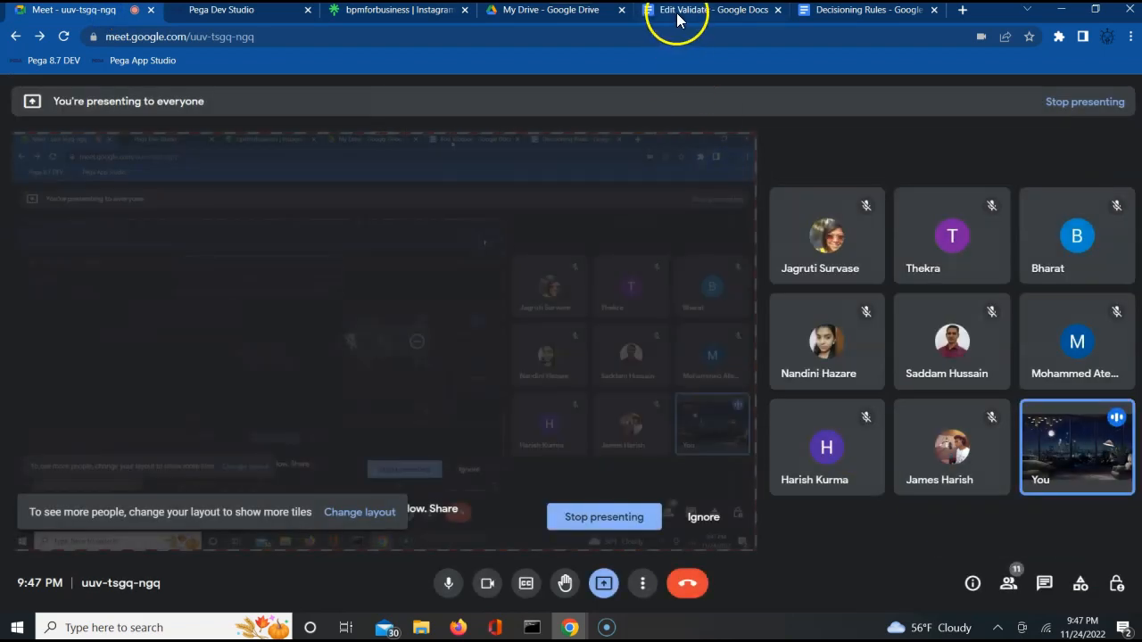
{"action": "left_click", "coordinate": [678, 12]}
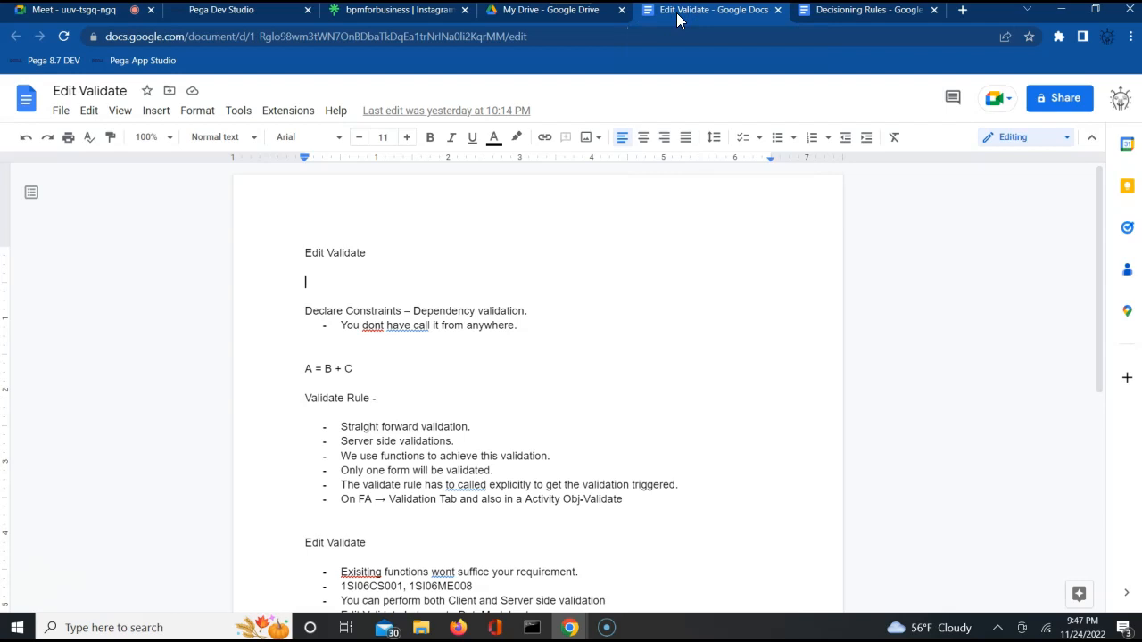
Step: Switch to the Decisioning Rules document, which holds only its title
{"action": "left_click", "coordinate": [845, 17]}
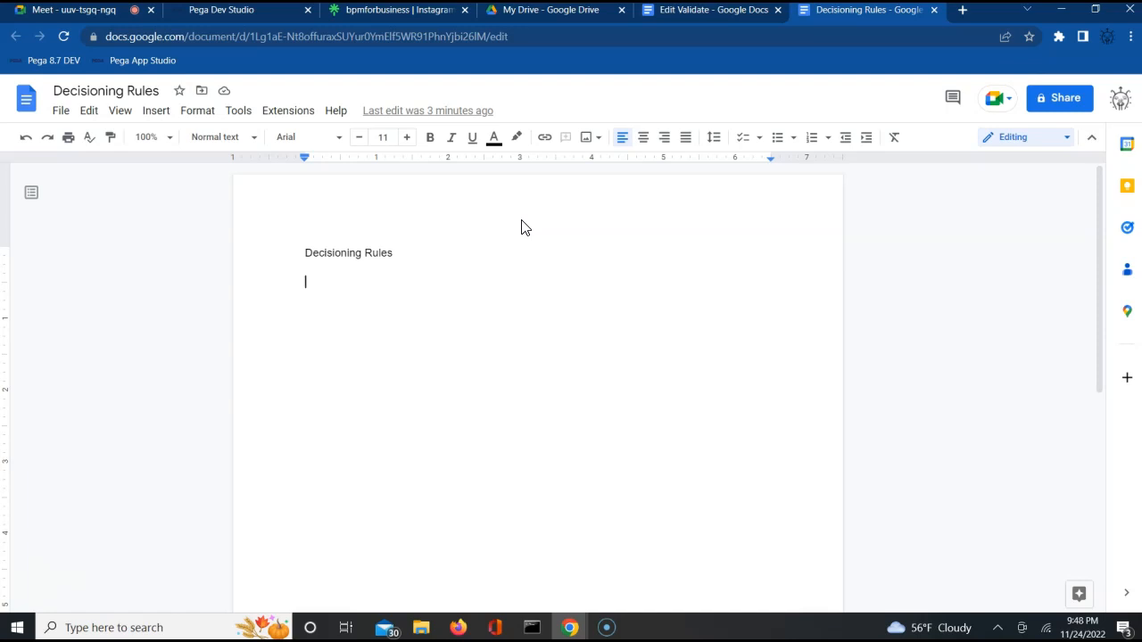
Step: List 'When -', 'Decision Table', 'Decision Tree' and 'Map Value.' on separate lines under the title
{"action": "type", "text": "When -"}
{"action": "key", "text": "Return"}
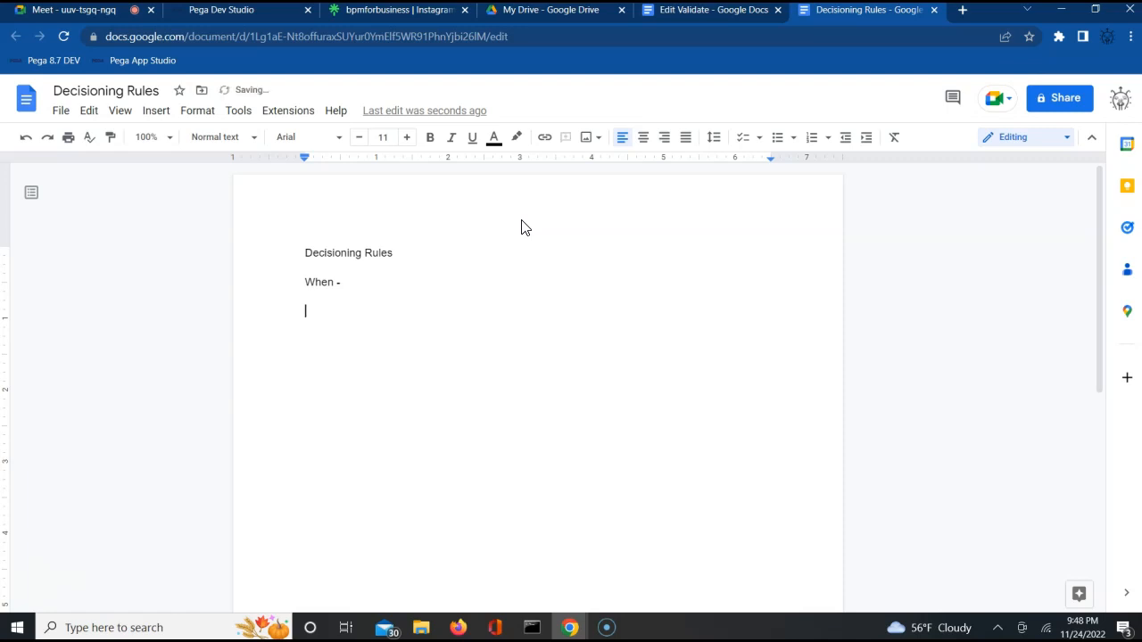
{"action": "type", "text": "Decision Table"}
{"action": "key", "text": "Return"}
{"action": "type", "text": "Decision "}
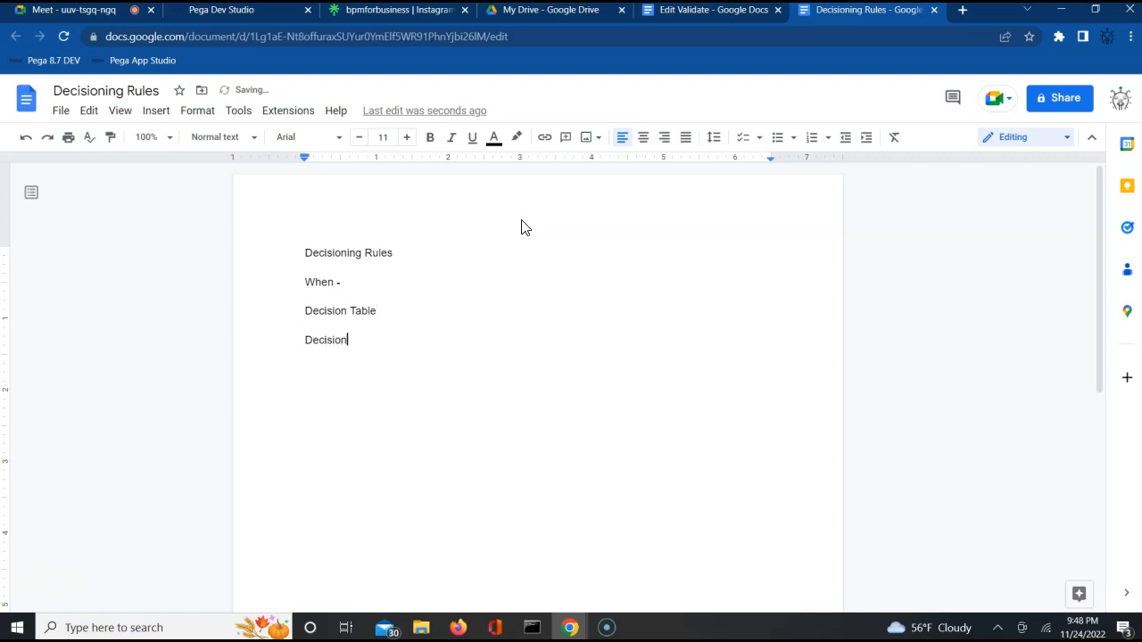
{"action": "type", "text": "Tree"}
{"action": "key", "text": "Return"}
{"action": "type", "text": "Map Value."}
Step: Add 'One If condition.' after 'When -' in the list
{"action": "double_click", "coordinate": [333, 314]}
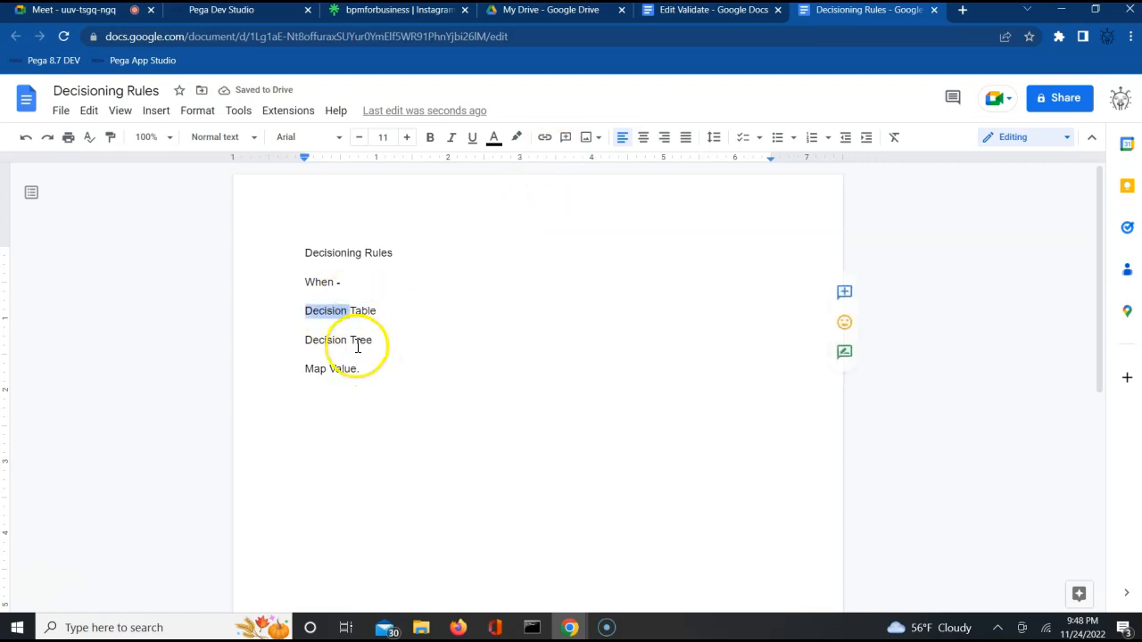
{"action": "left_click", "coordinate": [370, 372]}
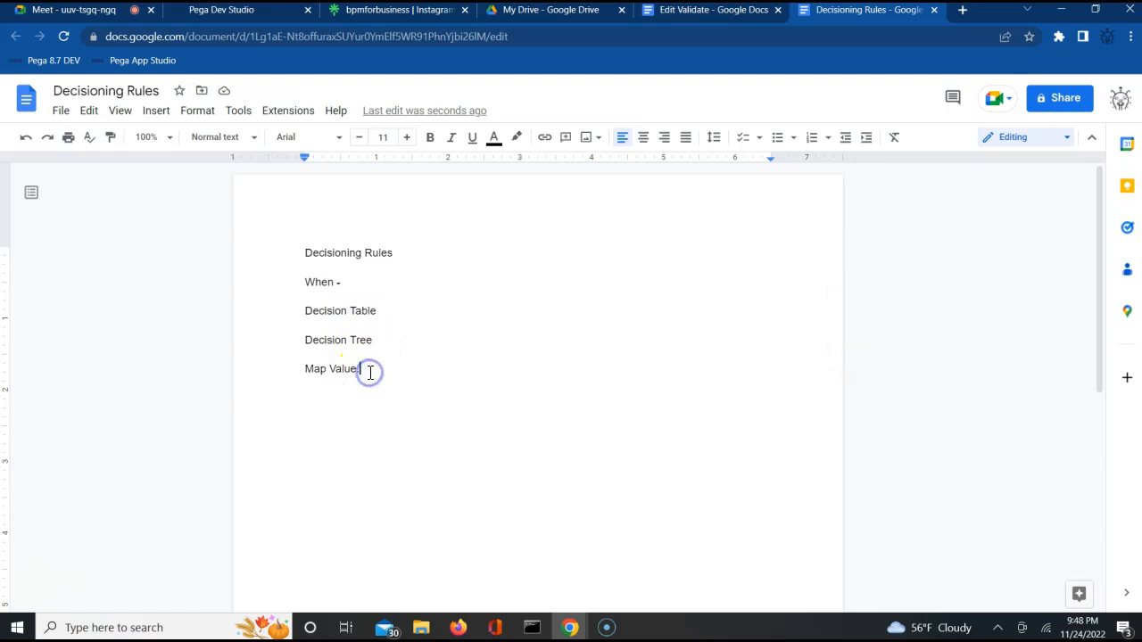
{"action": "double_click", "coordinate": [354, 283]}
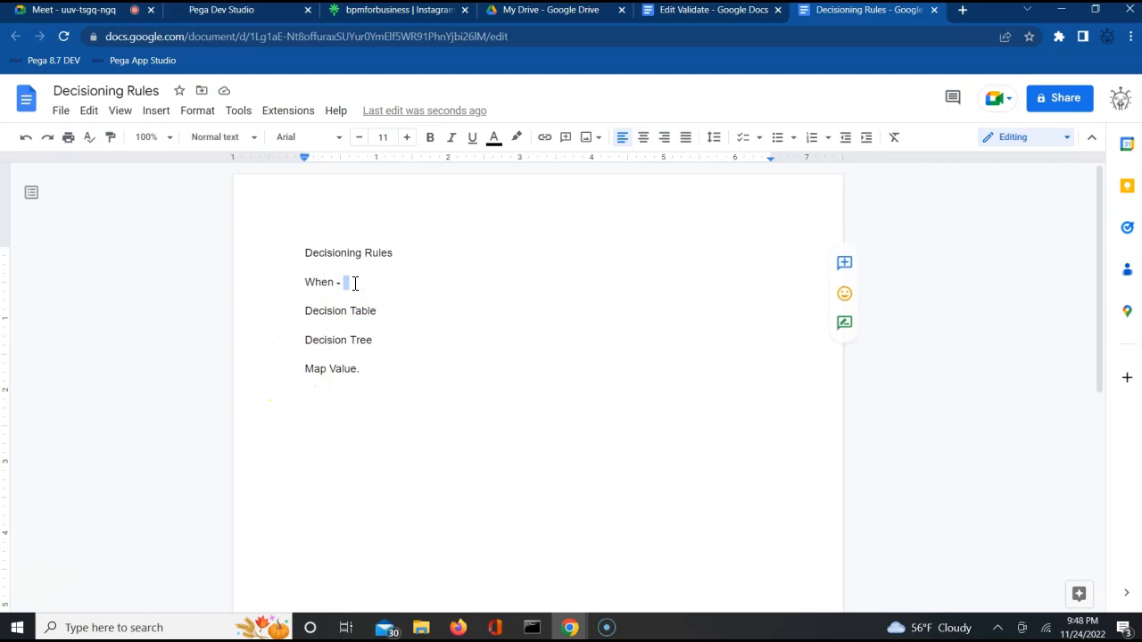
{"action": "key", "text": "BackSpace"}
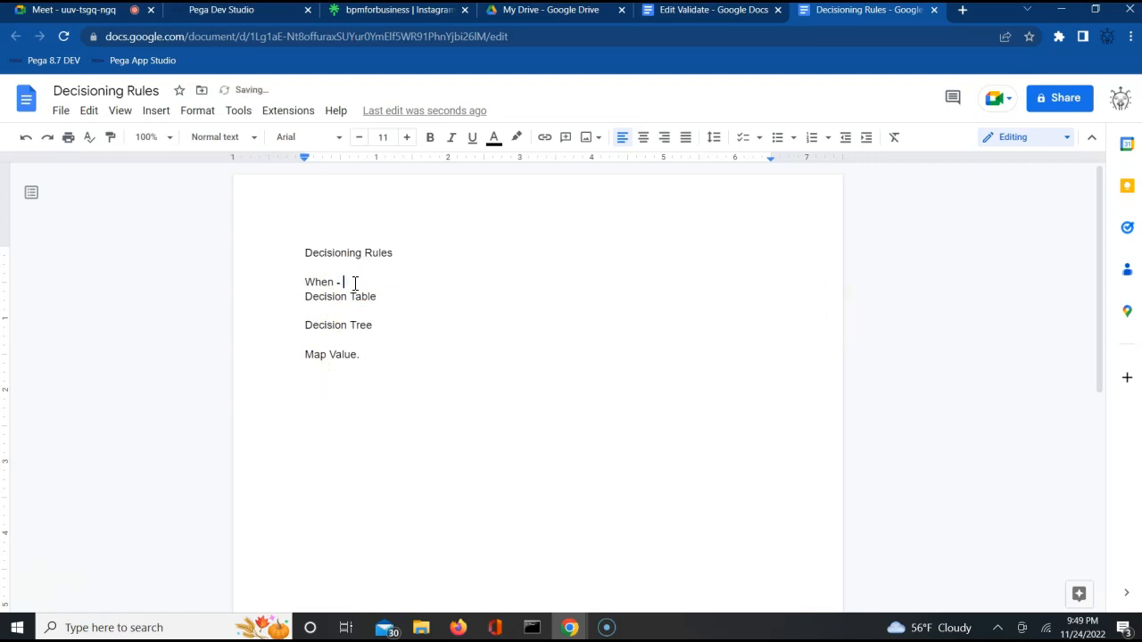
{"action": "key", "text": "Return"}
{"action": "left_click", "coordinate": [354, 283]}
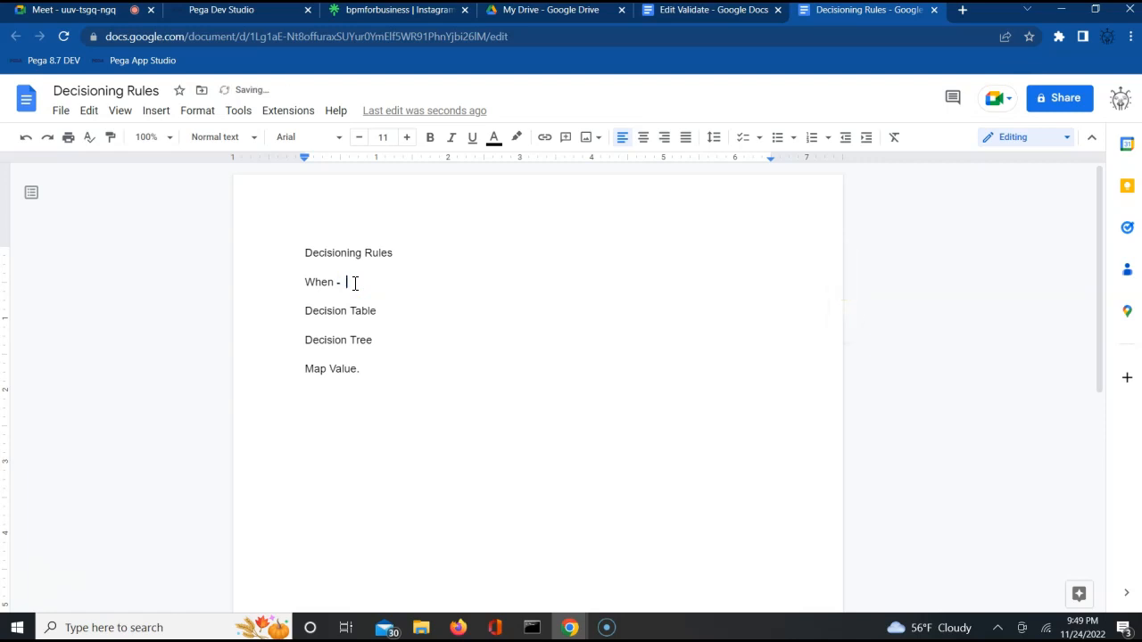
{"action": "type", "text": "One "}
{"action": "type", "text": "If "}
{"action": "type", "text": "condti"}
{"action": "type", "text": "on "}
{"action": "type", "text": "w"}
{"action": "key", "text": "BackSpace"}
{"action": "key", "text": "BackSpace"}
{"action": "type", "text": "."}
{"action": "left_click", "coordinate": [241, 16]}
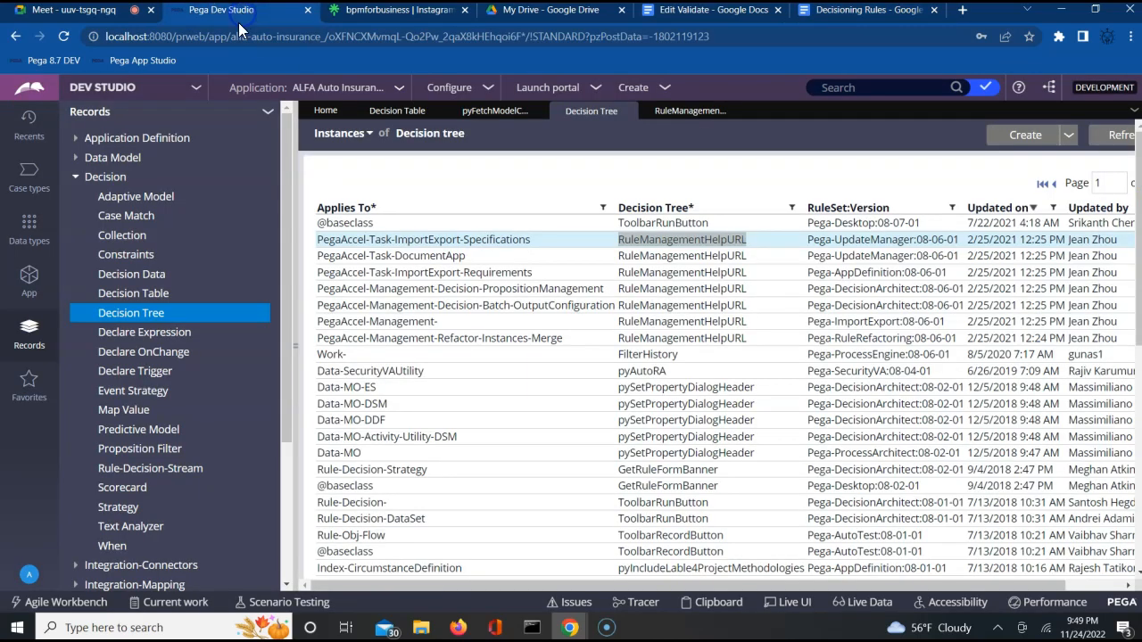
Step: Open the BillShipAddrSame When rule from Decision > When in the App explorer
{"action": "left_click", "coordinate": [29, 277]}
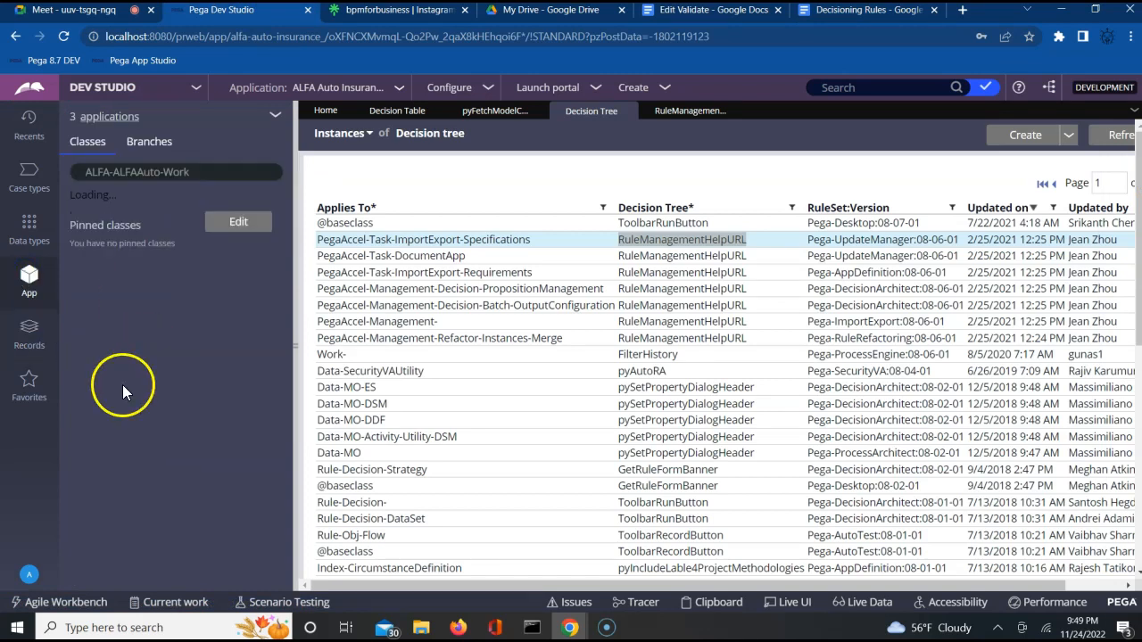
{"action": "left_click", "coordinate": [80, 240]}
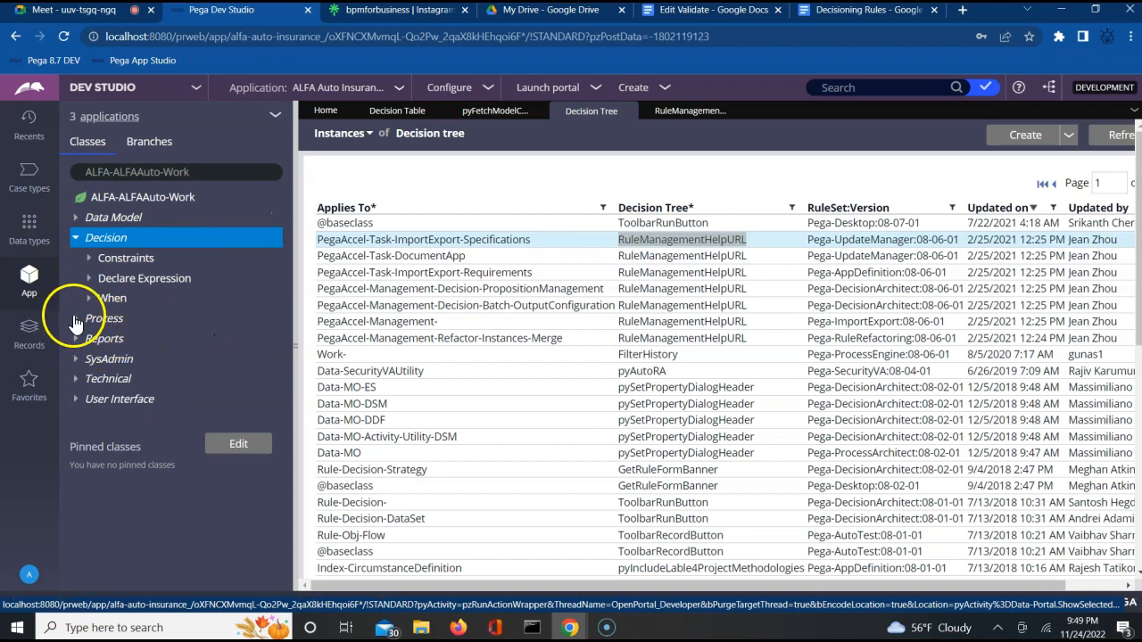
{"action": "left_click", "coordinate": [89, 301]}
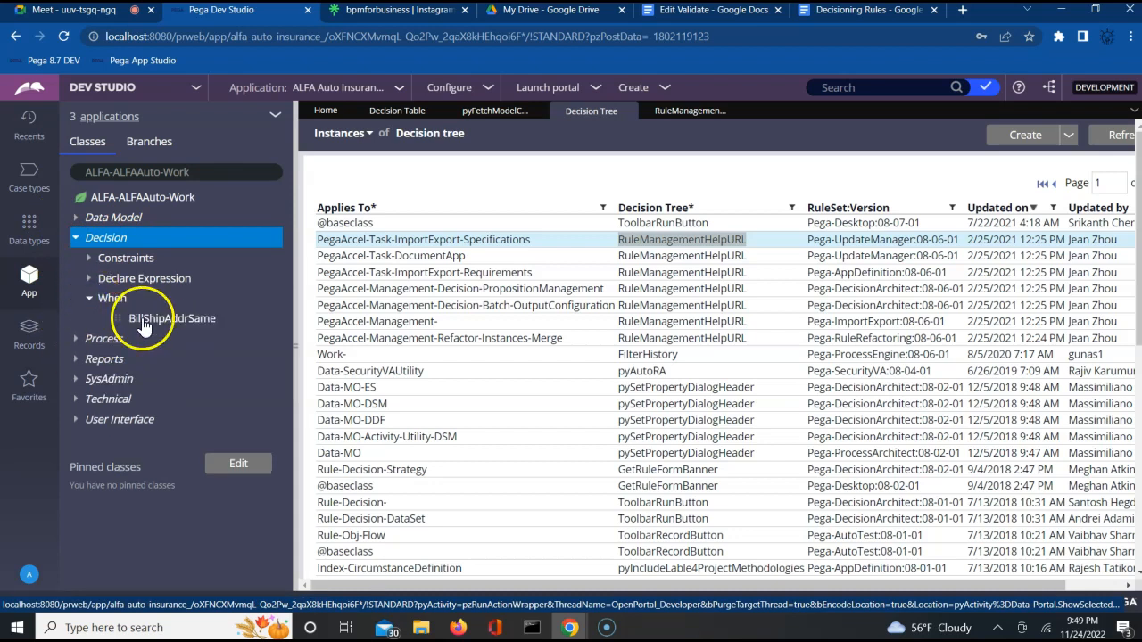
{"action": "left_click", "coordinate": [162, 321]}
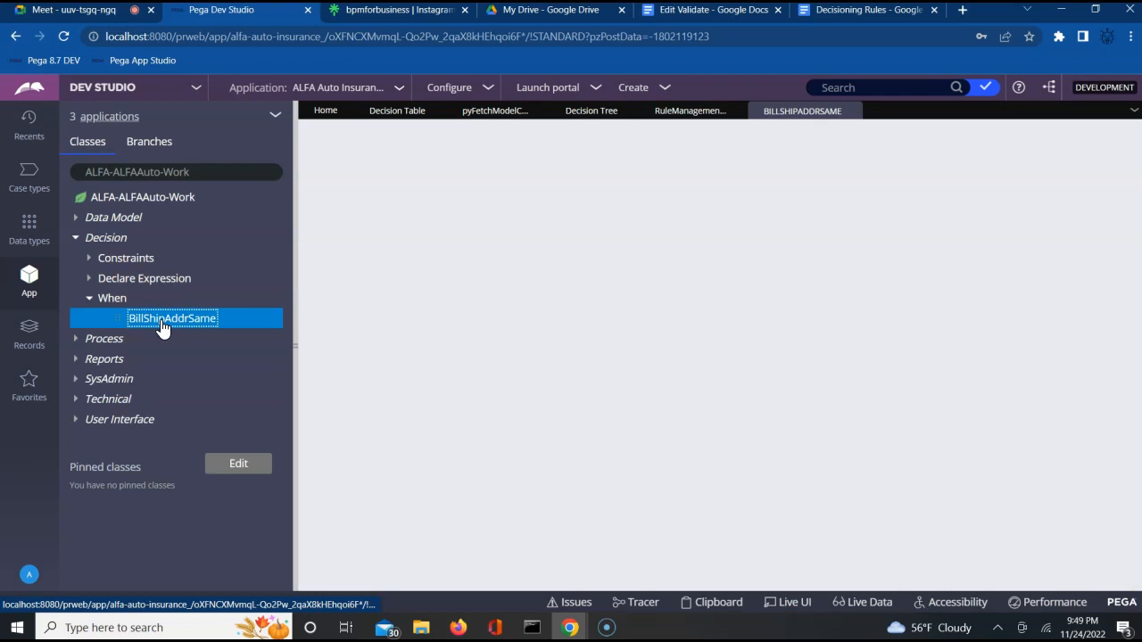
{"action": "left_click", "coordinate": [162, 321]}
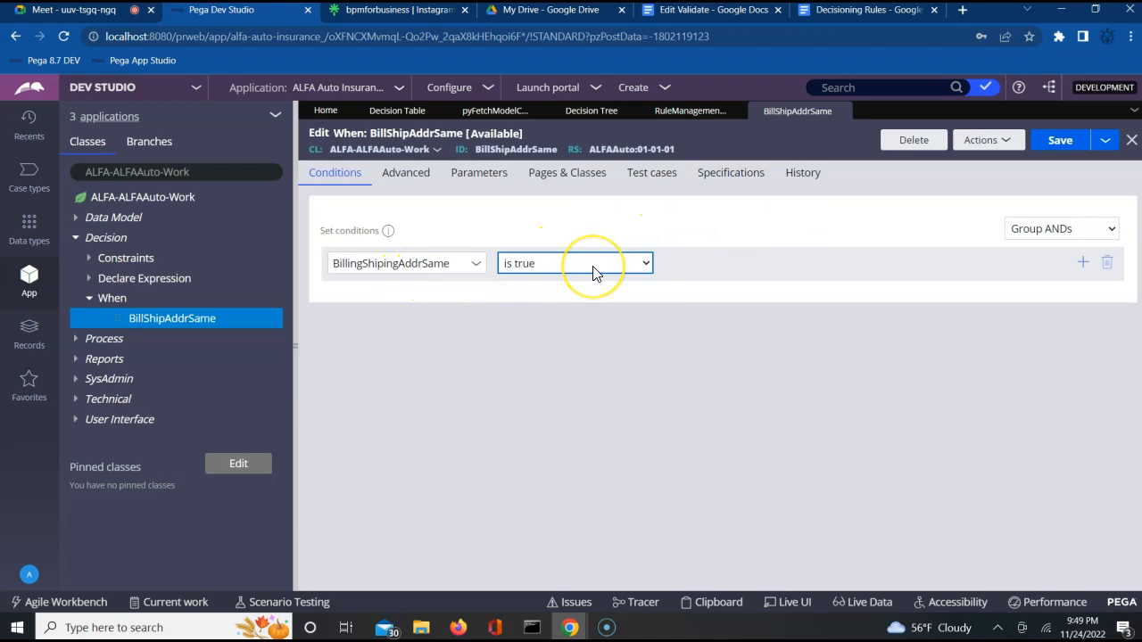
Step: In the Decisioning Rules notes, open an empty line right after Decision Table
{"action": "left_click", "coordinate": [825, 10]}
{"action": "left_click", "coordinate": [344, 396]}
{"action": "double_click", "coordinate": [401, 311]}
{"action": "left_click", "coordinate": [403, 313]}
{"action": "key", "text": "Return"}
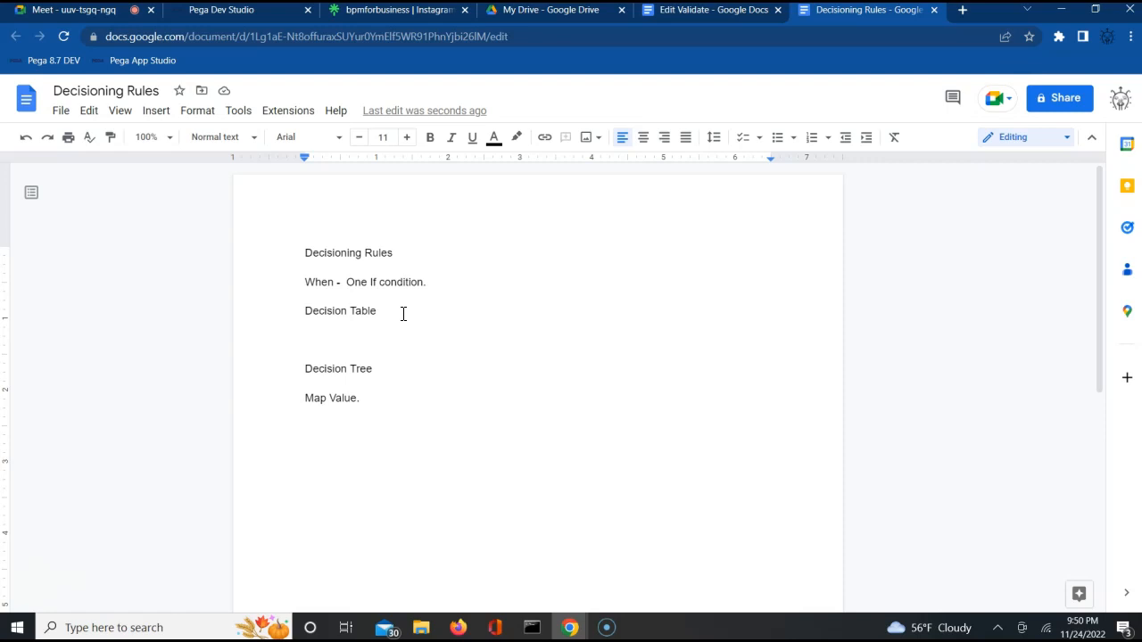
Step: Add indented 'Conditions' and 'Returns' column headings below Decision Table
{"action": "key", "text": "Return"}
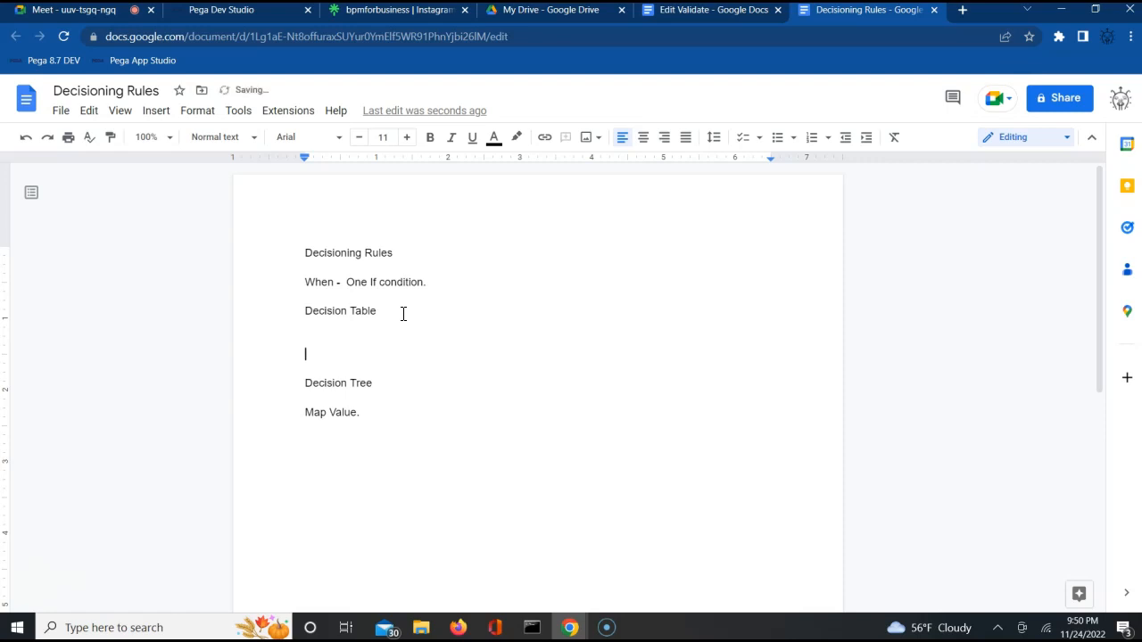
{"action": "key", "text": "Tab"}
{"action": "key", "text": "Tab"}
{"action": "type", "text": "Conditions"}
{"action": "key", "text": "Tab"}
{"action": "type", "text": "Retursn"}
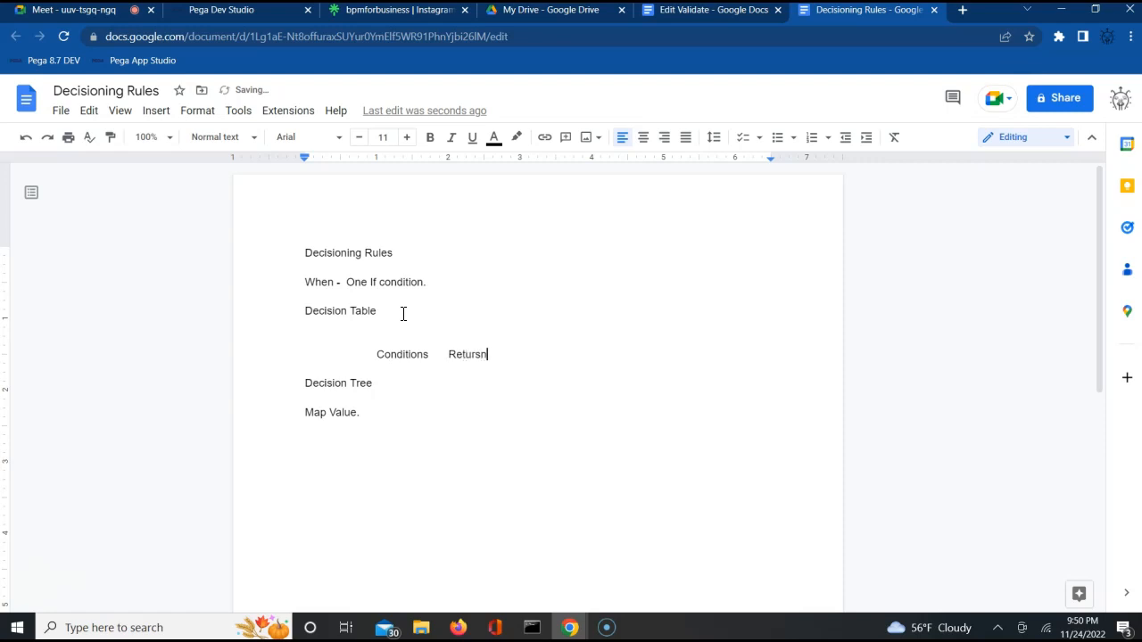
{"action": "key", "text": "BackSpace"}
{"action": "key", "text": "BackSpace"}
{"action": "type", "text": "ns"}
{"action": "key", "text": "Return"}
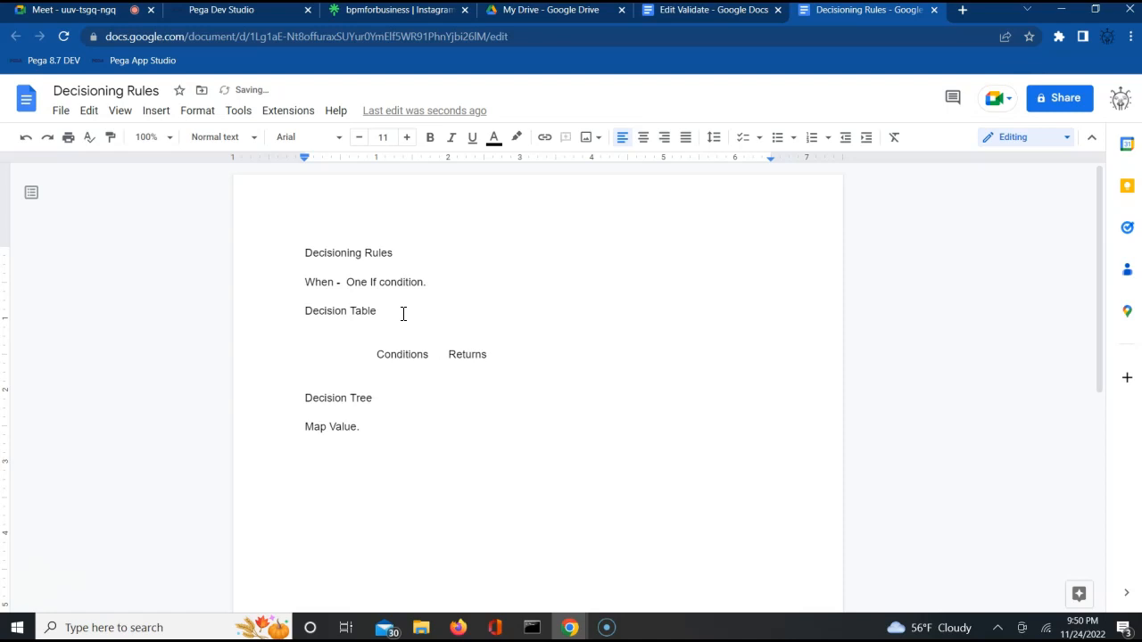
{"action": "key", "text": "Return"}
Step: Add rows 'If Monday Legs', 'Else if Tuesday Shoulder' and 'Else if Wed Biceps'
{"action": "type", "text": "If"}
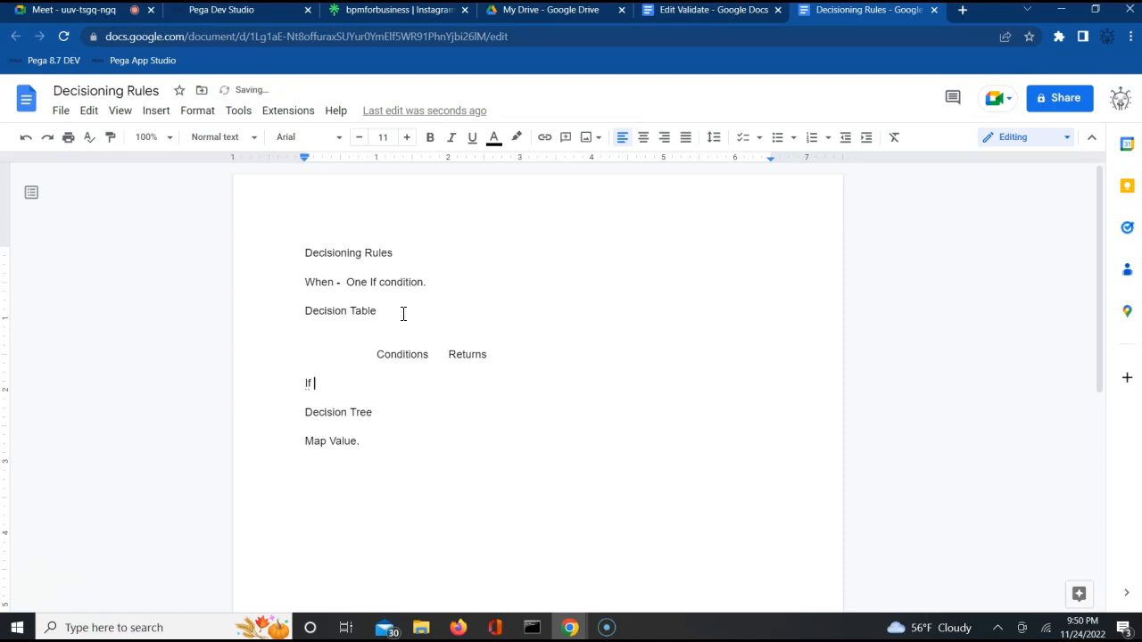
{"action": "key", "text": "Tab"}
{"action": "type", "text": "Monday"}
{"action": "key", "text": "Tab"}
{"action": "type", "text": "Legs"}
{"action": "key", "text": "Return"}
{"action": "type", "text": "Else "}
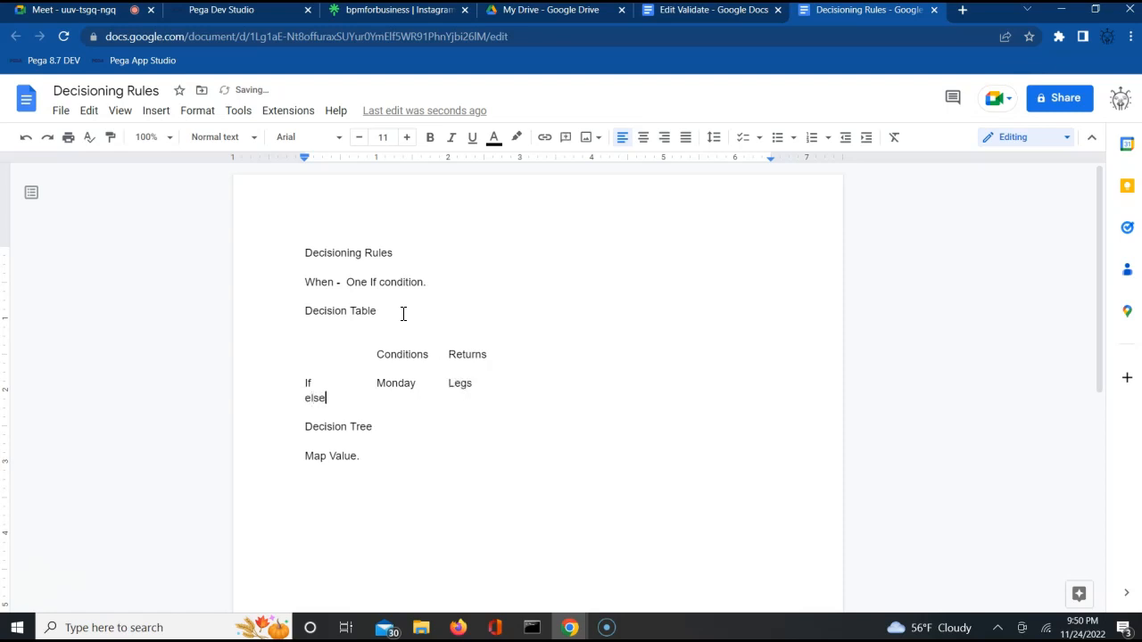
{"action": "type", "text": "if Tuesday"}
{"action": "type", "text": "Shoulder"}
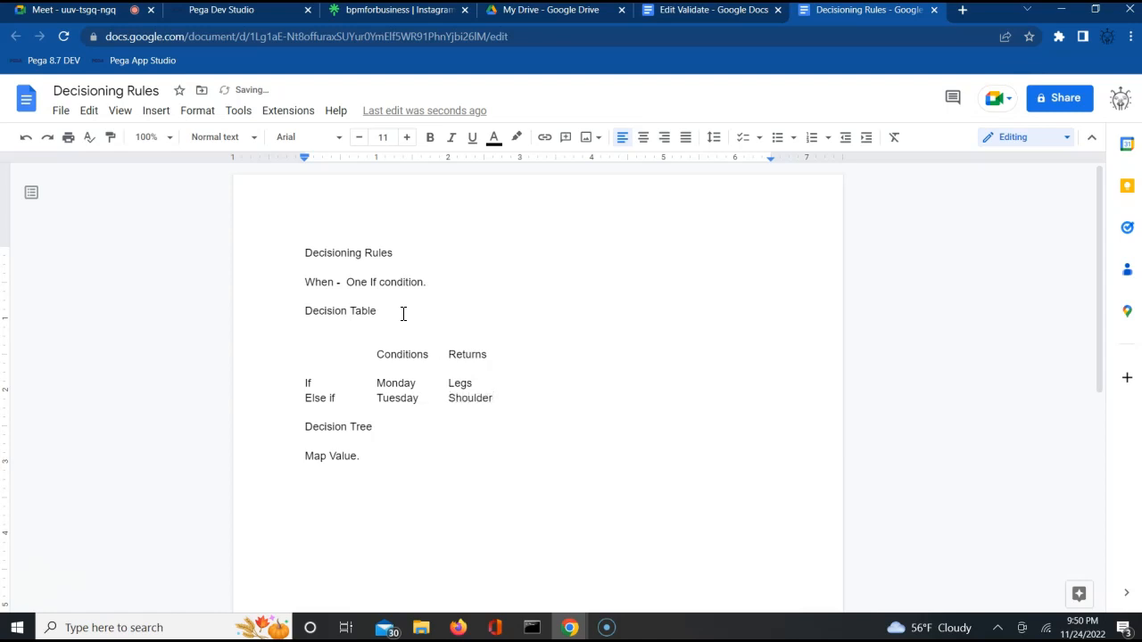
{"action": "key", "text": "Return"}
{"action": "type", "text": "Else if Wed"}
{"action": "key", "text": "Tab"}
{"action": "key", "text": "Tab"}
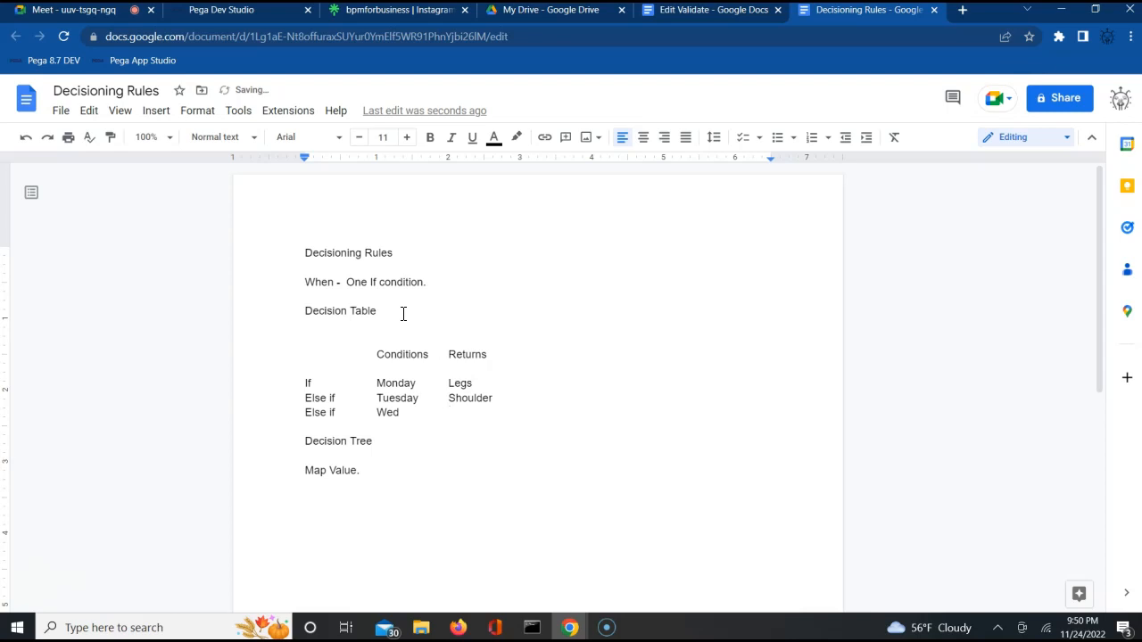
{"action": "type", "text": "Biceps"}
{"action": "key", "text": "Return"}
Step: Add rows 'Else if Thursday Triceps' and 'Esle if Friday Abs'
{"action": "type", "text": "Els"}
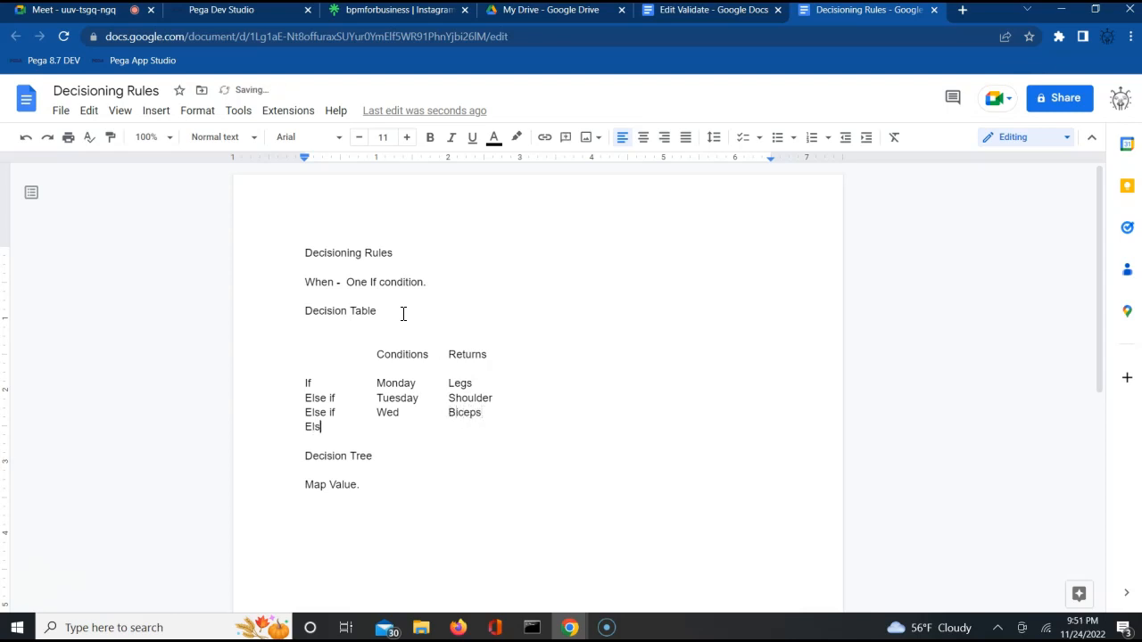
{"action": "type", "text": "e if"}
{"action": "key", "text": "Tab"}
{"action": "type", "text": "Thursa"}
{"action": "type", "text": "ay"}
{"action": "key", "text": "Tab"}
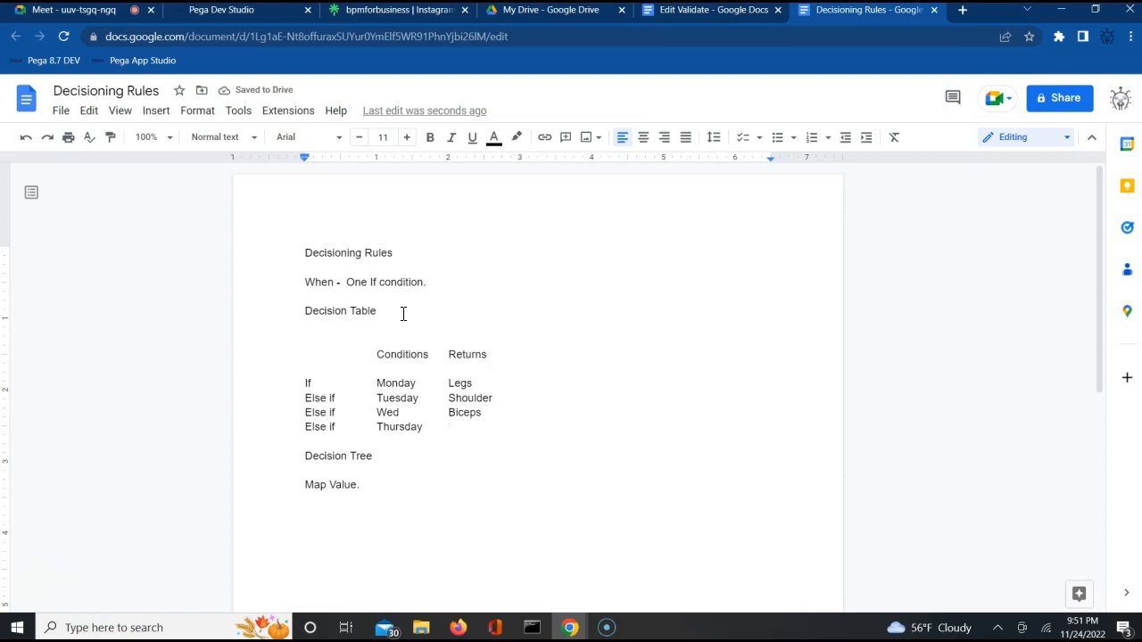
{"action": "type", "text": "t"}
{"action": "key", "text": "BackSpace"}
{"action": "type", "text": "Triceps"}
{"action": "key", "text": "Return"}
{"action": "type", "text": "Esle"}
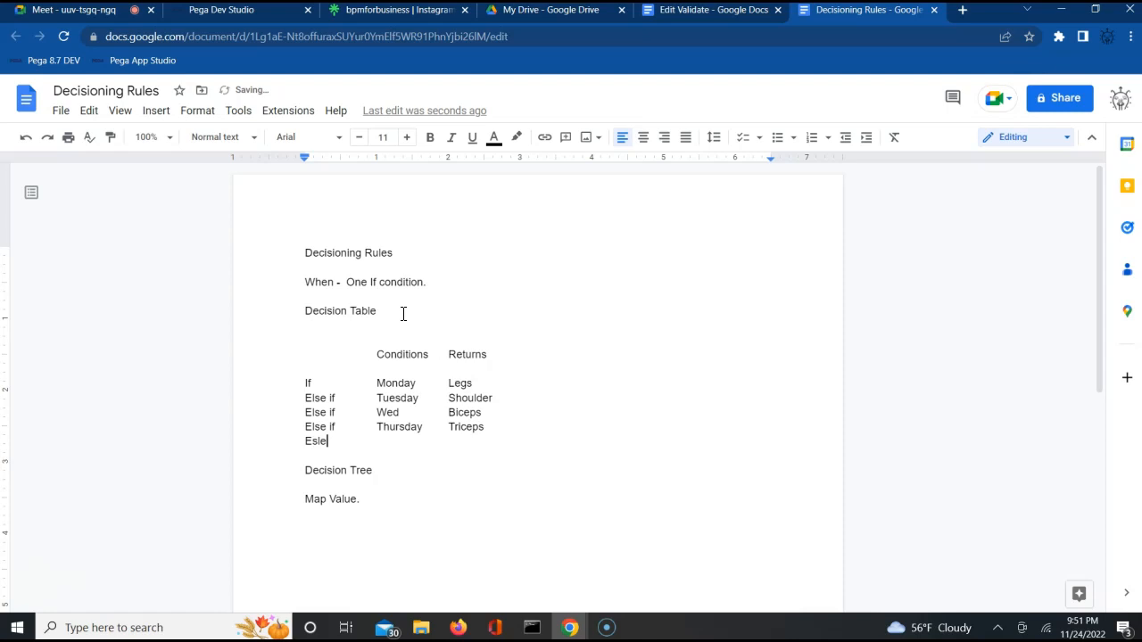
{"action": "type", "text": " if Friday"}
{"action": "key", "text": "Tab"}
{"action": "type", "text": "Abs"}
Step: Add a final 'Otherwise rest' row below the Friday row
{"action": "key", "text": "Return"}
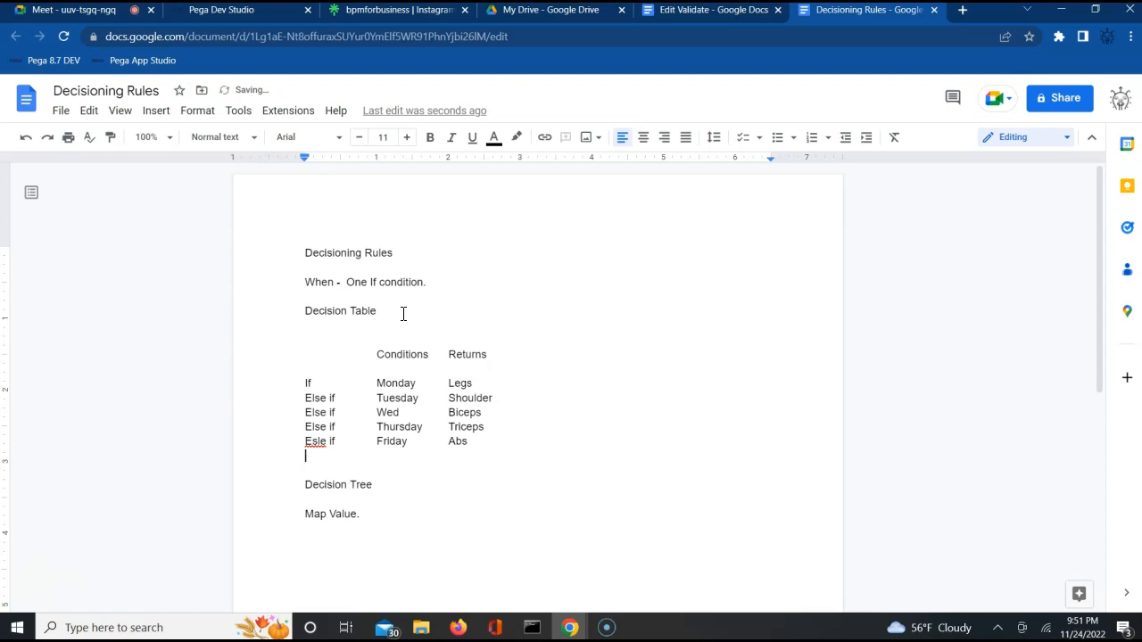
{"action": "type", "text": "Otherwise"}
{"action": "key", "text": "Tab"}
{"action": "type", "text": "rest"}
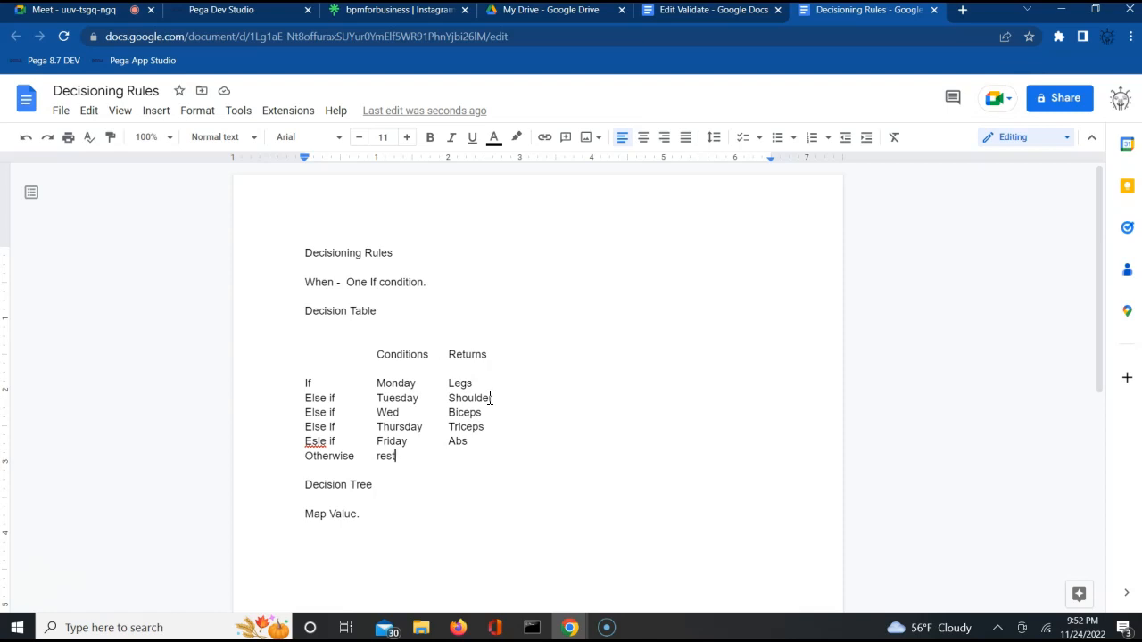
{"action": "left_click", "coordinate": [85, 10]}
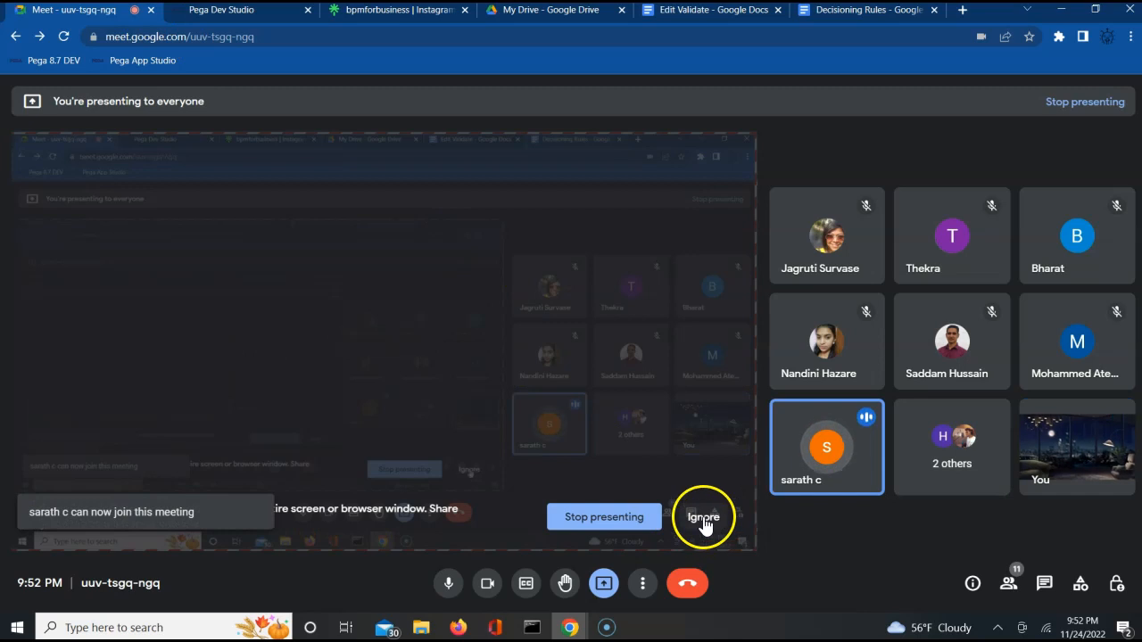
{"action": "left_click", "coordinate": [866, 10]}
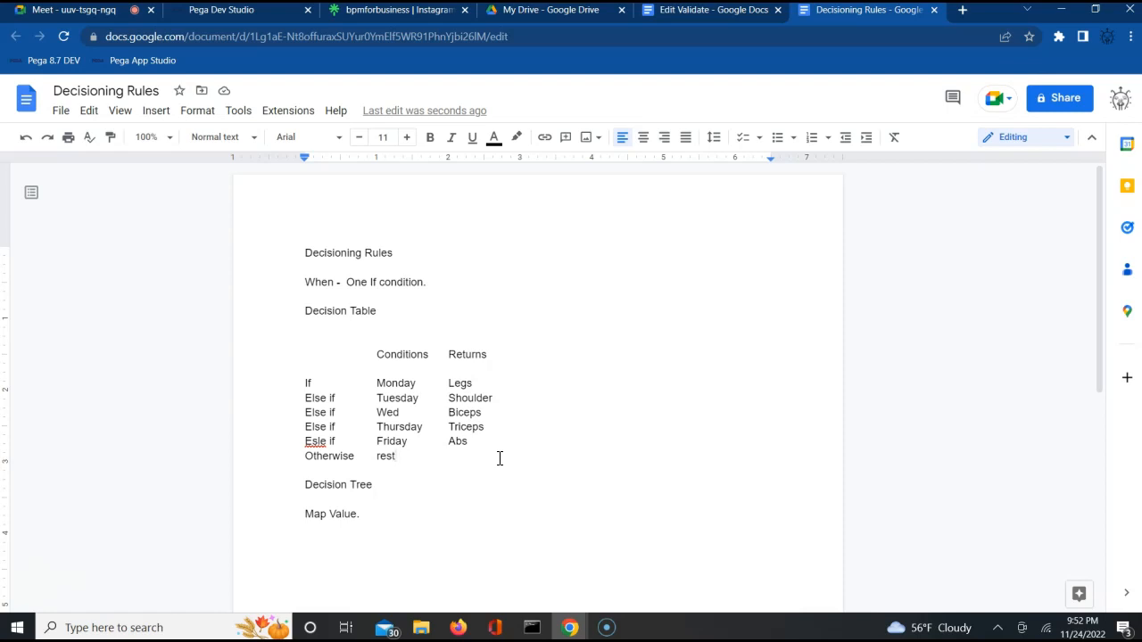
Step: Insert 'Its if and else logic' under Decision Table, then select the table's rows
{"action": "left_click", "coordinate": [399, 329]}
{"action": "key", "text": "Return"}
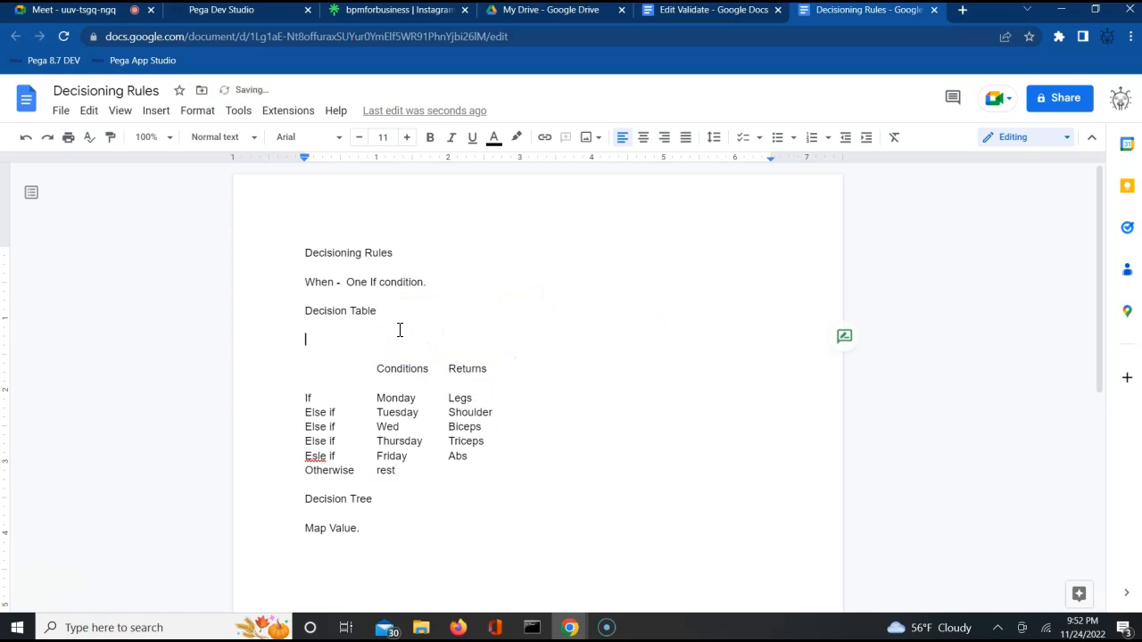
{"action": "type", "text": "Its if and else l"}
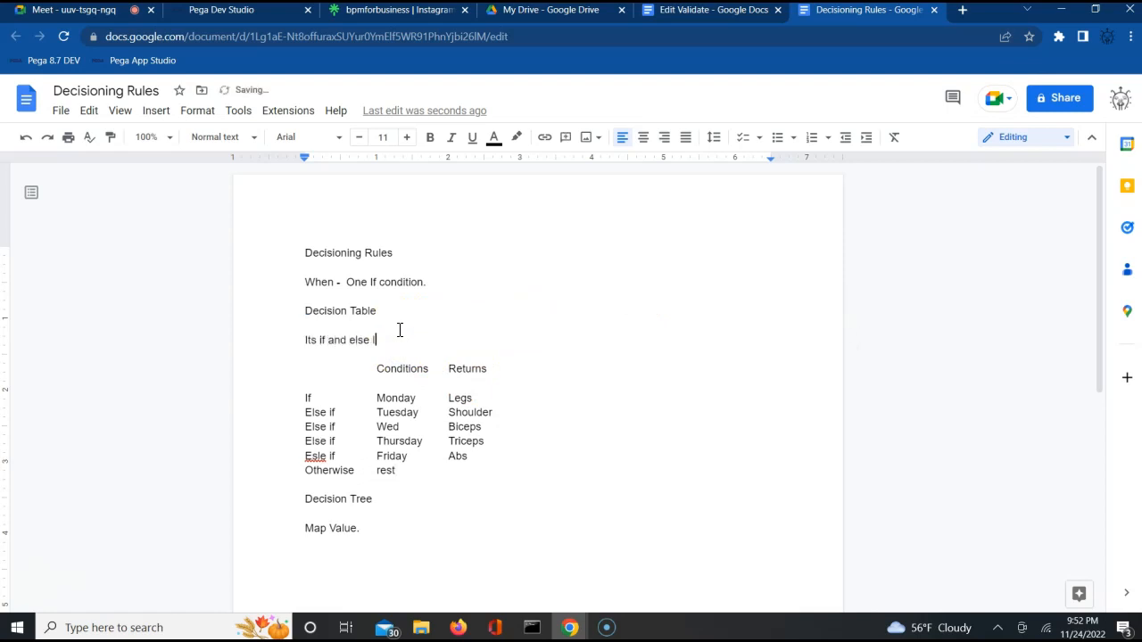
{"action": "type", "text": "ogic"}
{"action": "left_click", "coordinate": [393, 338]}
{"action": "left_click_drag", "start_coordinate": [300, 396], "coordinate": [437, 472]}
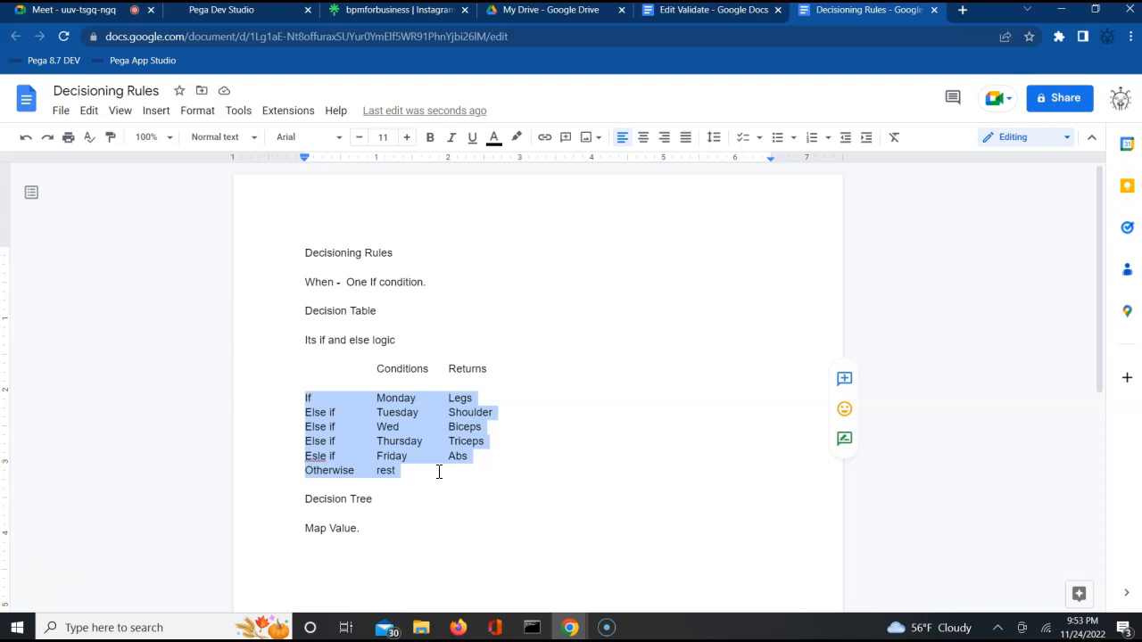
{"action": "triple_click", "coordinate": [395, 399]}
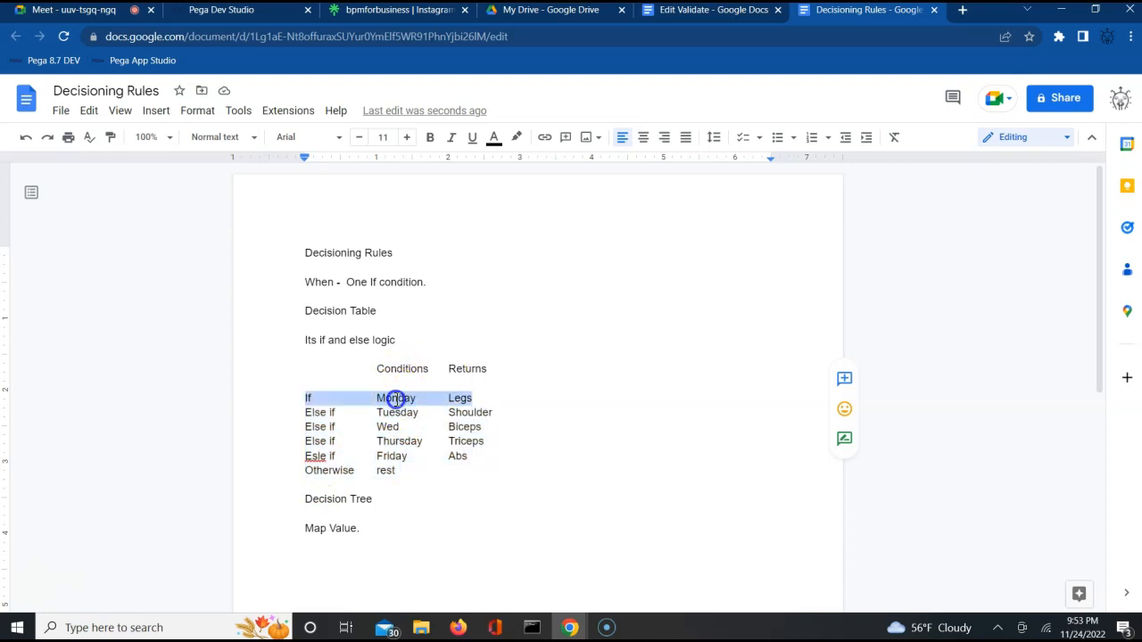
{"action": "double_click", "coordinate": [396, 399]}
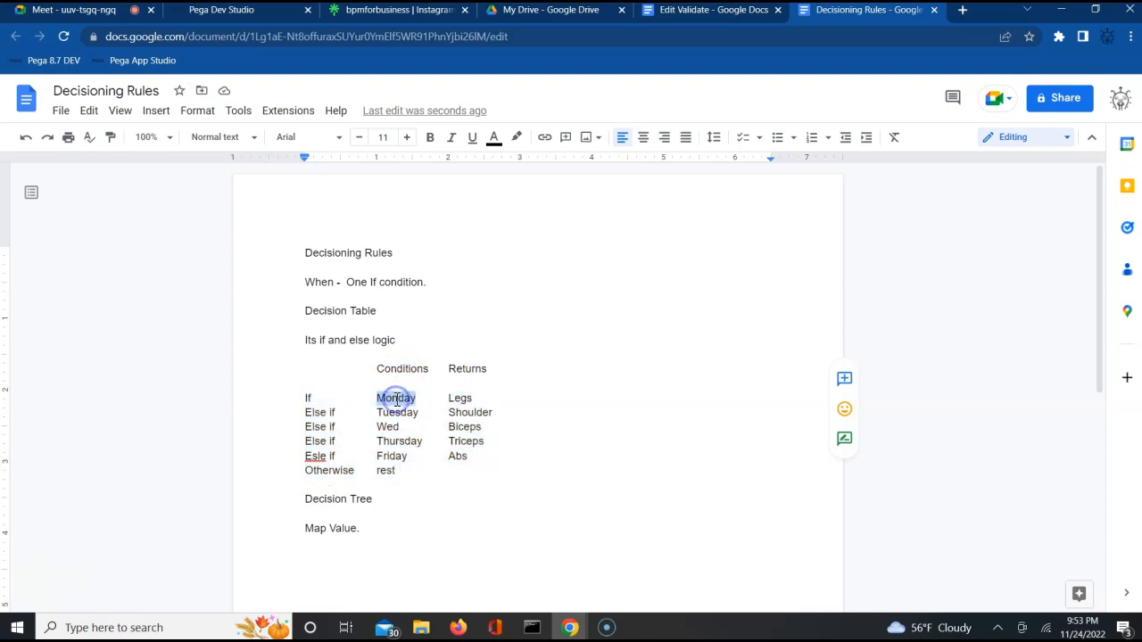
{"action": "double_click", "coordinate": [462, 402]}
Step: End 'logic' with a period and add 'DT is a rule in pega which is used to evaluate conditions and return a result.'
{"action": "left_click", "coordinate": [407, 340]}
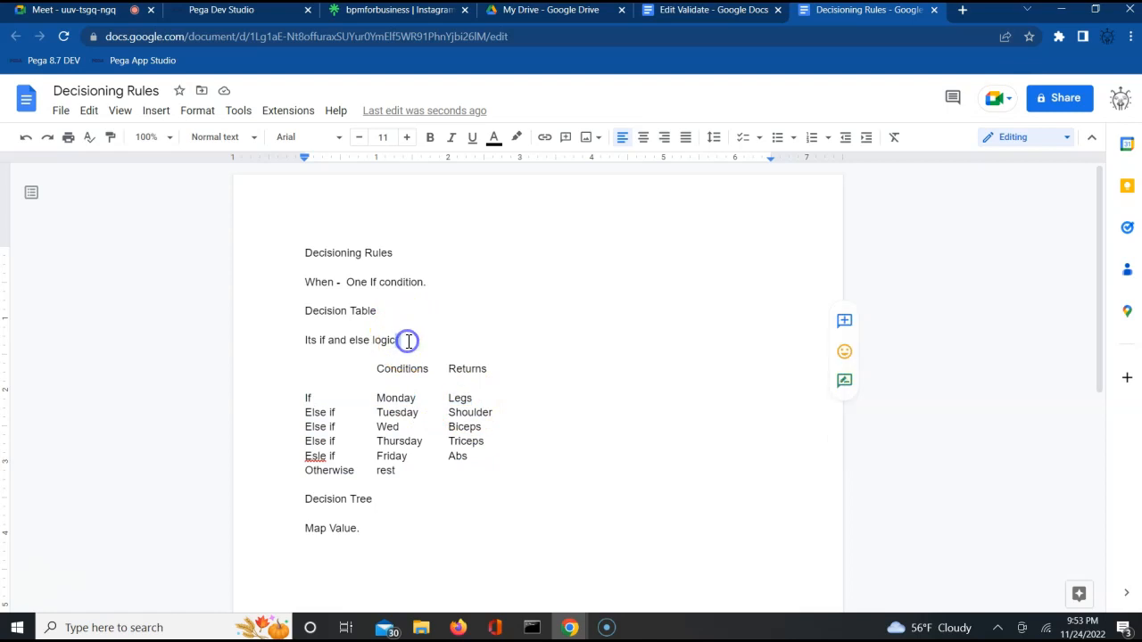
{"action": "type", "text": "."}
{"action": "key", "text": "Return"}
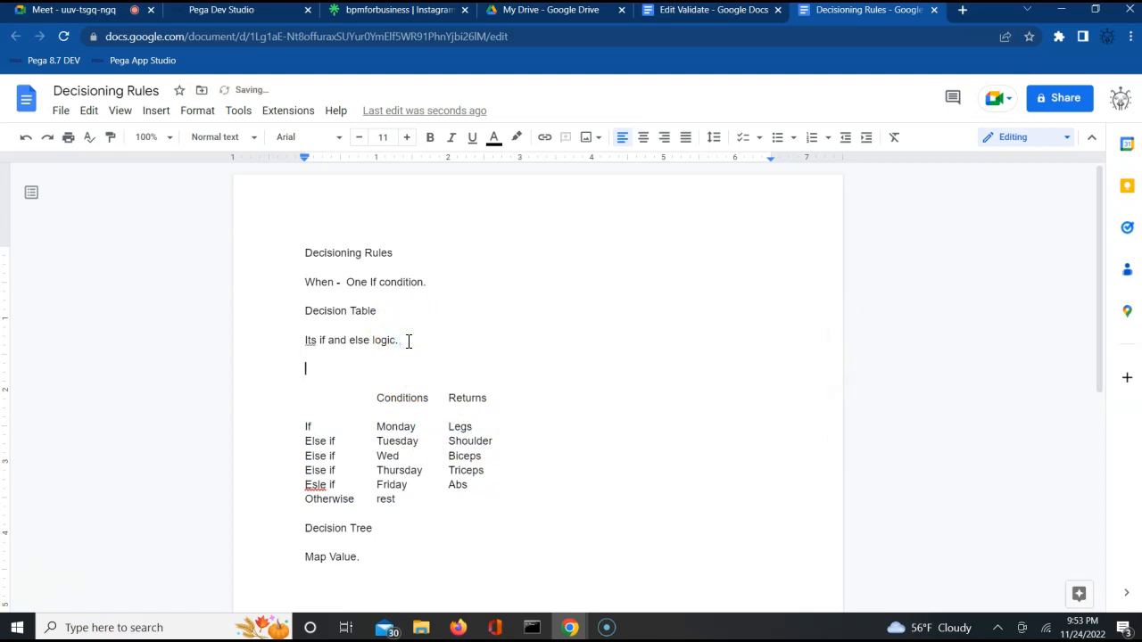
{"action": "type", "text": "DT is a rule in pega which is used "}
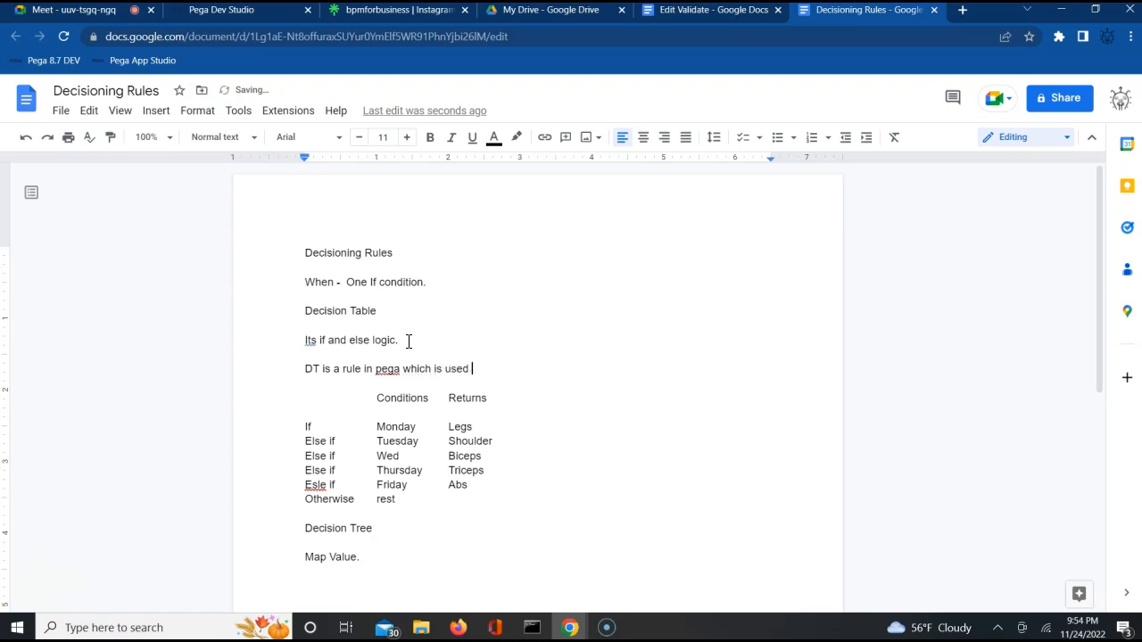
{"action": "type", "text": "to"}
{"action": "key", "text": "BackSpace"}
{"action": "type", "text": "to evaluate conditions and reture"}
{"action": "key", "text": "BackSpace"}
{"action": "type", "text": "n a result."}
{"action": "left_click", "coordinate": [388, 460]}
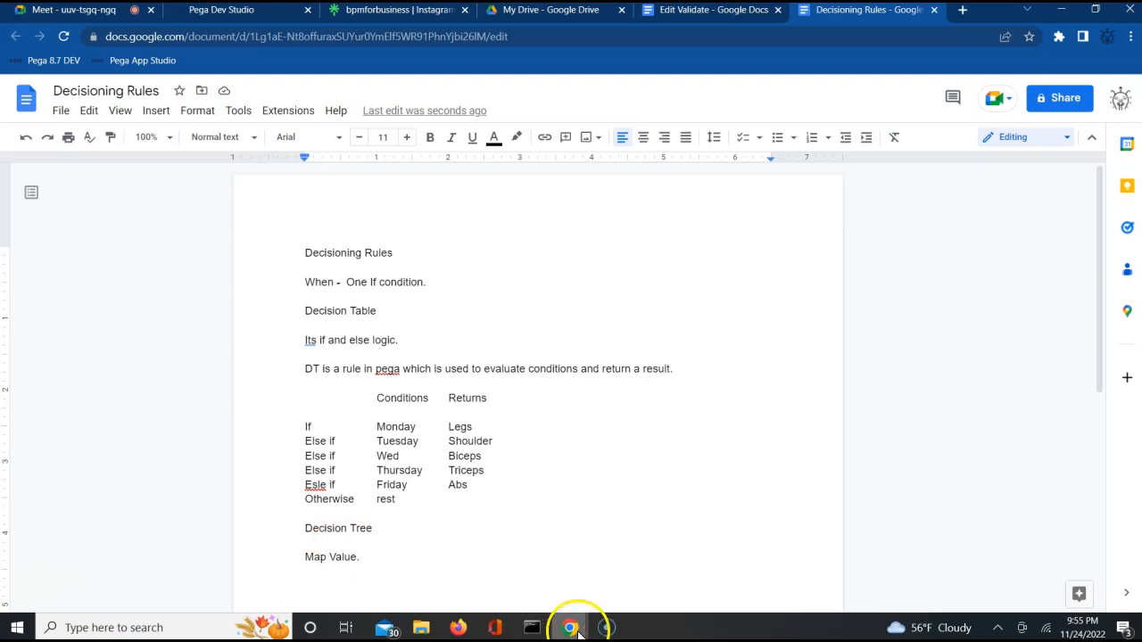
{"action": "mouse_move", "coordinate": [578, 631]}
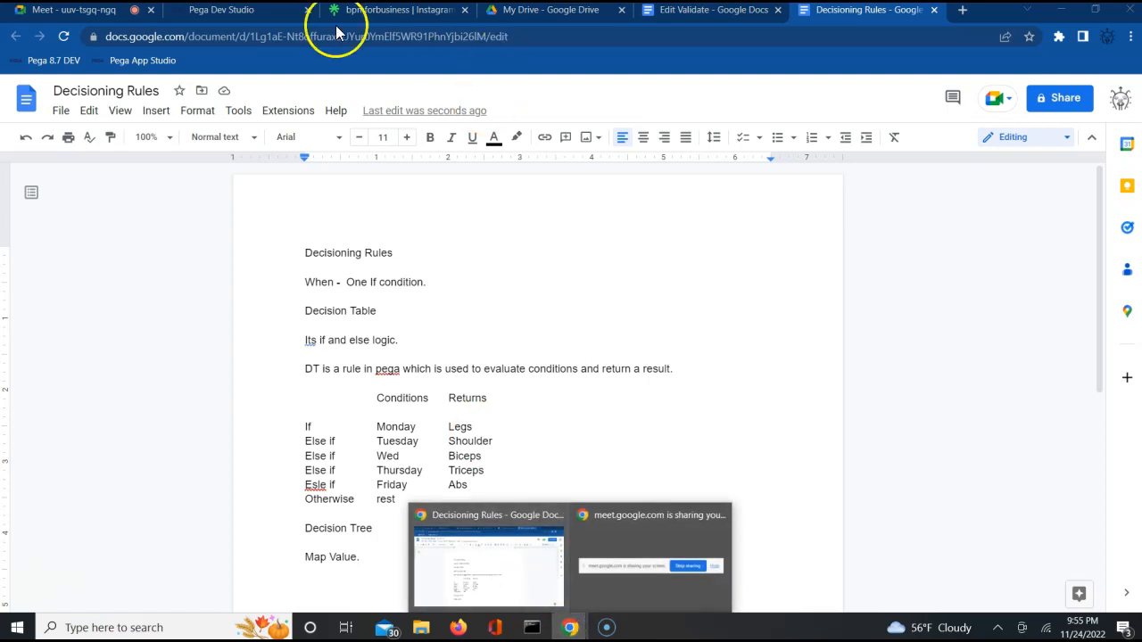
Step: In Pega Dev Studio, view the class's properties under Data Model in the App explorer
{"action": "left_click", "coordinate": [276, 17]}
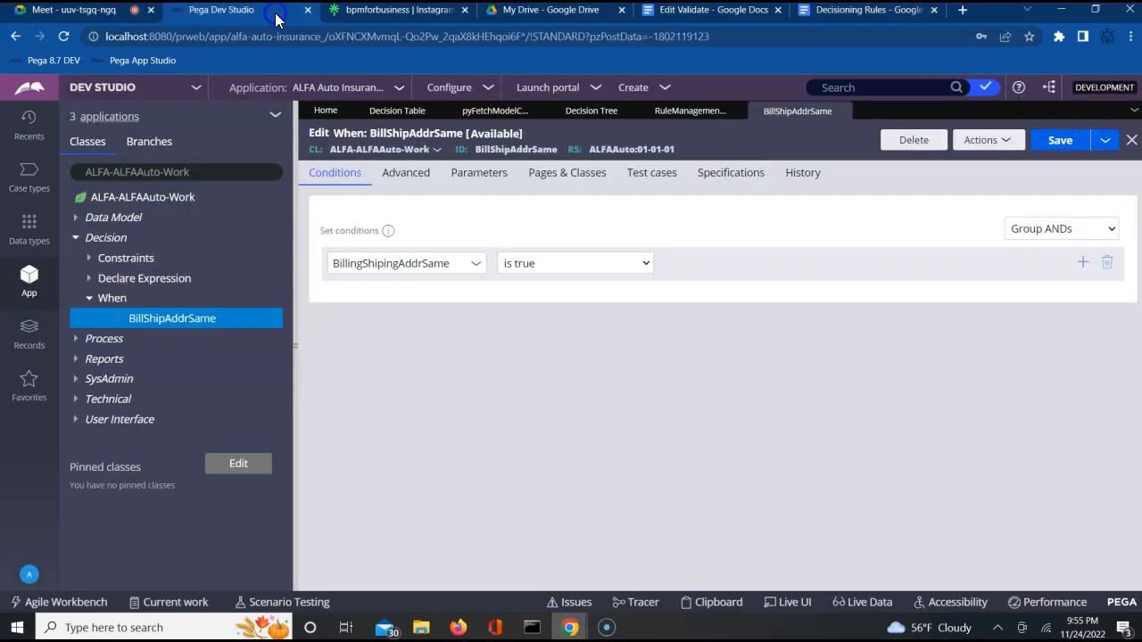
{"action": "left_click", "coordinate": [79, 218]}
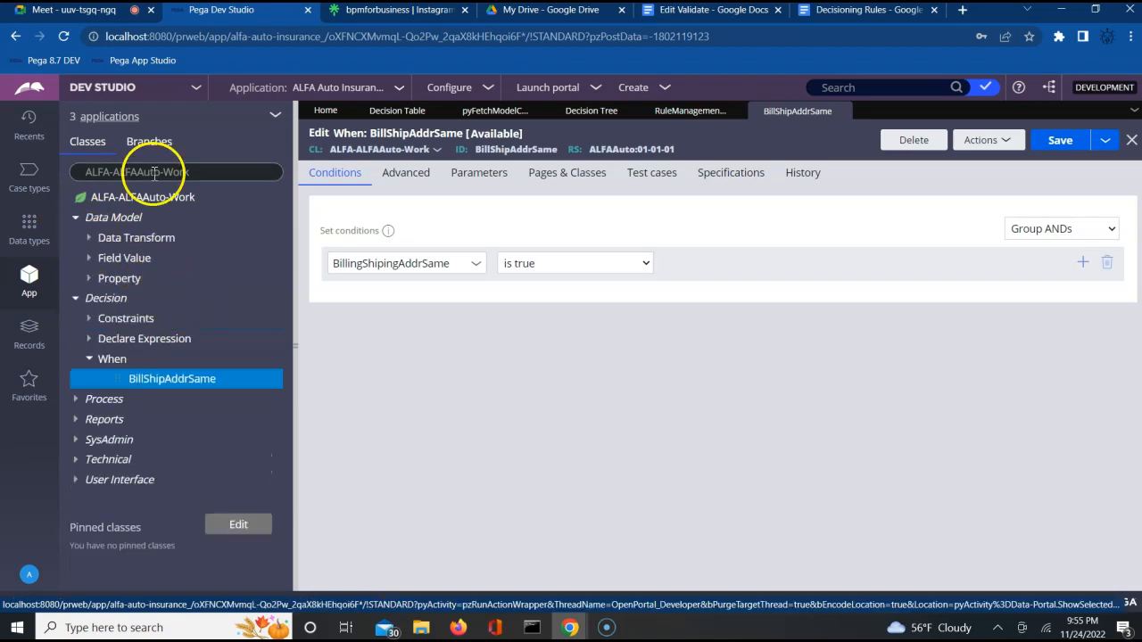
{"action": "left_click", "coordinate": [89, 280]}
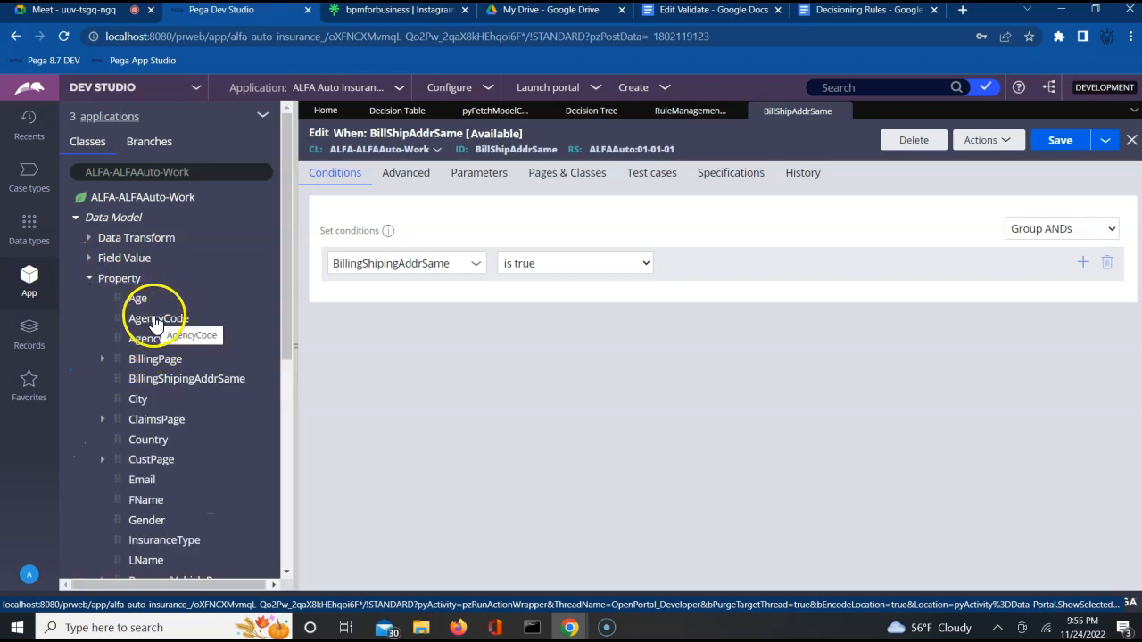
{"action": "left_click", "coordinate": [76, 218]}
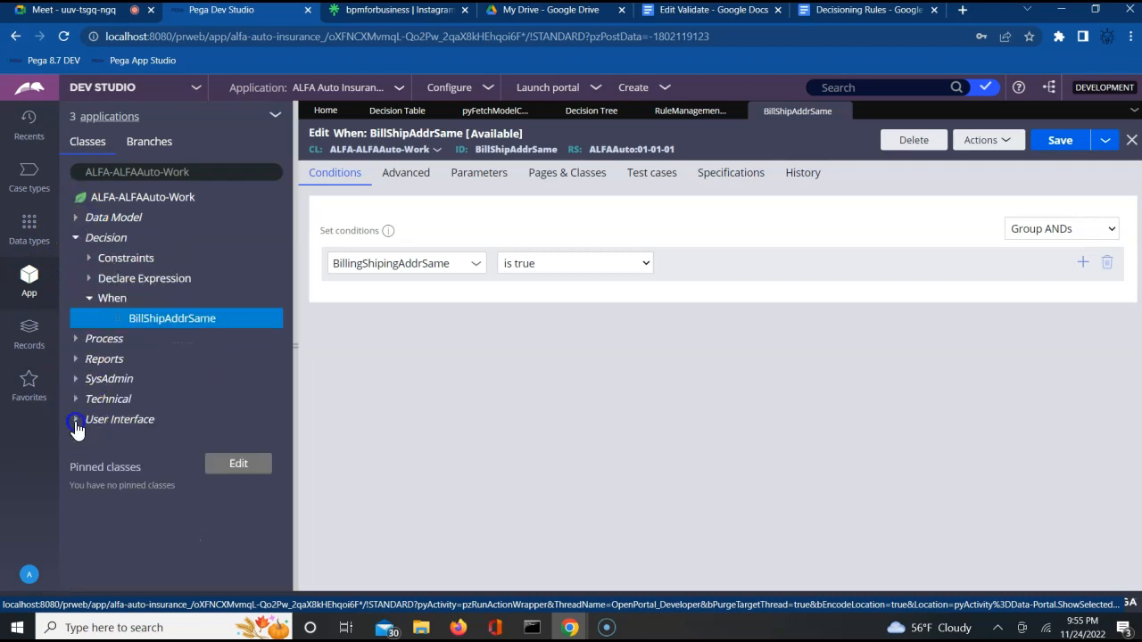
Step: Open AgencySection from User Interface > Section, showing its AgencyCode and AgencyName fields
{"action": "left_click", "coordinate": [76, 421]}
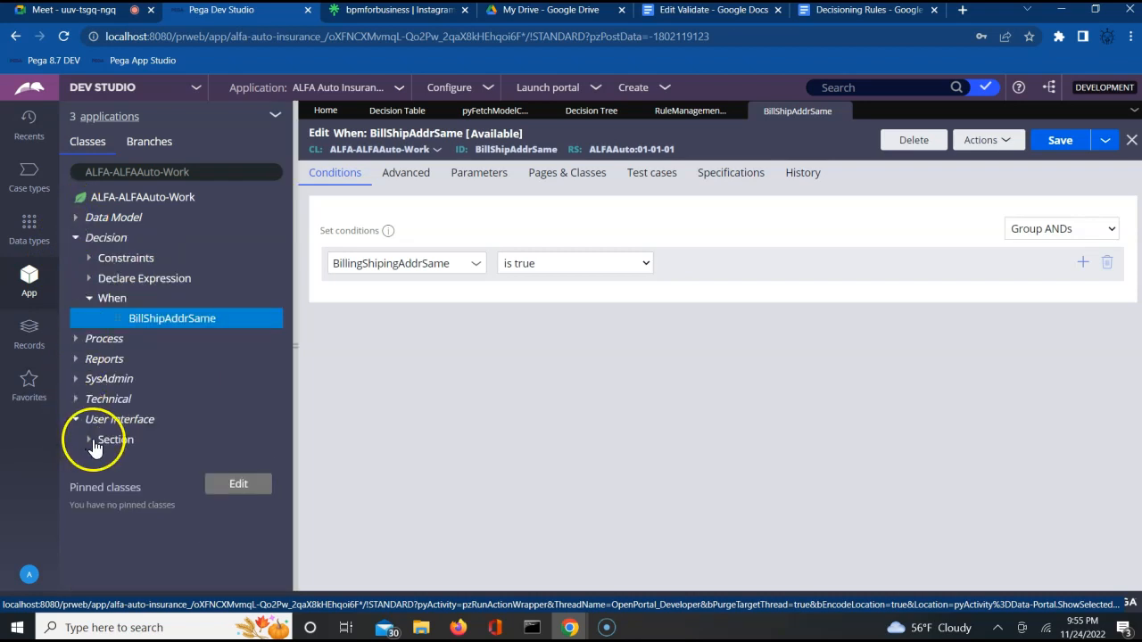
{"action": "left_click", "coordinate": [93, 442]}
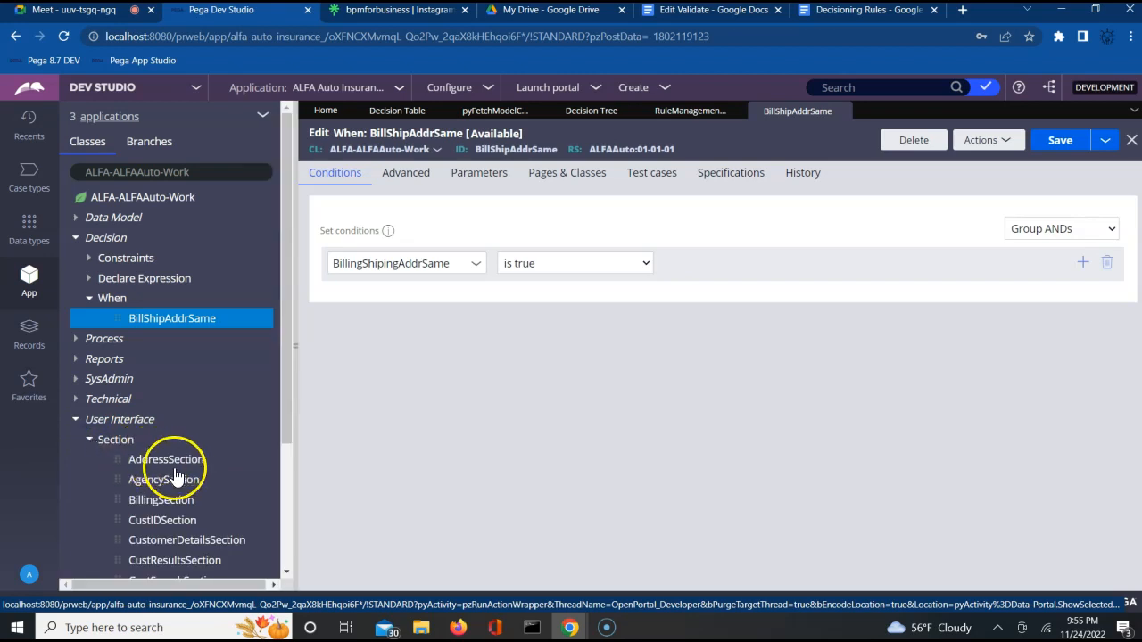
{"action": "left_click", "coordinate": [165, 480]}
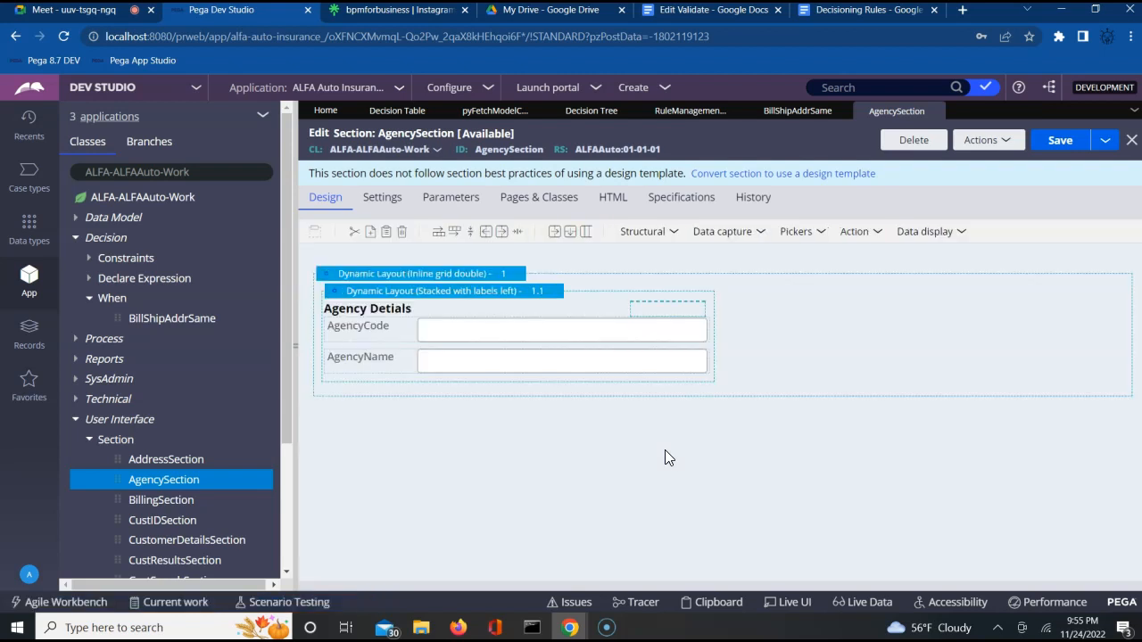
{"action": "mouse_move", "coordinate": [937, 114]}
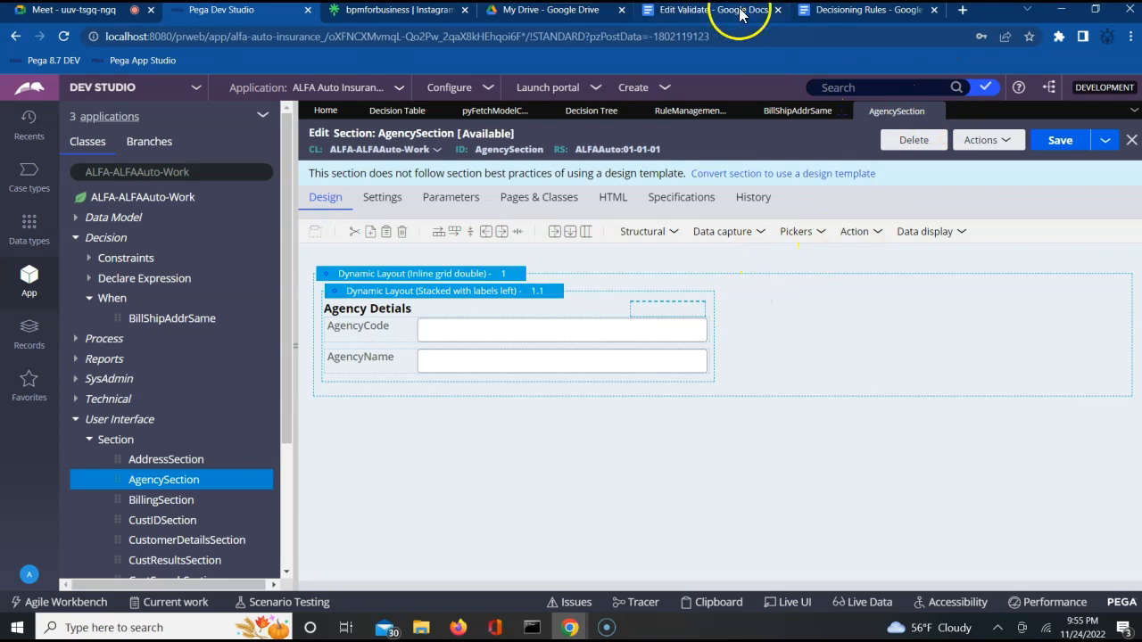
Step: Add a 'Declare On Change -' line below 'Map Value.' in the Decisioning Rules notes
{"action": "left_click", "coordinate": [835, 13]}
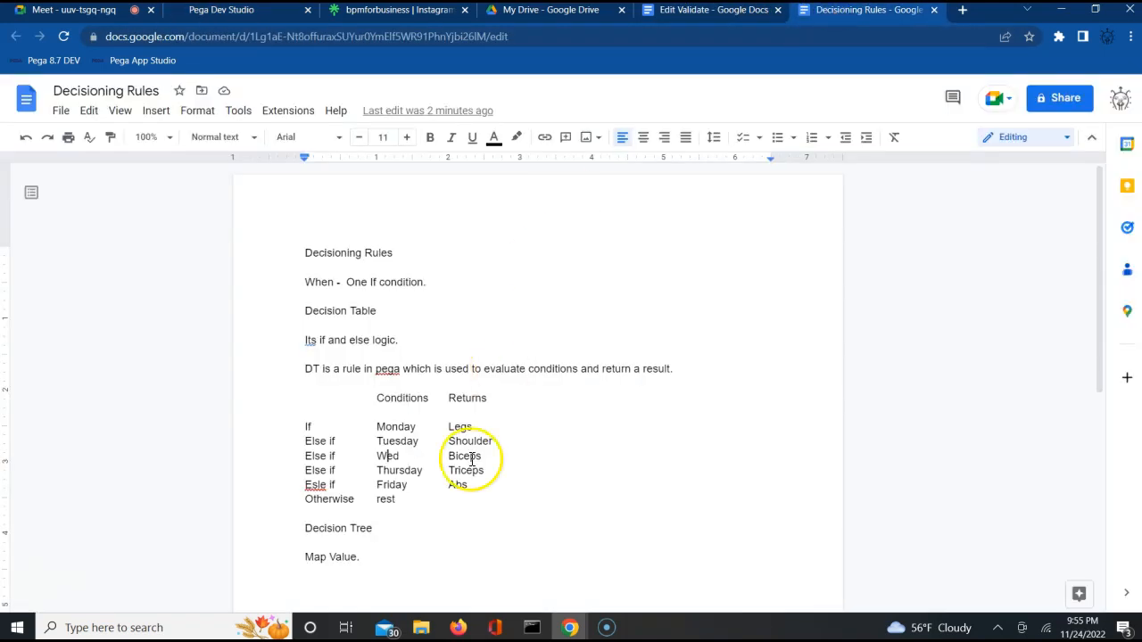
{"action": "double_click", "coordinate": [377, 549]}
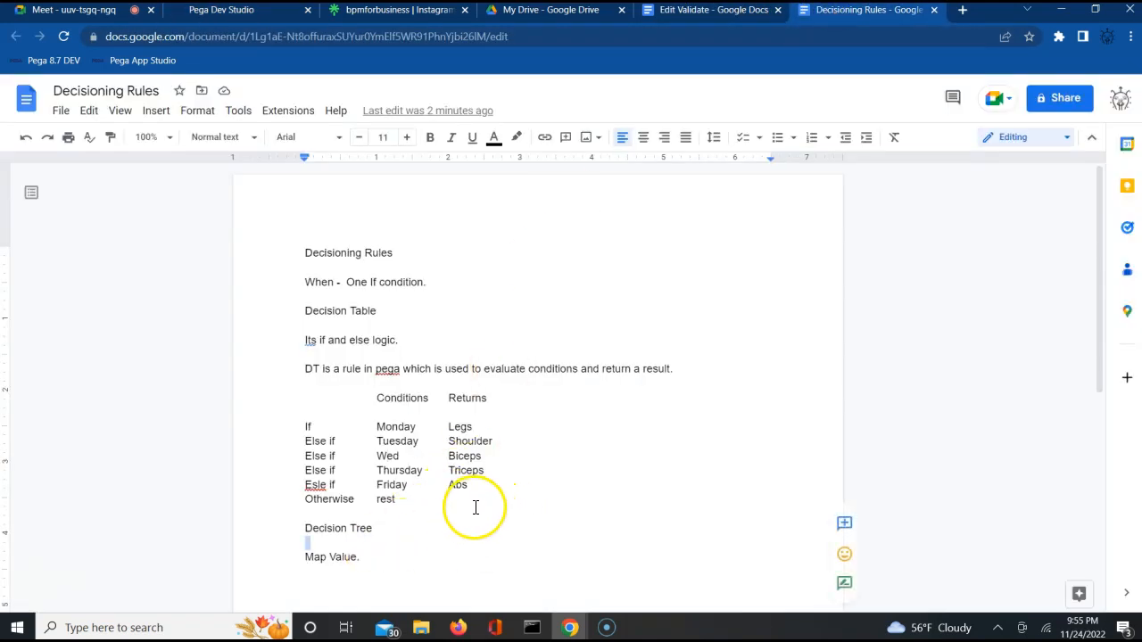
{"action": "left_click", "coordinate": [423, 586]}
{"action": "key", "text": "Return"}
{"action": "key", "text": "Return"}
{"action": "key", "text": "Return"}
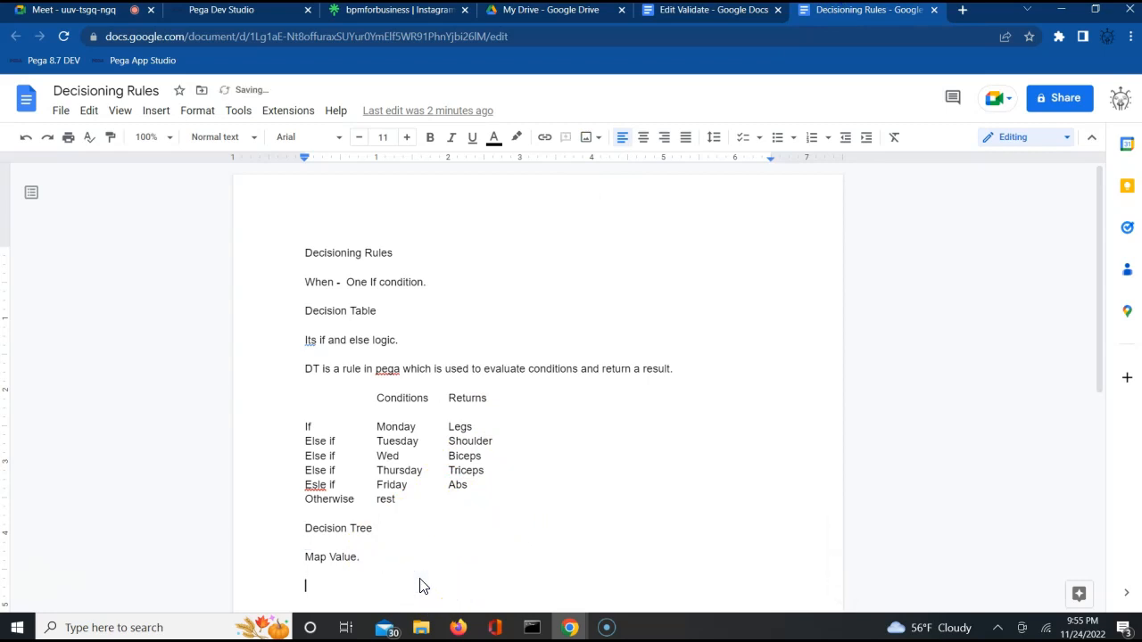
{"action": "type", "text": "Declare On Change"}
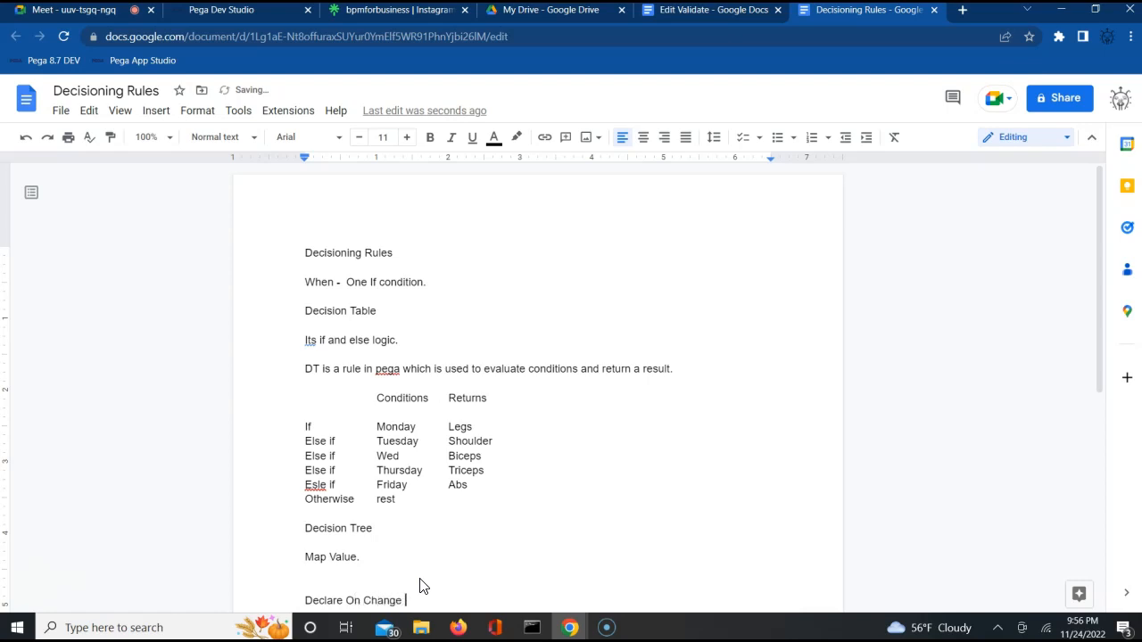
{"action": "type", "text": " -"}
{"action": "left_click", "coordinate": [223, 10]}
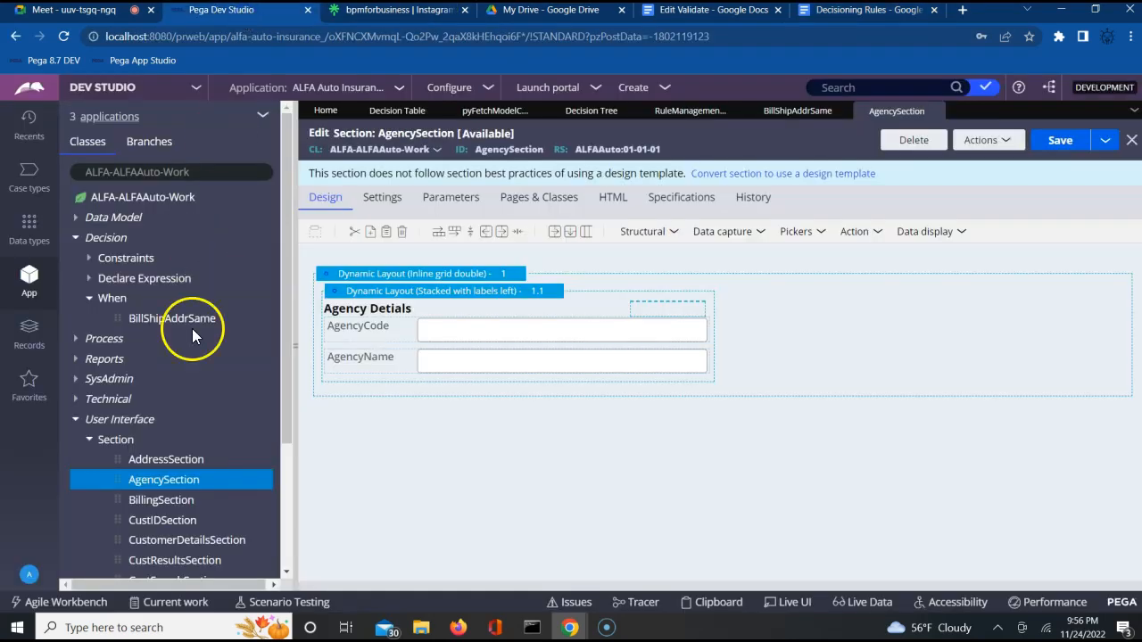
Step: Open the new Decision Table form from the ALFA-ALFAAuto-Work class's Create menu
{"action": "left_click", "coordinate": [152, 198]}
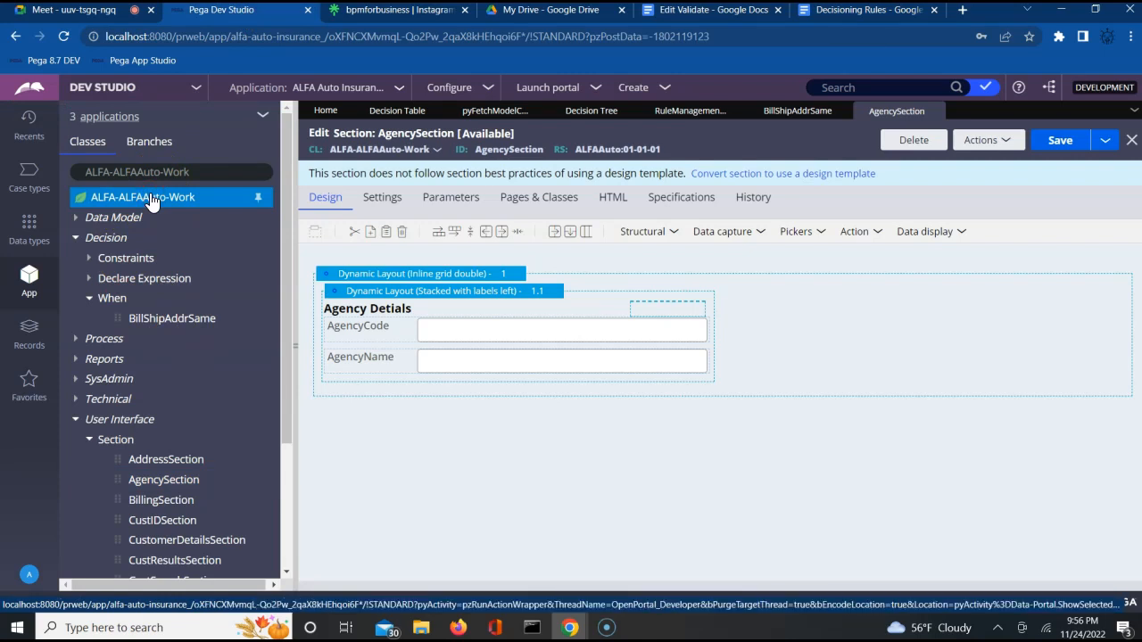
{"action": "right_click", "coordinate": [151, 201]}
{"action": "left_click", "coordinate": [143, 219]}
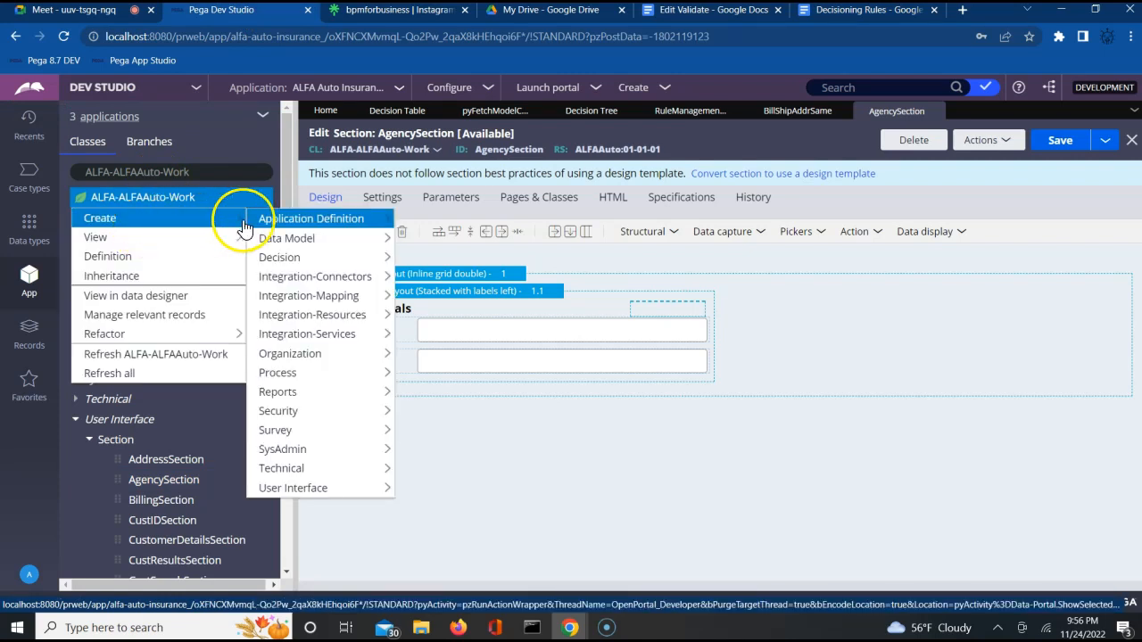
{"action": "mouse_move", "coordinate": [288, 257]}
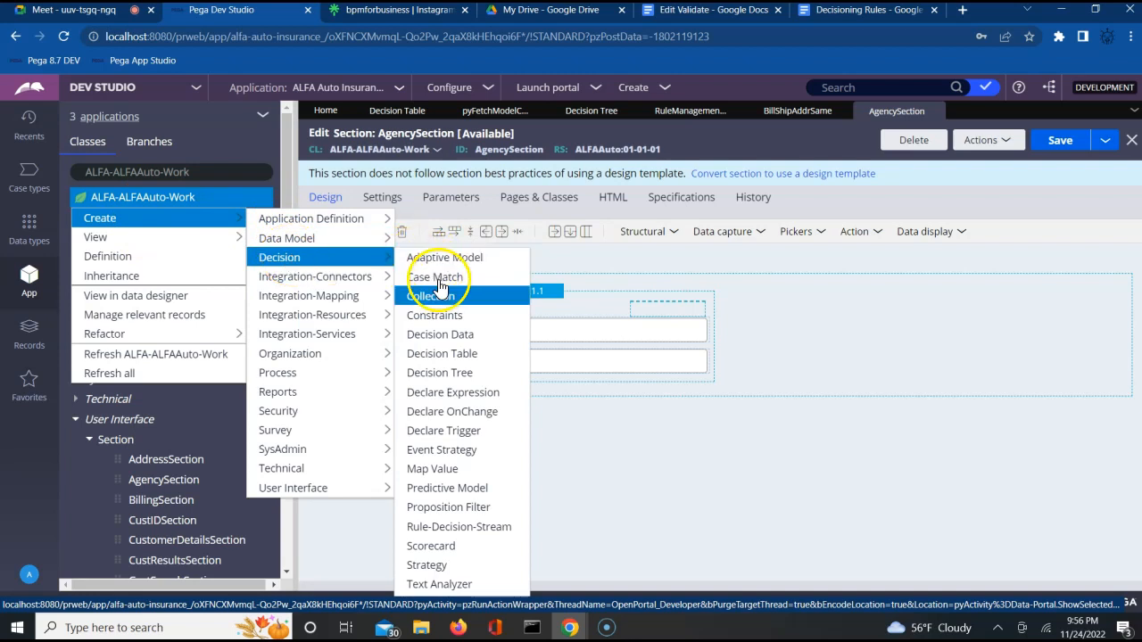
{"action": "left_click", "coordinate": [446, 356]}
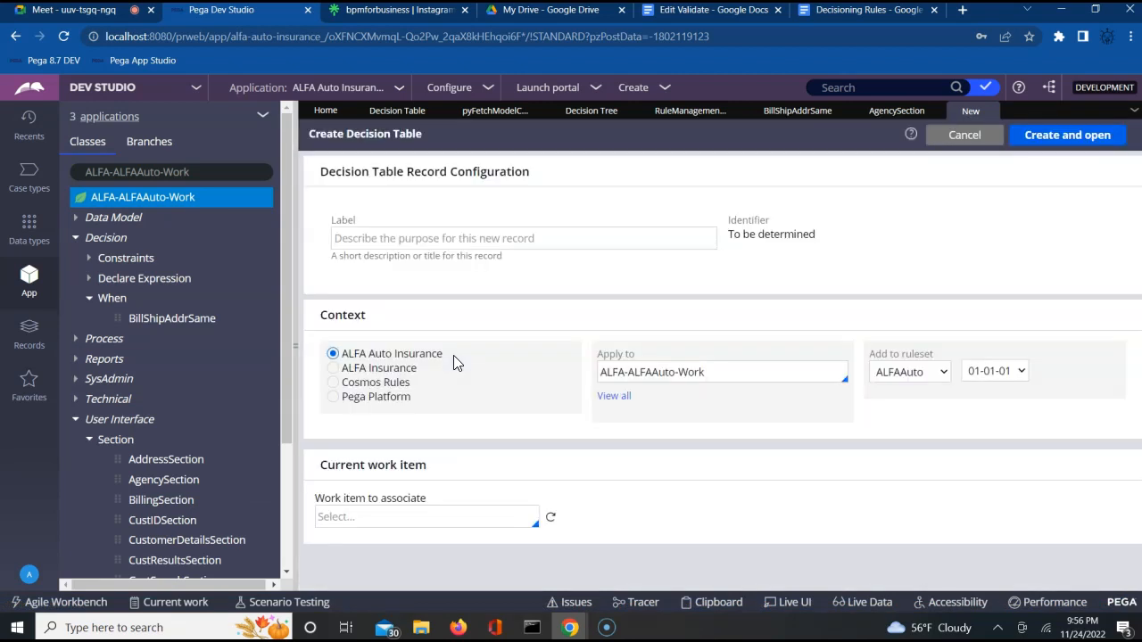
Step: Enter AgencyTable as the decision table label so the identifier fills in
{"action": "right_click", "coordinate": [466, 238]}
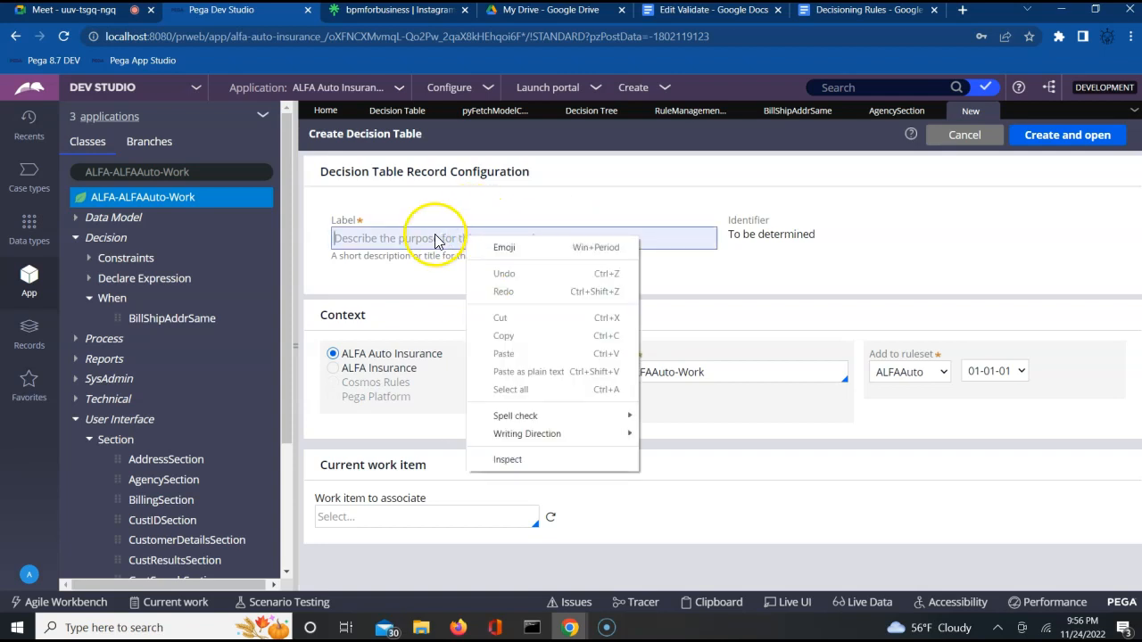
{"action": "left_click", "coordinate": [435, 236]}
{"action": "type", "text": "AgencyTable"}
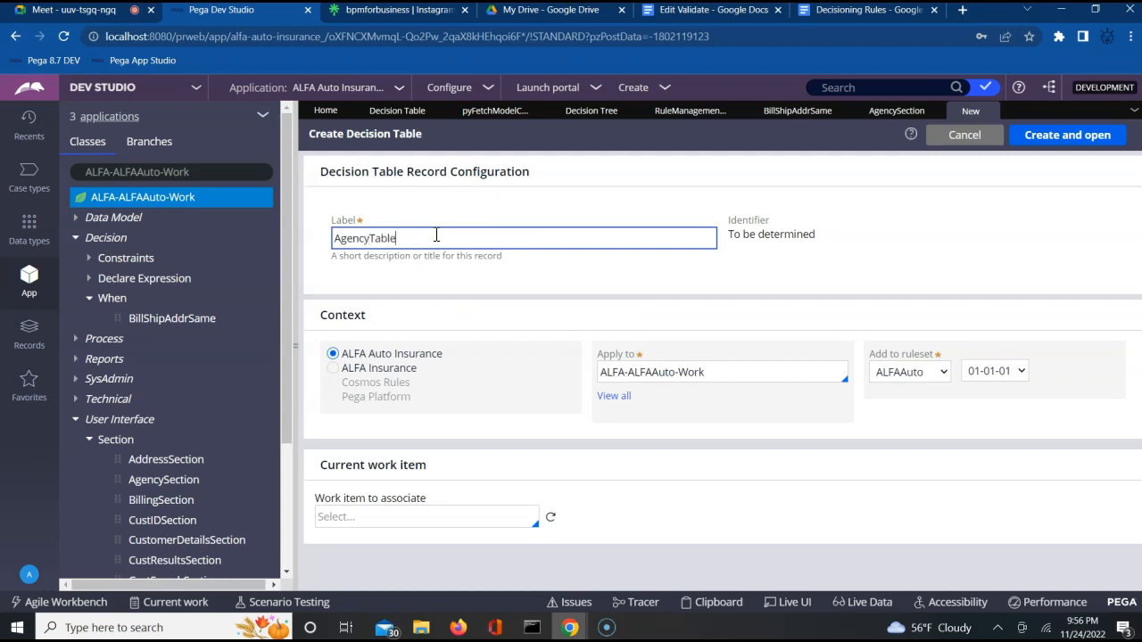
{"action": "left_click", "coordinate": [995, 169]}
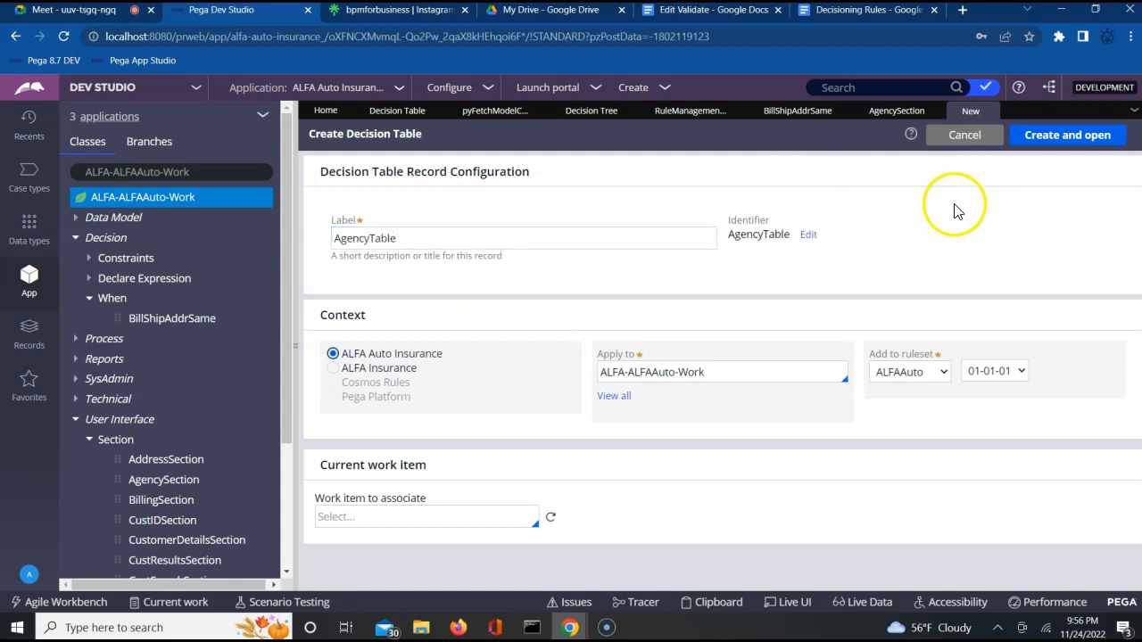
Step: Create and open AgencyTable, close its condition property chooser unset, then go to the Decisioning Rules notes
{"action": "left_click", "coordinate": [1071, 142]}
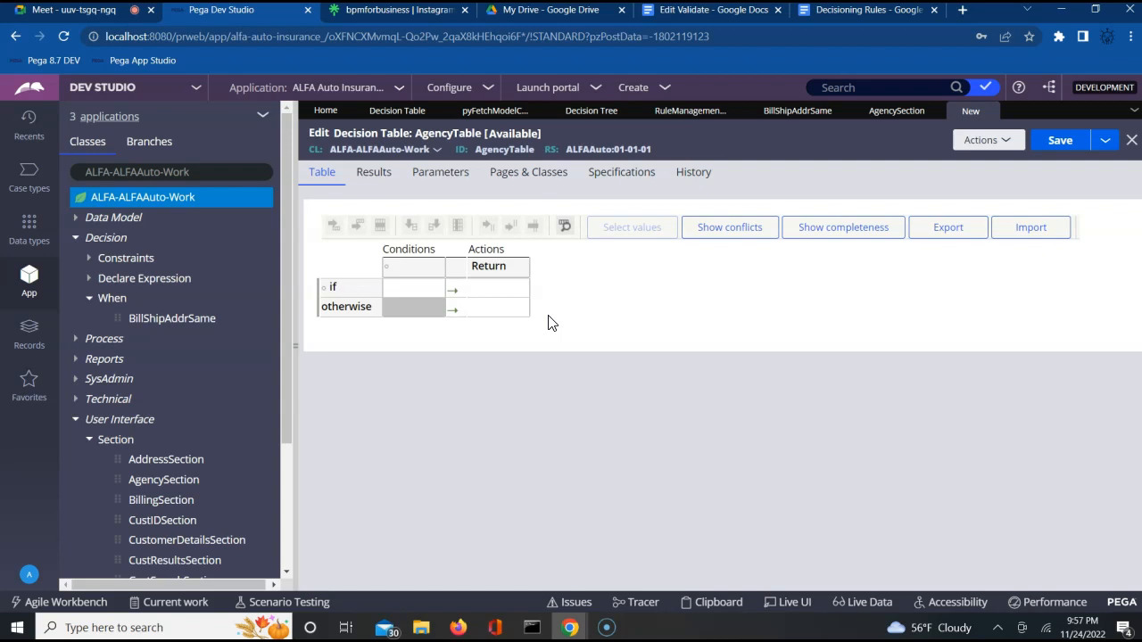
{"action": "left_click", "coordinate": [407, 268]}
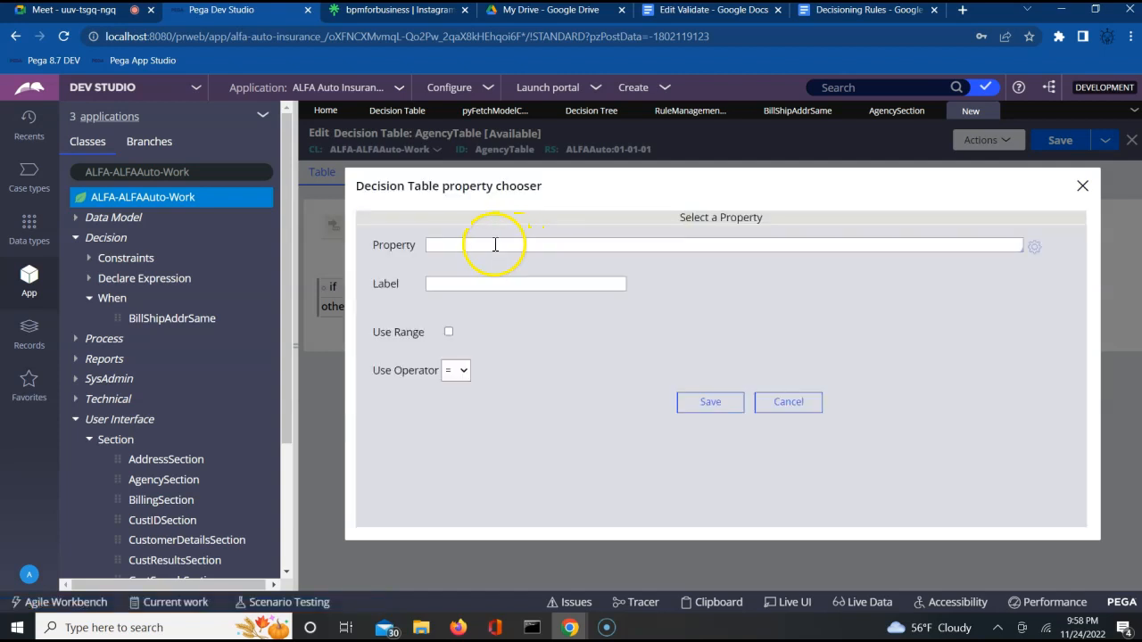
{"action": "left_click", "coordinate": [496, 244]}
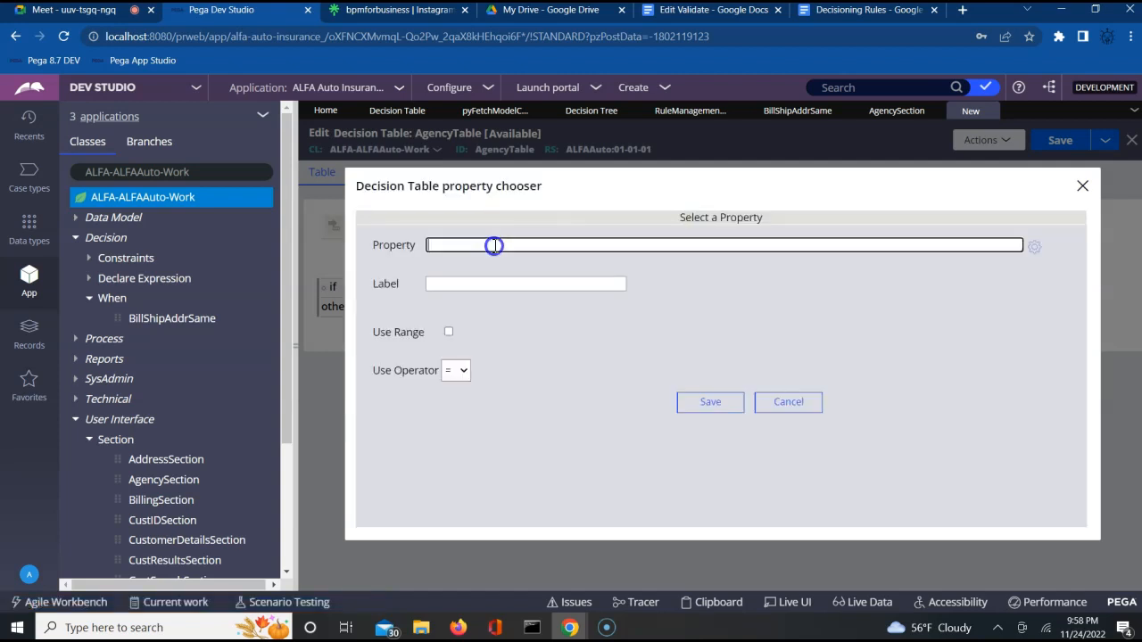
{"action": "left_click", "coordinate": [1083, 186]}
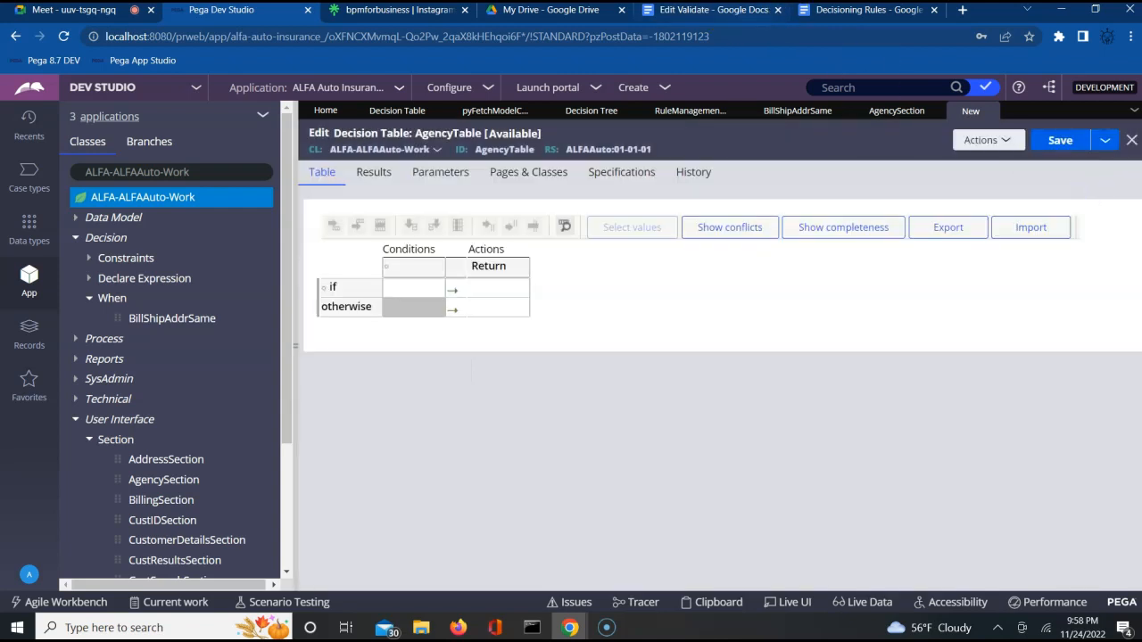
{"action": "left_click", "coordinate": [852, 10]}
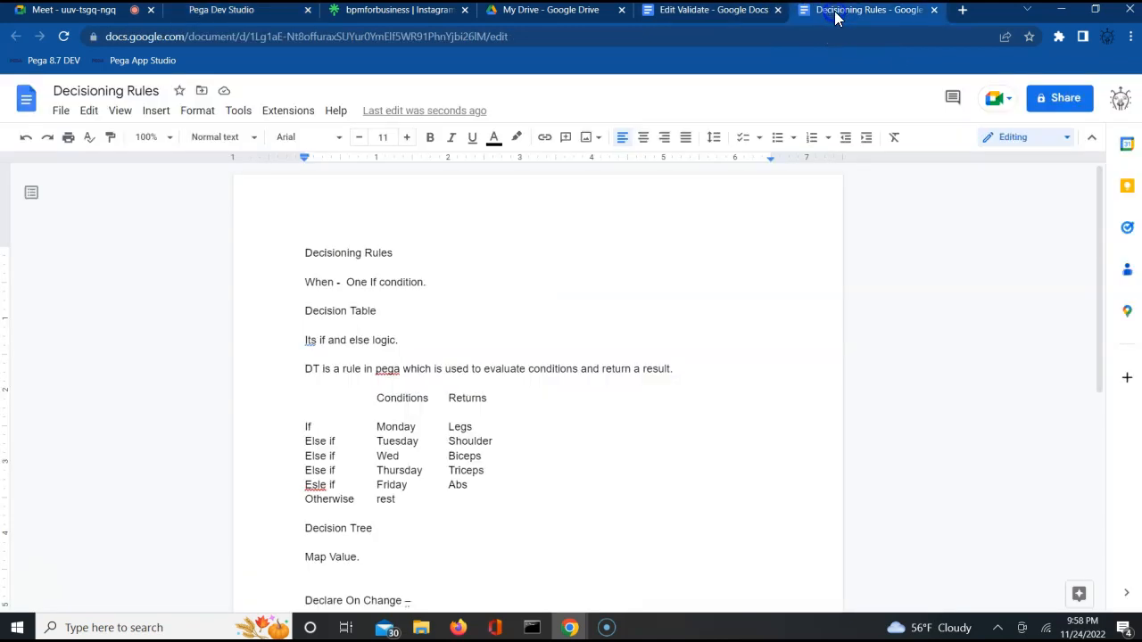
Step: Highlight the conditions column of the notes' example table, then return to the AgencyTable decision table
{"action": "left_click", "coordinate": [384, 415]}
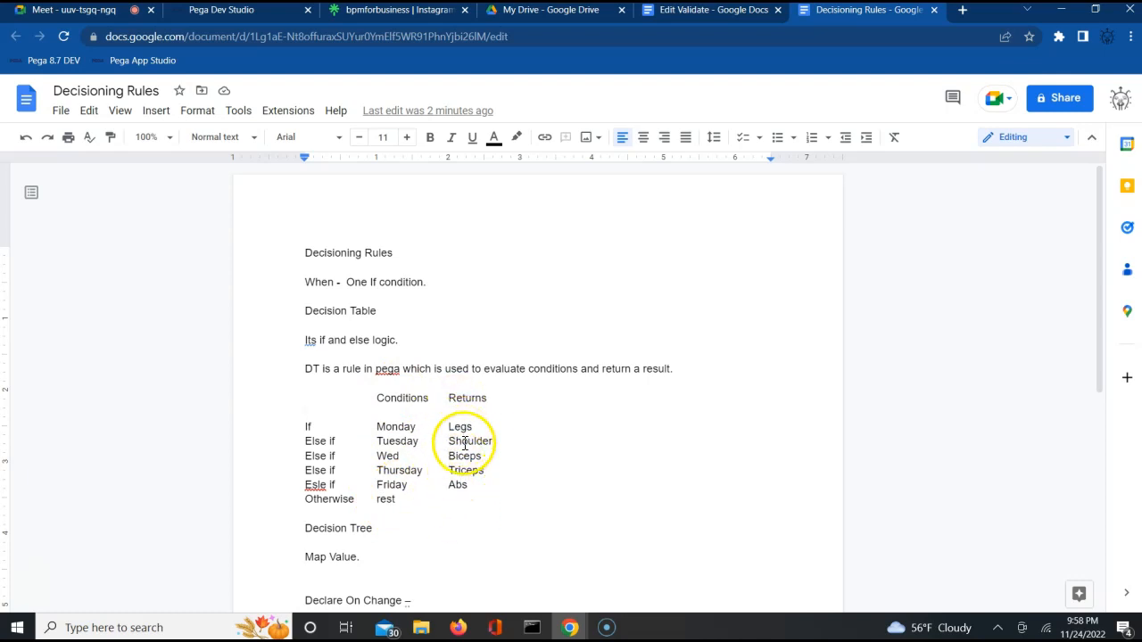
{"action": "left_click", "coordinate": [381, 408]}
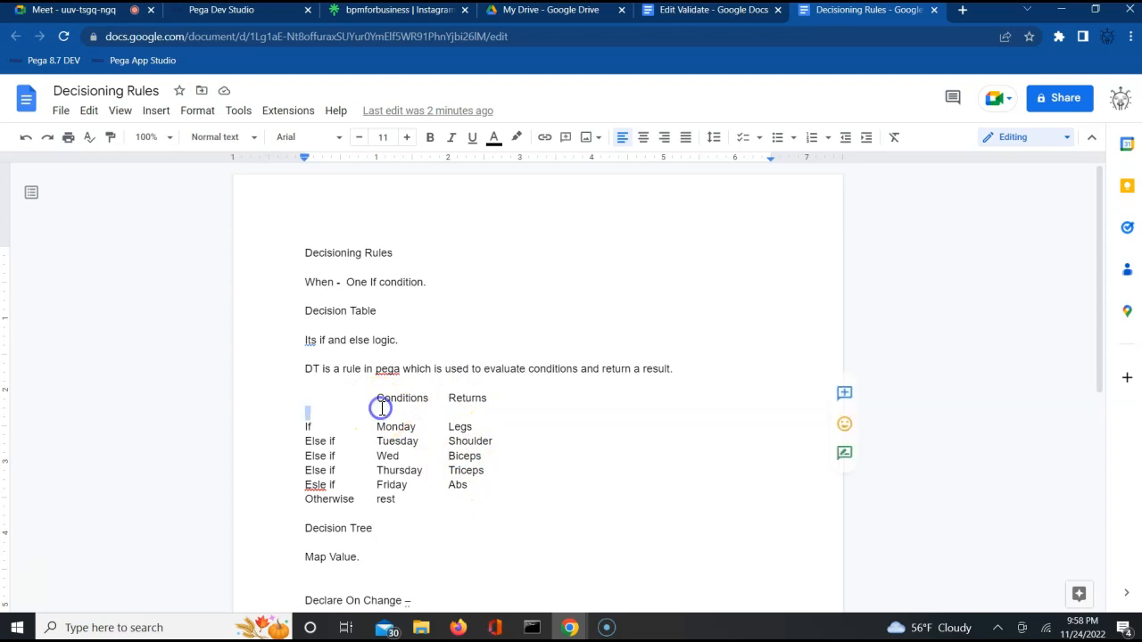
{"action": "left_click_drag", "start_coordinate": [381, 408], "coordinate": [386, 423]}
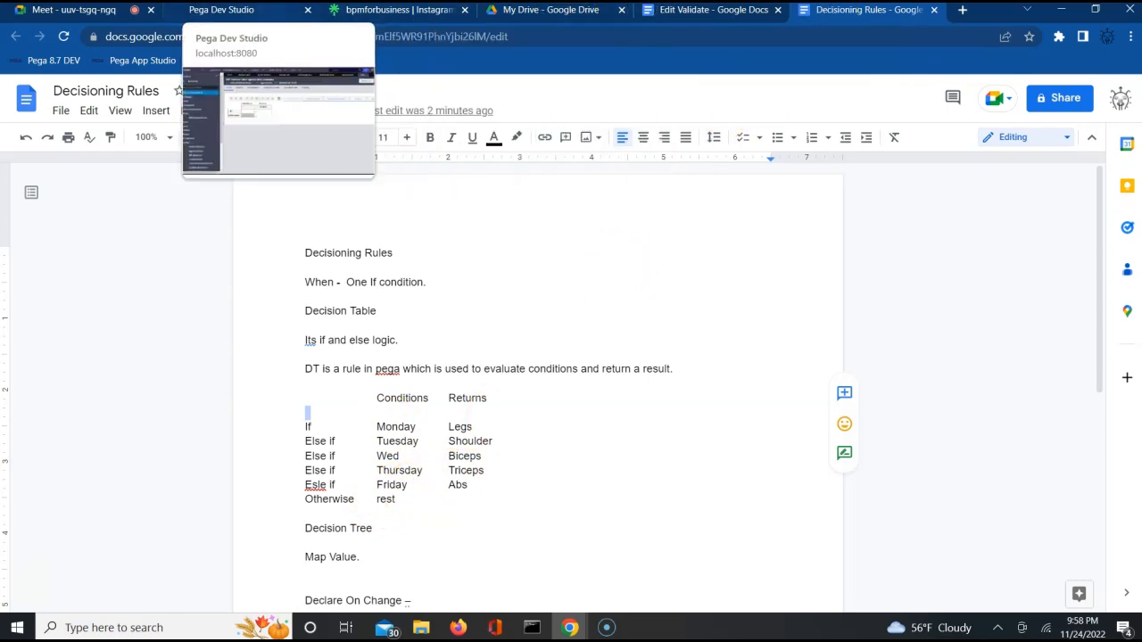
{"action": "left_click", "coordinate": [242, 10]}
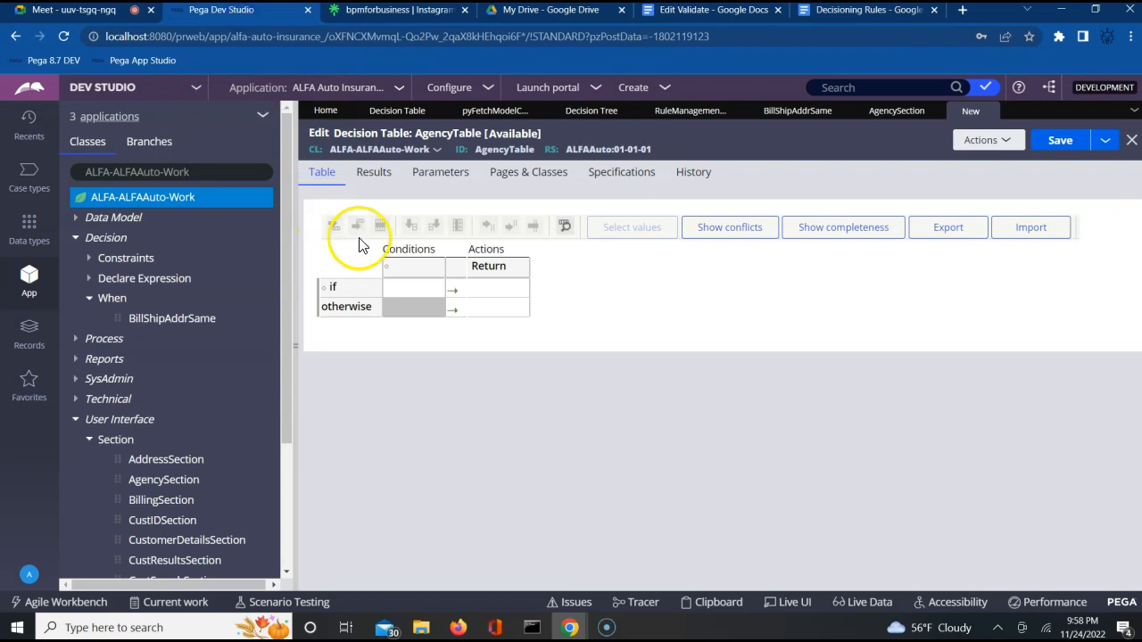
Step: Try picking AgencyCode as the condition column property, then cancel that choice
{"action": "left_click", "coordinate": [401, 268]}
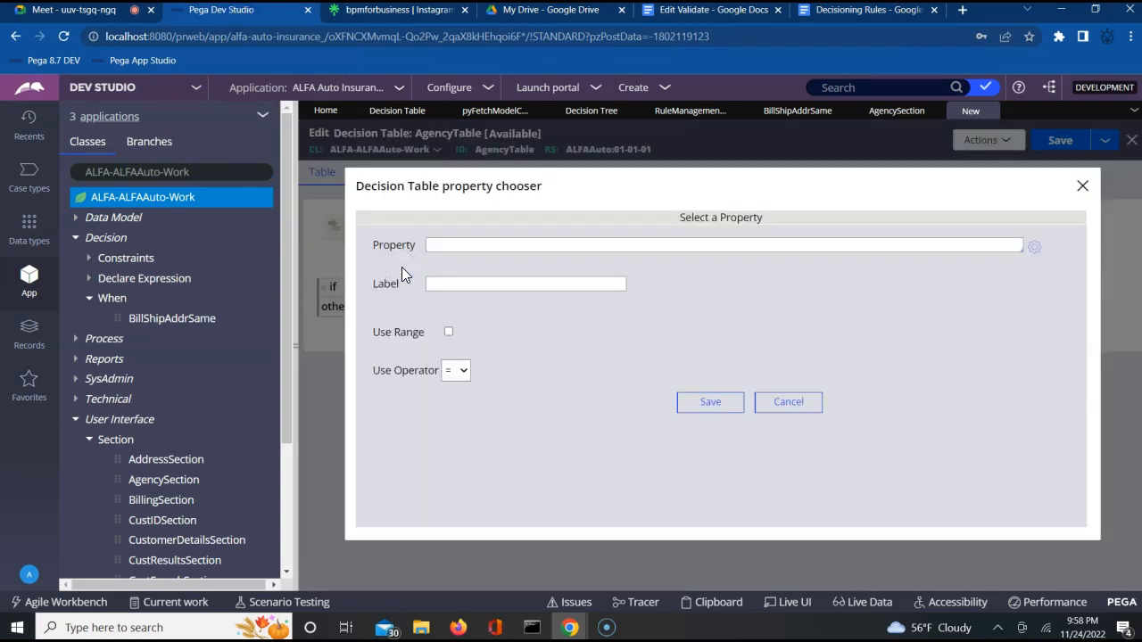
{"action": "left_click", "coordinate": [1082, 188]}
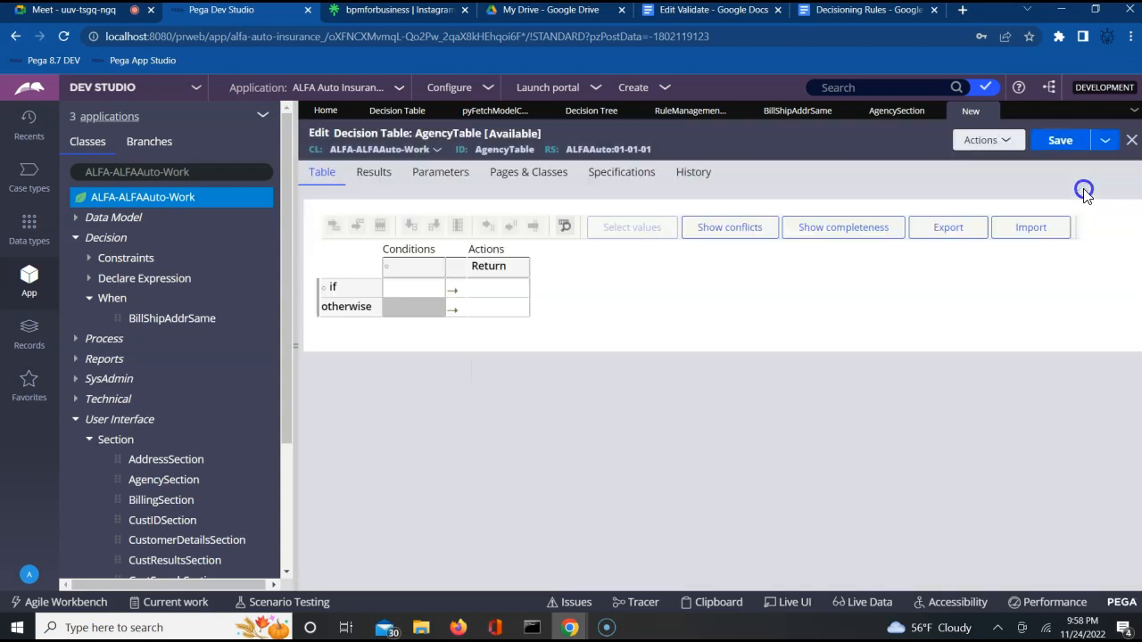
{"action": "left_click", "coordinate": [402, 276]}
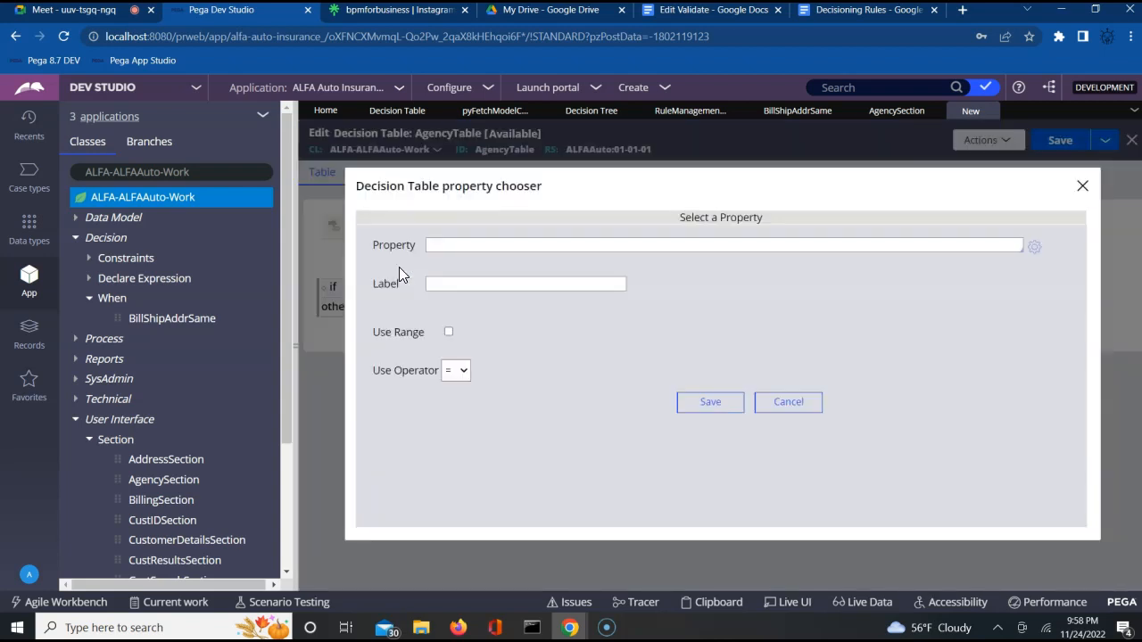
{"action": "left_click", "coordinate": [462, 249]}
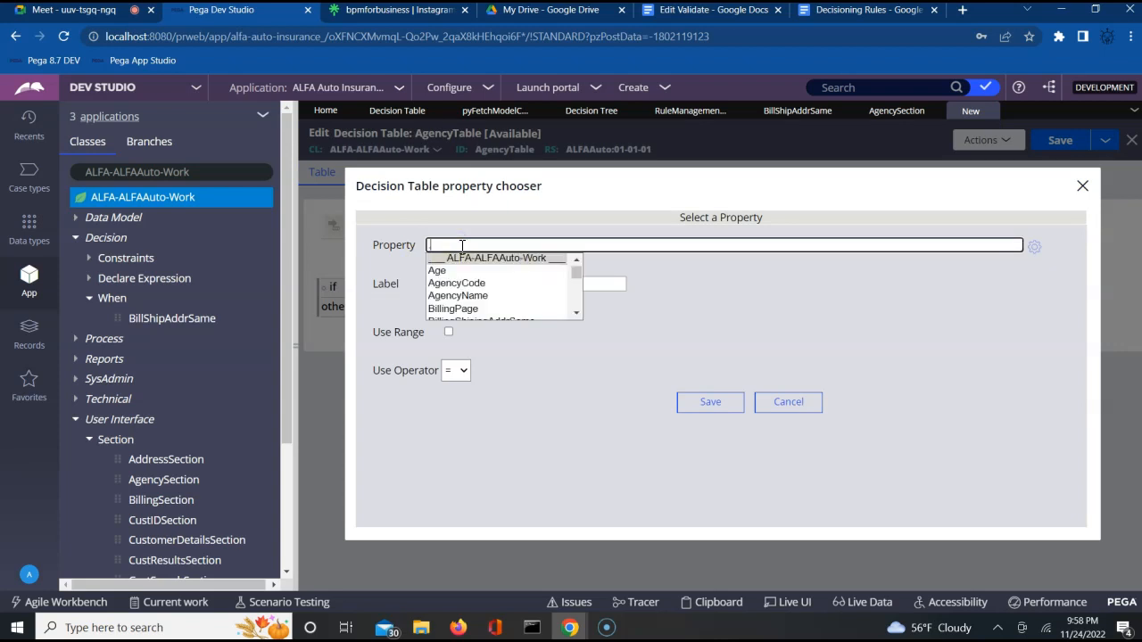
{"action": "key", "text": "Down"}
{"action": "key", "text": "Down"}
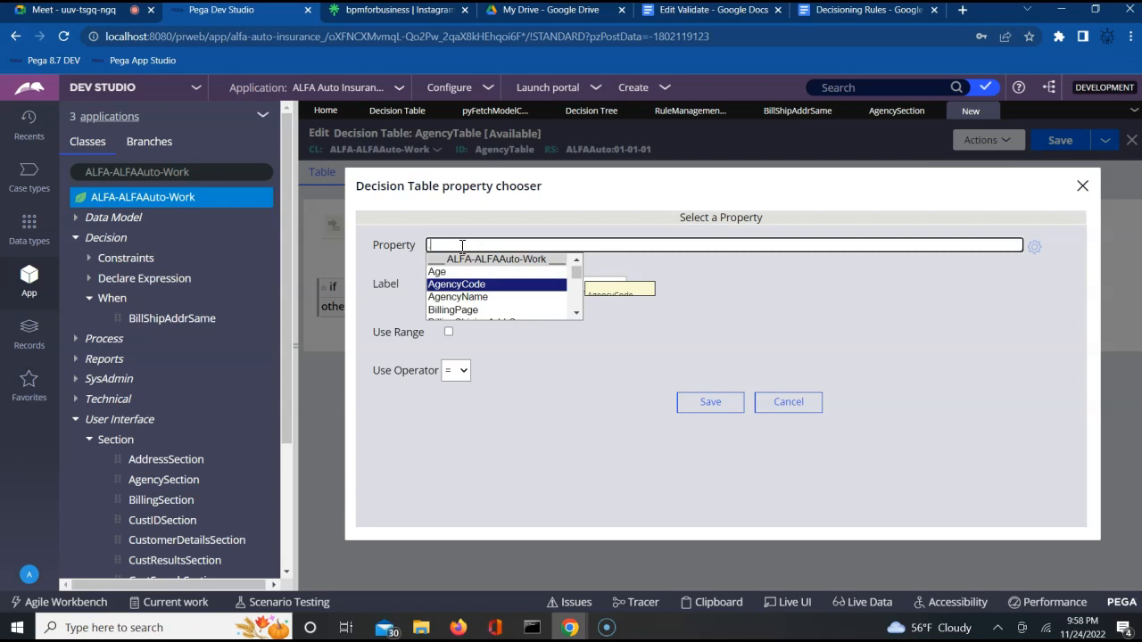
{"action": "key", "text": "Return"}
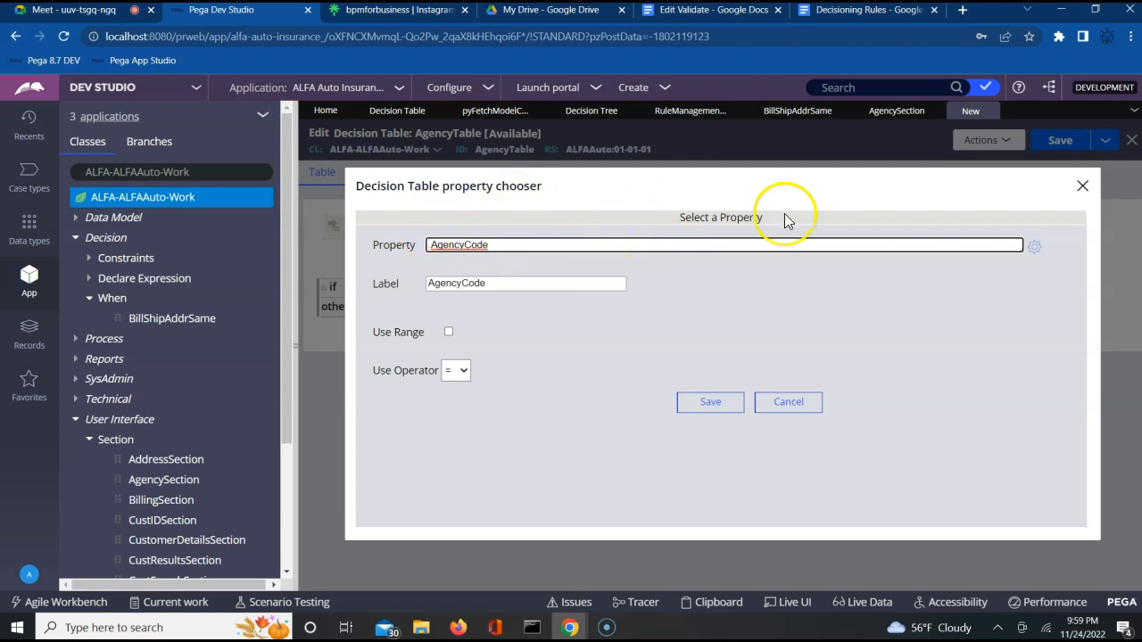
{"action": "left_click", "coordinate": [789, 403]}
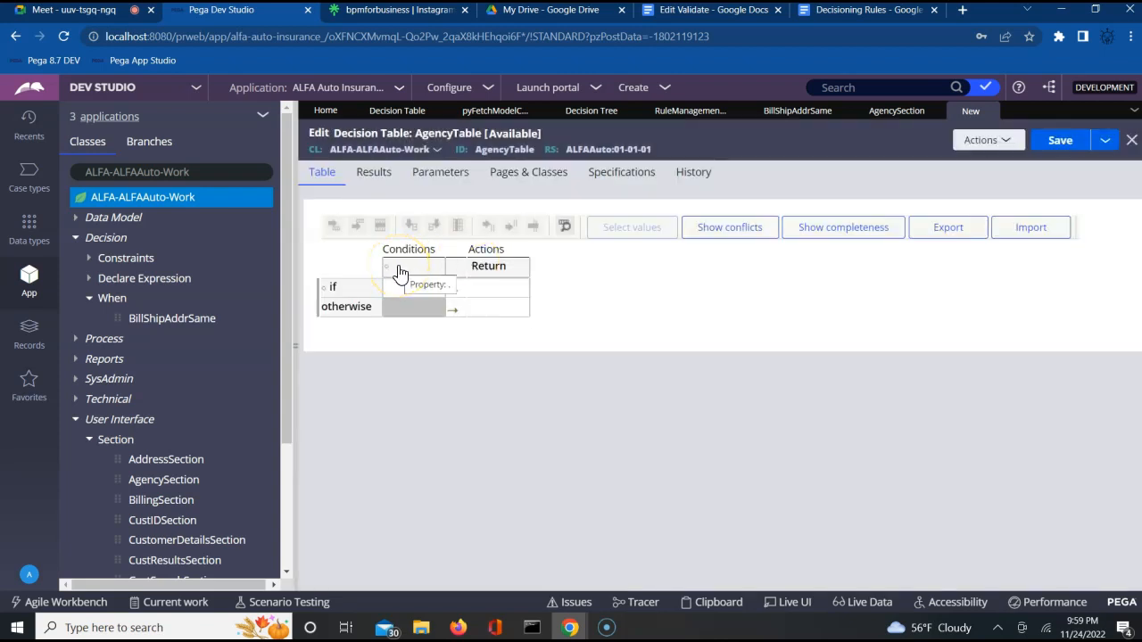
Step: Choose AgencyCode as the condition column property and save it
{"action": "left_click", "coordinate": [398, 268]}
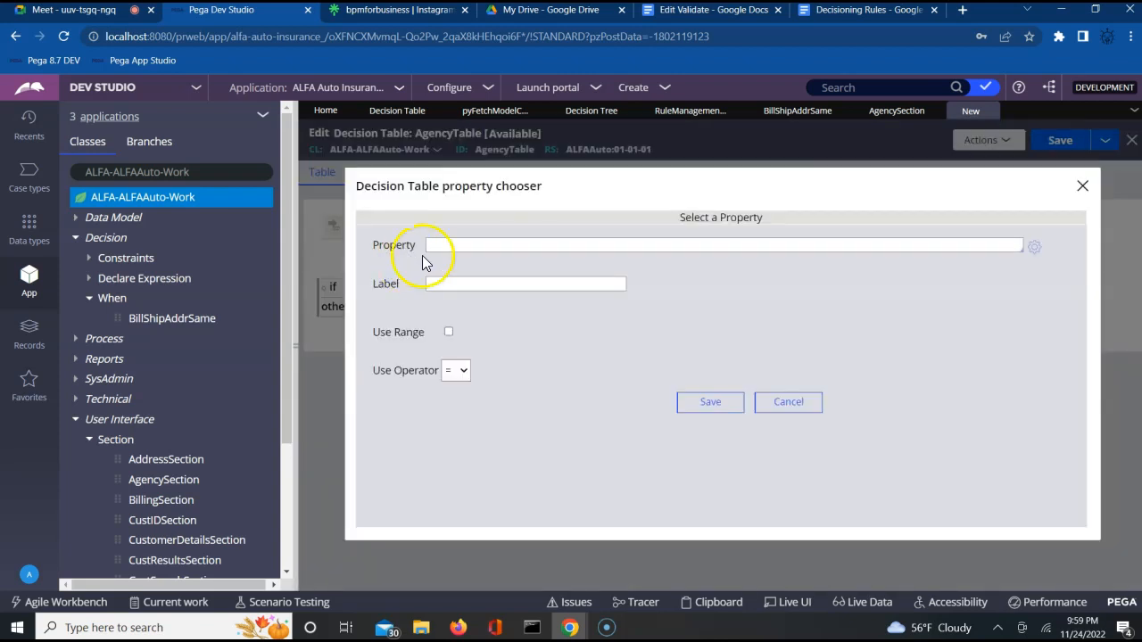
{"action": "left_click", "coordinate": [453, 245]}
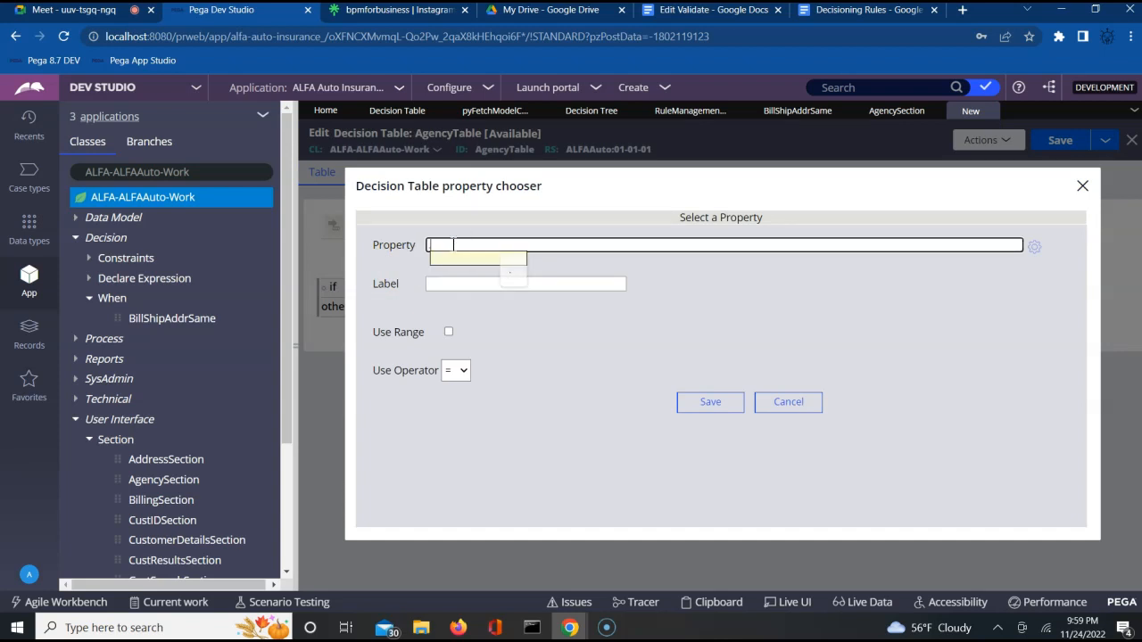
{"action": "key", "text": "Down"}
{"action": "key", "text": "Down"}
{"action": "key", "text": "Return"}
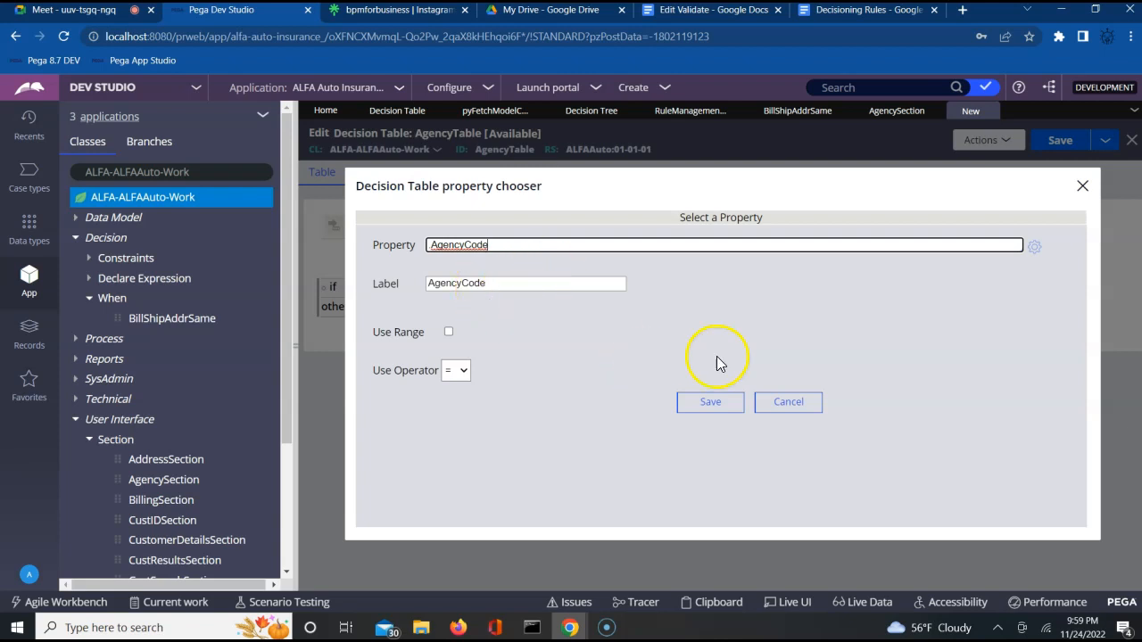
{"action": "left_click", "coordinate": [705, 403]}
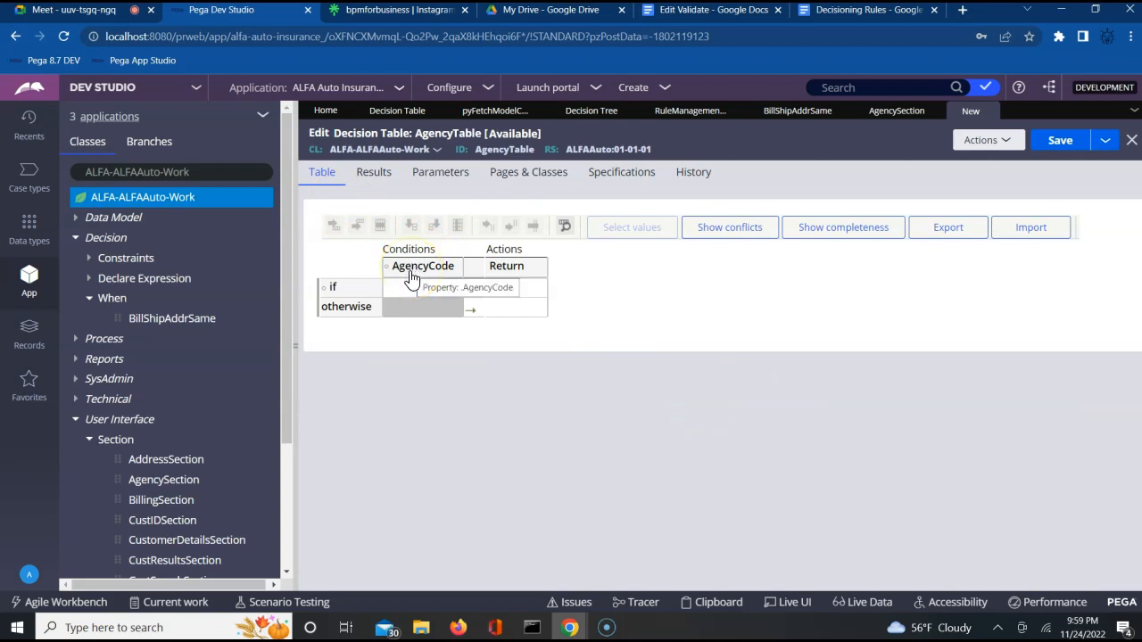
{"action": "left_click", "coordinate": [406, 295]}
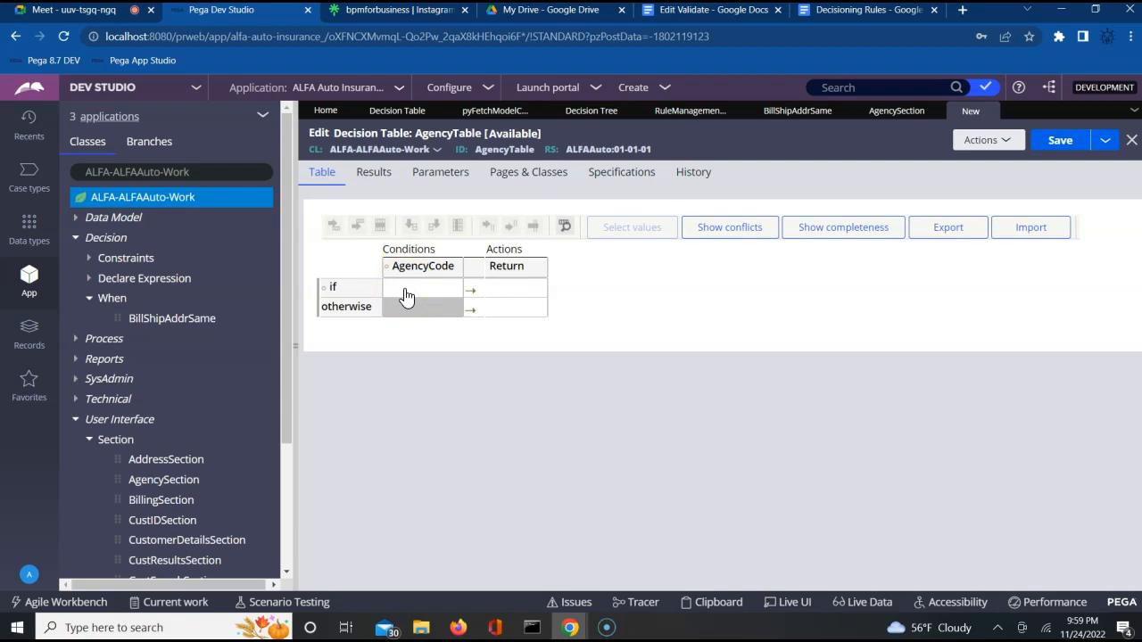
{"action": "left_click", "coordinate": [348, 287]}
{"action": "left_click", "coordinate": [369, 291]}
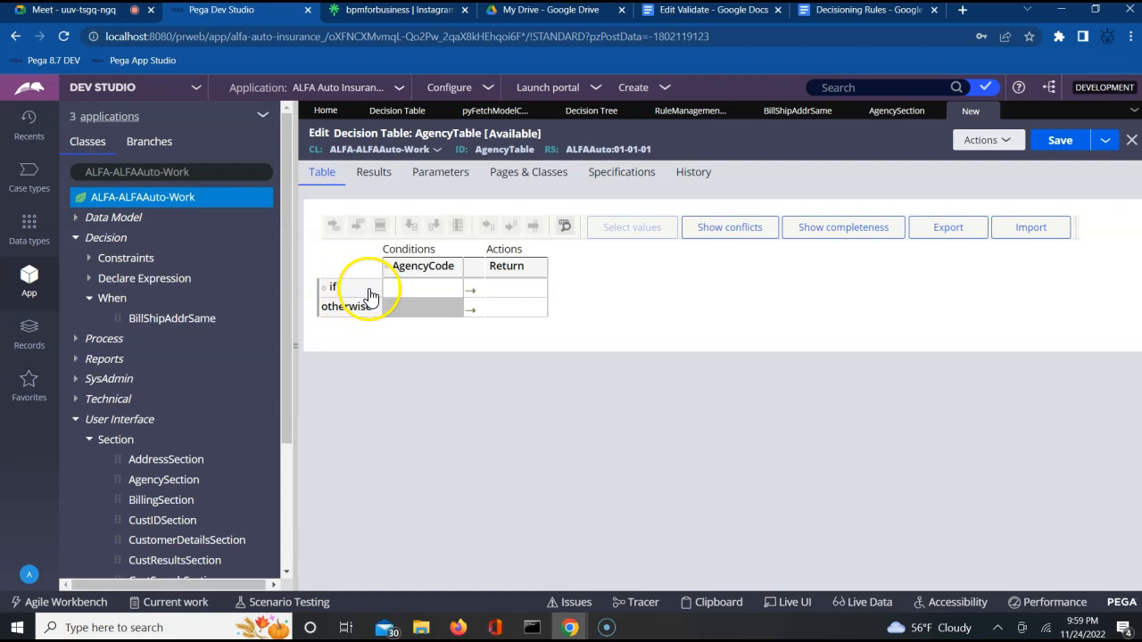
{"action": "left_click", "coordinate": [369, 292]}
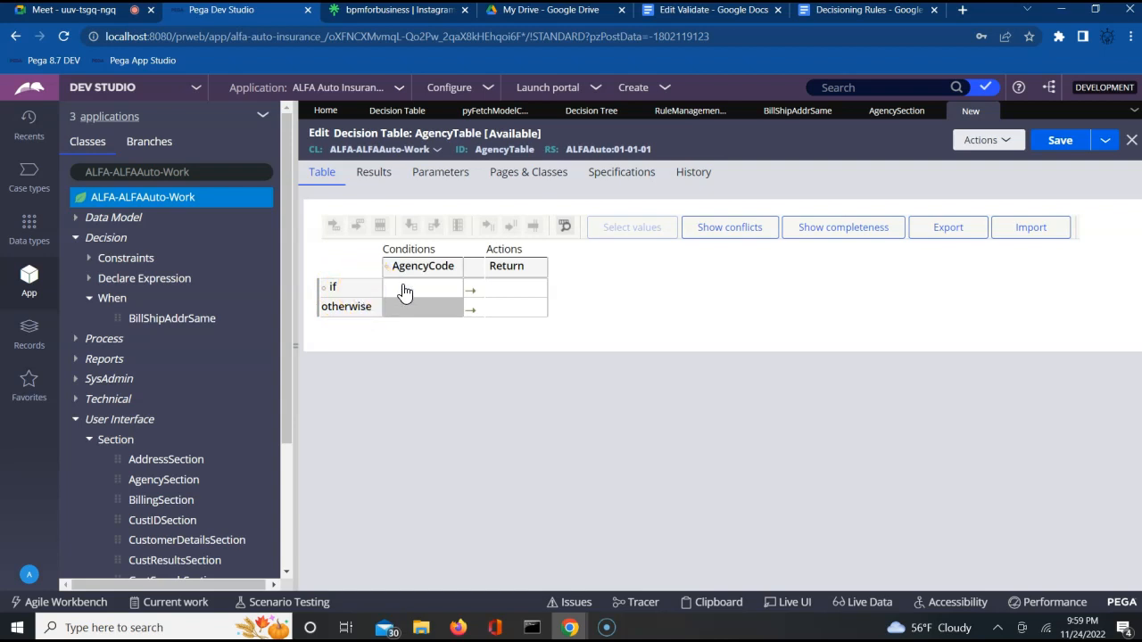
{"action": "left_click", "coordinate": [403, 289]}
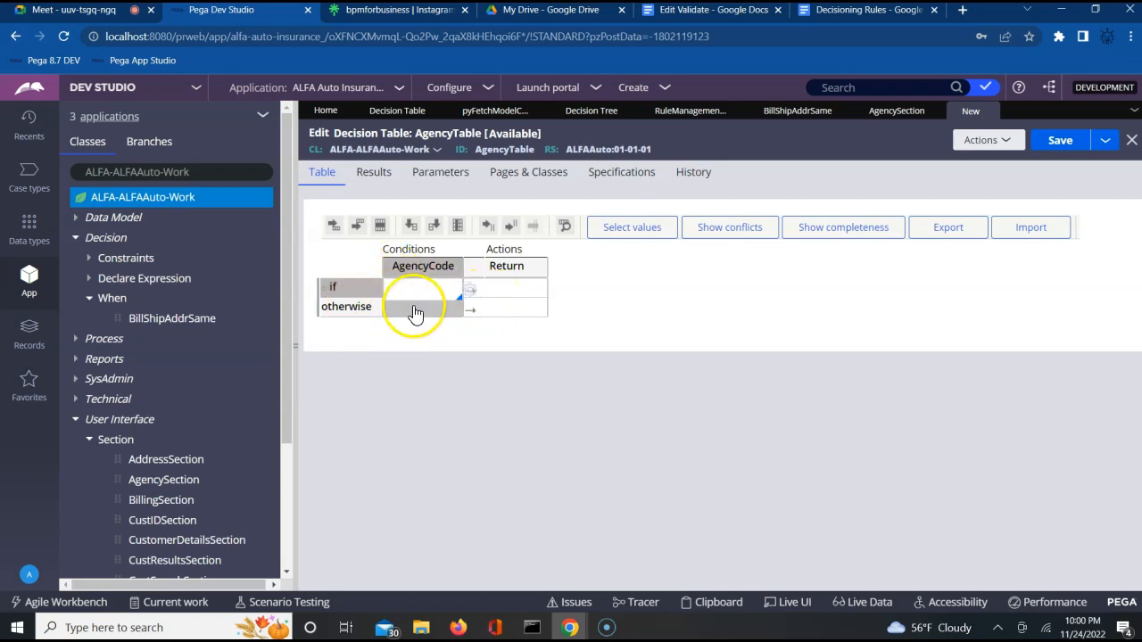
Step: Add four else-if rows below the if row of the AgencyTable grid
{"action": "left_click", "coordinate": [358, 228]}
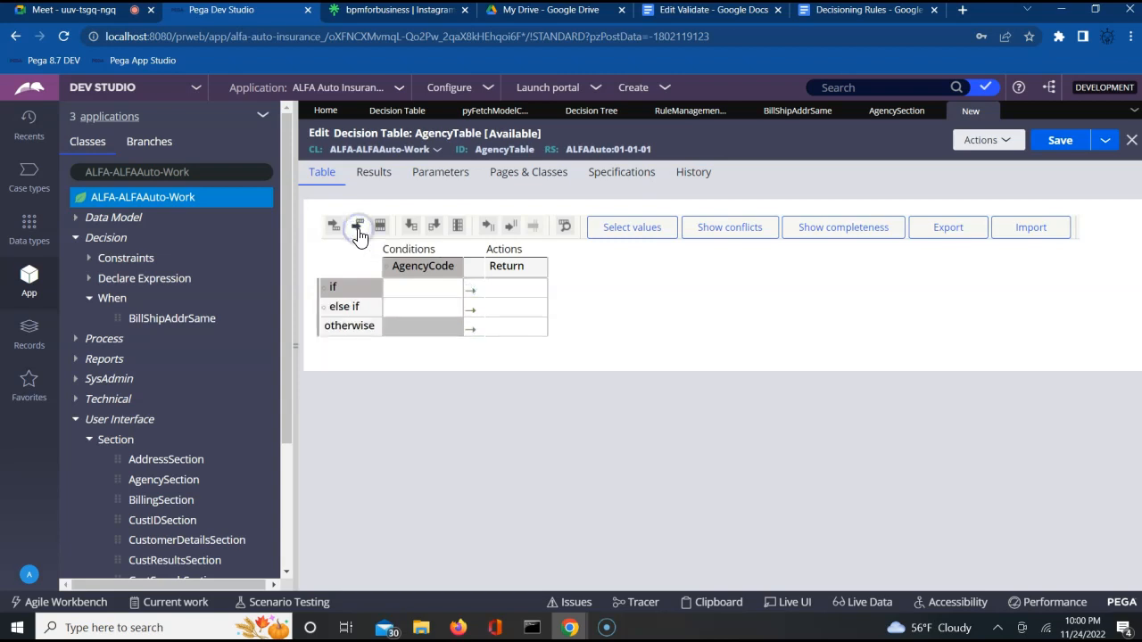
{"action": "left_click", "coordinate": [358, 228]}
{"action": "left_click", "coordinate": [357, 228]}
{"action": "left_click", "coordinate": [358, 229]}
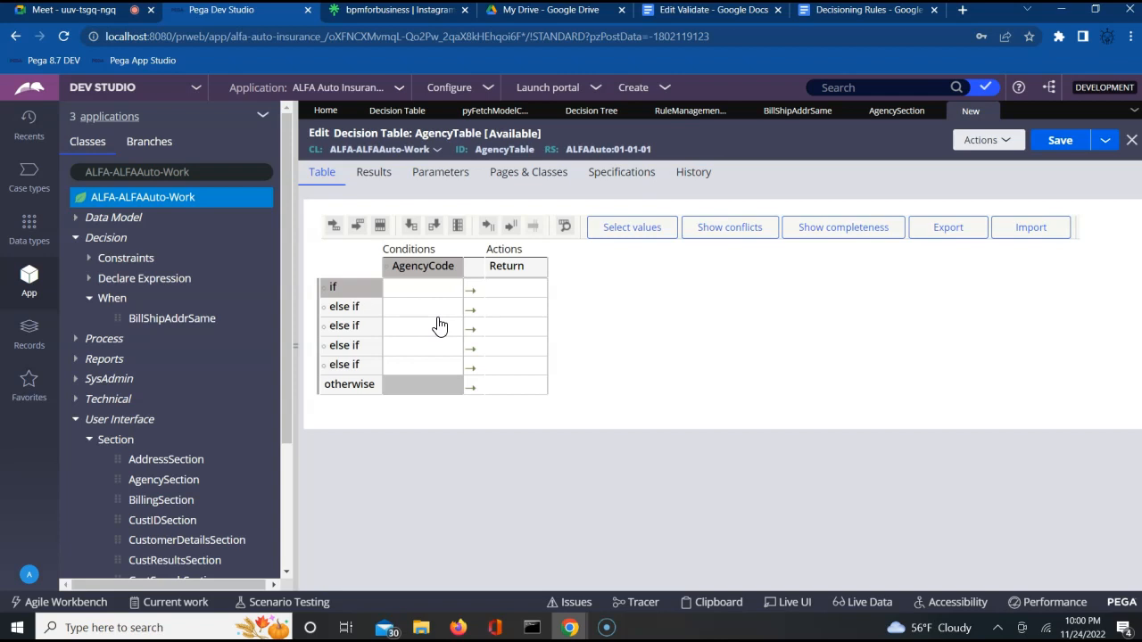
Step: Map AG001 to Delhi and AG002 to Bangalore in the first two rows
{"action": "left_click", "coordinate": [437, 290]}
{"action": "type", "text": "AG001"}
{"action": "key", "text": "Tab"}
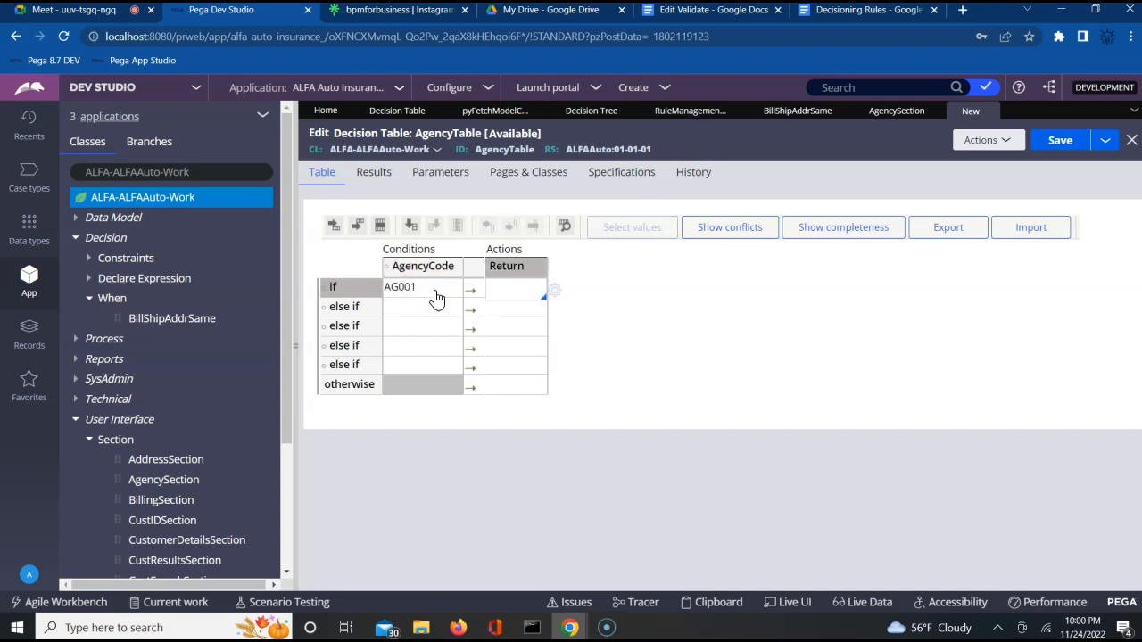
{"action": "type", "text": "Delhi"}
{"action": "left_click", "coordinate": [408, 285]}
{"action": "key", "text": "ctrl+c"}
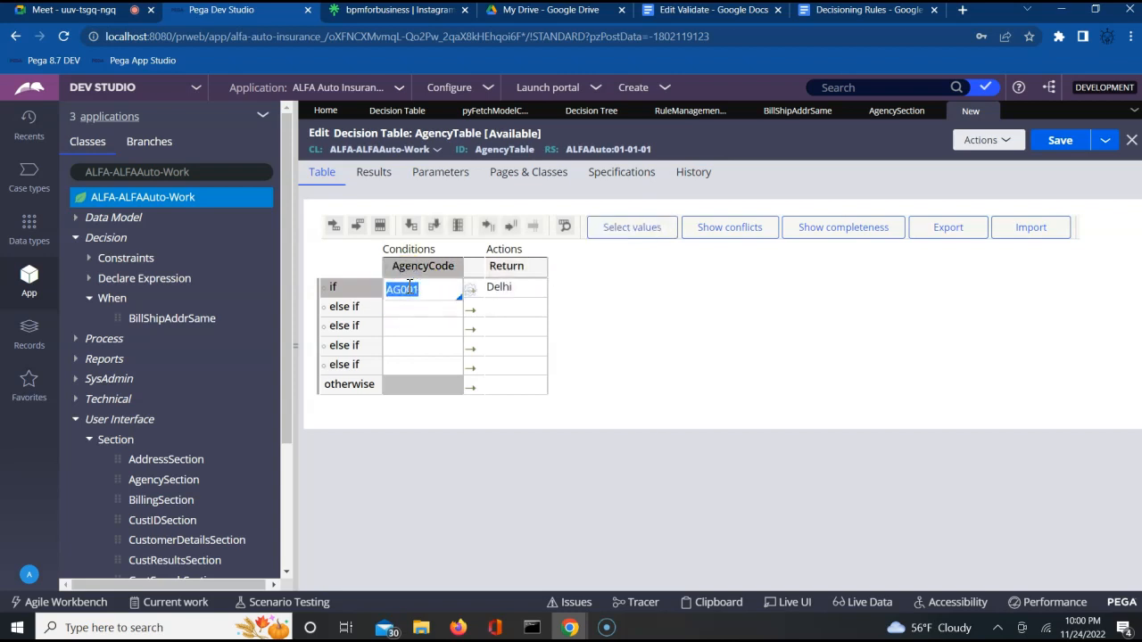
{"action": "left_click", "coordinate": [402, 311]}
{"action": "key", "text": "ctrl+v"}
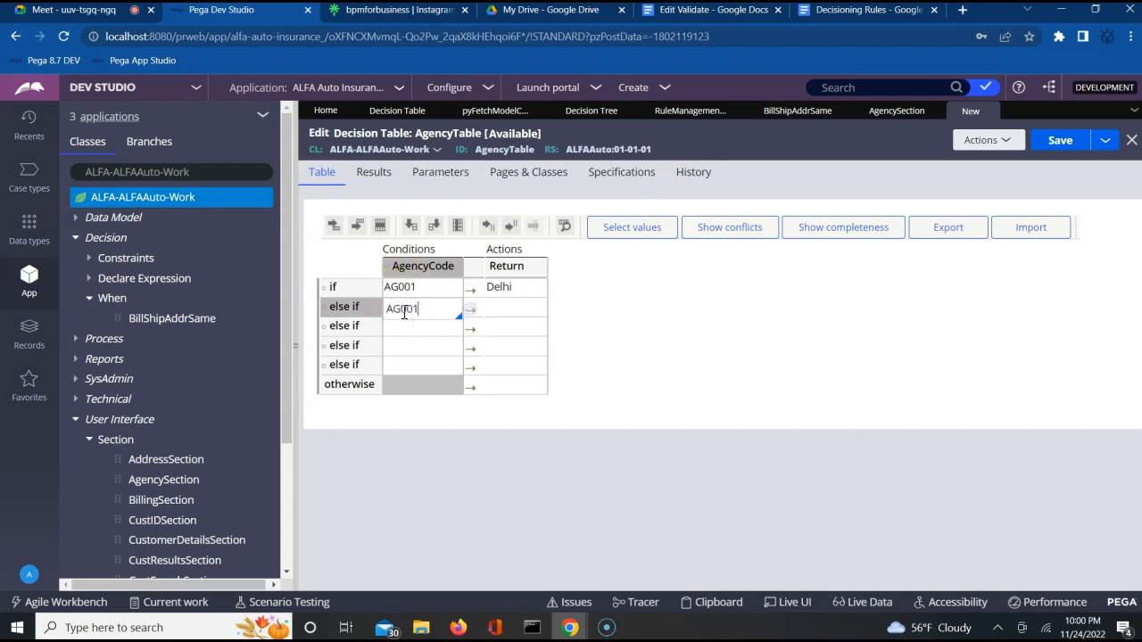
{"action": "key", "text": "BackSpace"}
{"action": "type", "text": "2"}
{"action": "key", "text": "Tab"}
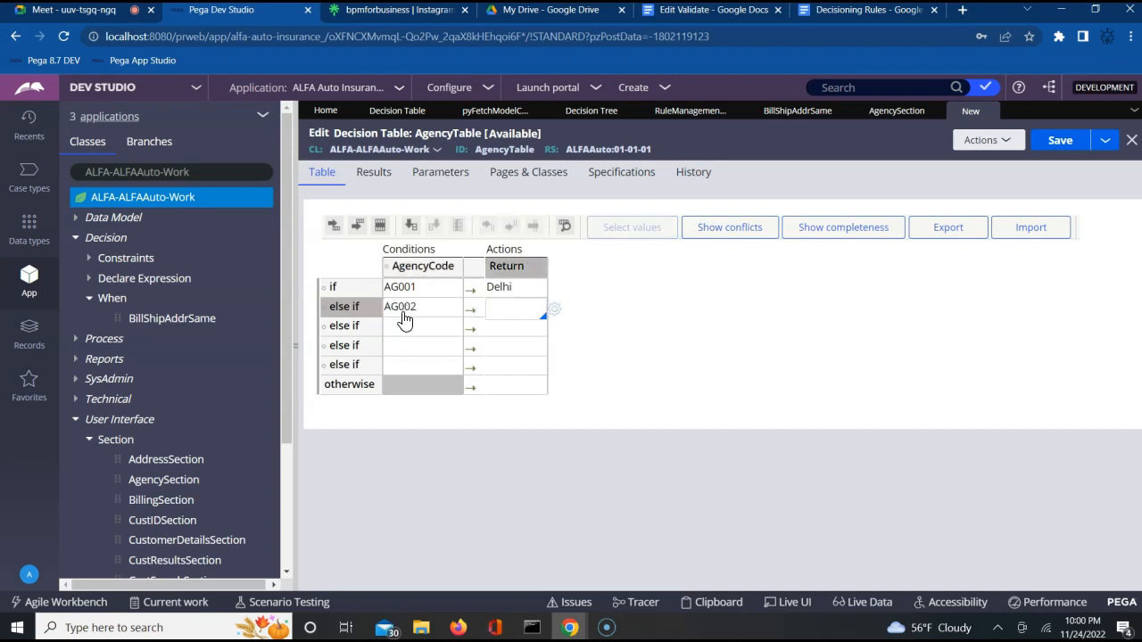
{"action": "type", "text": "Bangalore"}
{"action": "key", "text": "Tab"}
Step: Map AG003 to Hyderabad and AG004 to Chennai in the next two rows
{"action": "type", "text": "AG0013"}
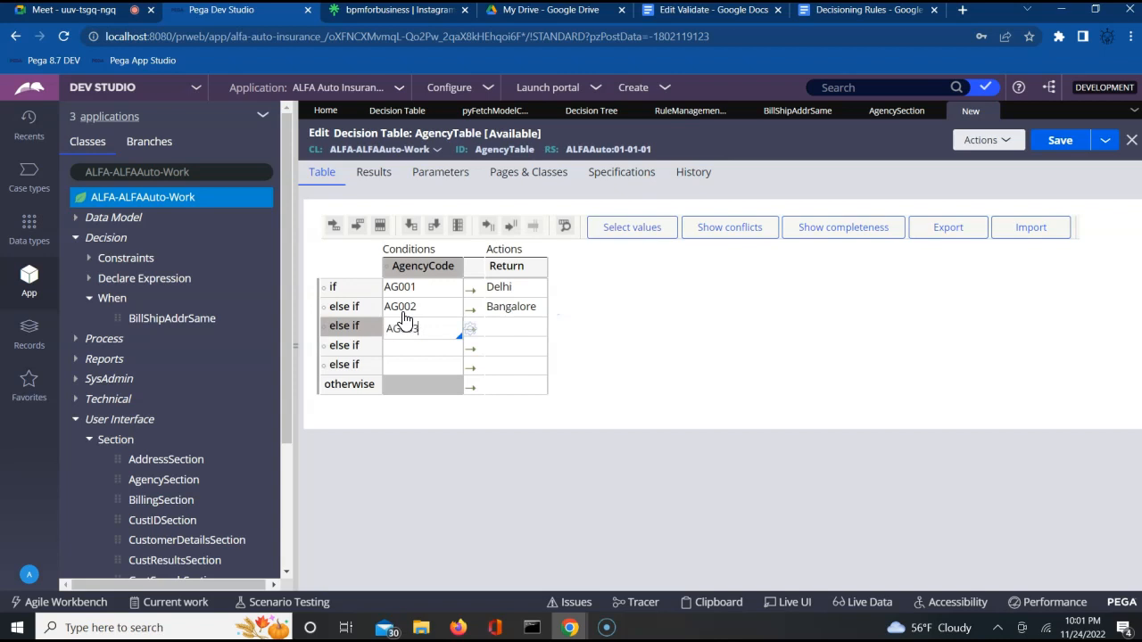
{"action": "key", "text": "Tab"}
{"action": "type", "text": "Hyd"}
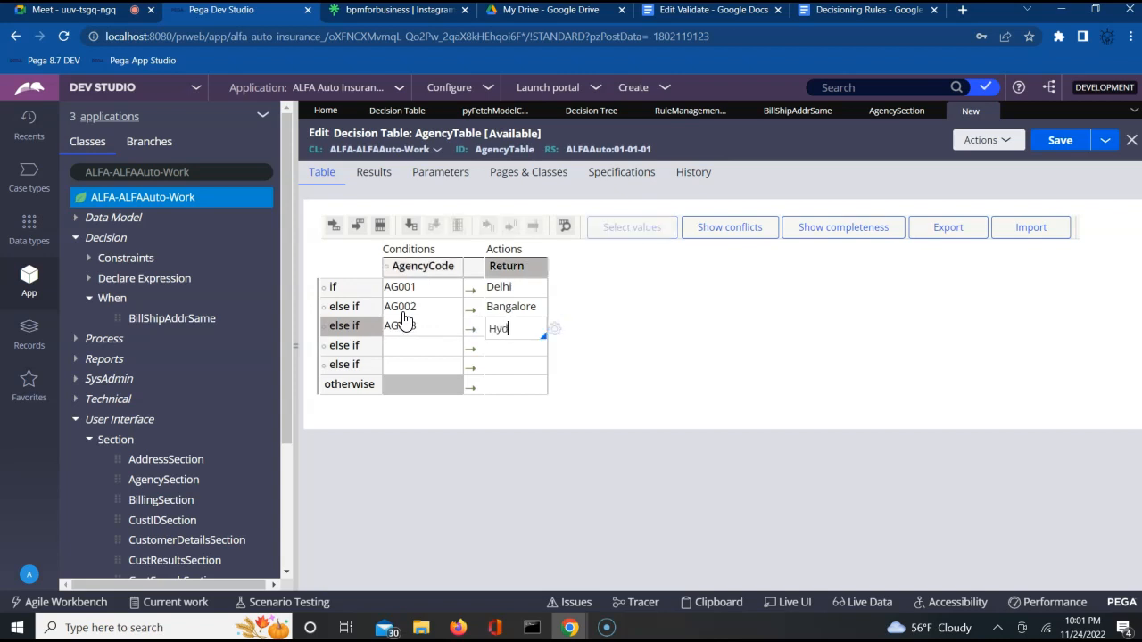
{"action": "type", "text": "erabad"}
{"action": "key", "text": "Tab"}
{"action": "type", "text": "AG001"}
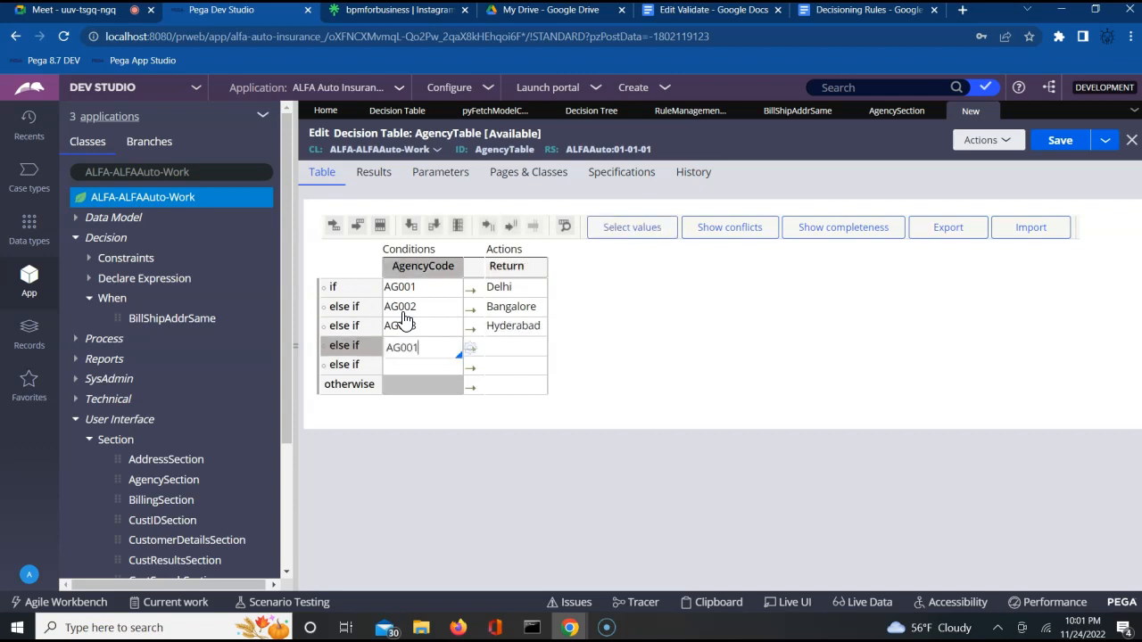
{"action": "key", "text": "BackSpace"}
{"action": "type", "text": "4"}
{"action": "key", "text": "Tab"}
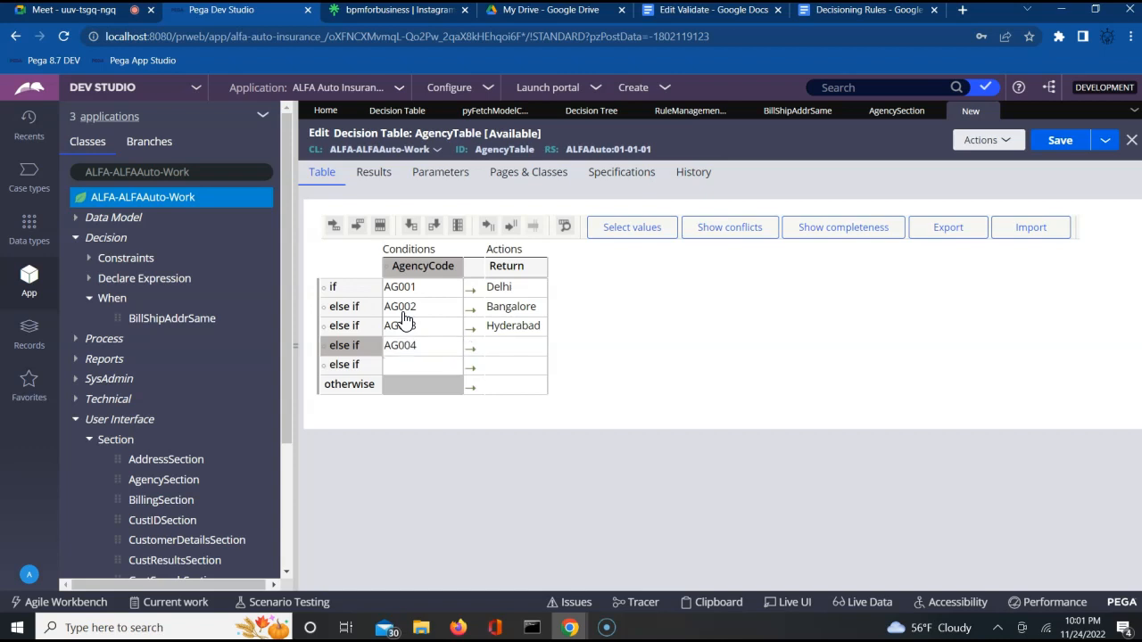
{"action": "type", "text": "Chennai"}
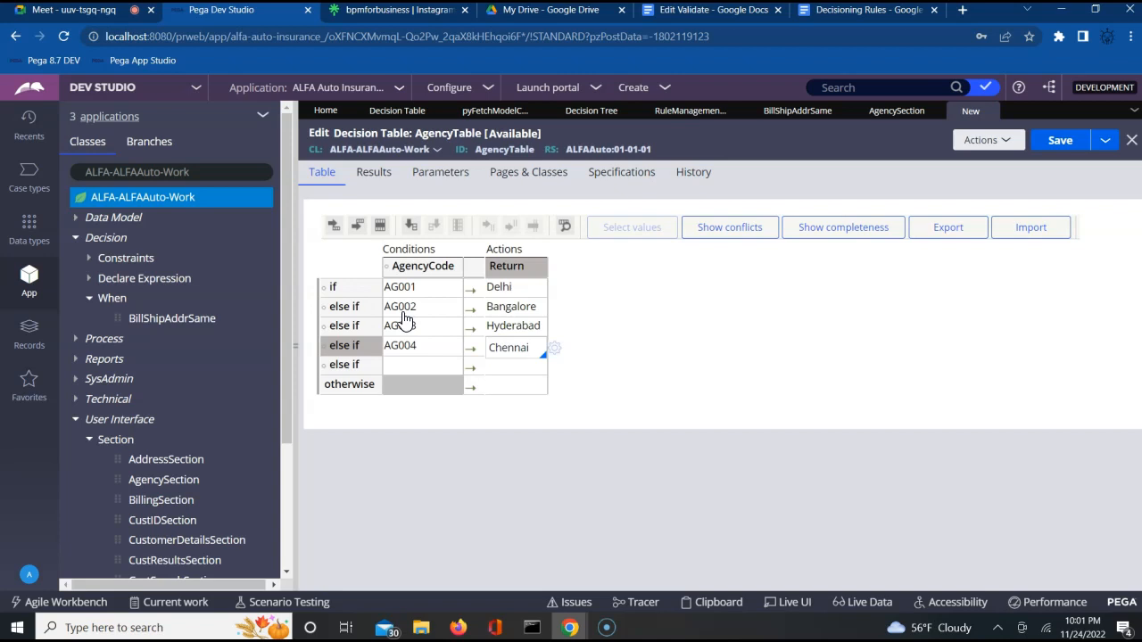
Step: Map AG005 to Mumbai in the fifth row
{"action": "left_click", "coordinate": [433, 364]}
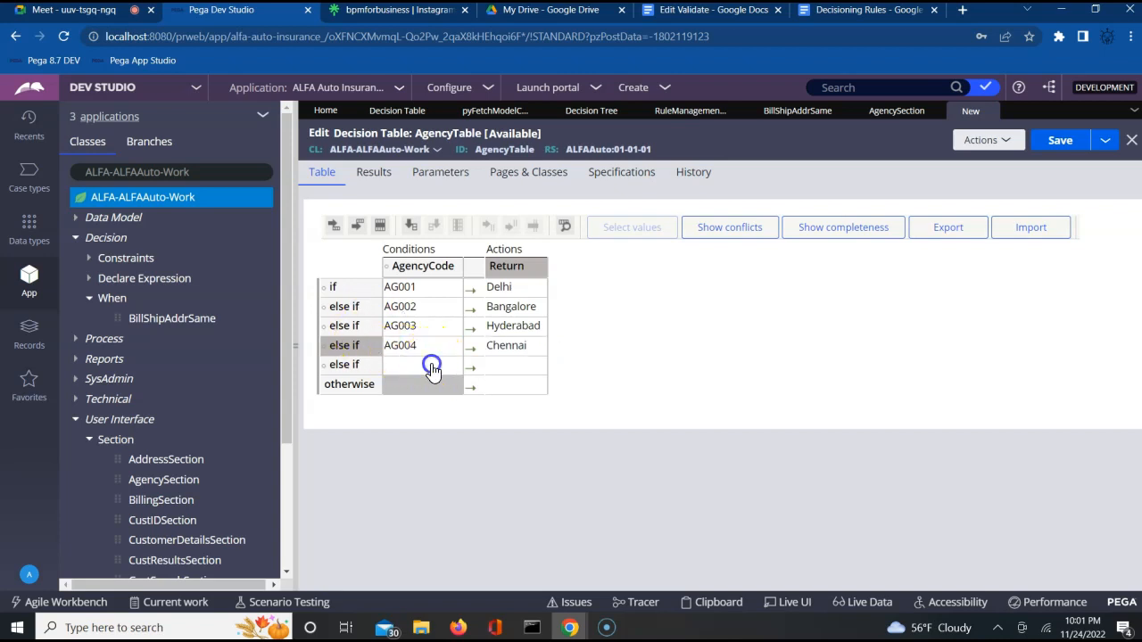
{"action": "key", "text": "ctrl+v"}
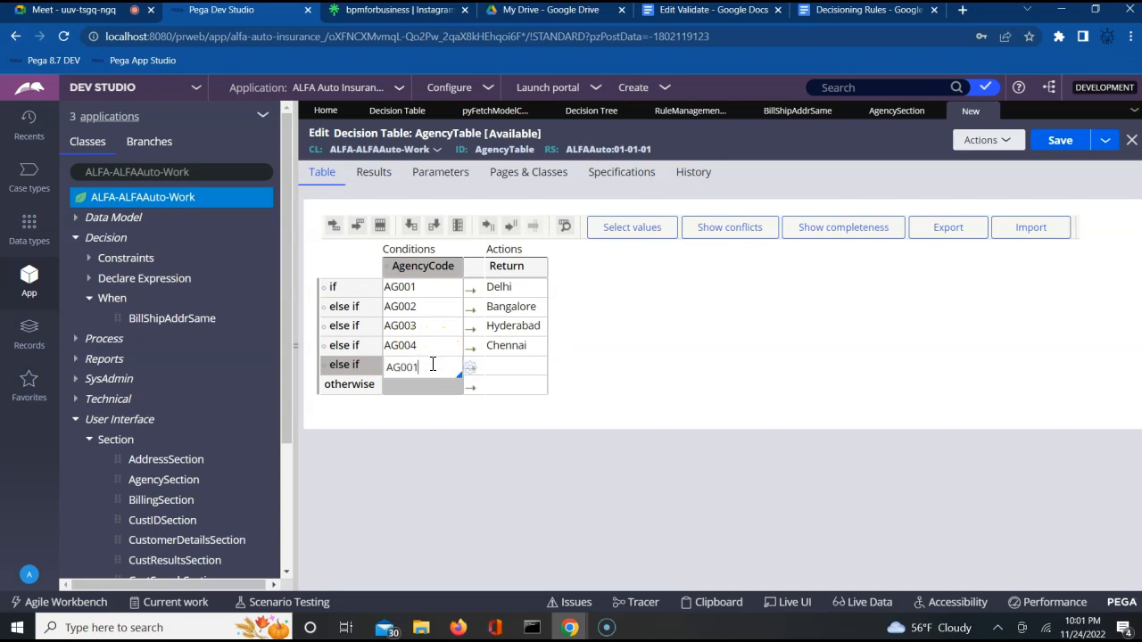
{"action": "key", "text": "BackSpace"}
{"action": "type", "text": "5"}
{"action": "key", "text": "Tab"}
{"action": "type", "text": "Mubm"}
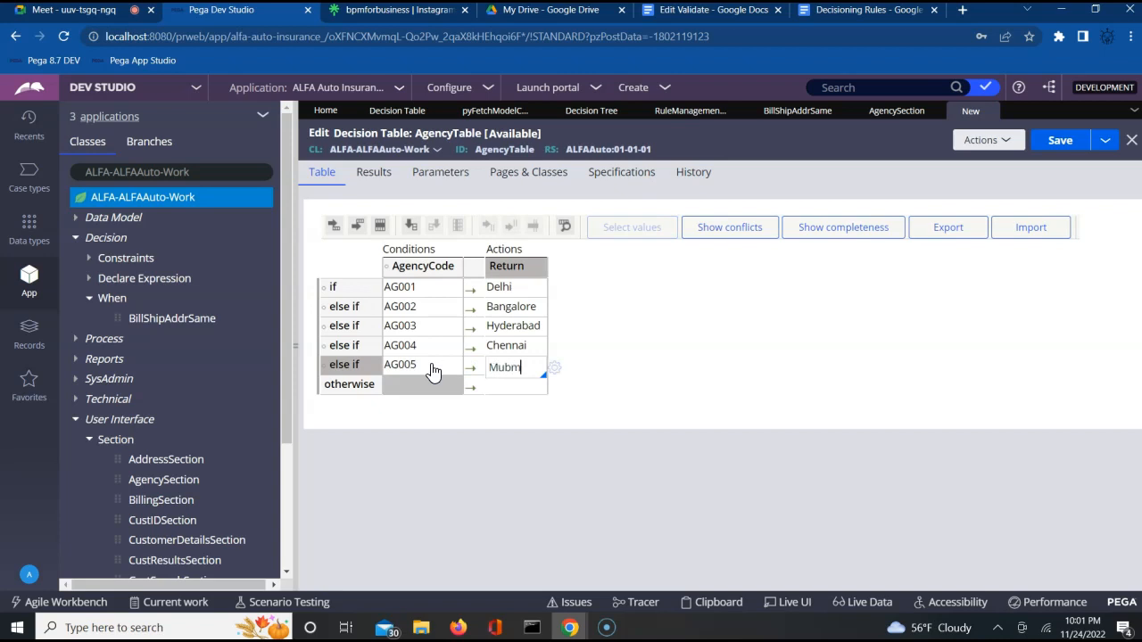
{"action": "key", "text": "BackSpace"}
{"action": "key", "text": "BackSpace"}
{"action": "type", "text": "mbai"}
{"action": "left_click", "coordinate": [501, 389]}
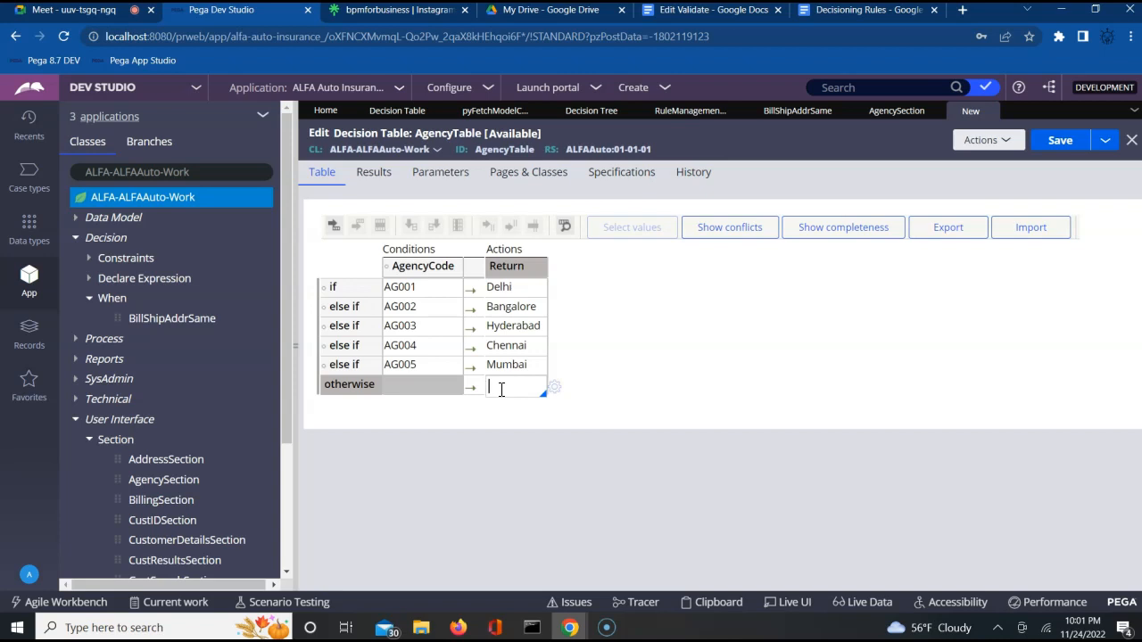
Step: Enter NoAgency as the otherwise row's return value and save AgencyTable
{"action": "left_click", "coordinate": [501, 383]}
{"action": "type", "text": "NoAgency"}
{"action": "left_click", "coordinate": [578, 429]}
{"action": "left_click", "coordinate": [644, 459]}
{"action": "left_click", "coordinate": [1063, 143]}
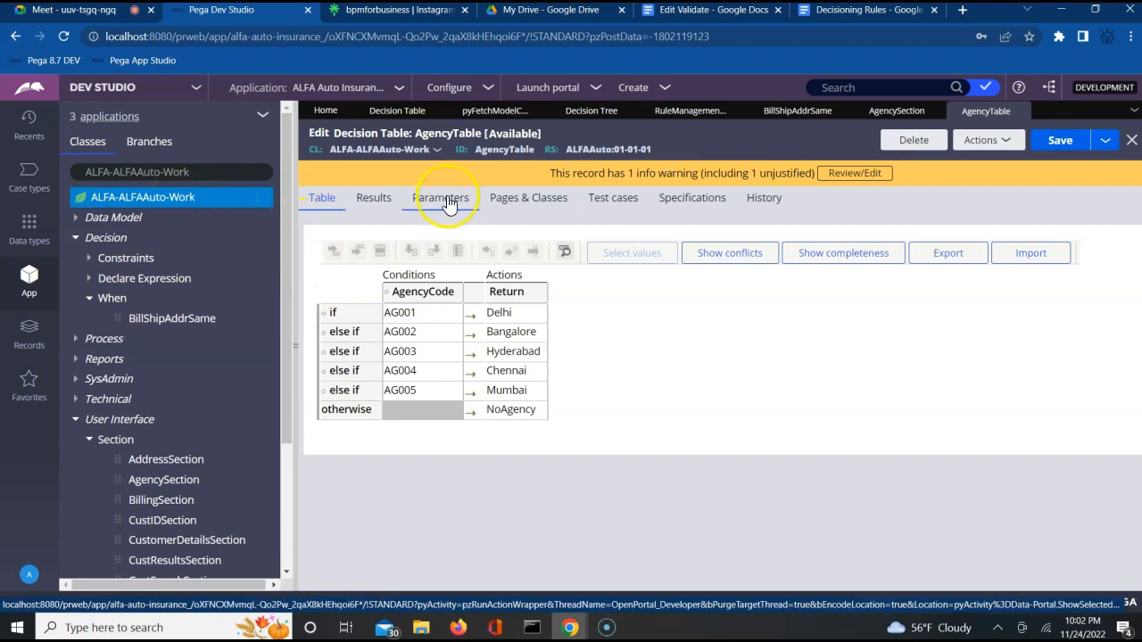
Step: Create a Technical > Activity labelled AgencyMapAct on ALFA-ALFAAuto-Work and open it
{"action": "right_click", "coordinate": [192, 204]}
{"action": "mouse_move", "coordinate": [242, 220]}
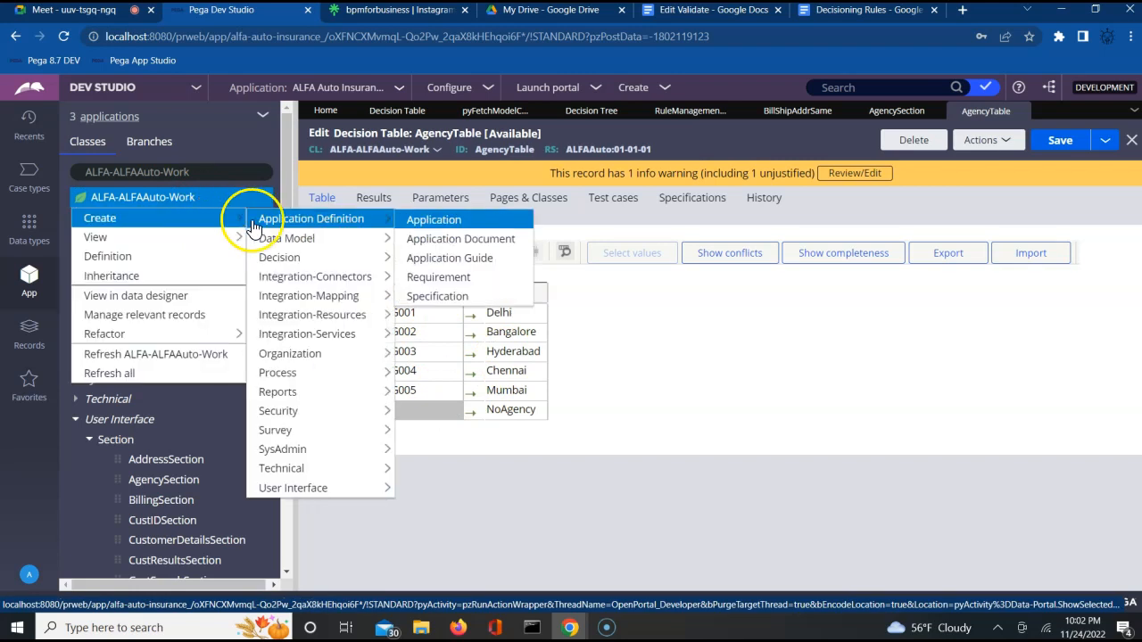
{"action": "mouse_move", "coordinate": [329, 468]}
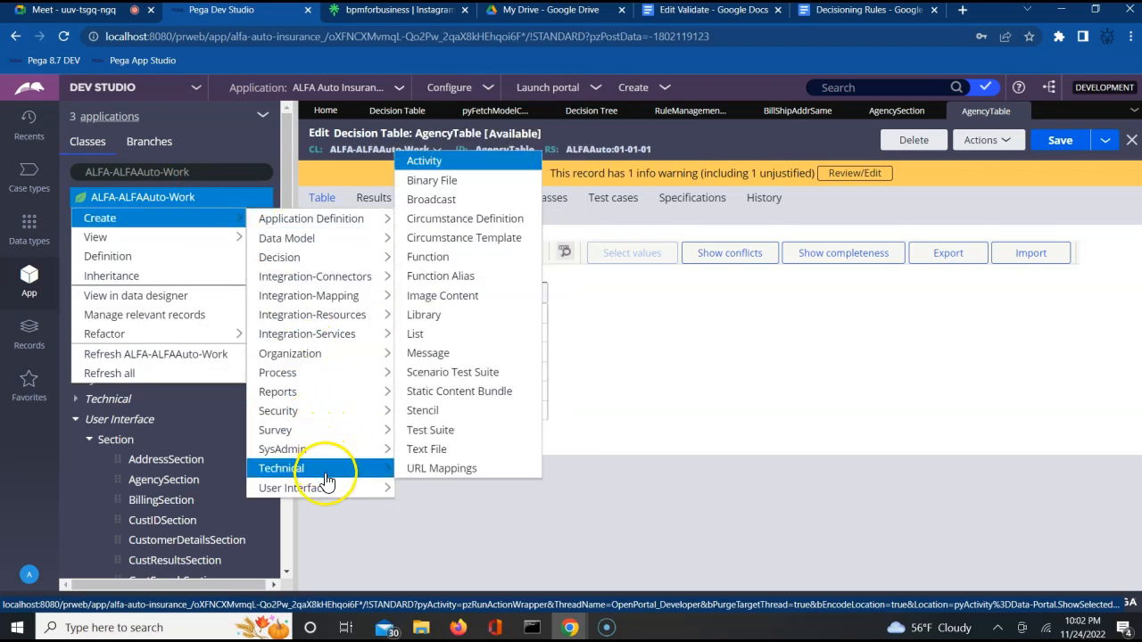
{"action": "left_click", "coordinate": [449, 168]}
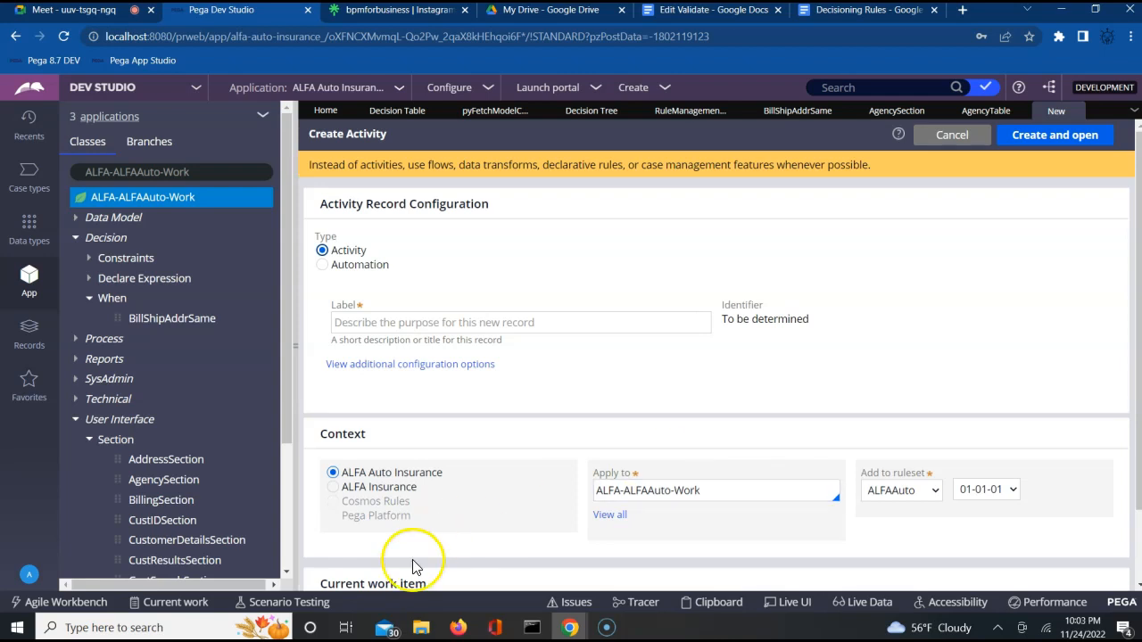
{"action": "left_click", "coordinate": [482, 323]}
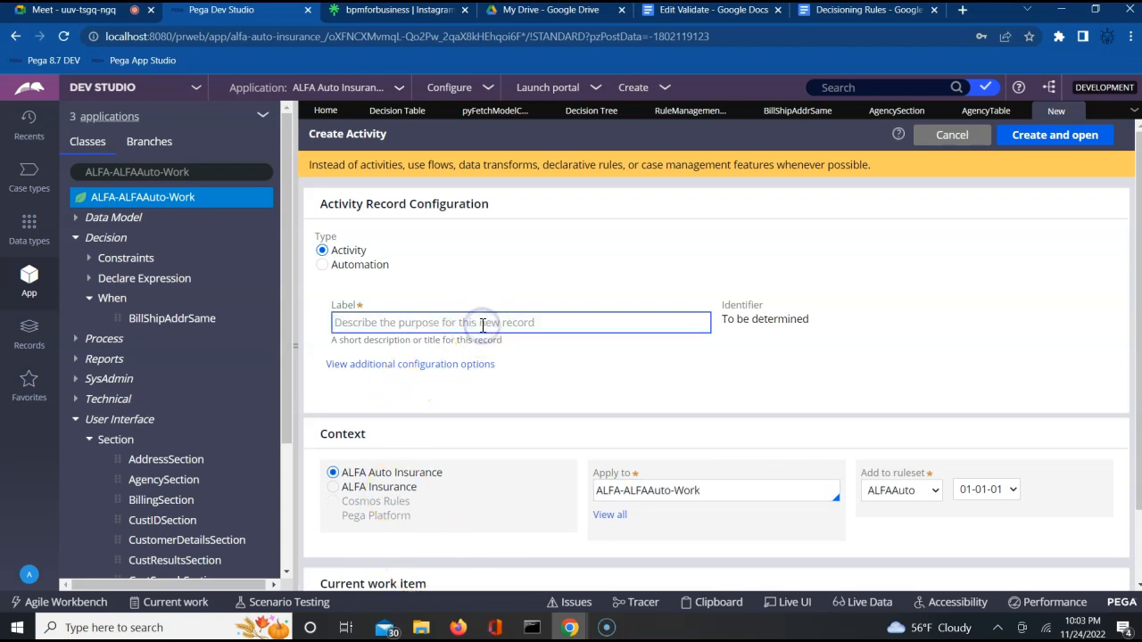
{"action": "type", "text": "Agency"}
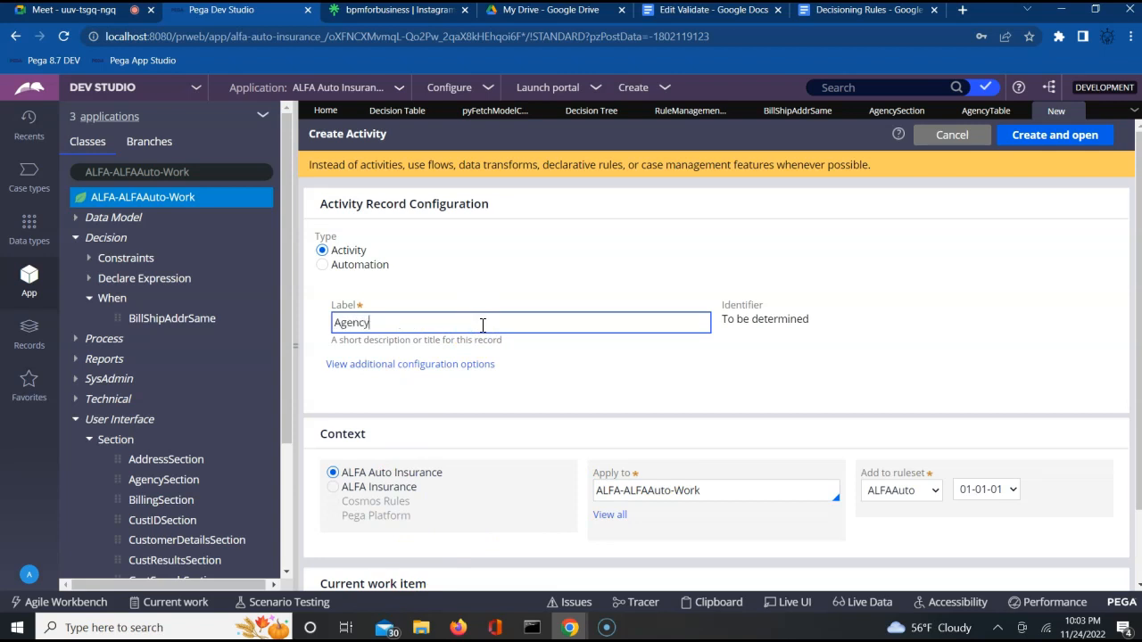
{"action": "type", "text": "MapAct"}
{"action": "left_click", "coordinate": [1086, 137]}
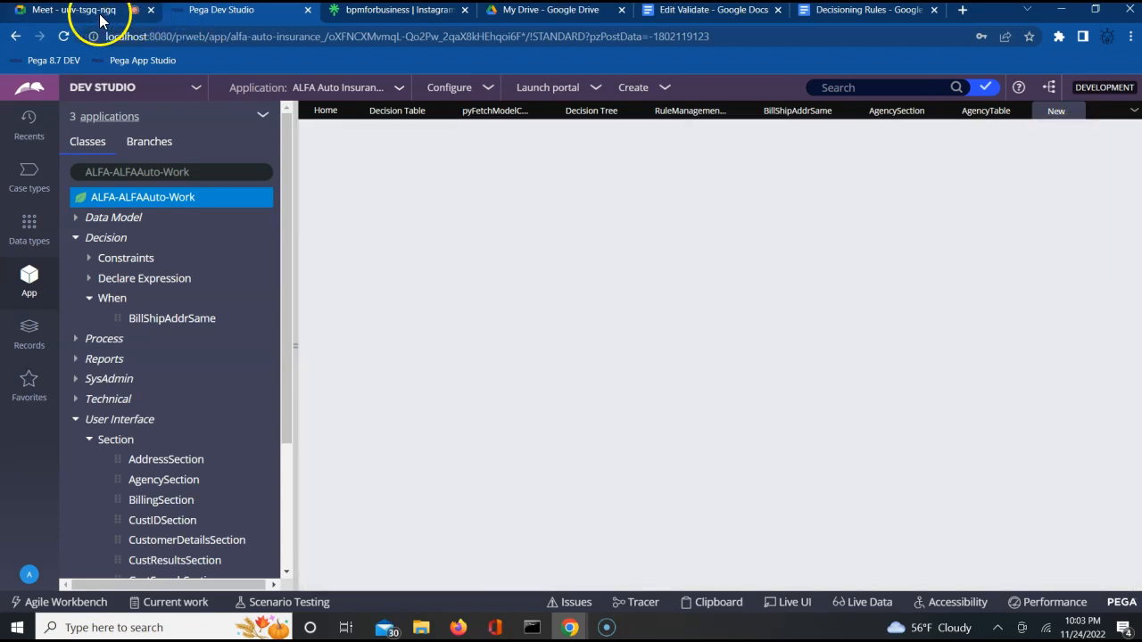
Step: Admit the waiting participant into the Meet call, then go back to Pega Dev Studio
{"action": "left_click", "coordinate": [102, 11]}
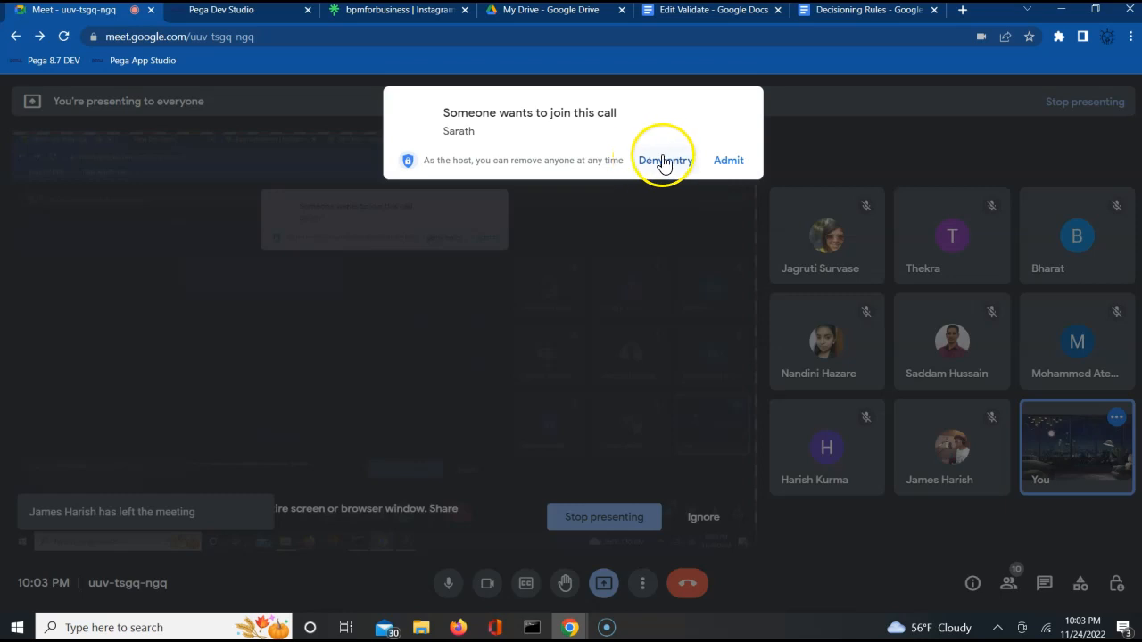
{"action": "left_click", "coordinate": [728, 161]}
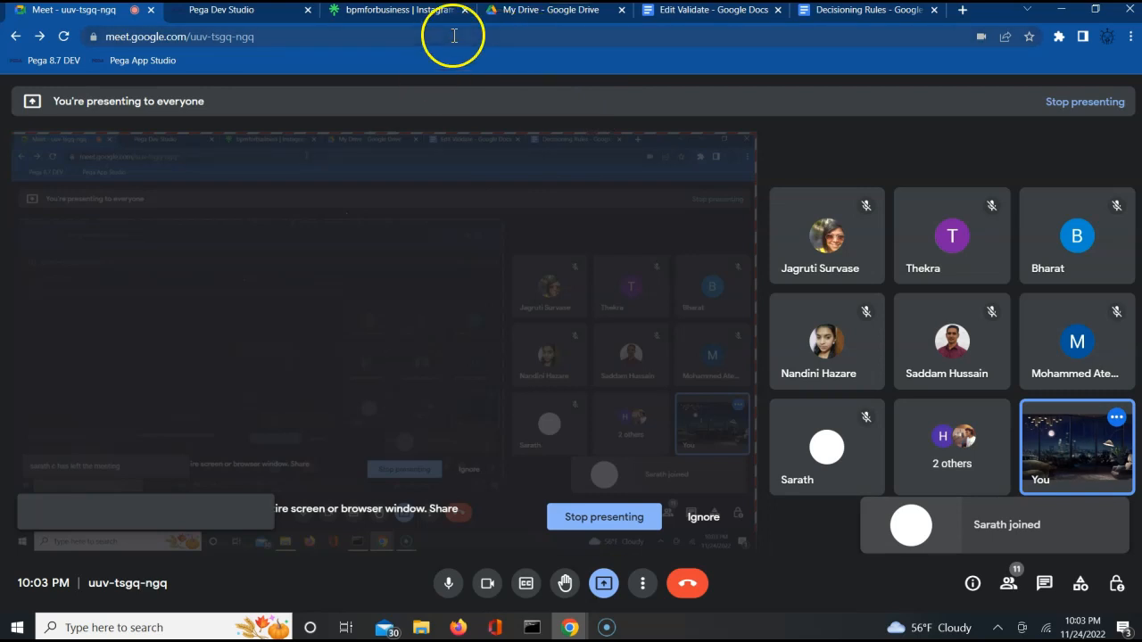
{"action": "left_click", "coordinate": [264, 16]}
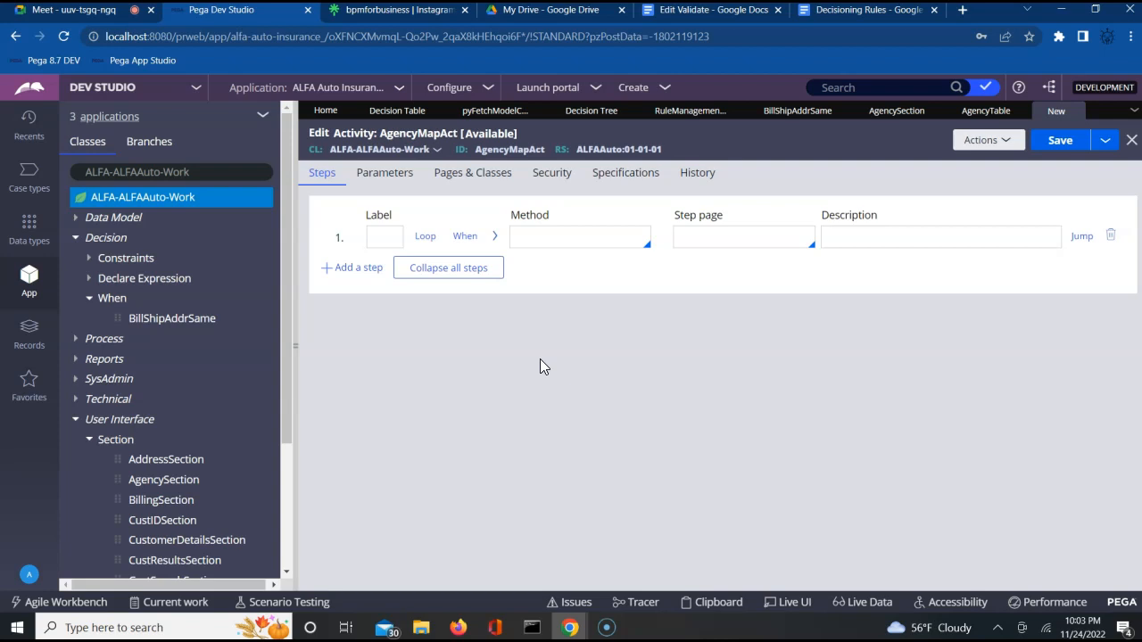
Step: Check the AgencyCode field properties in AgencySection unchanged, then open the AgencyMapAct activity
{"action": "left_click", "coordinate": [888, 112]}
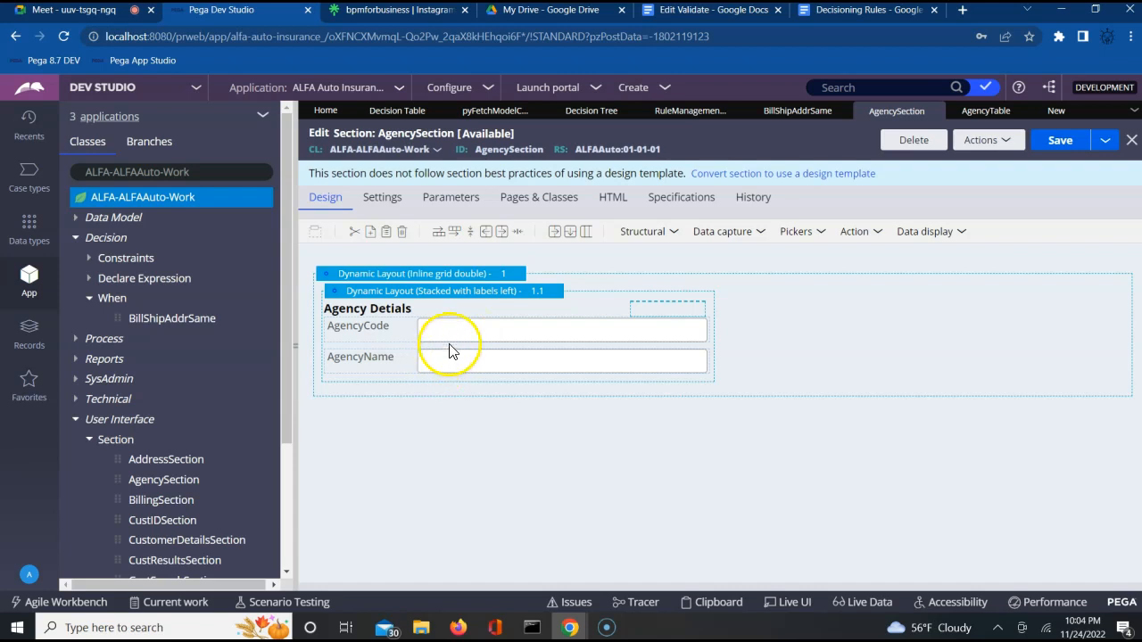
{"action": "left_click", "coordinate": [461, 332]}
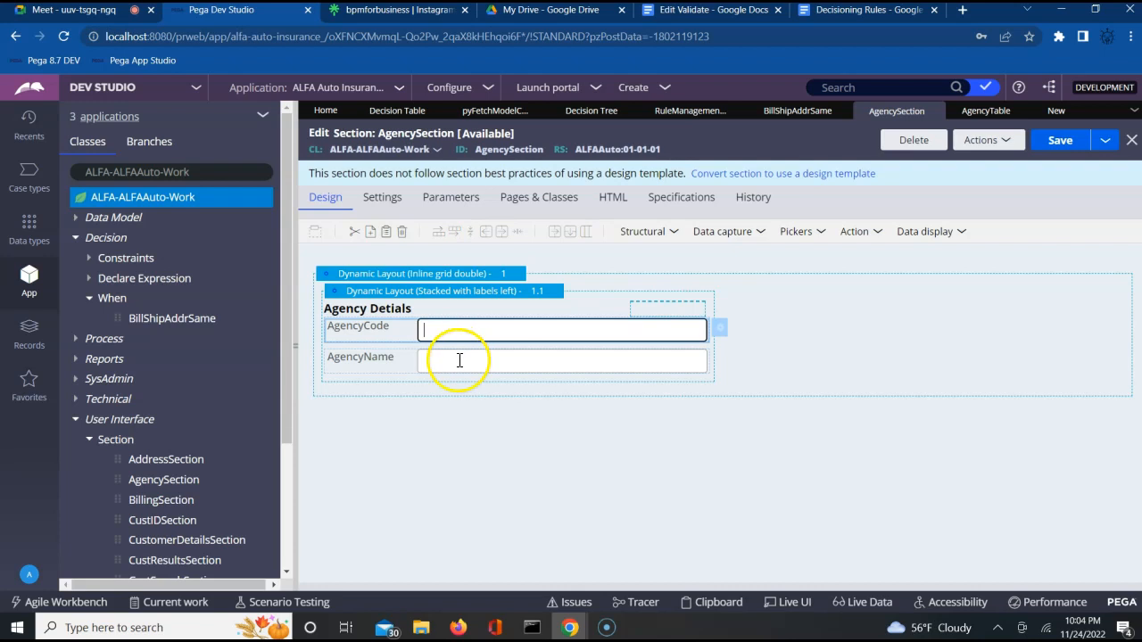
{"action": "left_click", "coordinate": [453, 360]}
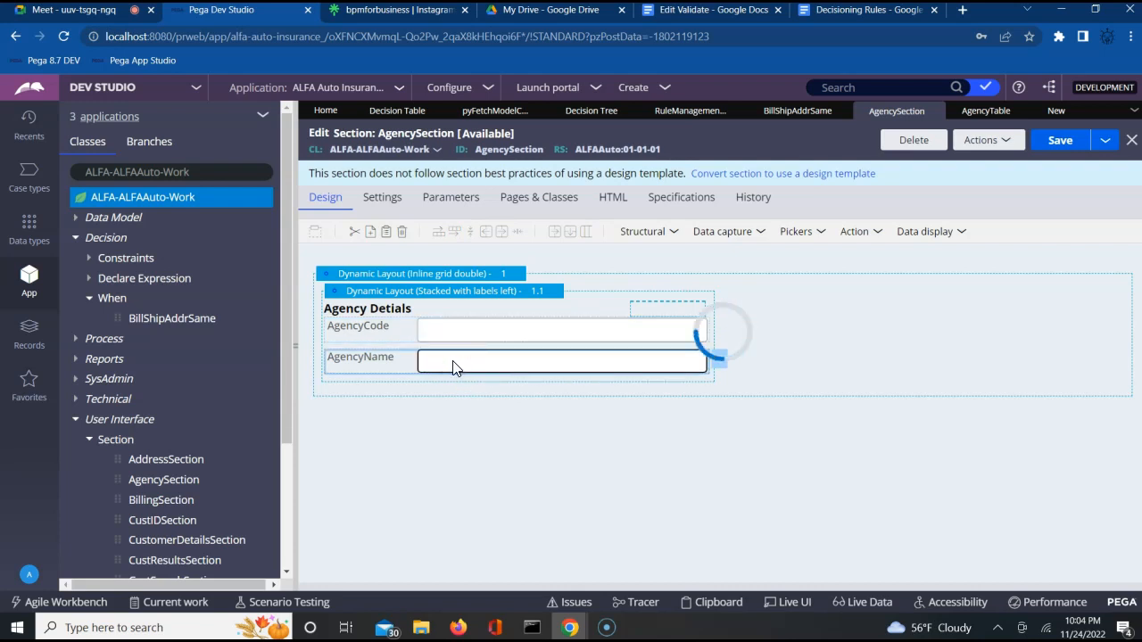
{"action": "left_click", "coordinate": [464, 439]}
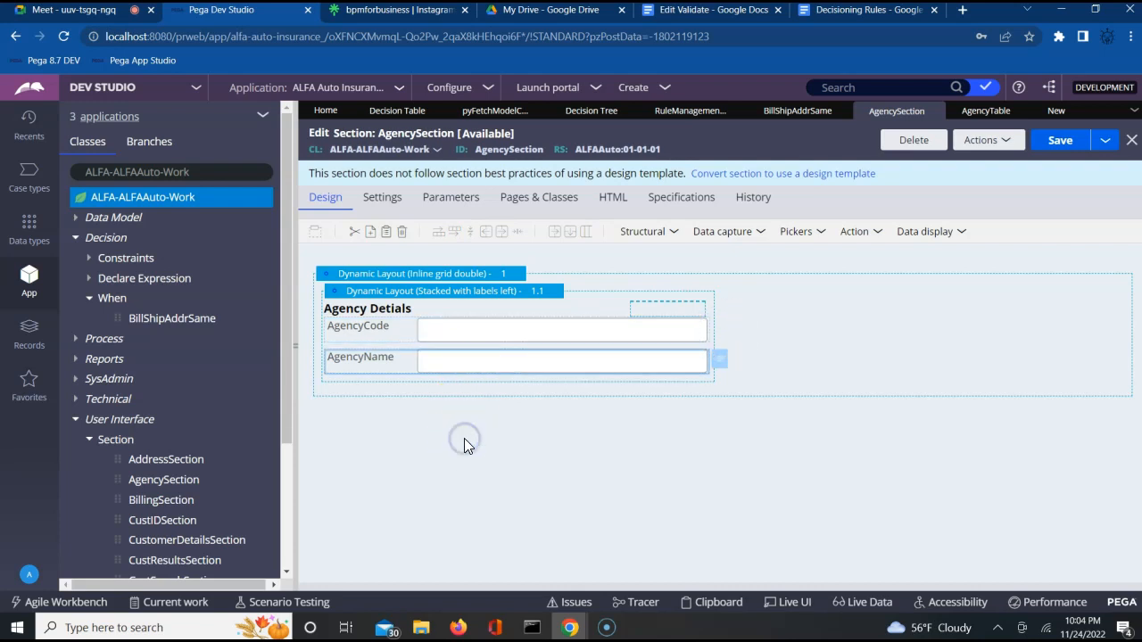
{"action": "double_click", "coordinate": [469, 359]}
{"action": "left_click", "coordinate": [538, 568]}
{"action": "double_click", "coordinate": [518, 331]}
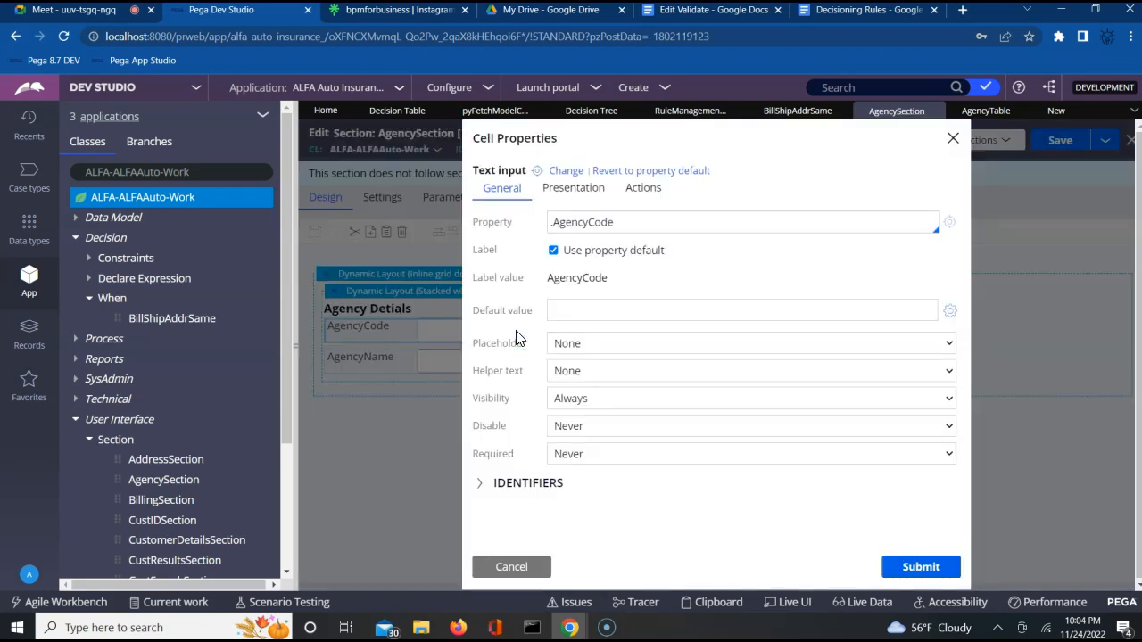
{"action": "left_click", "coordinate": [511, 566]}
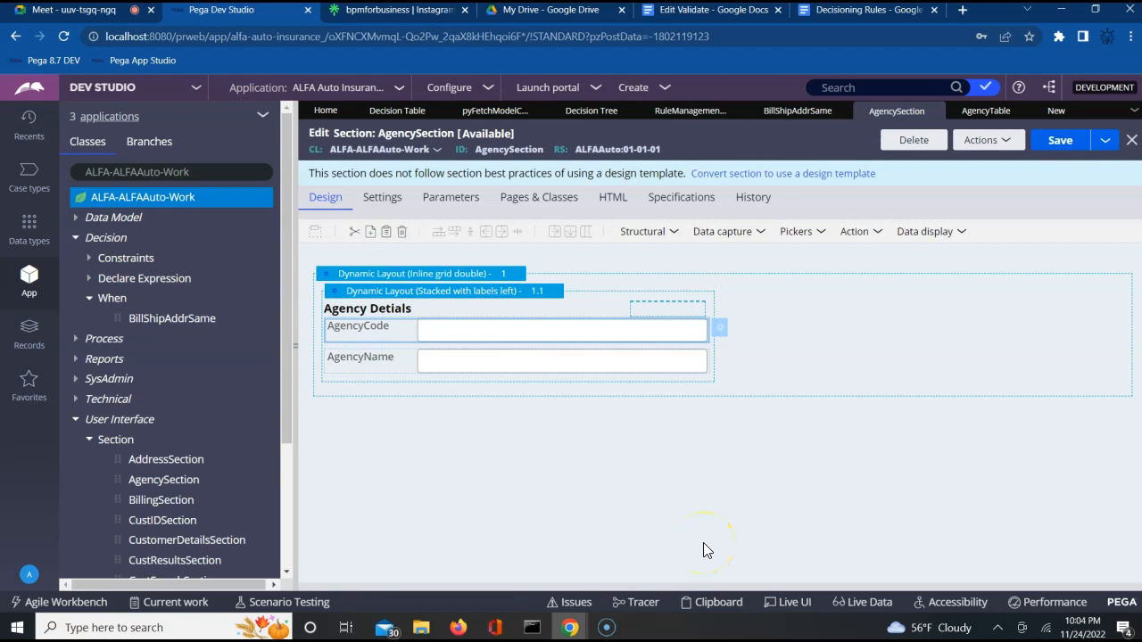
{"action": "left_click", "coordinate": [1051, 112]}
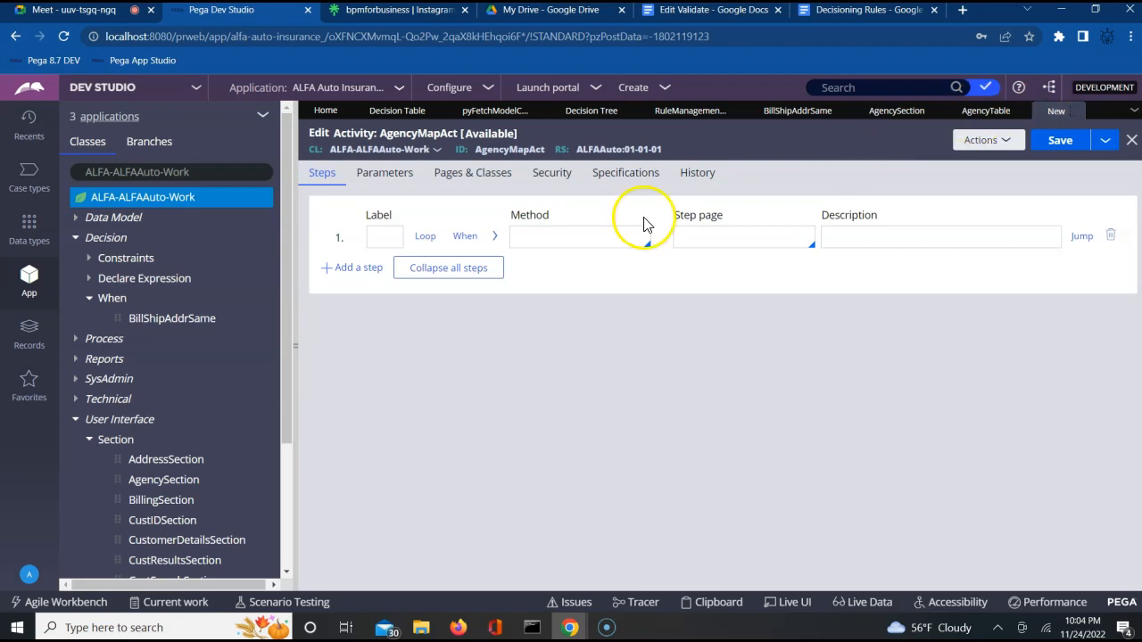
Step: Set step 1's method to Property-Map-DecisionTable and expand its parameters
{"action": "left_click", "coordinate": [535, 236]}
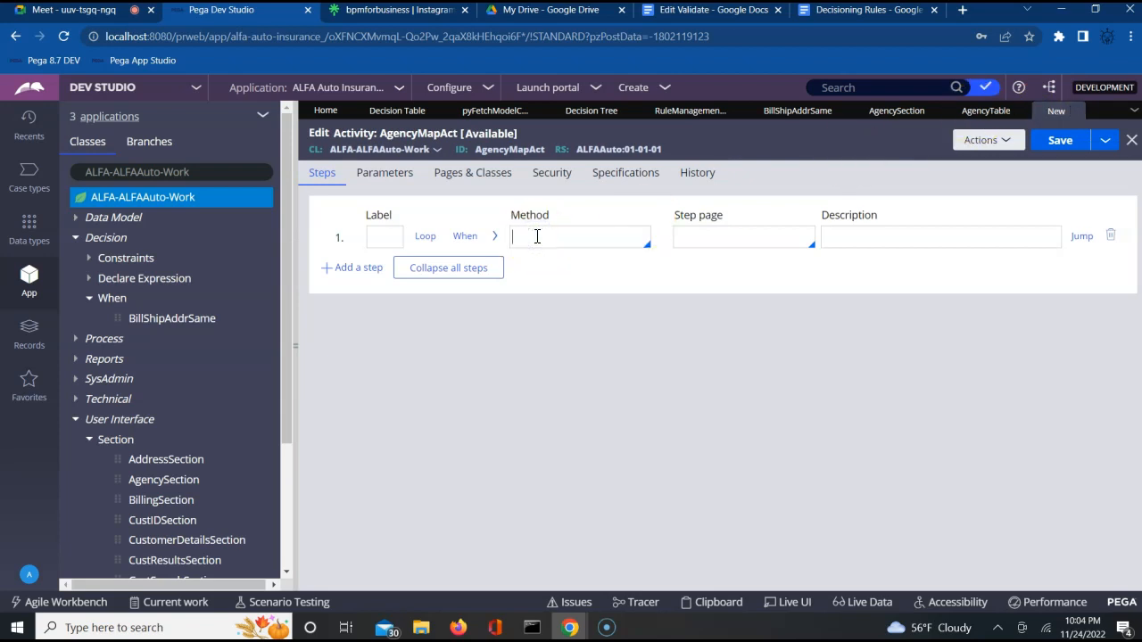
{"action": "type", "text": "Property-"}
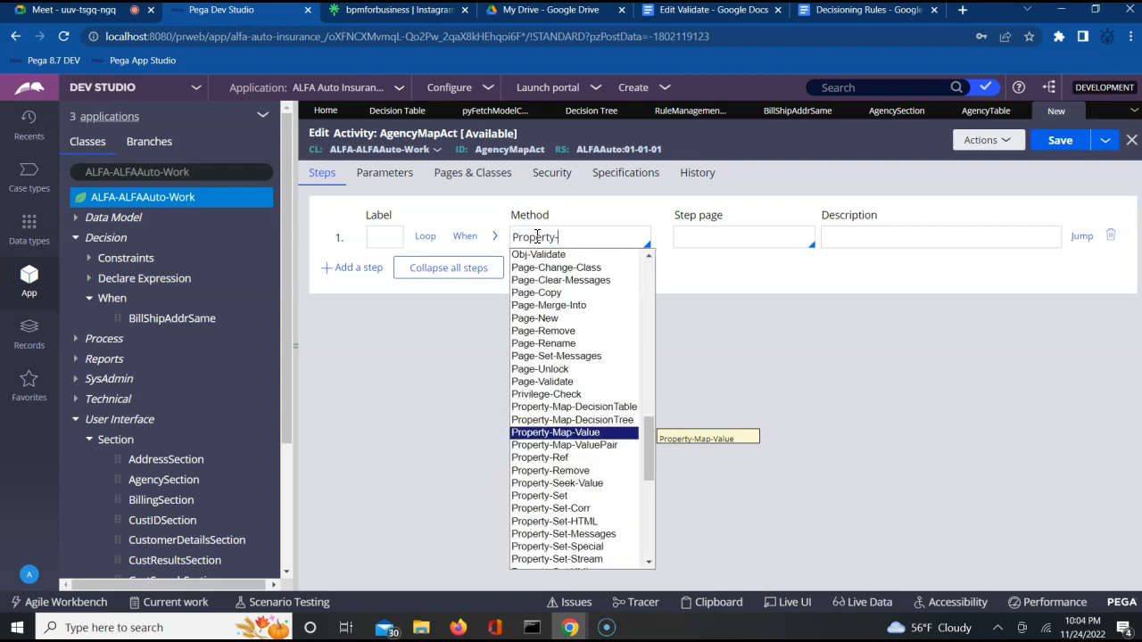
{"action": "key", "text": "Up"}
{"action": "key", "text": "Up"}
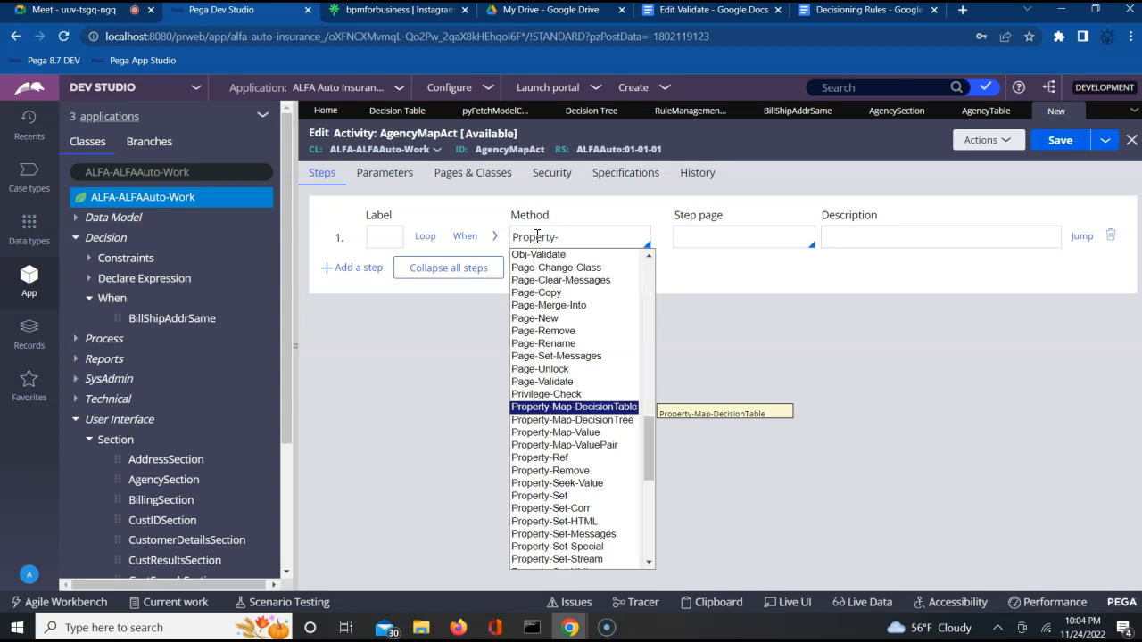
{"action": "key", "text": "Return"}
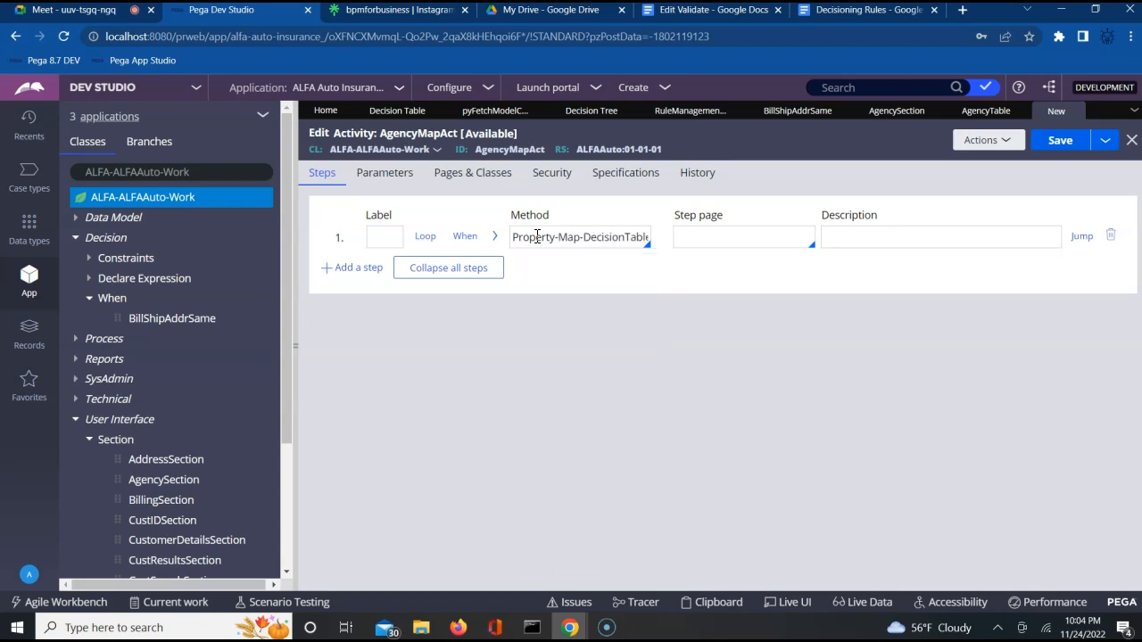
{"action": "left_click", "coordinate": [496, 238]}
Step: Set PropertyName to .AgencyName and DecisionTableName to AgencyTable
{"action": "left_click", "coordinate": [508, 334]}
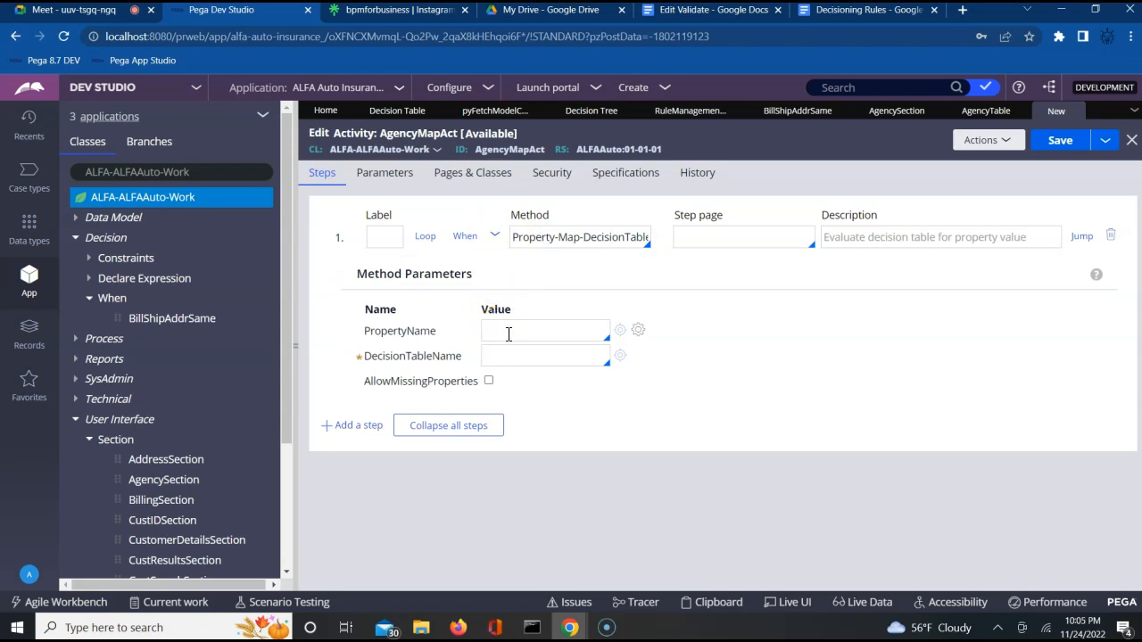
{"action": "left_click", "coordinate": [502, 355]}
{"action": "left_click", "coordinate": [522, 332]}
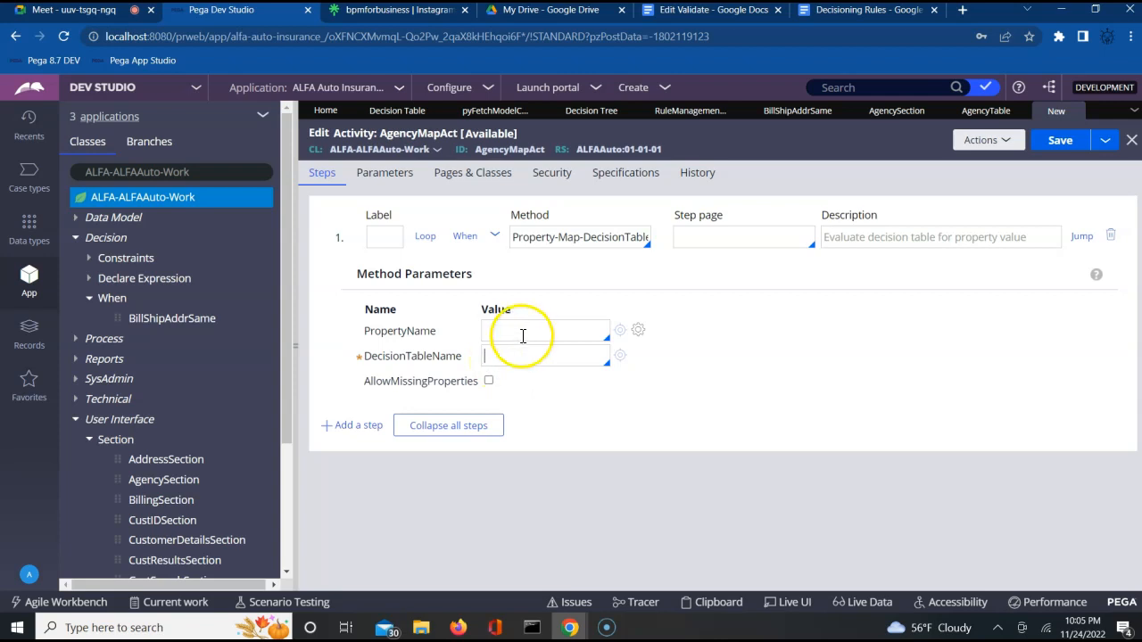
{"action": "type", "text": "."}
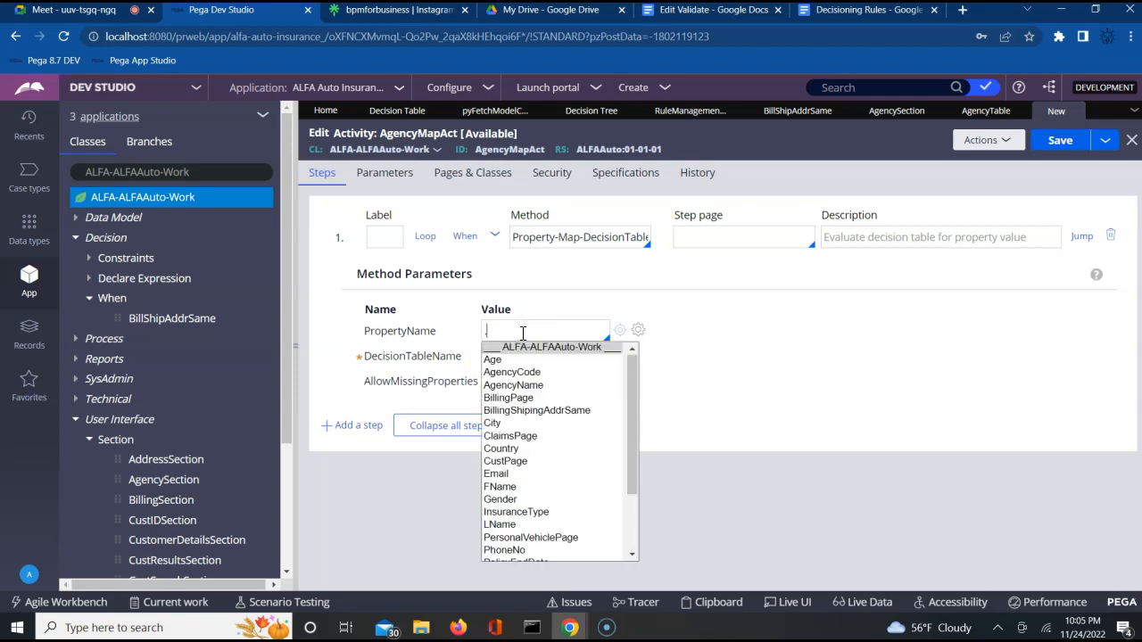
{"action": "key", "text": "Down"}
{"action": "key", "text": "Down"}
{"action": "key", "text": "Return"}
{"action": "left_click", "coordinate": [511, 356]}
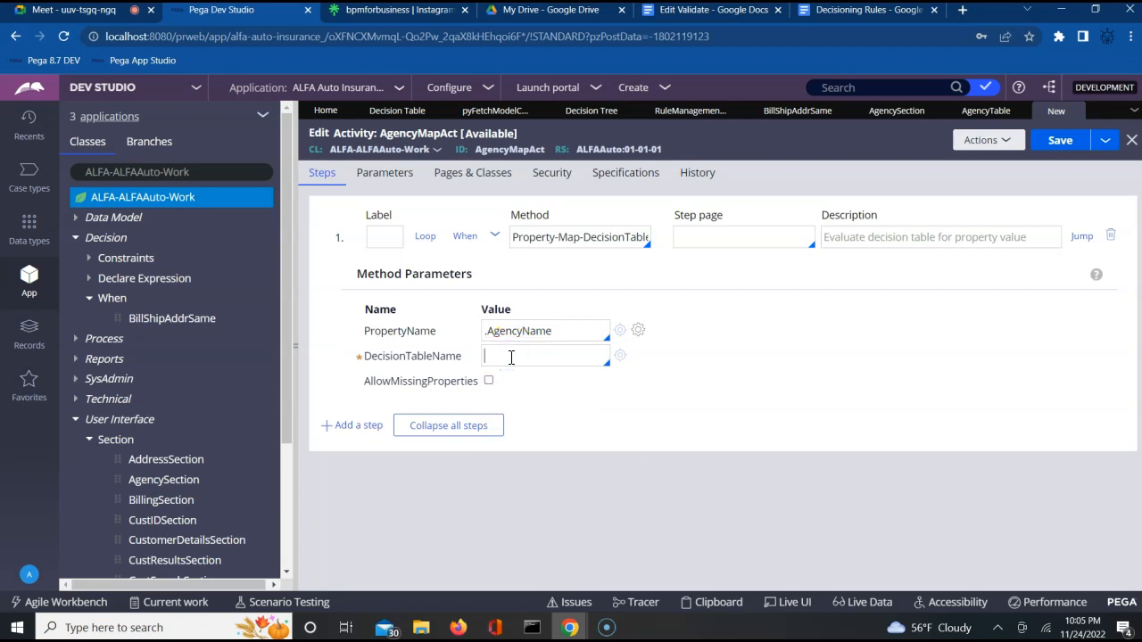
{"action": "key", "text": "Down"}
{"action": "key", "text": "Down"}
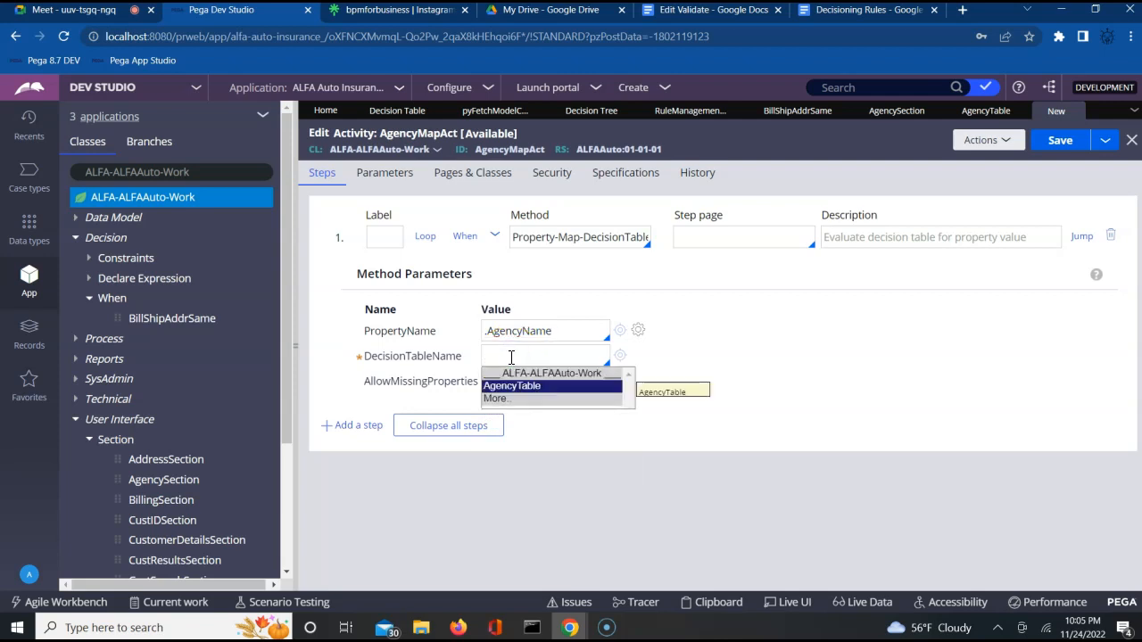
{"action": "key", "text": "Return"}
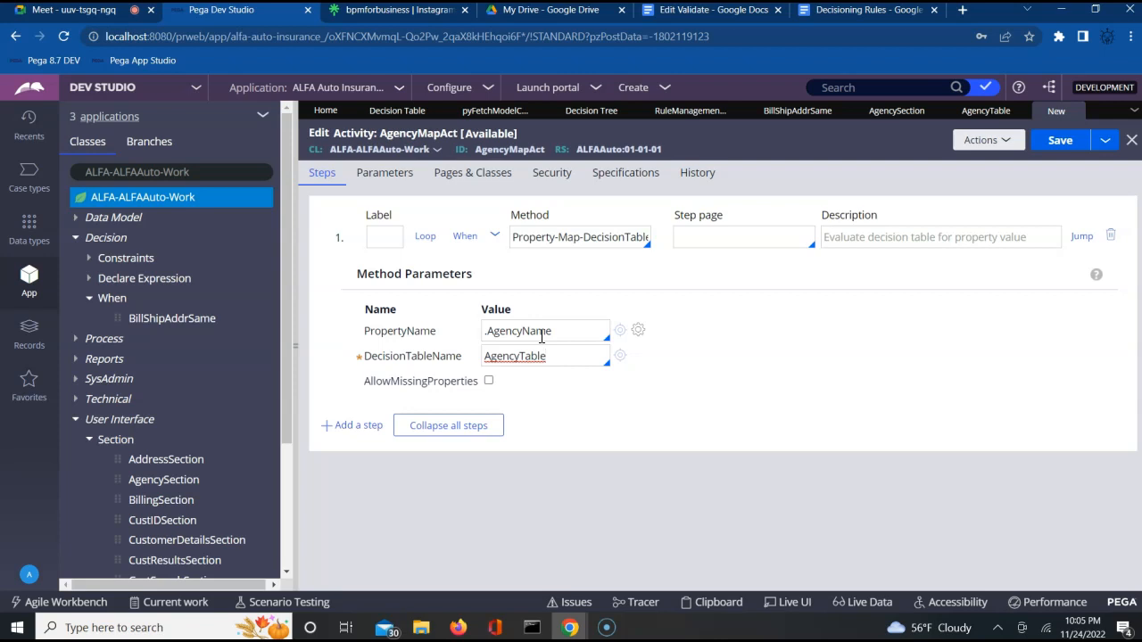
Step: Save AgencyMapAct and set its Security tab Activity type to Onchange
{"action": "left_click", "coordinate": [1060, 145]}
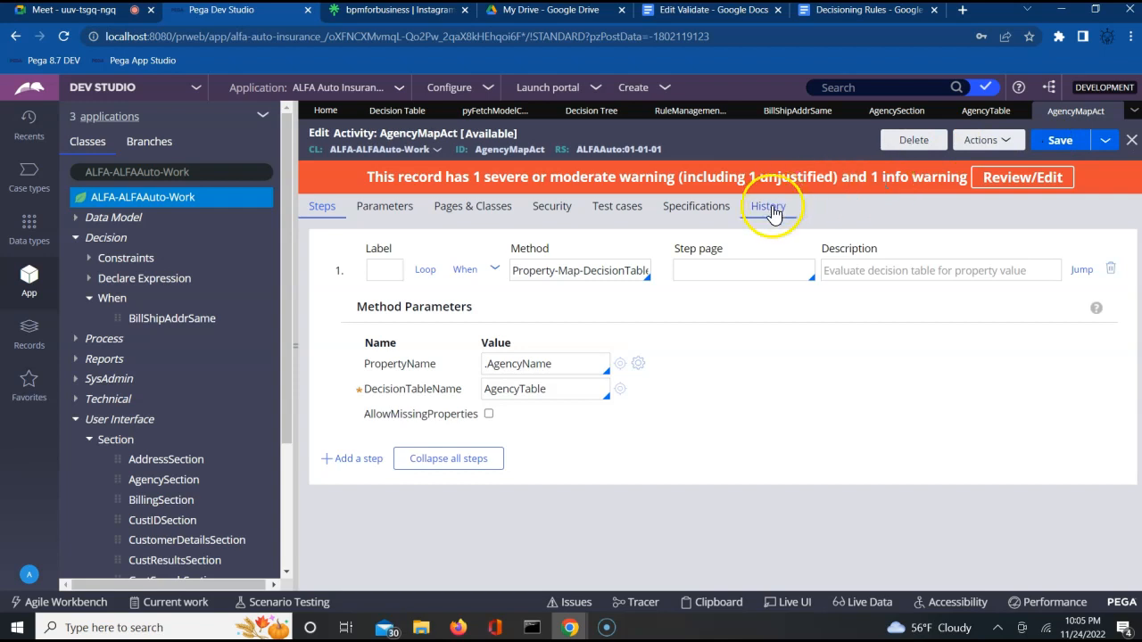
{"action": "left_click", "coordinate": [550, 208]}
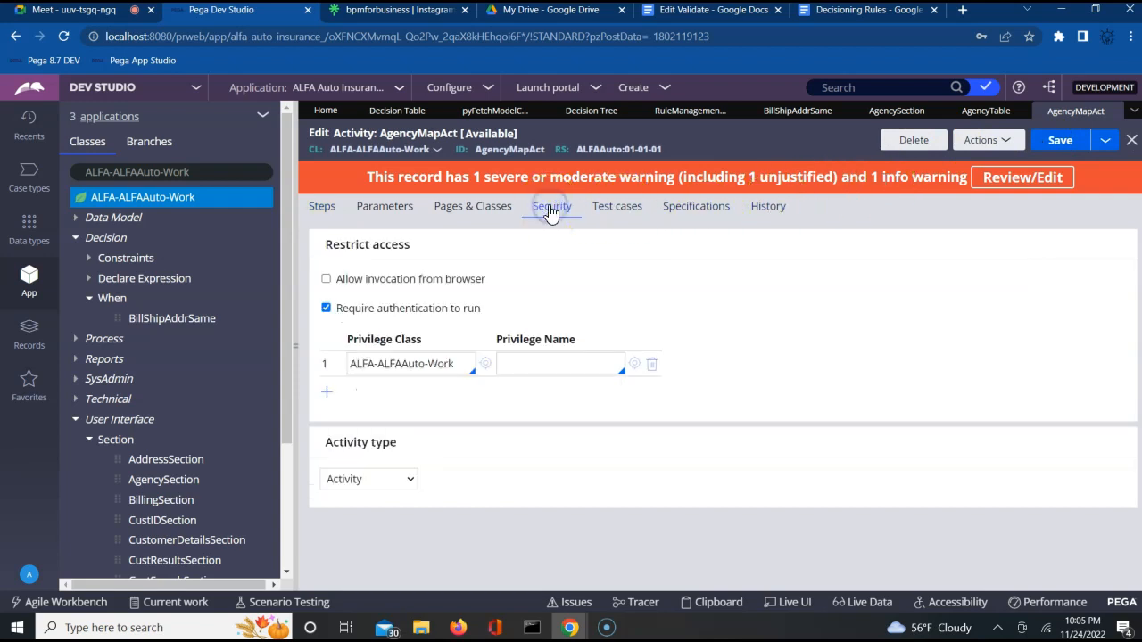
{"action": "left_click", "coordinate": [650, 486]}
{"action": "left_click", "coordinate": [354, 486]}
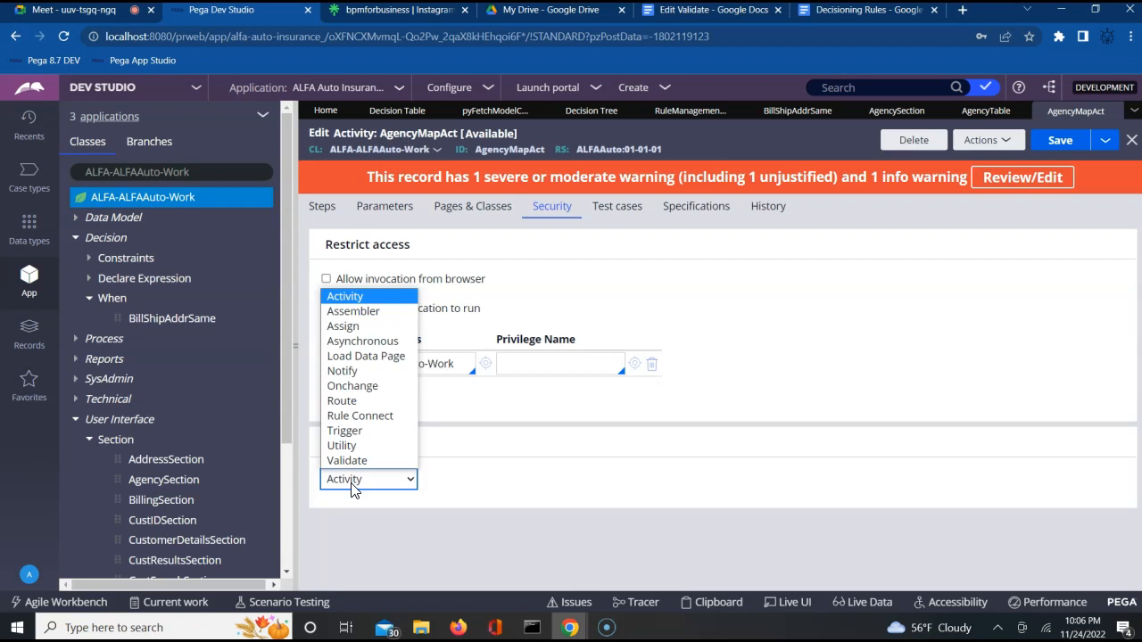
{"action": "left_click", "coordinate": [348, 389]}
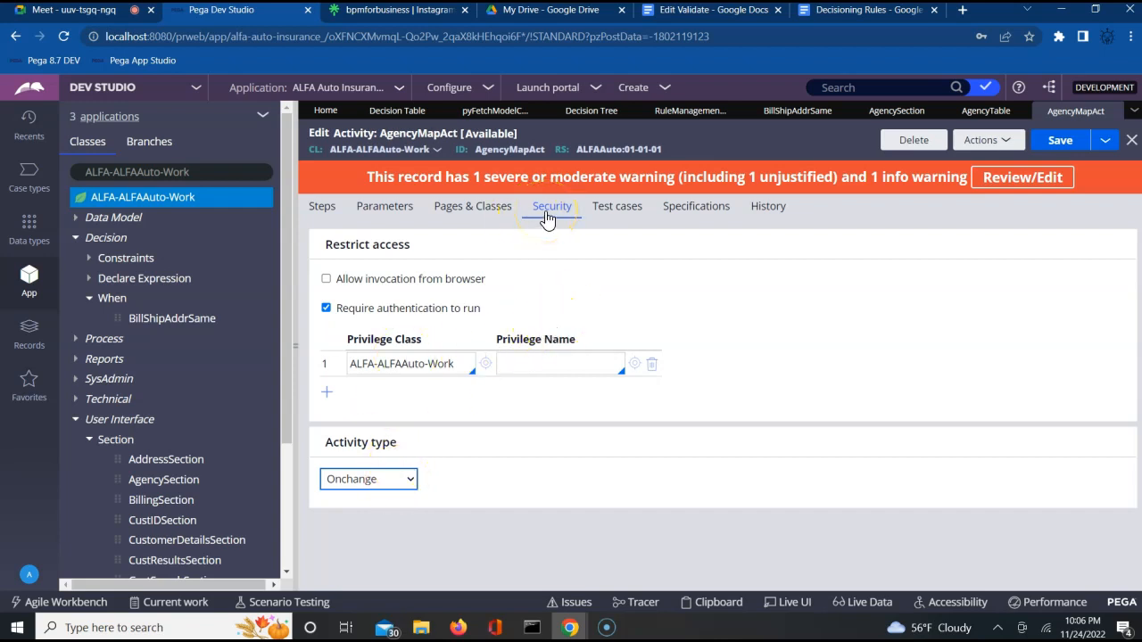
{"action": "left_click", "coordinate": [897, 112]}
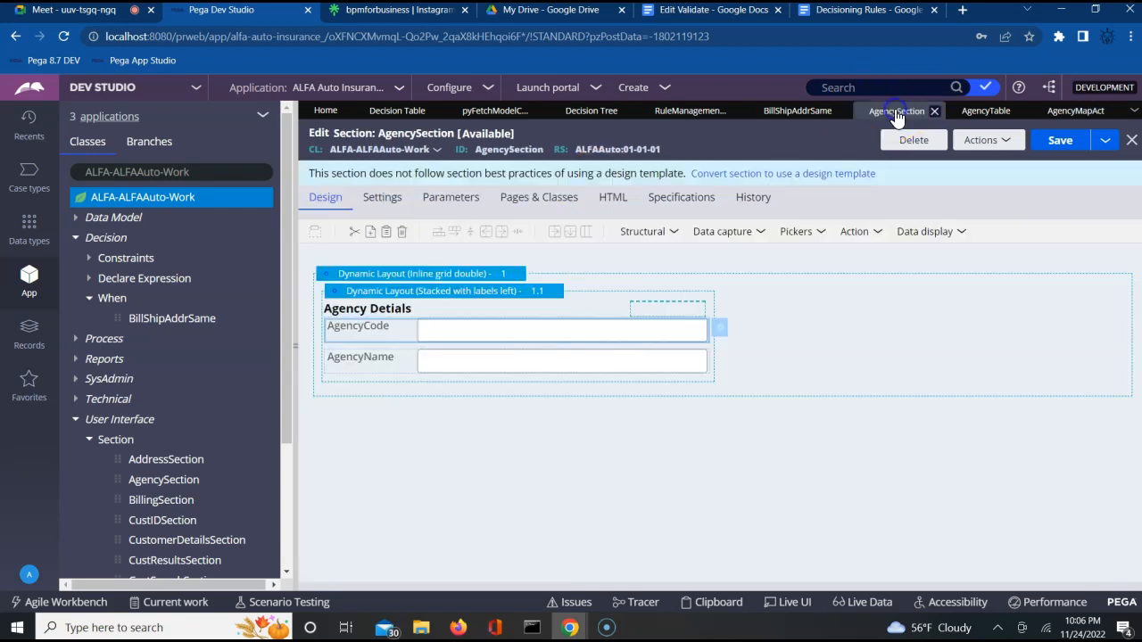
{"action": "left_click", "coordinate": [473, 345]}
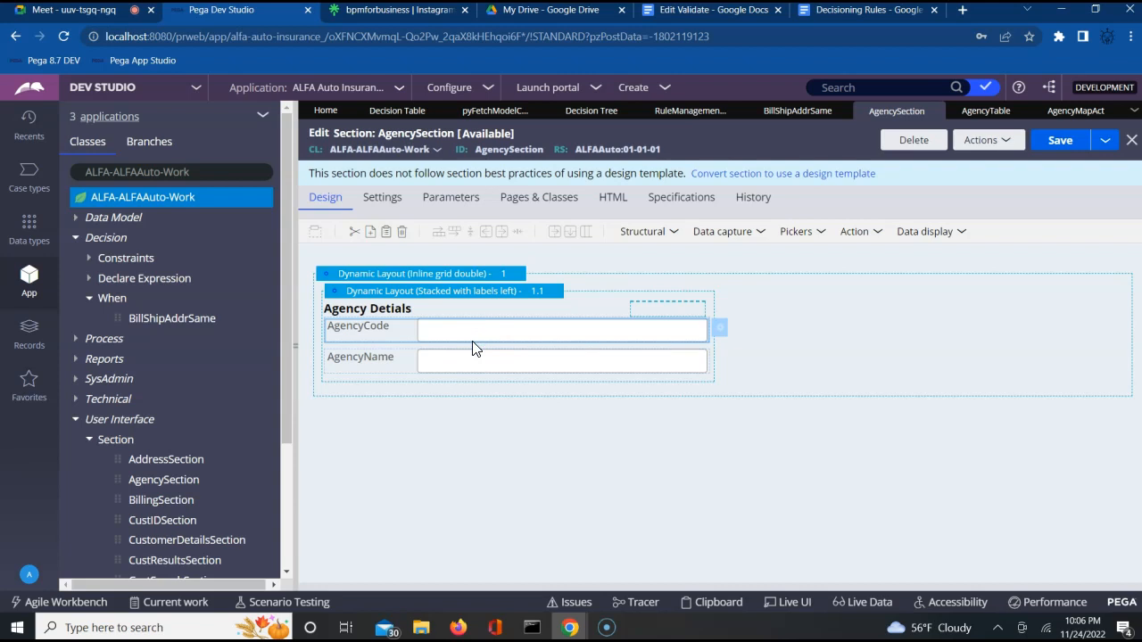
{"action": "left_click", "coordinate": [988, 114]}
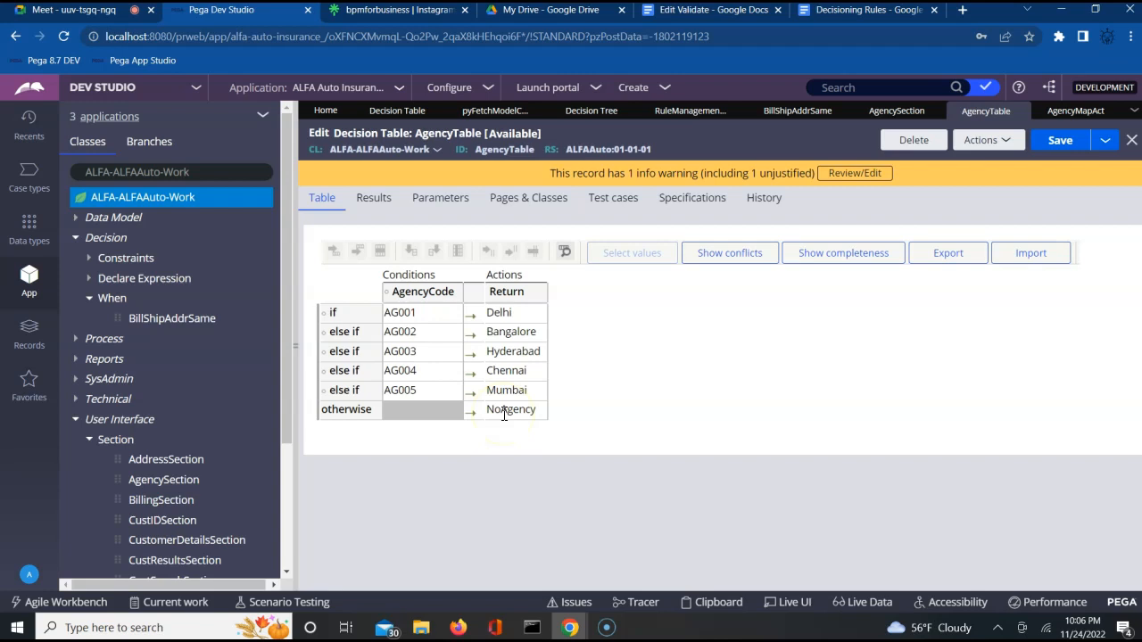
{"action": "left_click", "coordinate": [897, 110]}
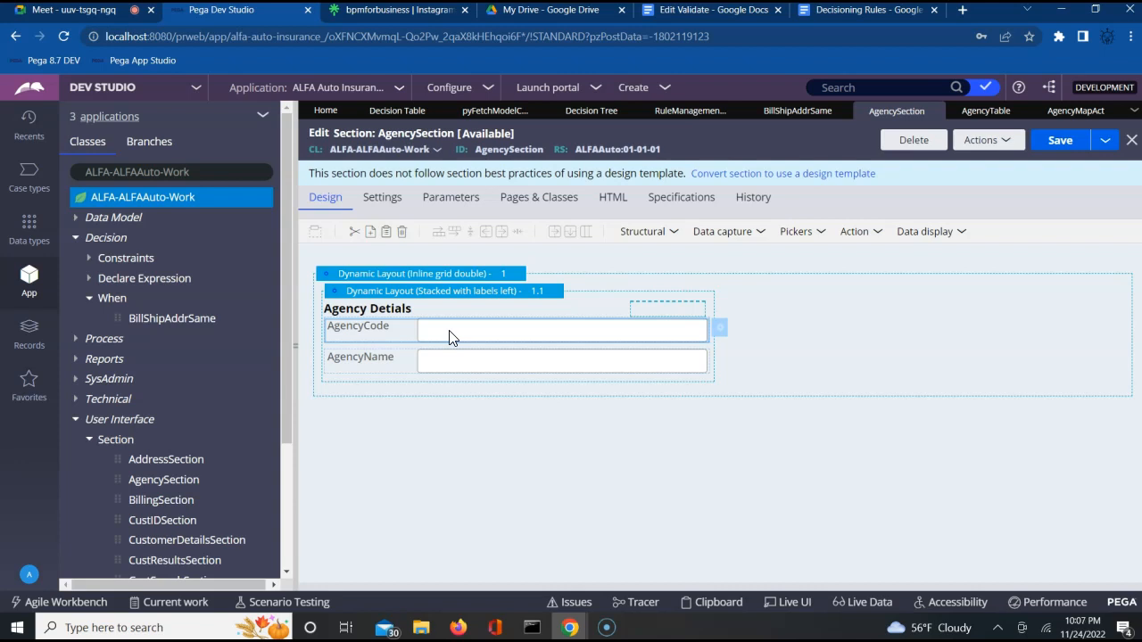
{"action": "left_click", "coordinate": [1082, 114]}
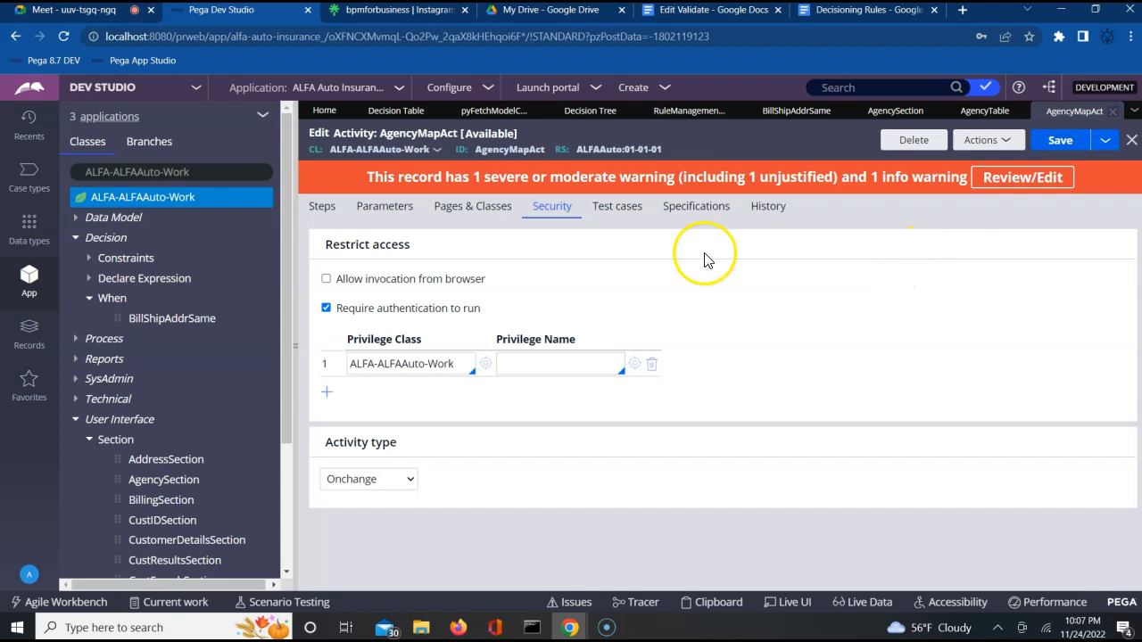
Step: Review AgencyMapAct's steps, keep Activity type as Onchange, and save to clear the severe warning
{"action": "left_click", "coordinate": [314, 207]}
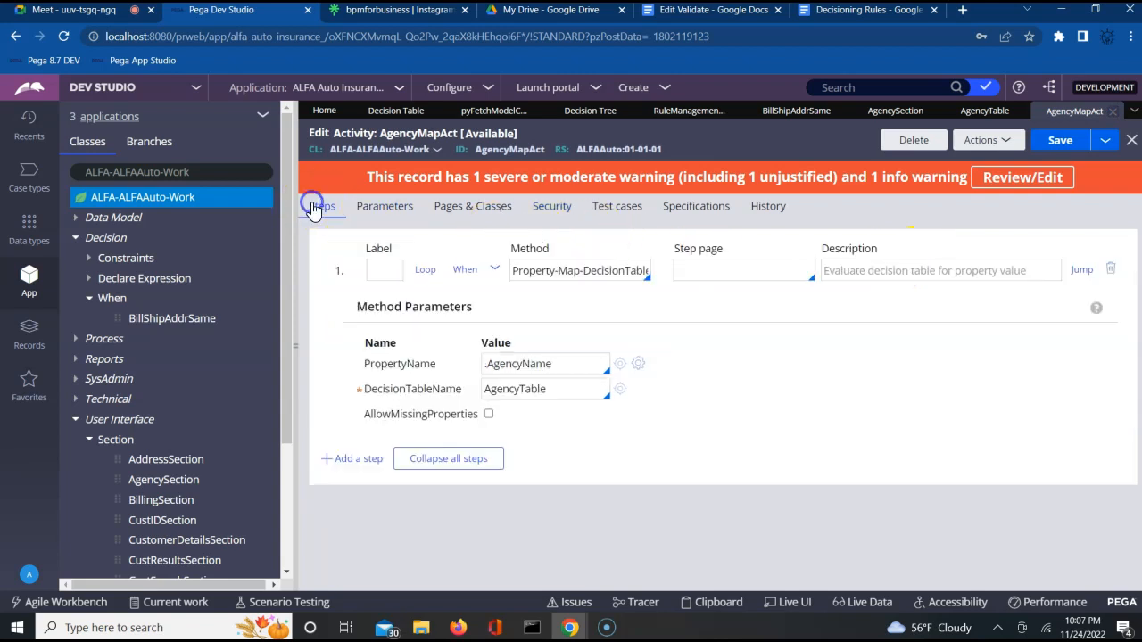
{"action": "left_click", "coordinate": [494, 270]}
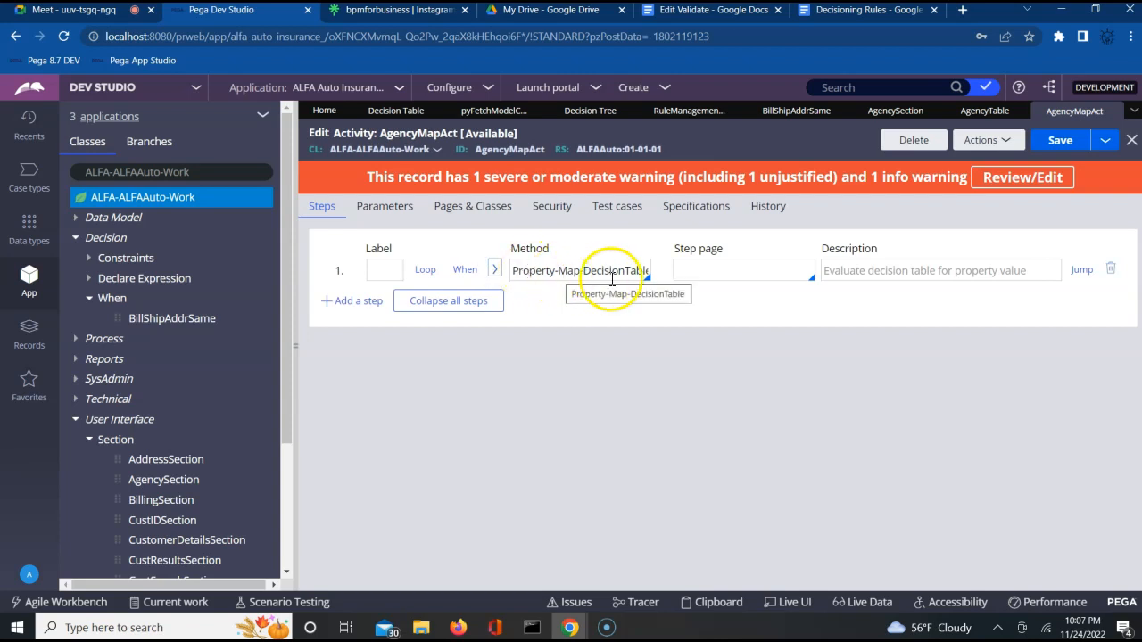
{"action": "left_click", "coordinate": [551, 207]}
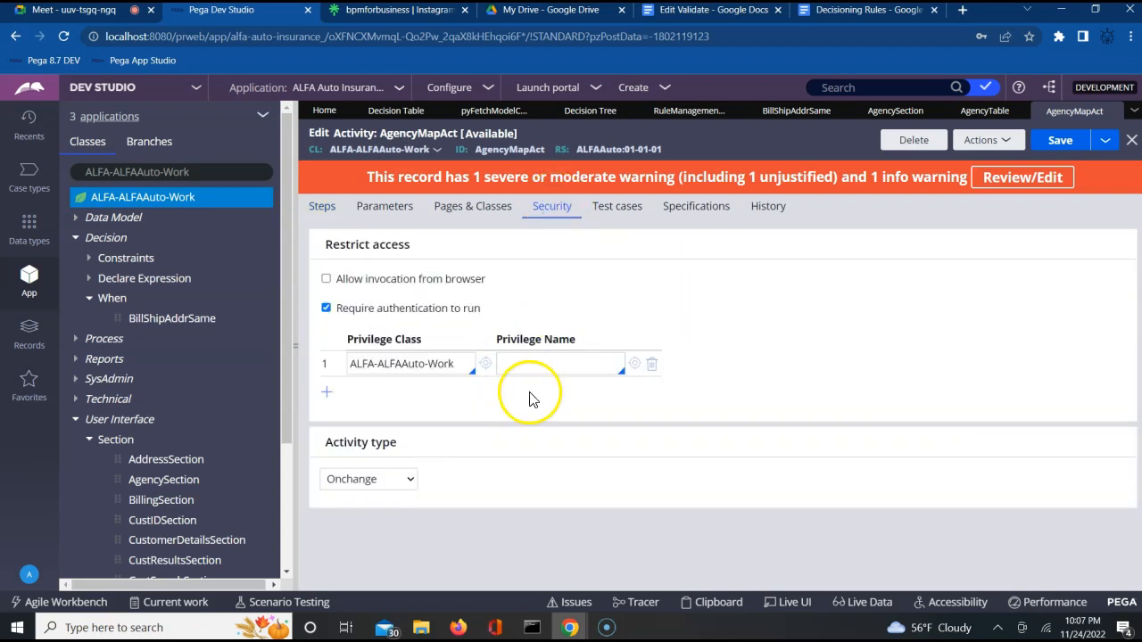
{"action": "left_click", "coordinate": [399, 482]}
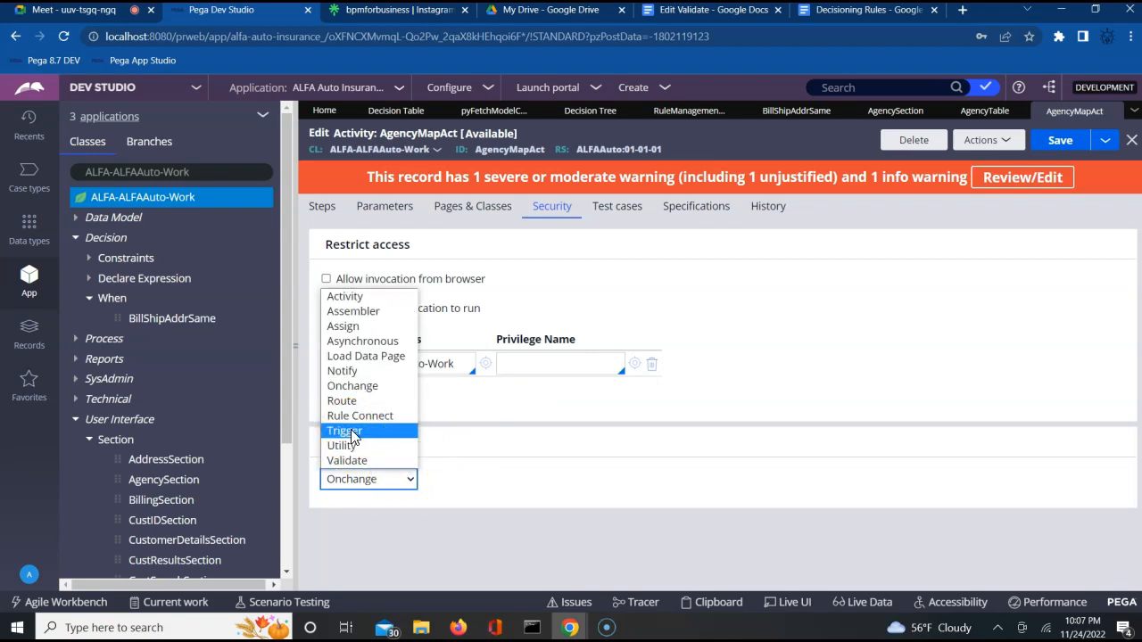
{"action": "left_click", "coordinate": [357, 490]}
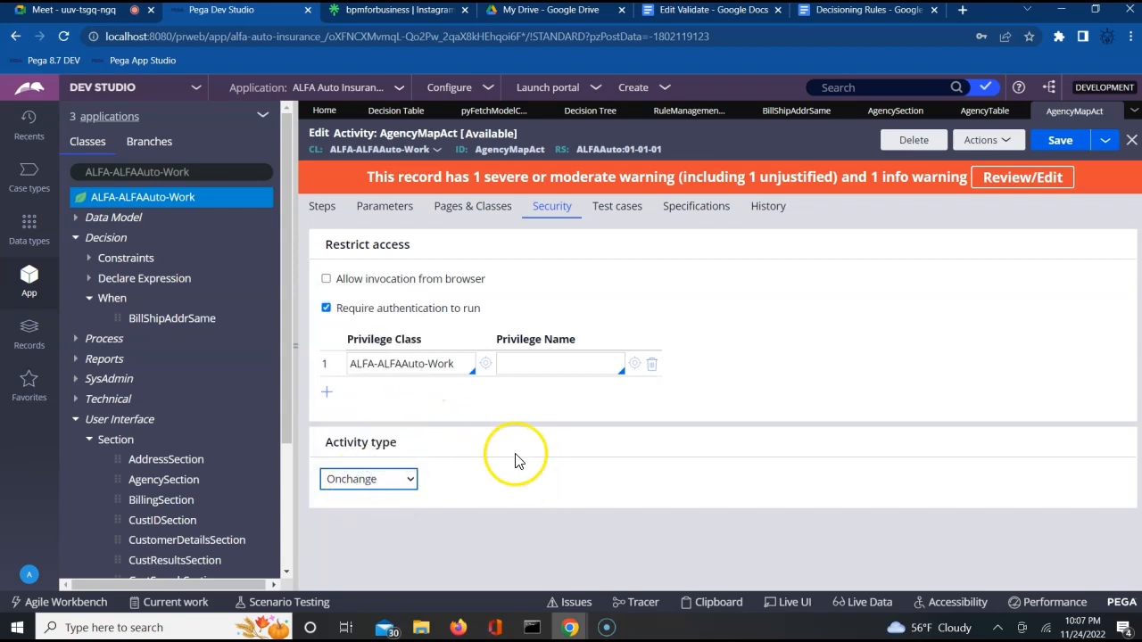
{"action": "left_click", "coordinate": [1059, 146]}
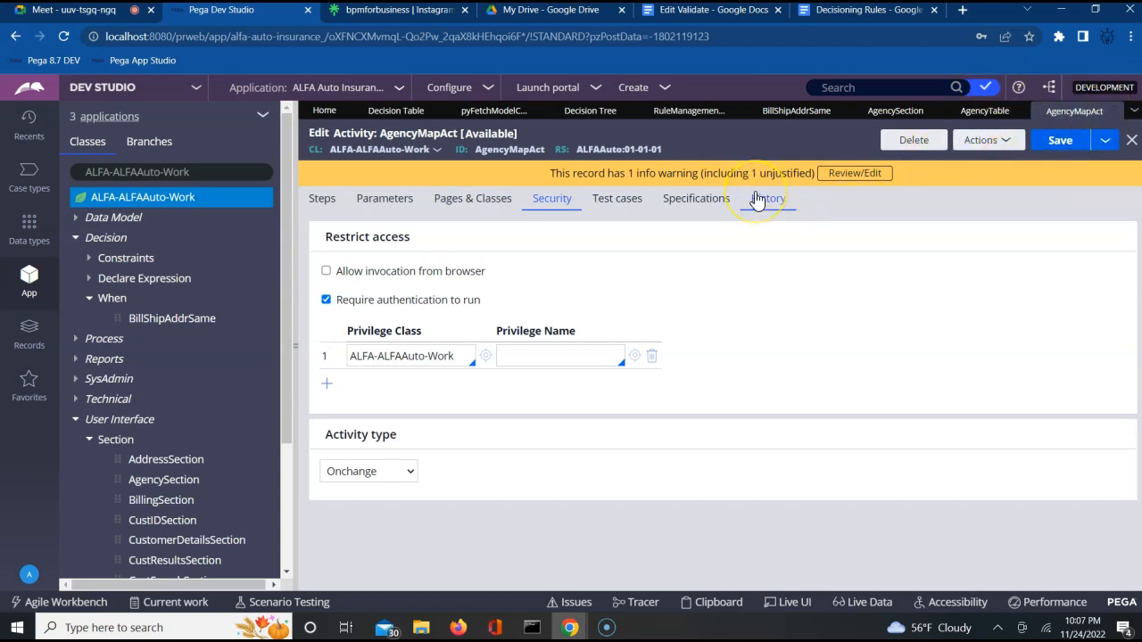
Step: Switch back to AgencySection and select its outer Dynamic Layout
{"action": "left_click", "coordinate": [889, 113]}
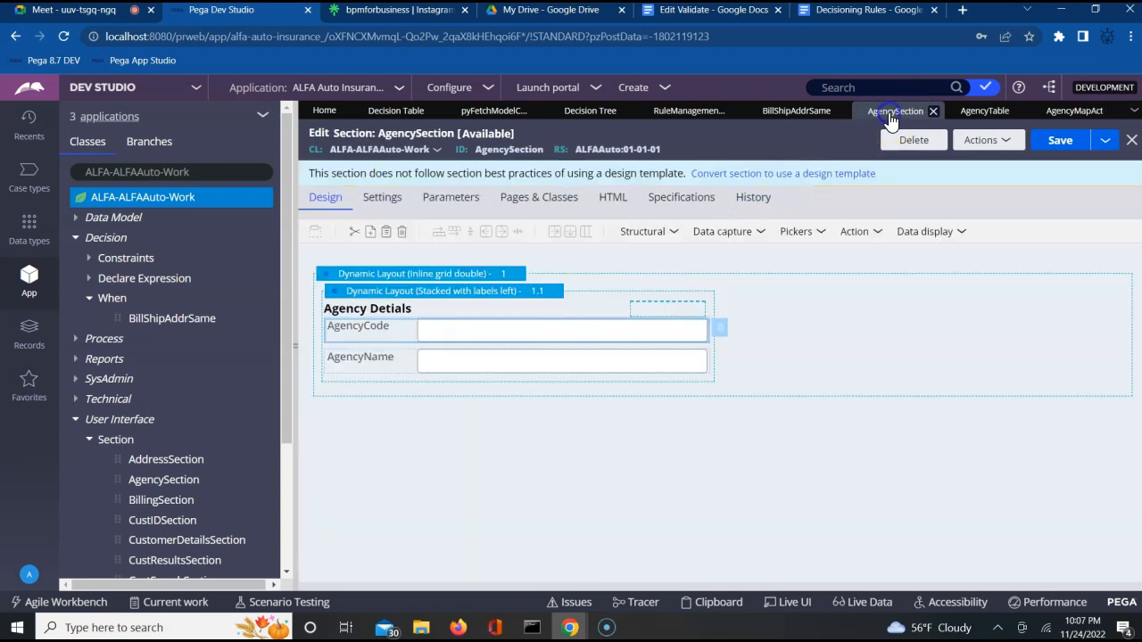
{"action": "left_click", "coordinate": [863, 350]}
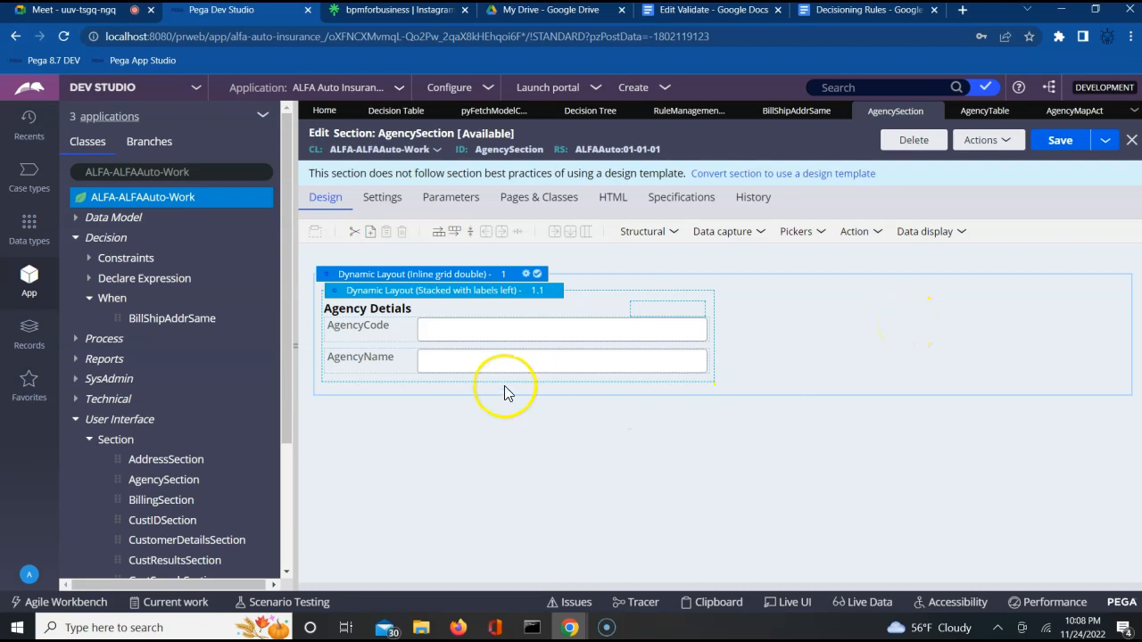
Step: Check the Decision > Declare OnChange rule list, close it, and show the App explorer class tree
{"action": "left_click", "coordinate": [29, 337]}
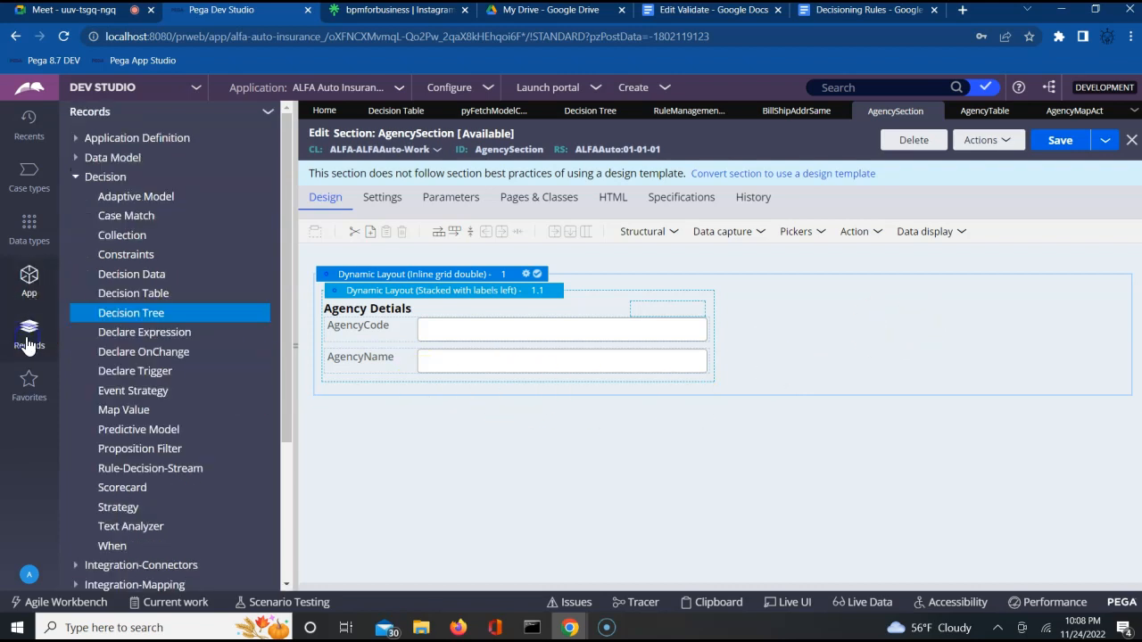
{"action": "left_click", "coordinate": [74, 177]}
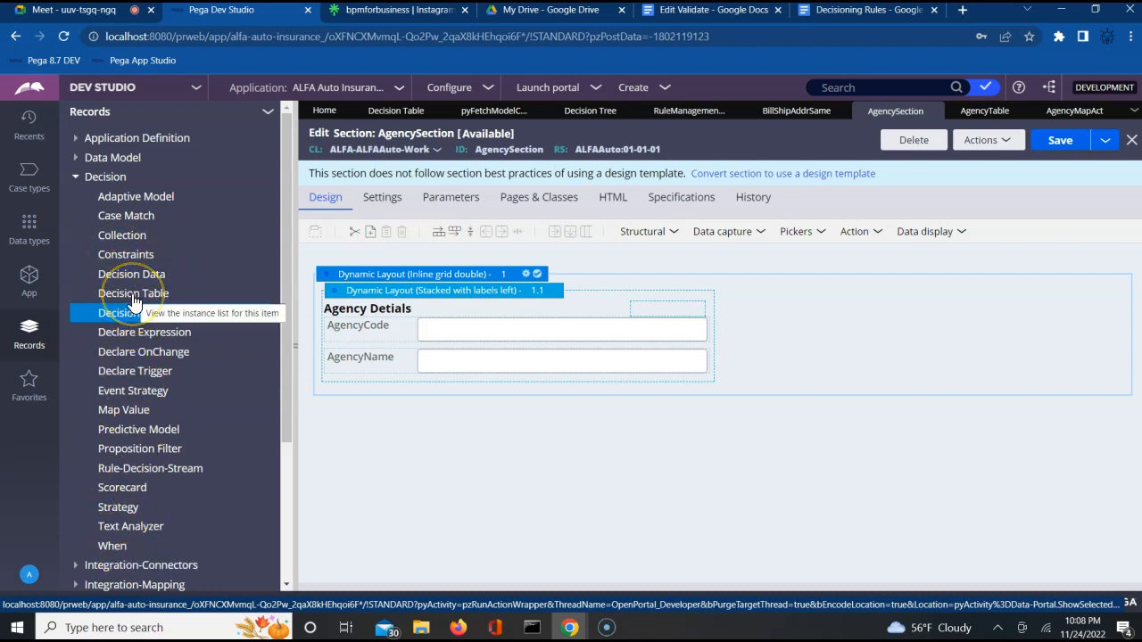
{"action": "left_click", "coordinate": [131, 354]}
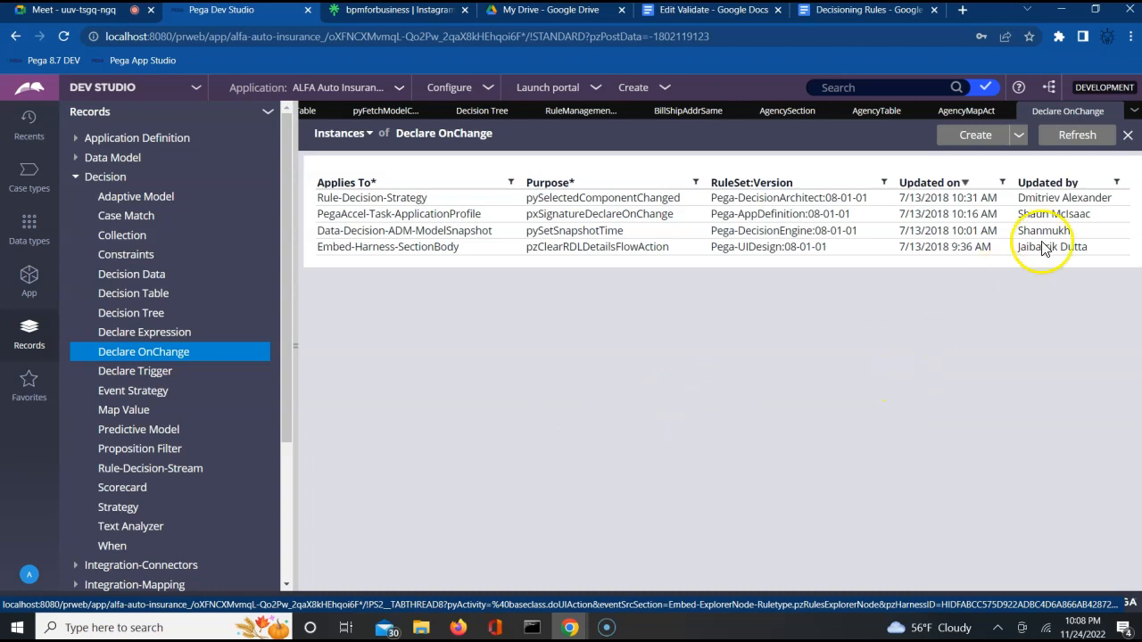
{"action": "left_click", "coordinate": [1115, 113]}
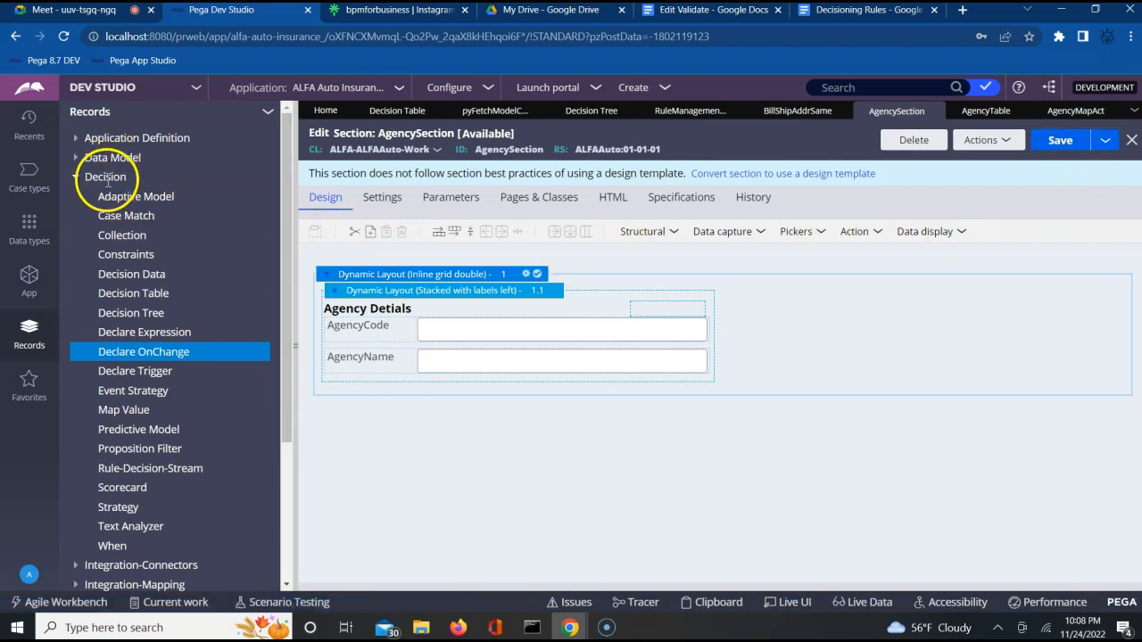
{"action": "left_click", "coordinate": [30, 279]}
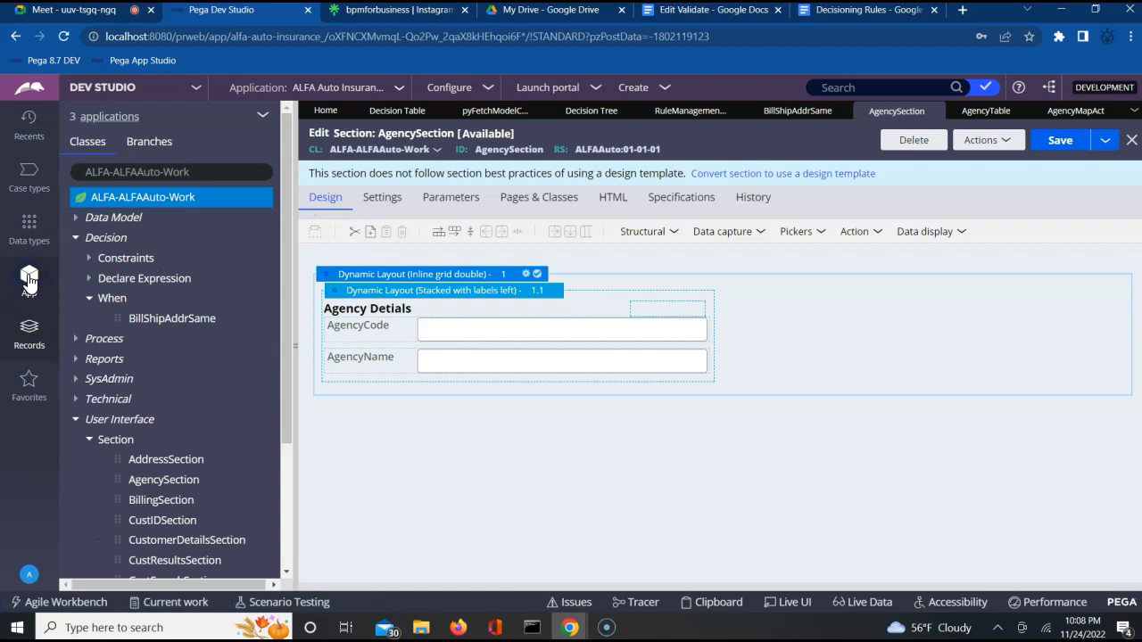
Step: Start a new Declare OnChange record for ALFA-ALFAAuto-Work through Create > Decision
{"action": "right_click", "coordinate": [159, 207]}
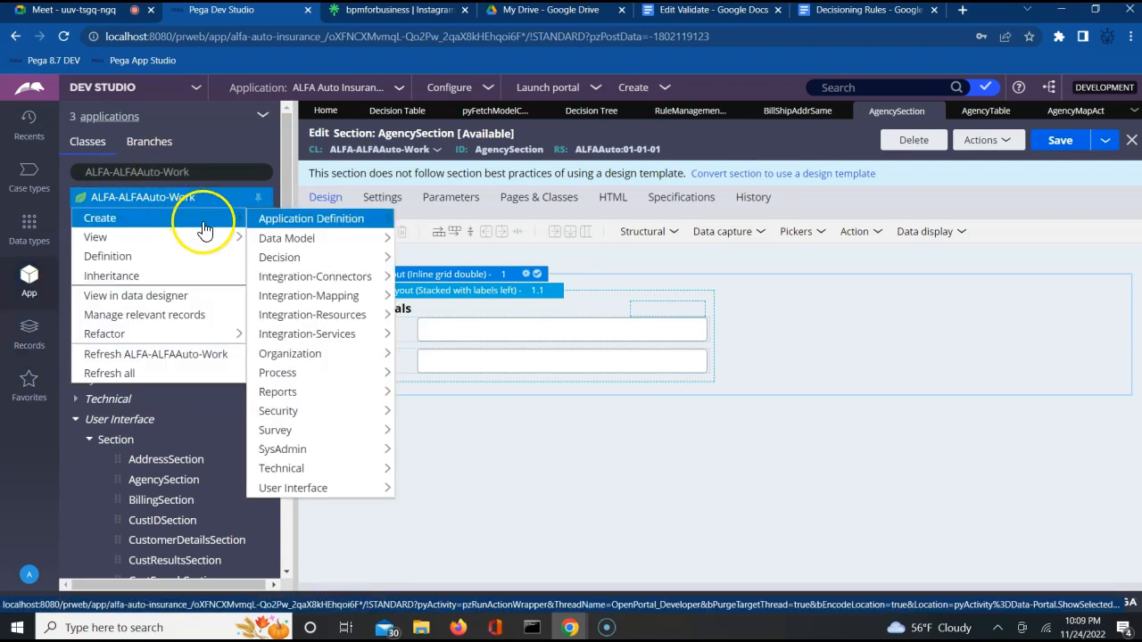
{"action": "mouse_move", "coordinate": [225, 222]}
{"action": "mouse_move", "coordinate": [280, 259]}
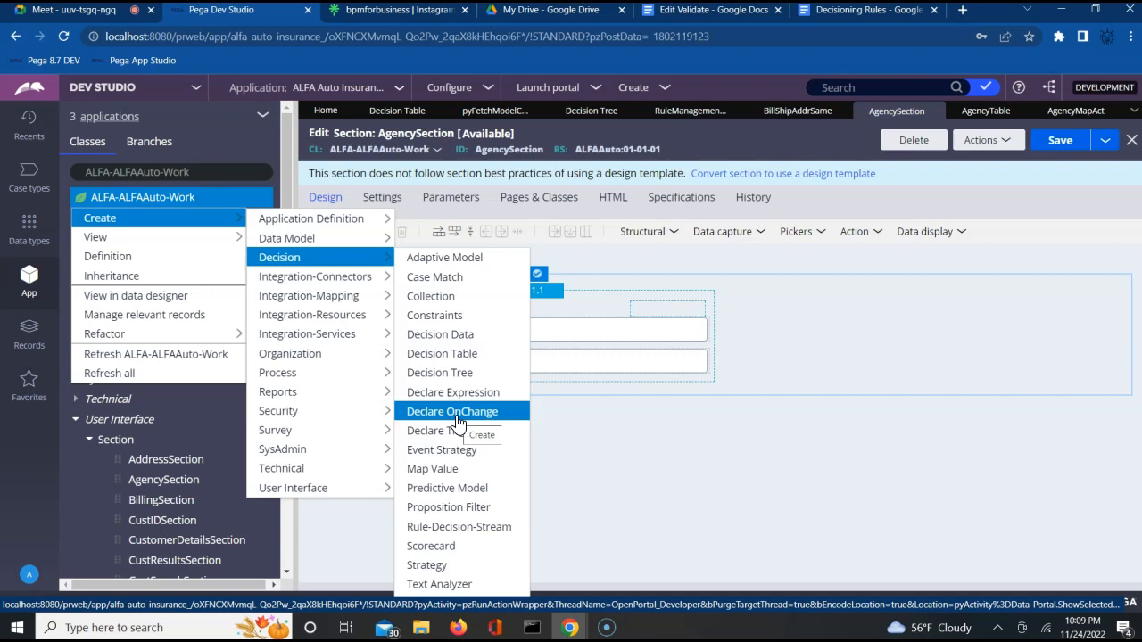
{"action": "left_click", "coordinate": [456, 420]}
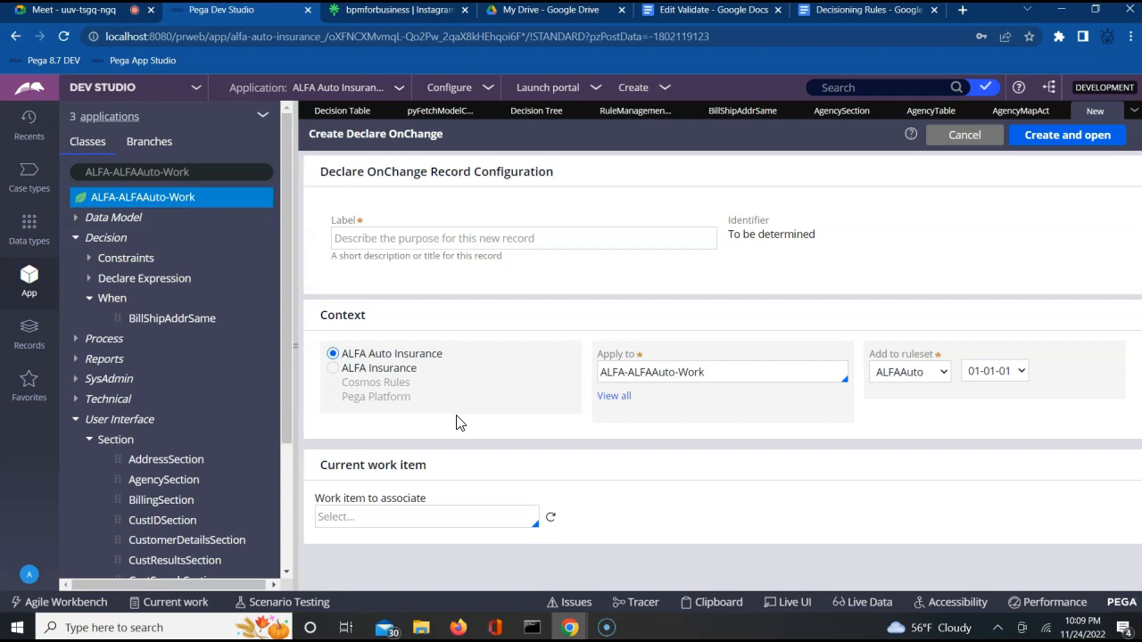
Step: Label the new Declare OnChange record FillAgencyName, then create and open it
{"action": "left_click", "coordinate": [476, 238]}
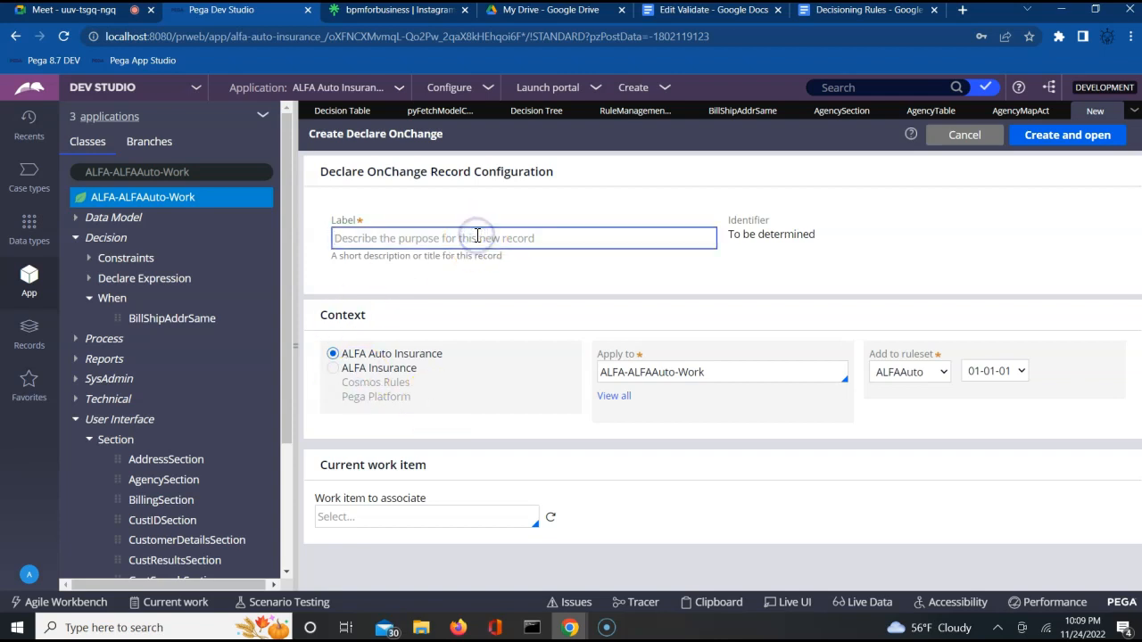
{"action": "type", "text": "asd"}
{"action": "key", "text": "BackSpace"}
{"action": "key", "text": "BackSpace"}
{"action": "key", "text": "BackSpace"}
{"action": "type", "text": "FillAgency"}
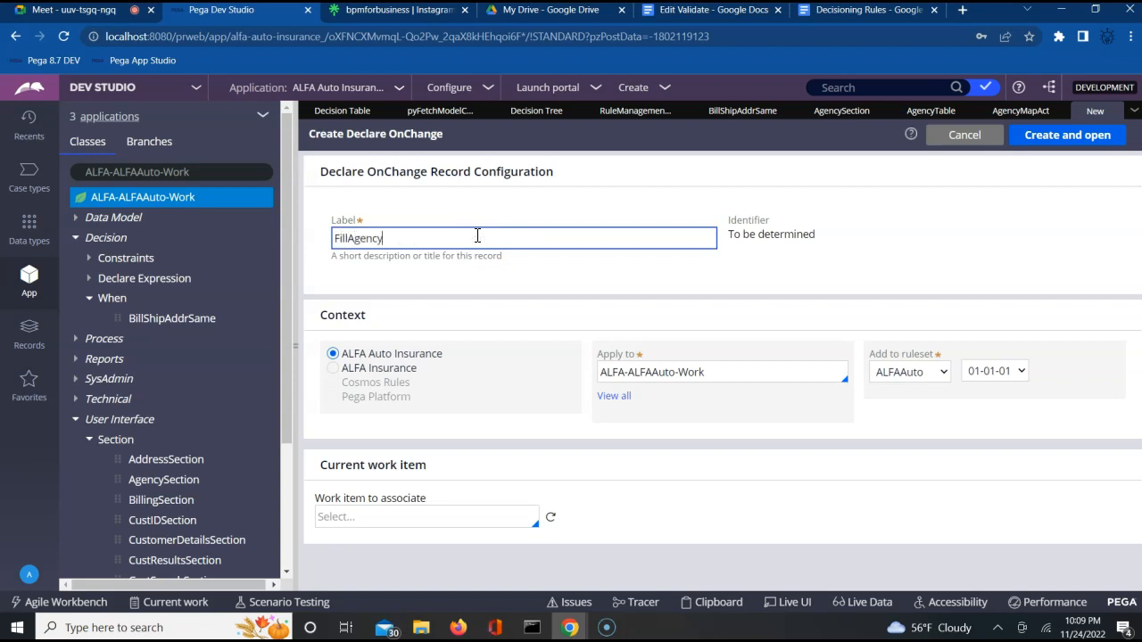
{"action": "type", "text": "Name"}
{"action": "key", "text": "Tab"}
{"action": "left_click", "coordinate": [1068, 134]}
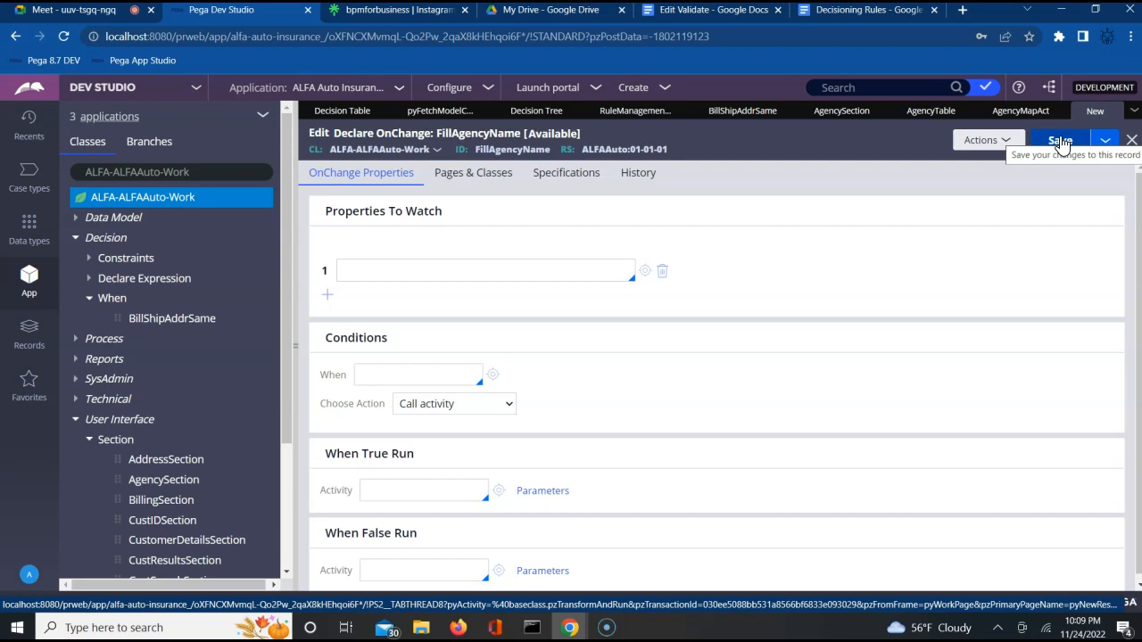
Step: Add .AgencyCode as FillAgencyName's first property to watch
{"action": "left_click", "coordinate": [429, 275]}
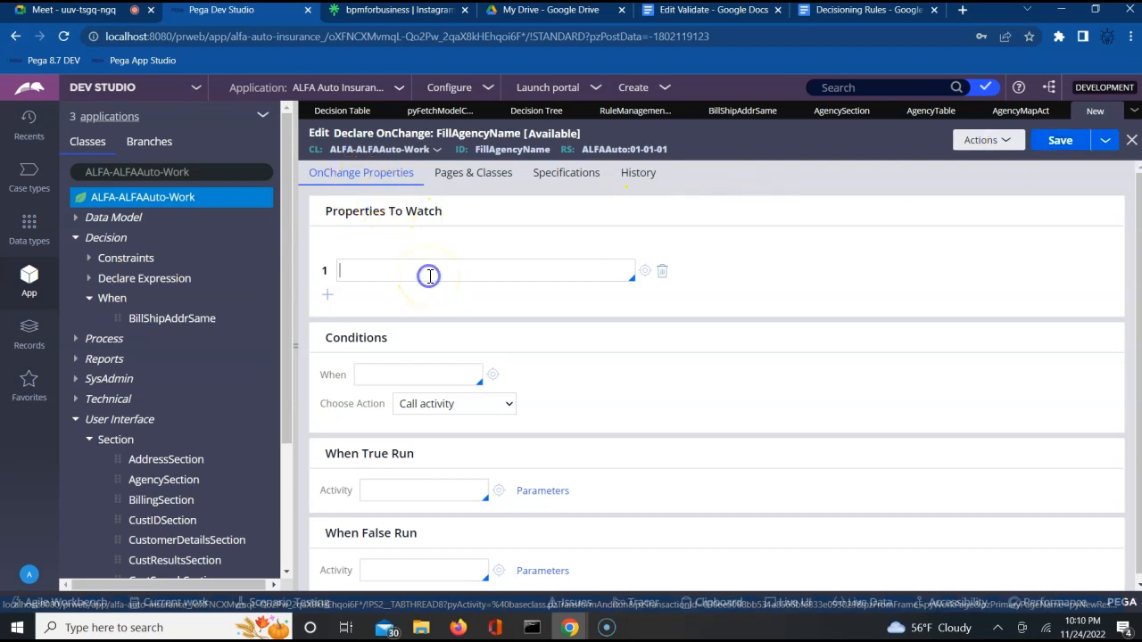
{"action": "type", "text": "."}
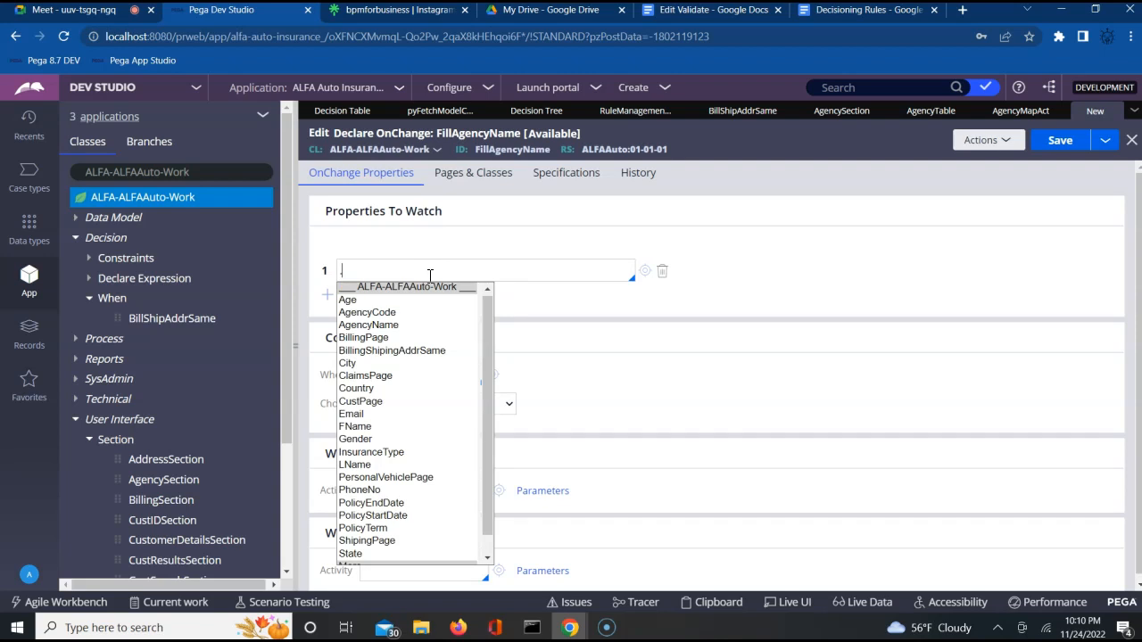
{"action": "key", "text": "Down"}
{"action": "key", "text": "Down"}
{"action": "key", "text": "Return"}
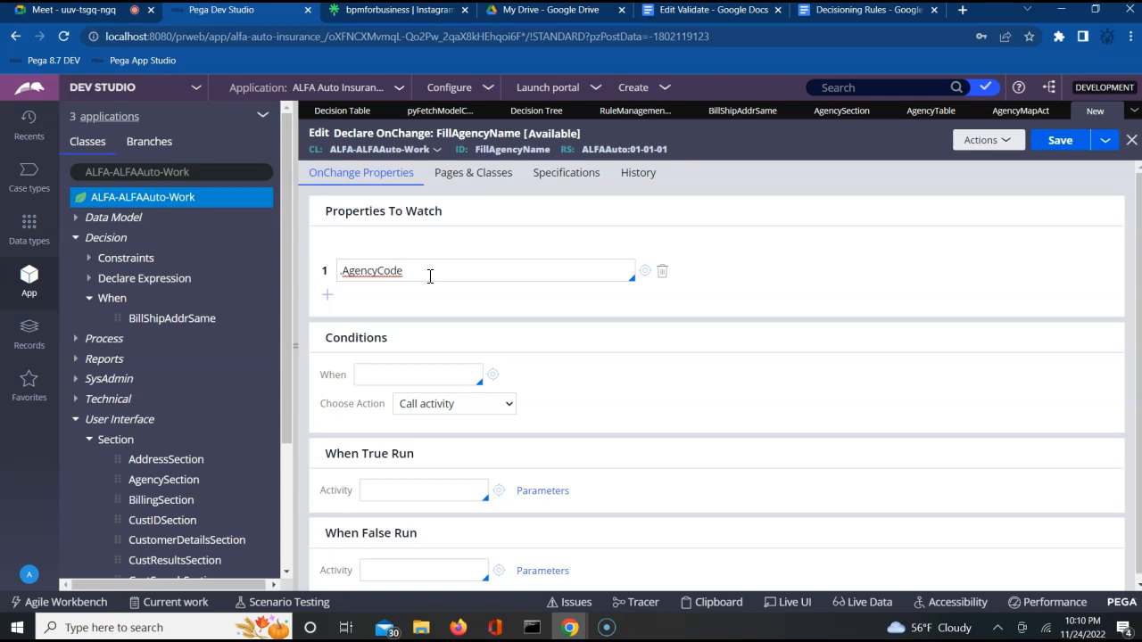
Step: Check AgencyTable, then set FillAgencyName's When True activity to AgencyMapAct and save
{"action": "left_click", "coordinate": [931, 114]}
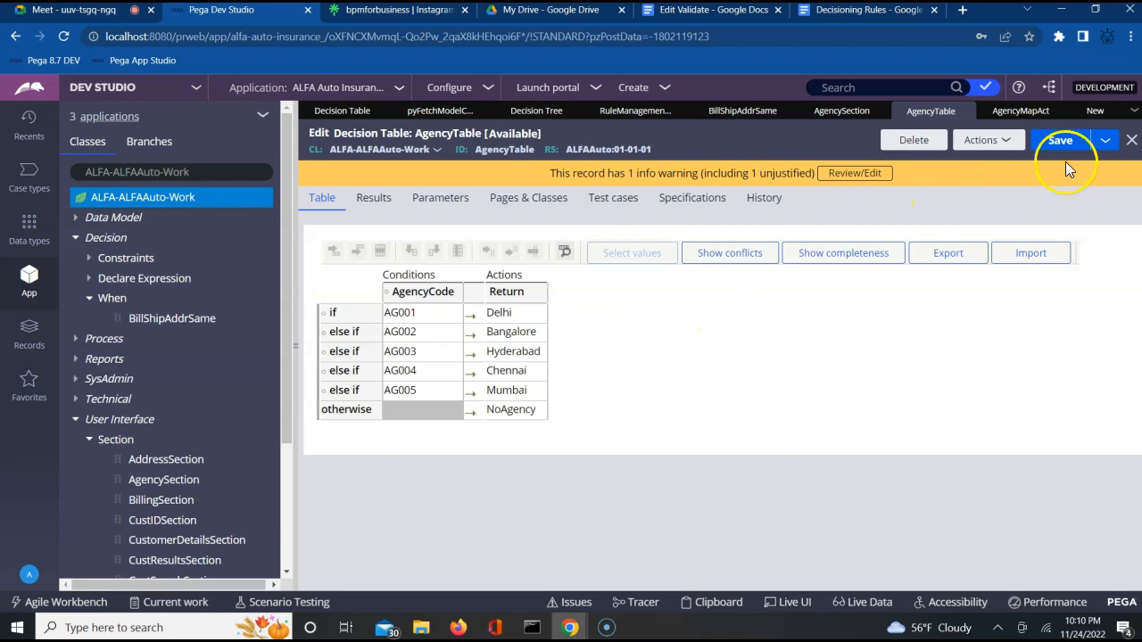
{"action": "left_click", "coordinate": [1094, 112]}
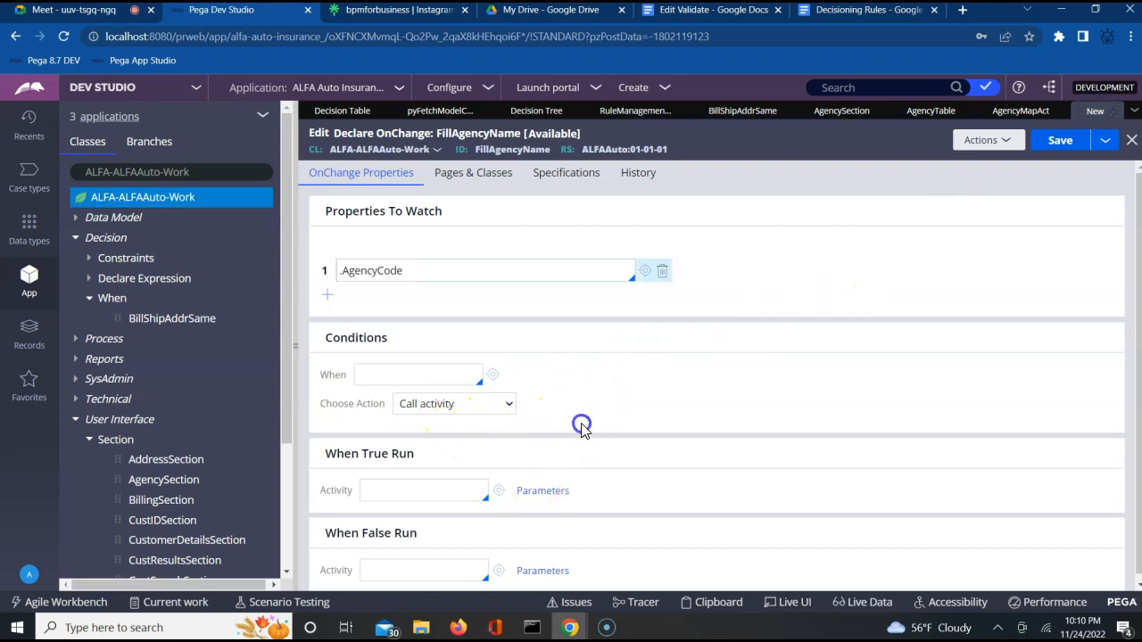
{"action": "left_click", "coordinate": [440, 490]}
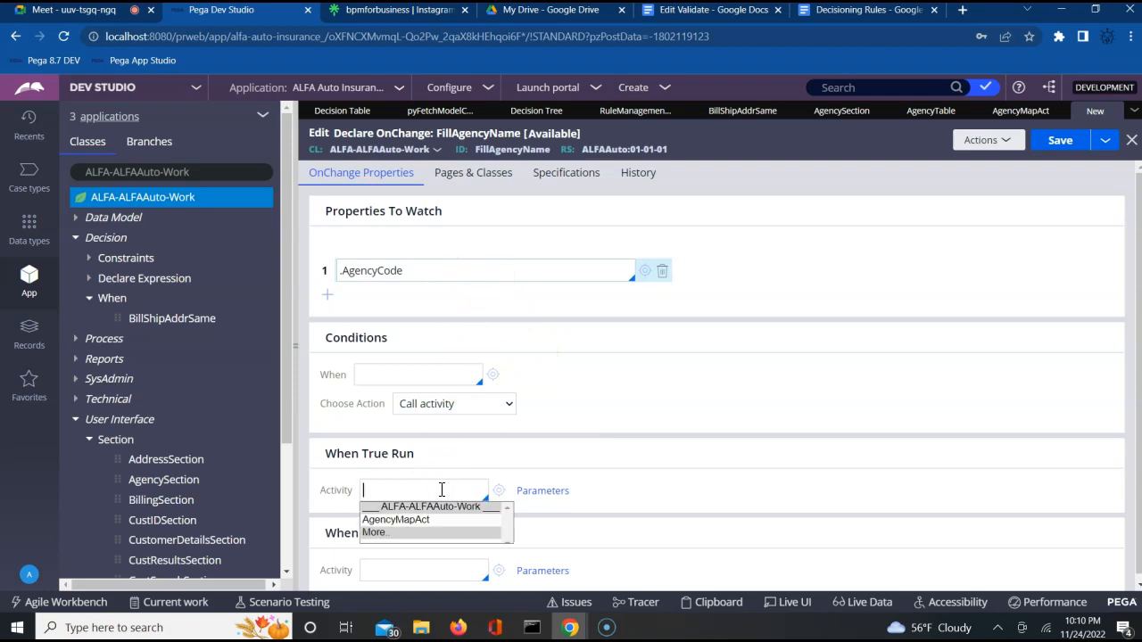
{"action": "key", "text": "Return"}
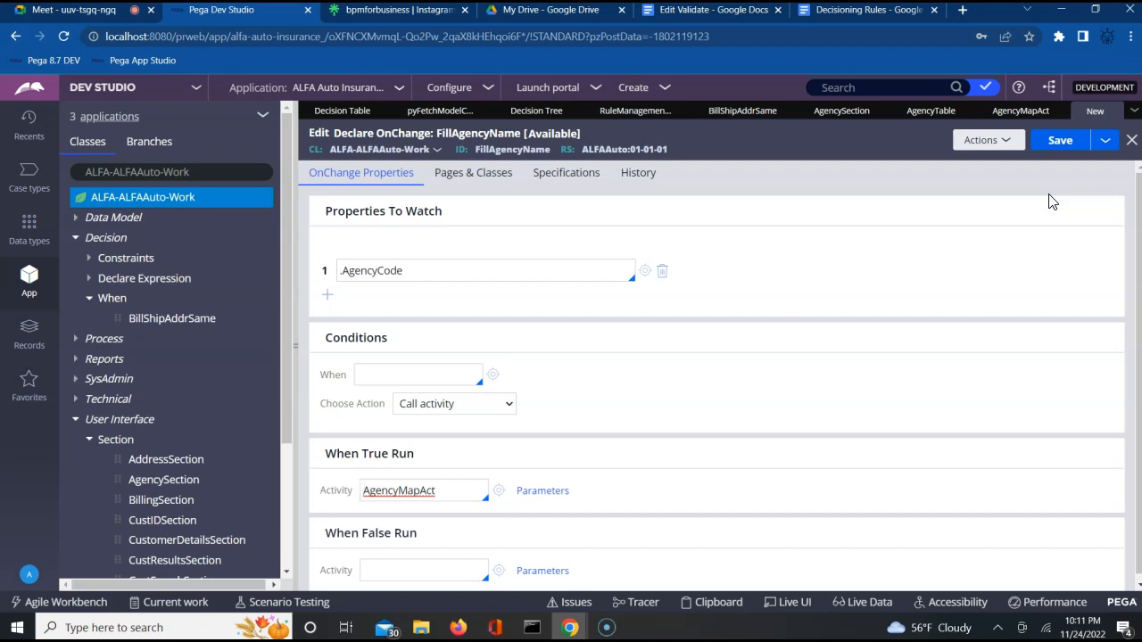
{"action": "left_click", "coordinate": [1062, 143]}
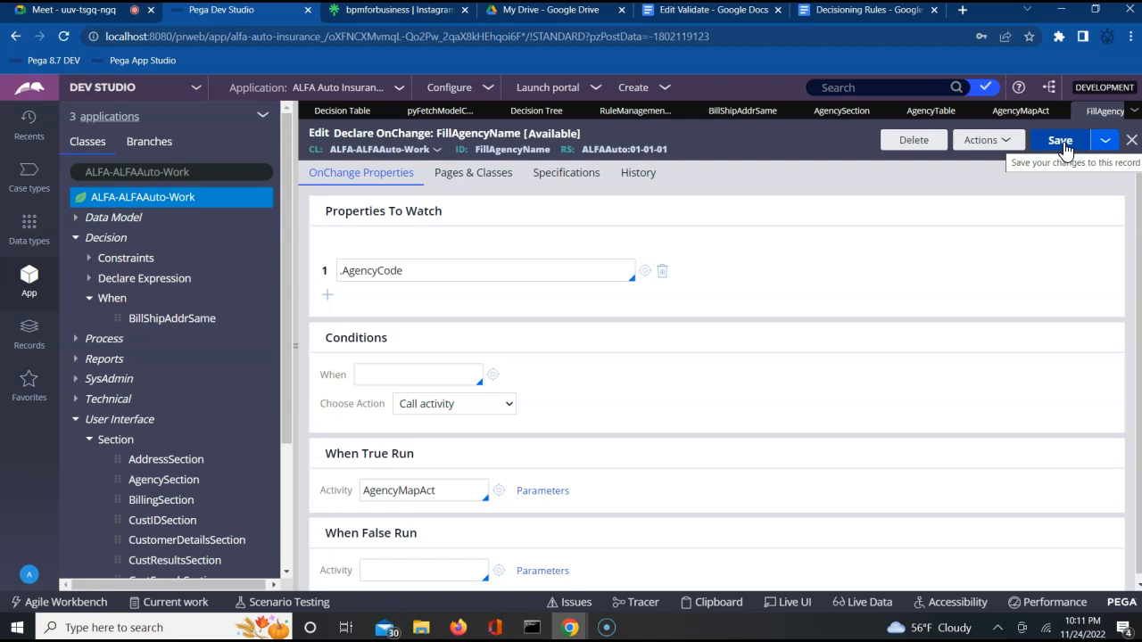
{"action": "left_click", "coordinate": [1058, 141]}
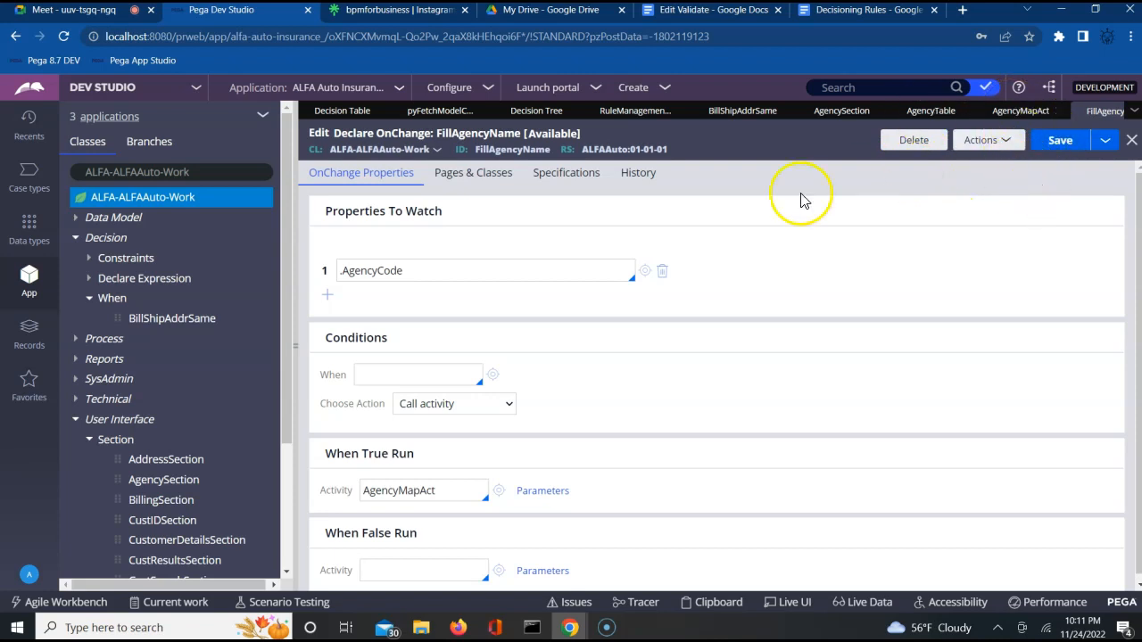
{"action": "left_click", "coordinate": [409, 271]}
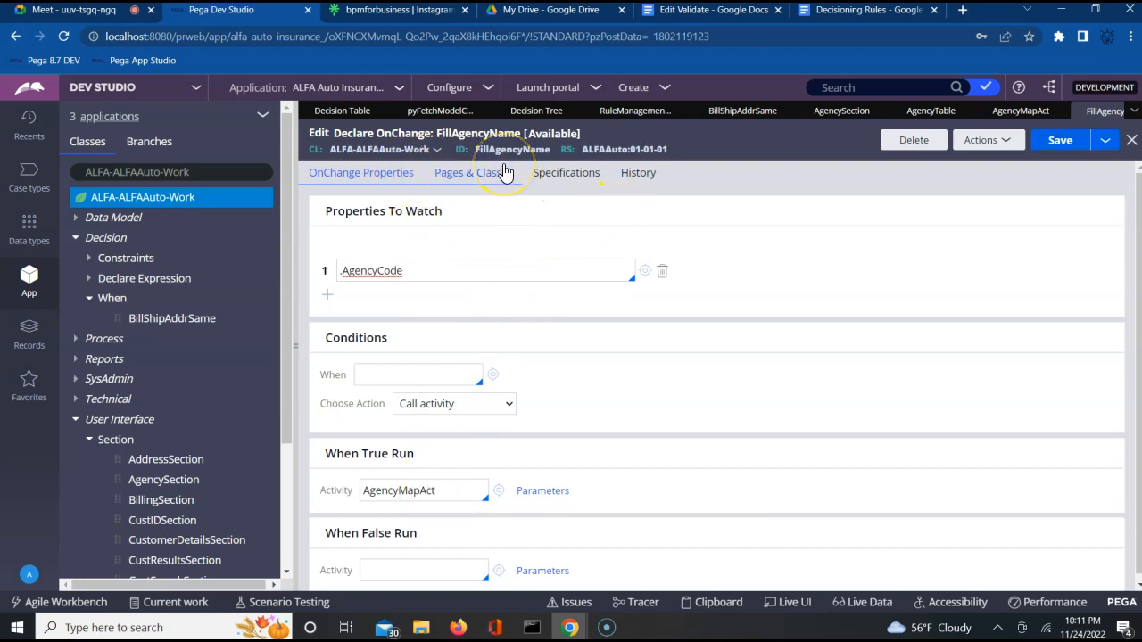
Step: Open the AgencyCode cell's properties in AgencySection and show its Actions settings
{"action": "left_click", "coordinate": [838, 111]}
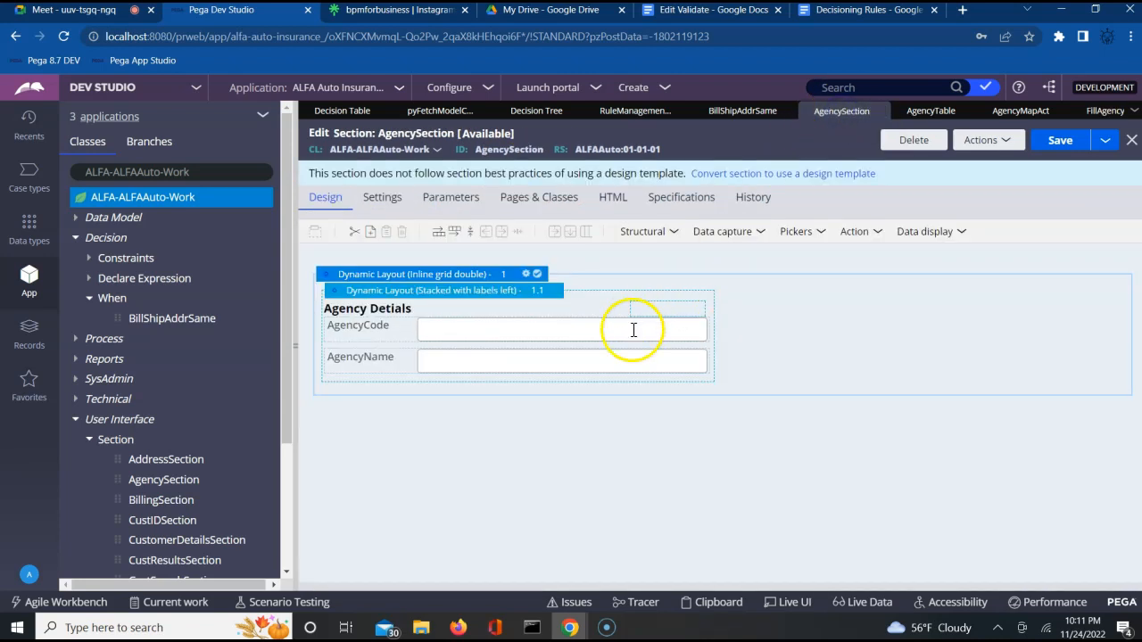
{"action": "left_click", "coordinate": [633, 332]}
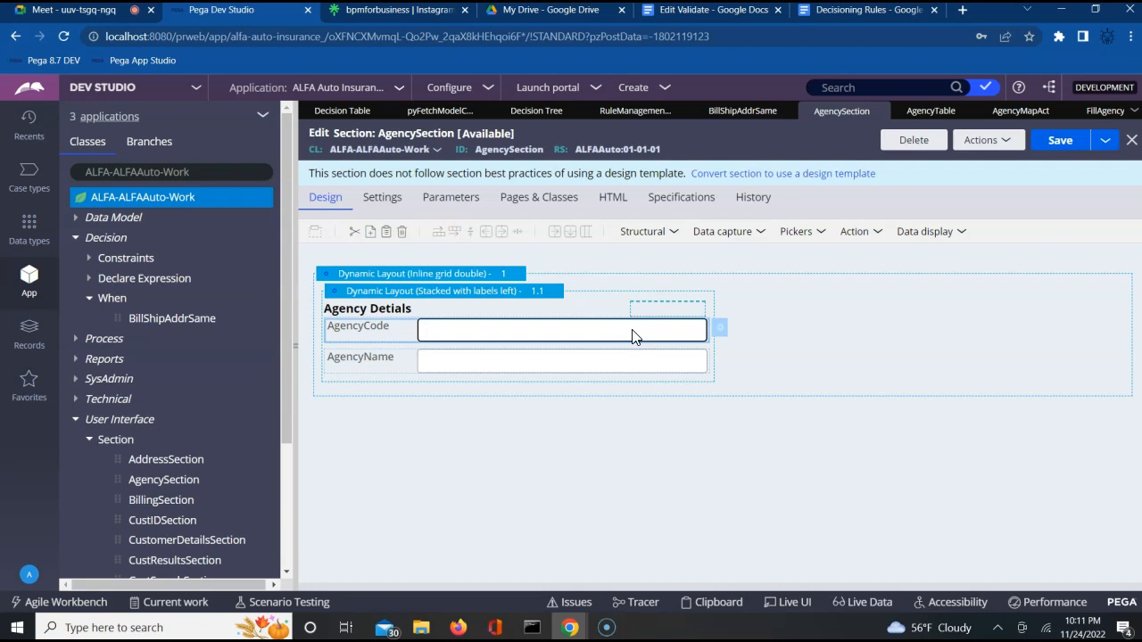
{"action": "left_click", "coordinate": [718, 330]}
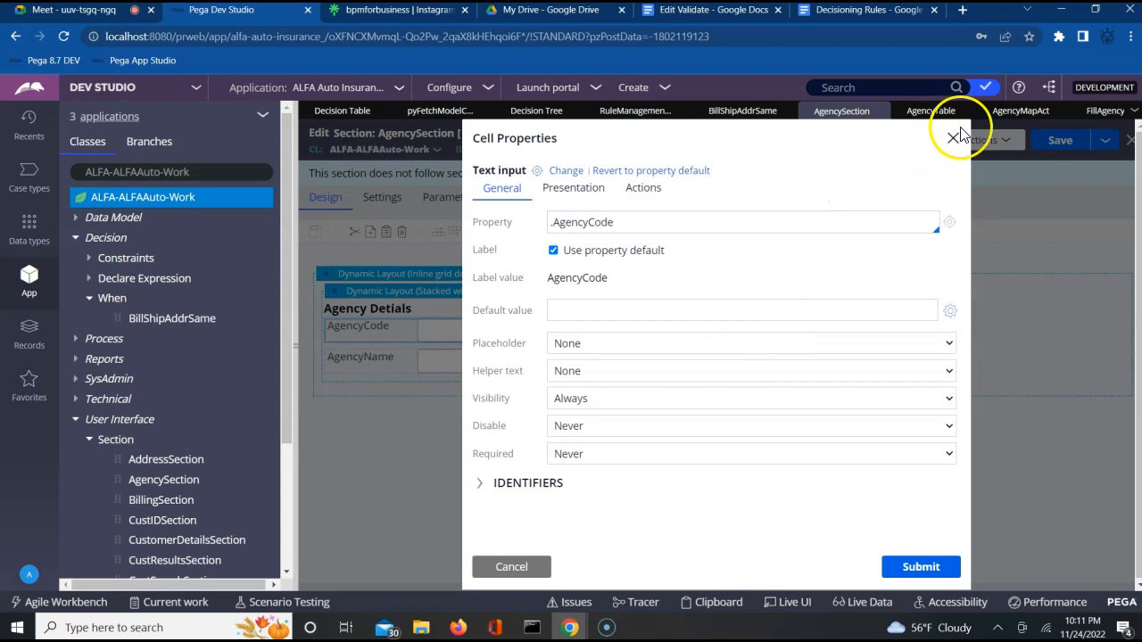
{"action": "left_click", "coordinate": [952, 136]}
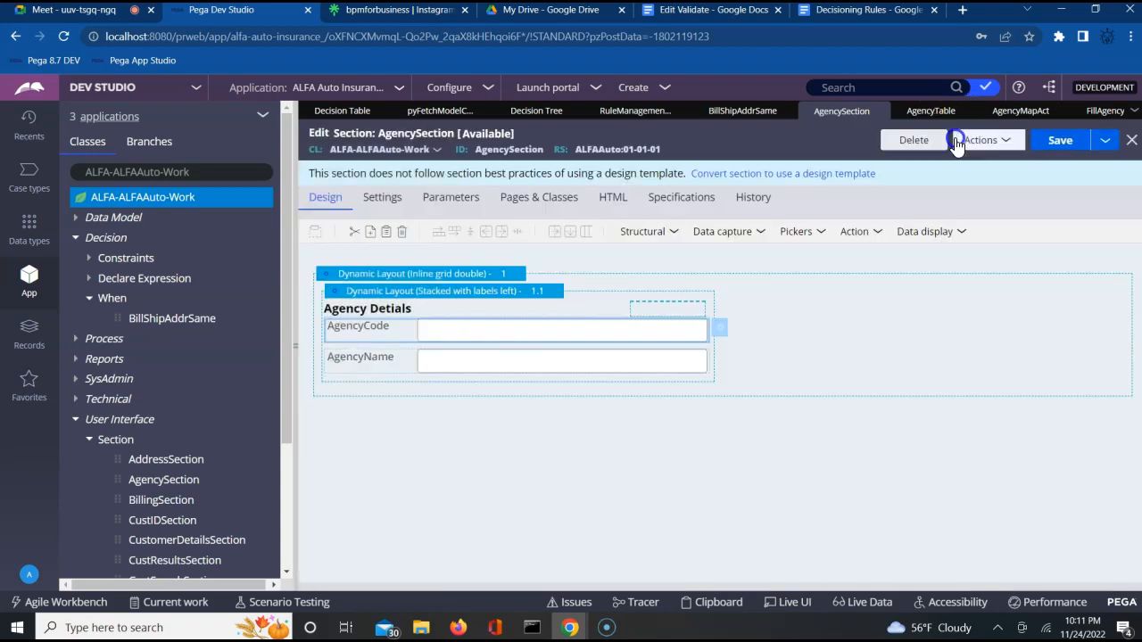
{"action": "left_click", "coordinate": [721, 332]}
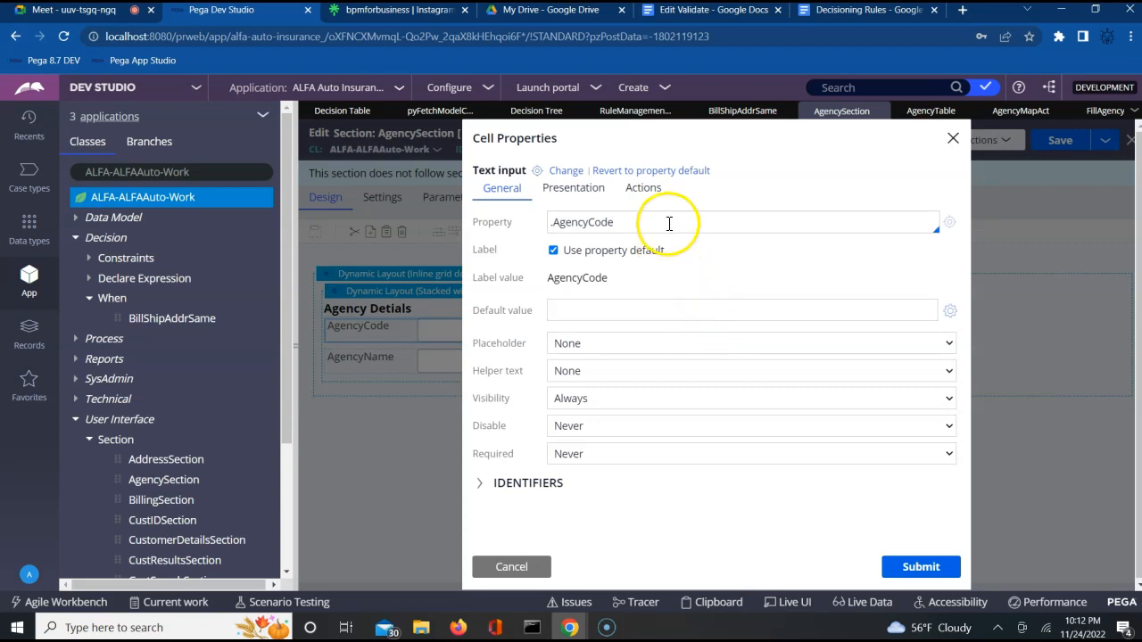
{"action": "left_click", "coordinate": [643, 190]}
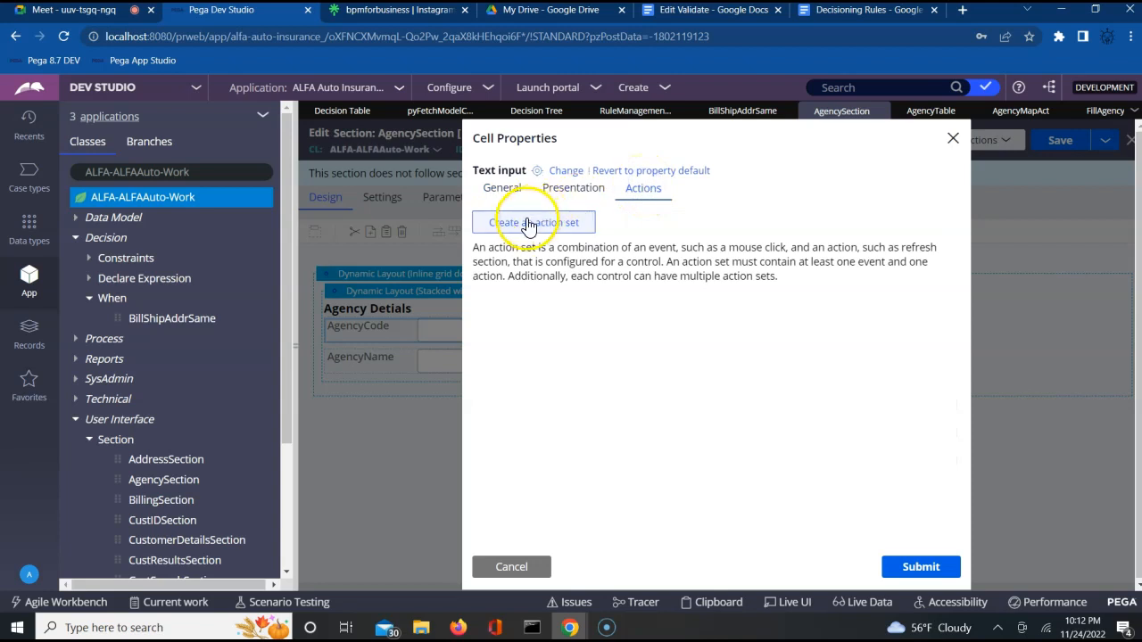
Step: Give AgencyCode a Change-event action set that refreshes this section, and submit it
{"action": "left_click", "coordinate": [528, 224]}
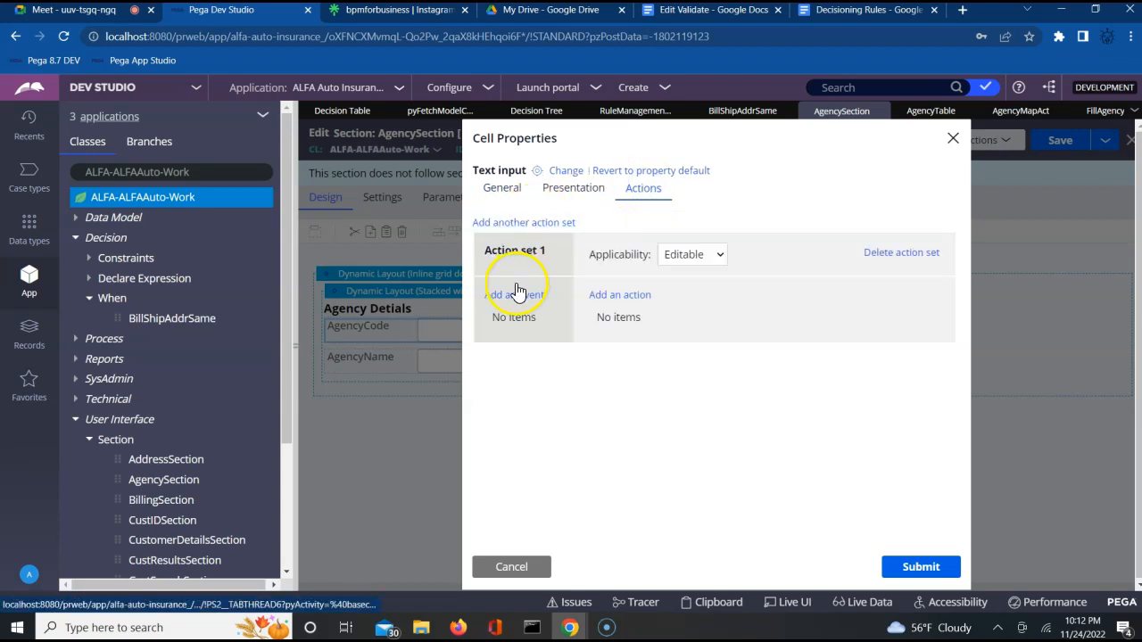
{"action": "left_click", "coordinate": [513, 299]}
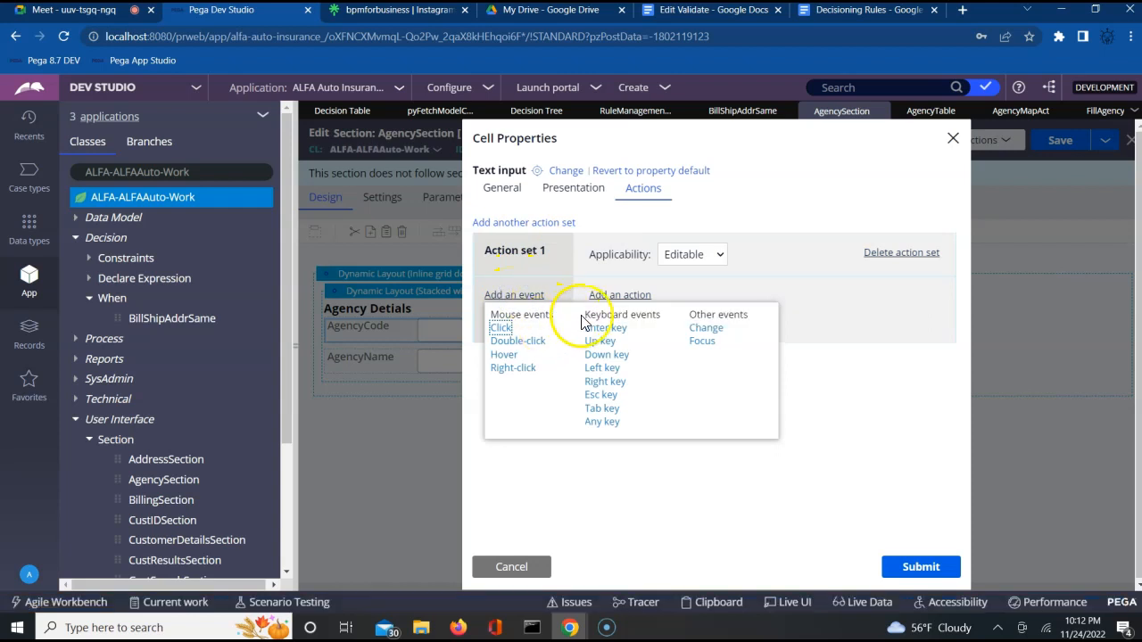
{"action": "left_click", "coordinate": [704, 329]}
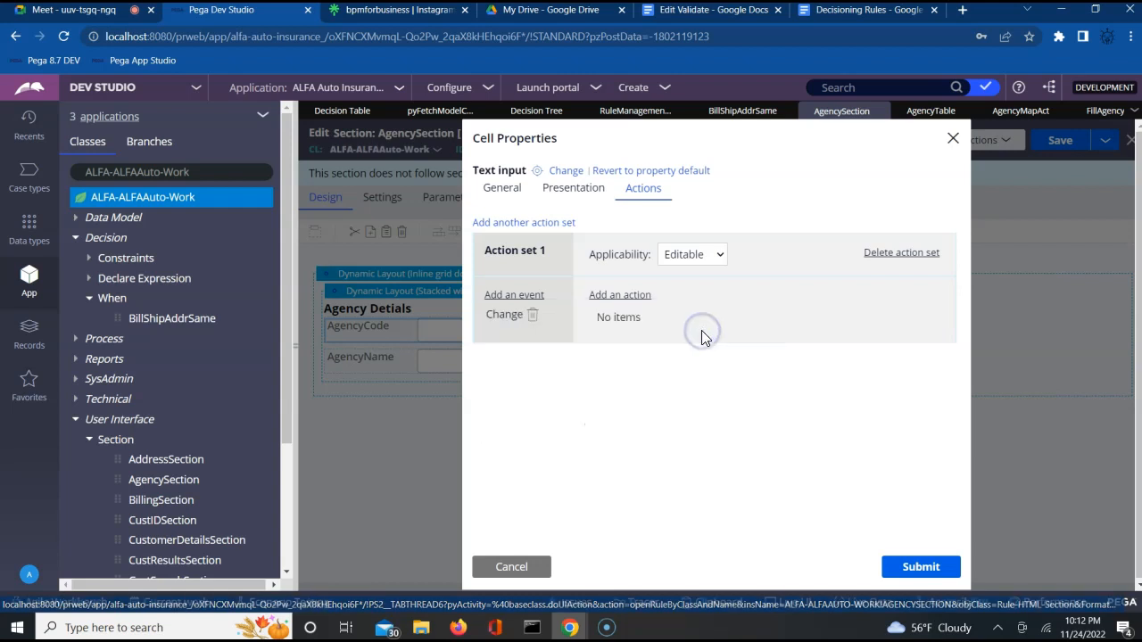
{"action": "left_click", "coordinate": [687, 256]}
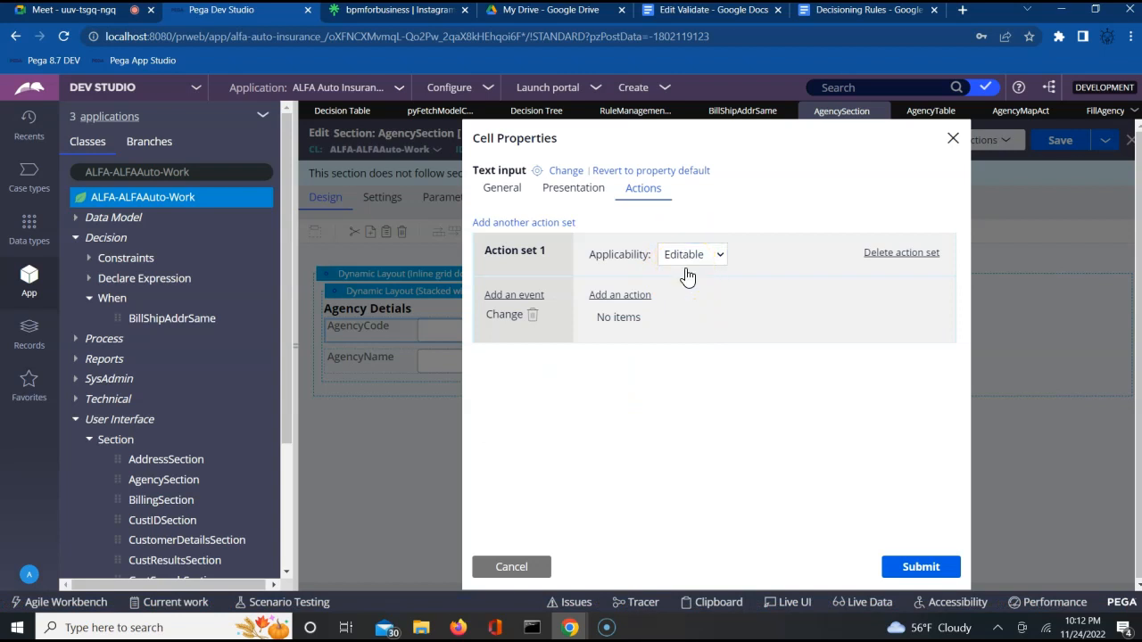
{"action": "left_click", "coordinate": [682, 278]}
{"action": "left_click", "coordinate": [619, 296]}
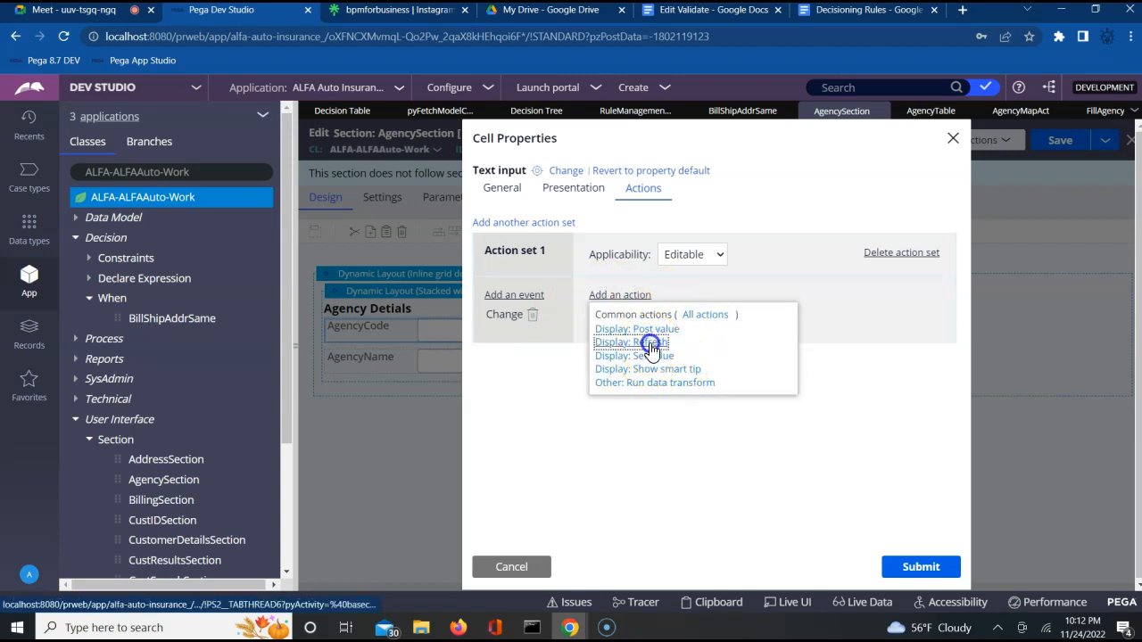
{"action": "left_click", "coordinate": [650, 345]}
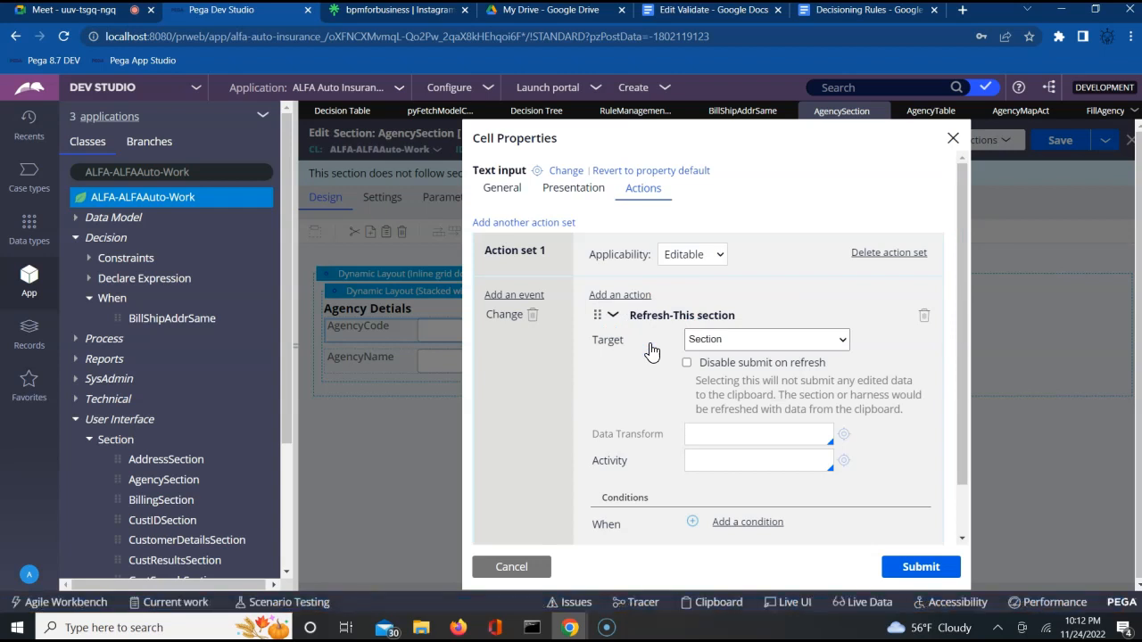
{"action": "left_click", "coordinate": [923, 575]}
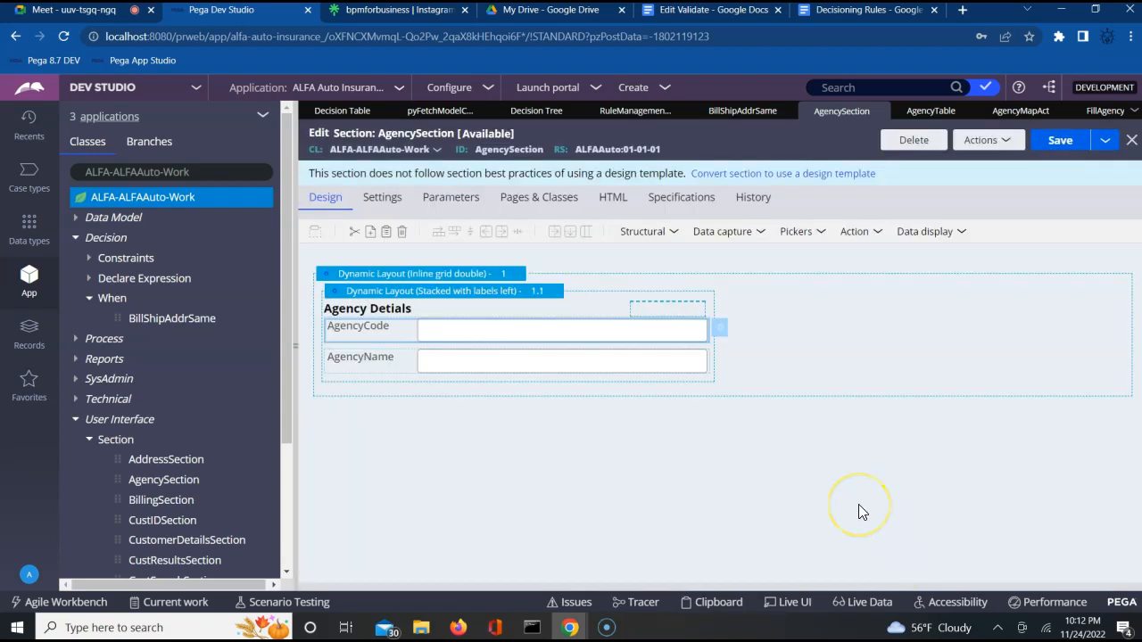
Step: Set the AgencyName cell's edit option to Read-only (always), submit it, and save AgencySection
{"action": "left_click", "coordinate": [678, 370]}
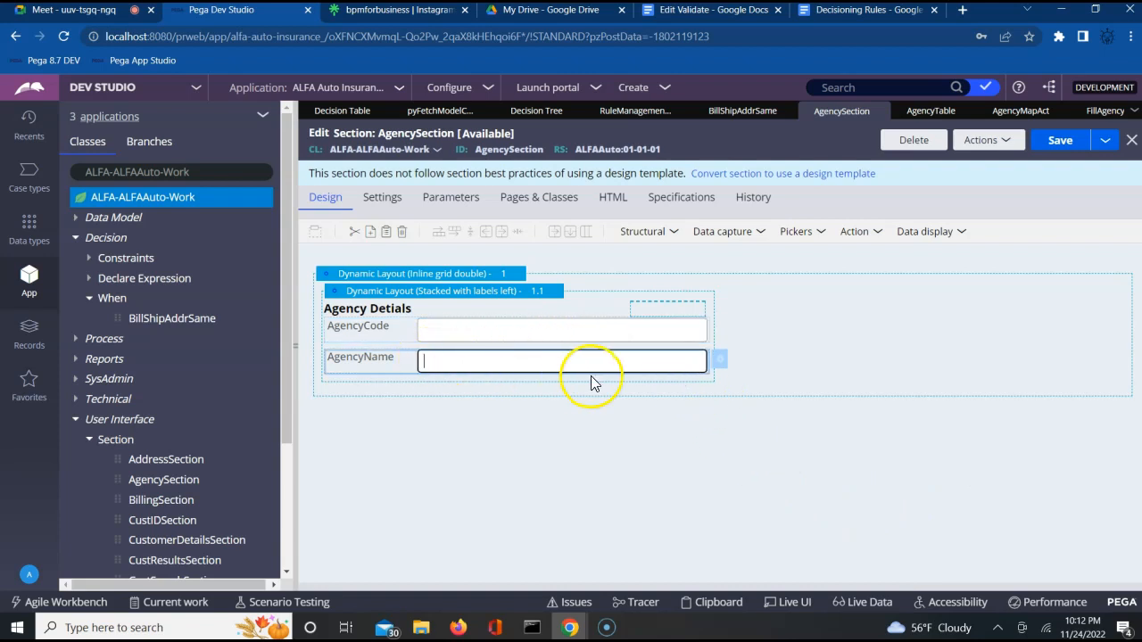
{"action": "left_click", "coordinate": [721, 362]}
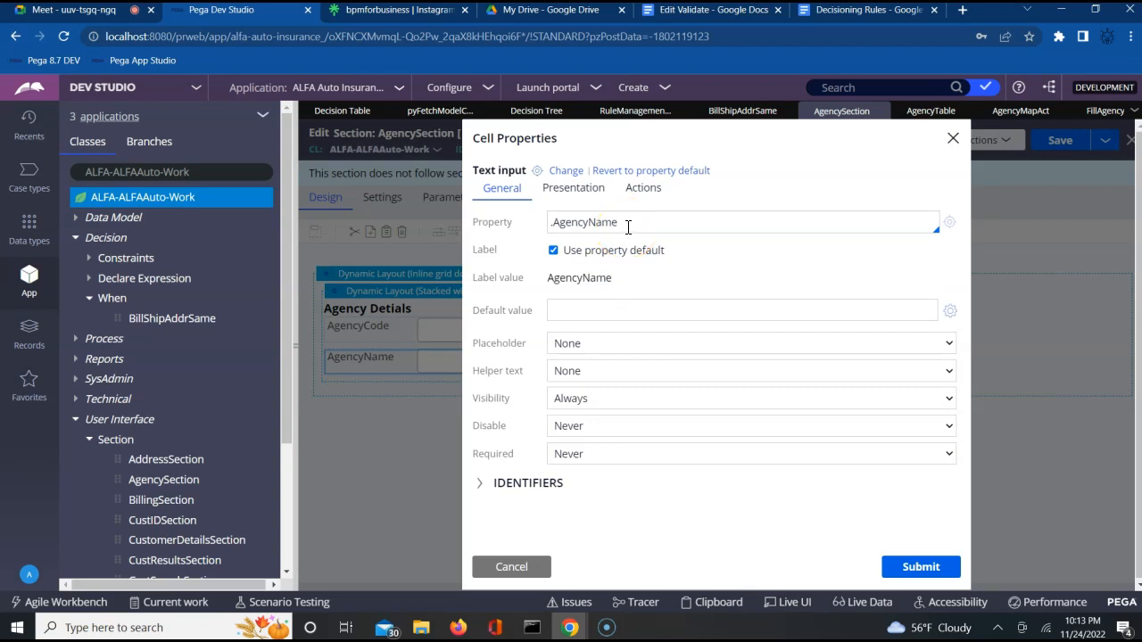
{"action": "left_click", "coordinate": [555, 192]}
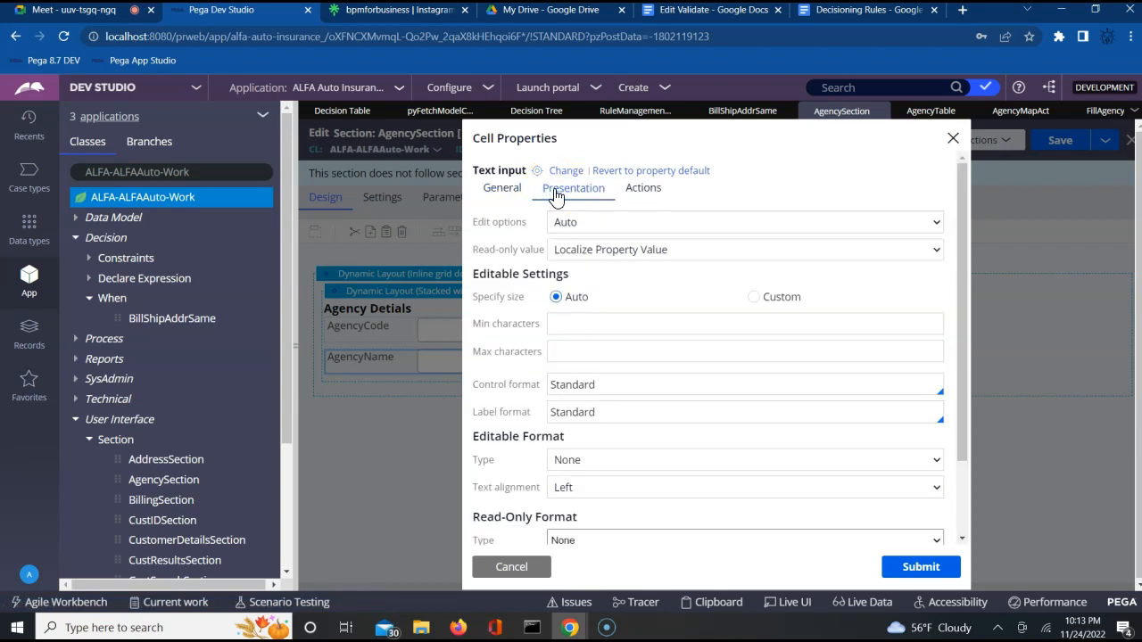
{"action": "left_click", "coordinate": [574, 222]}
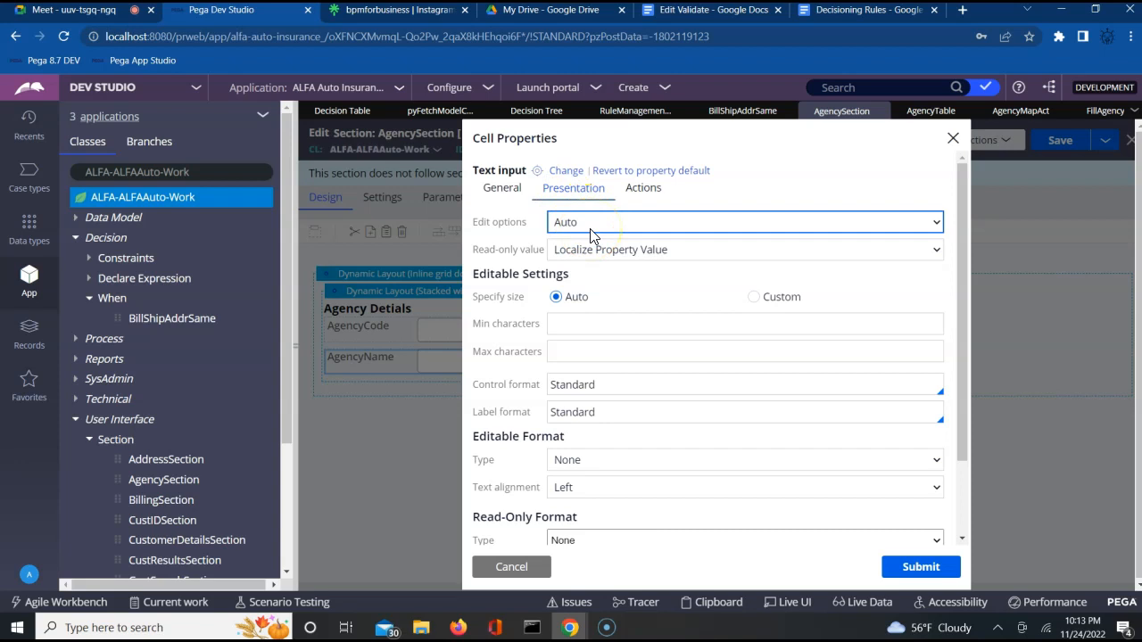
{"action": "left_click", "coordinate": [590, 231]}
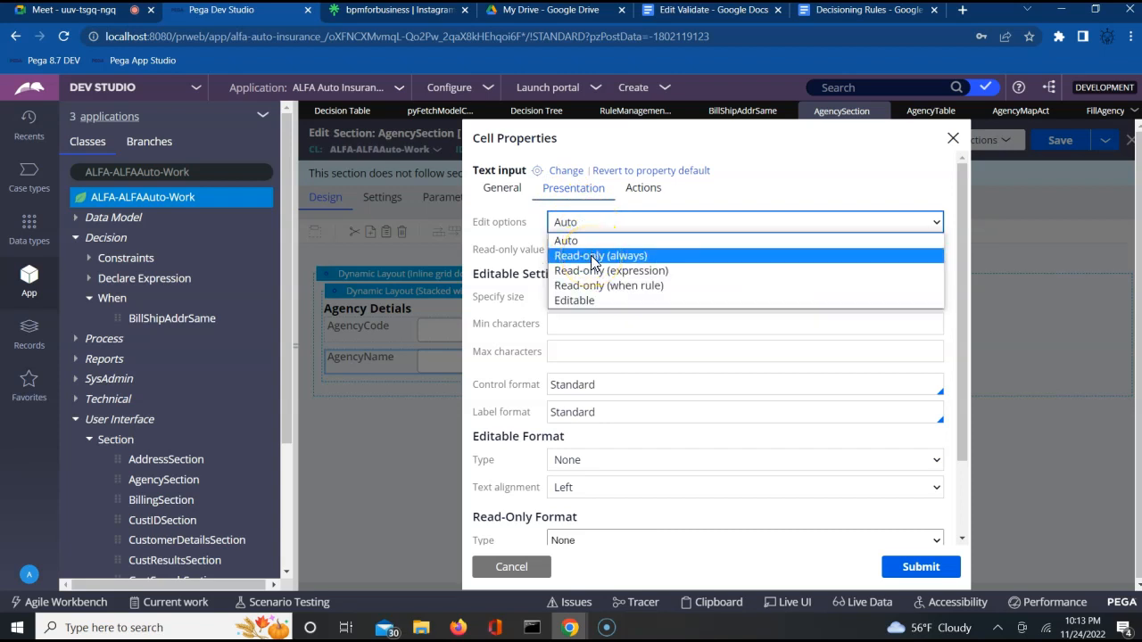
{"action": "left_click", "coordinate": [591, 255]}
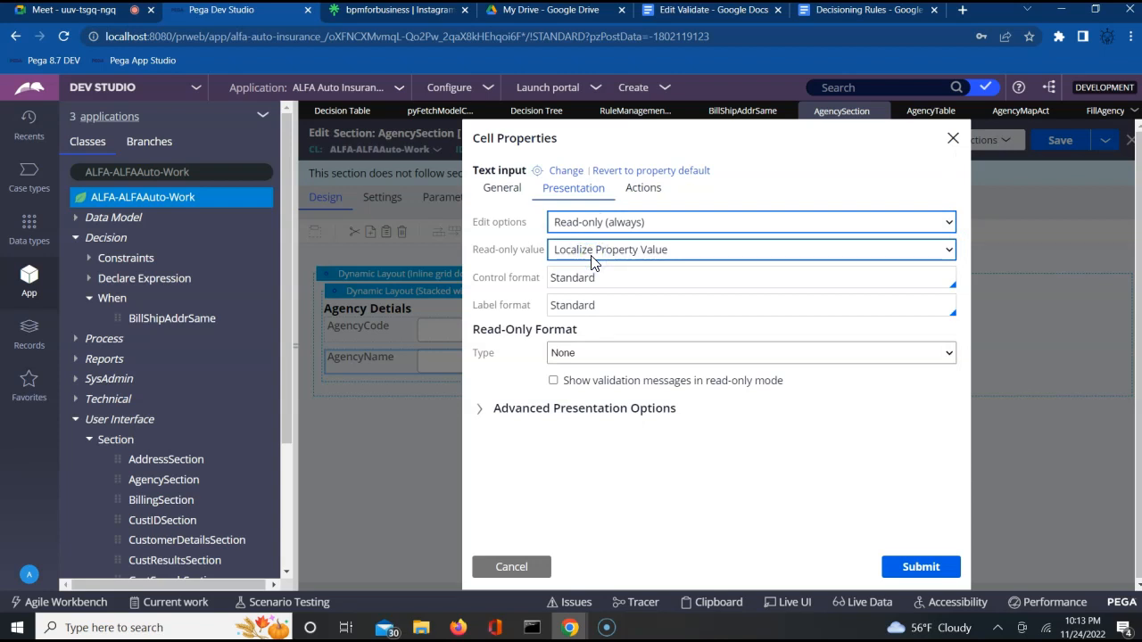
{"action": "left_click", "coordinate": [527, 204]}
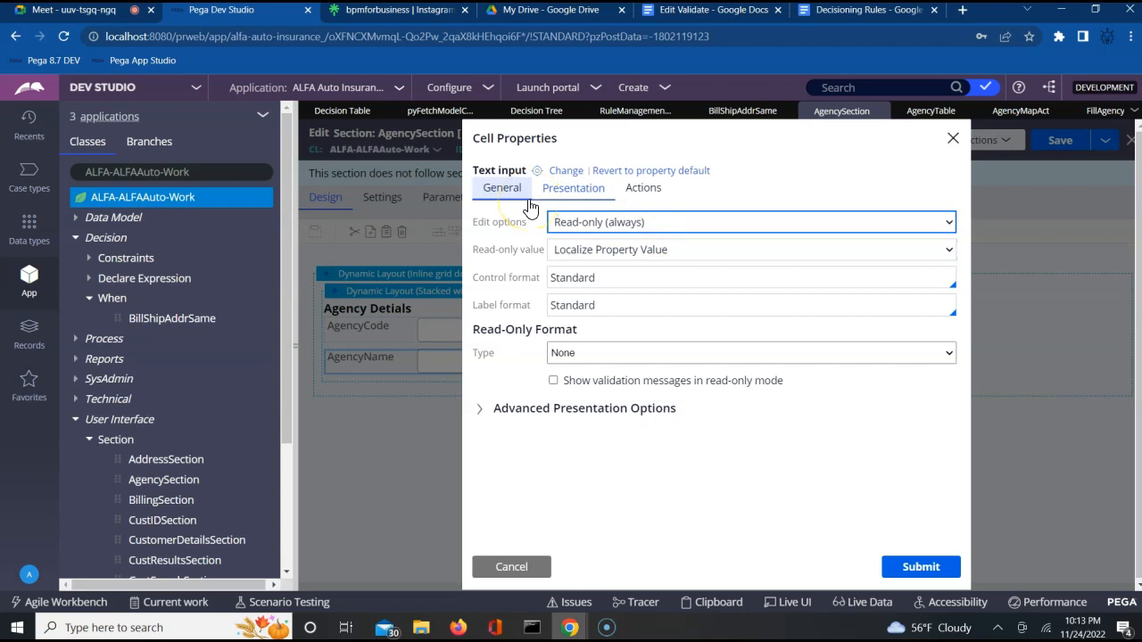
{"action": "left_click", "coordinate": [549, 191]}
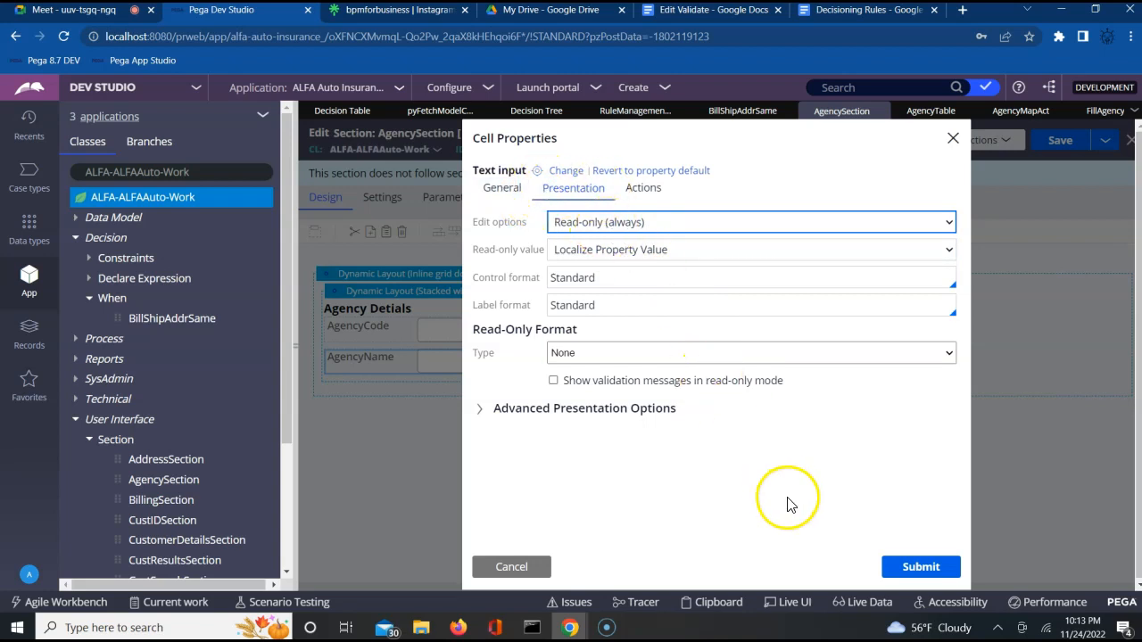
{"action": "left_click", "coordinate": [910, 569]}
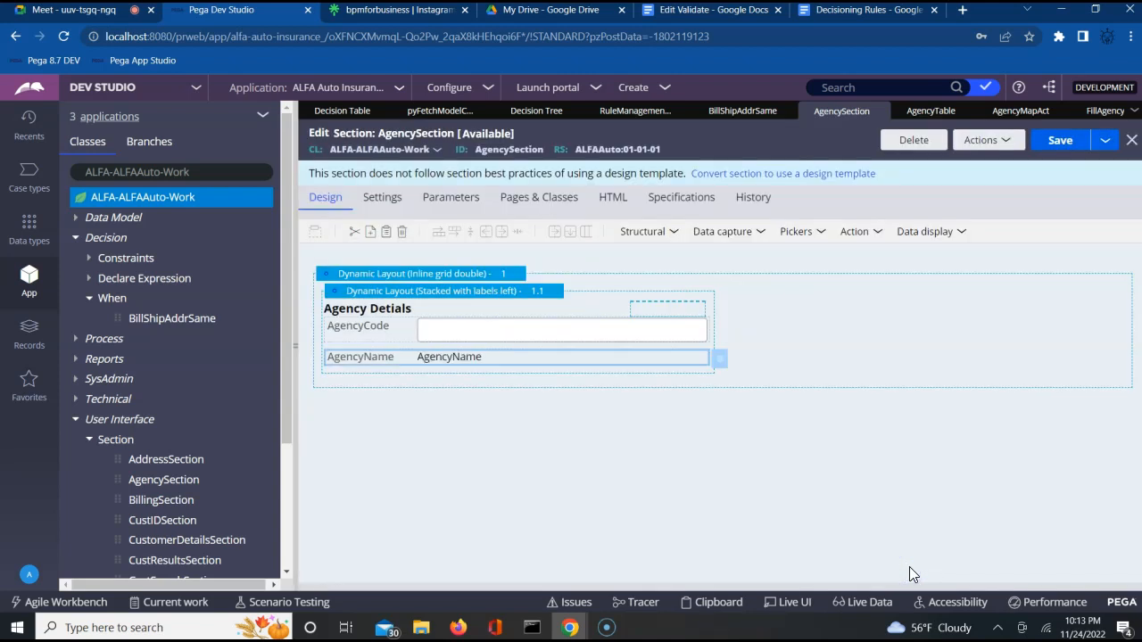
{"action": "left_click", "coordinate": [1062, 143]}
Step: In the AgencyMapAct activity's steps, check that step 1 maps PropertyName .AgencyName
{"action": "left_click", "coordinate": [1018, 113]}
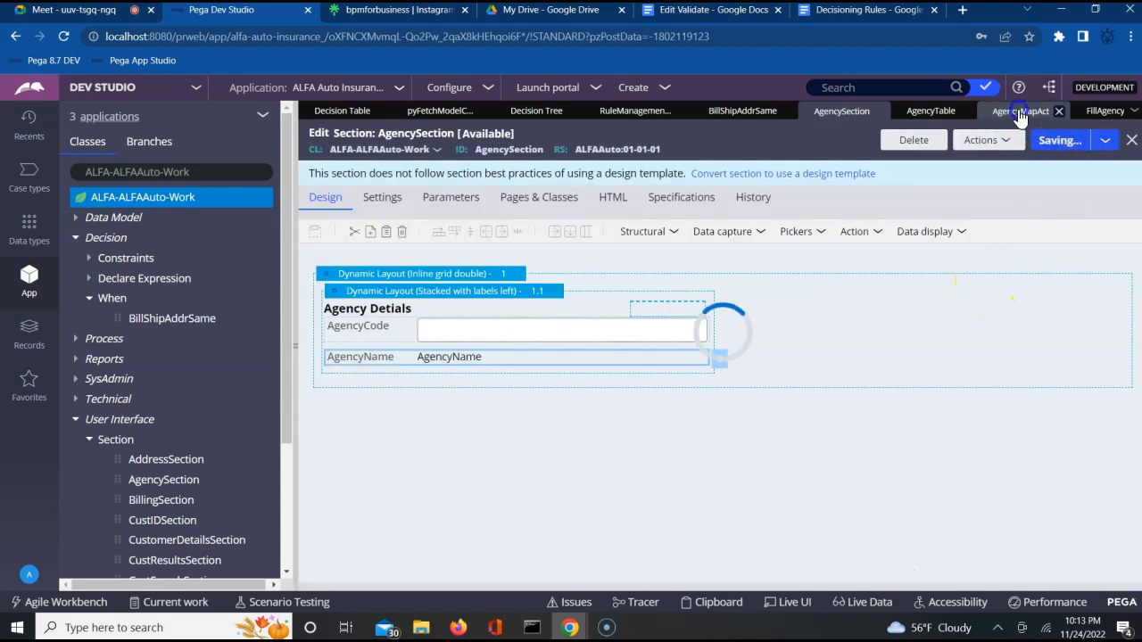
{"action": "left_click", "coordinate": [317, 198]}
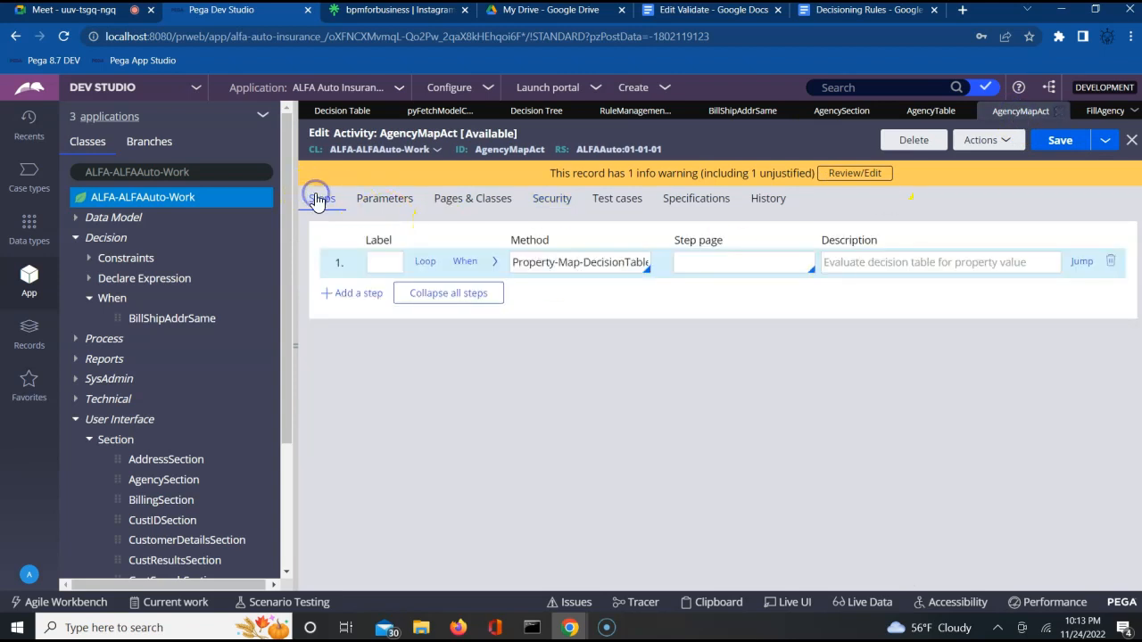
{"action": "left_click", "coordinate": [496, 263]}
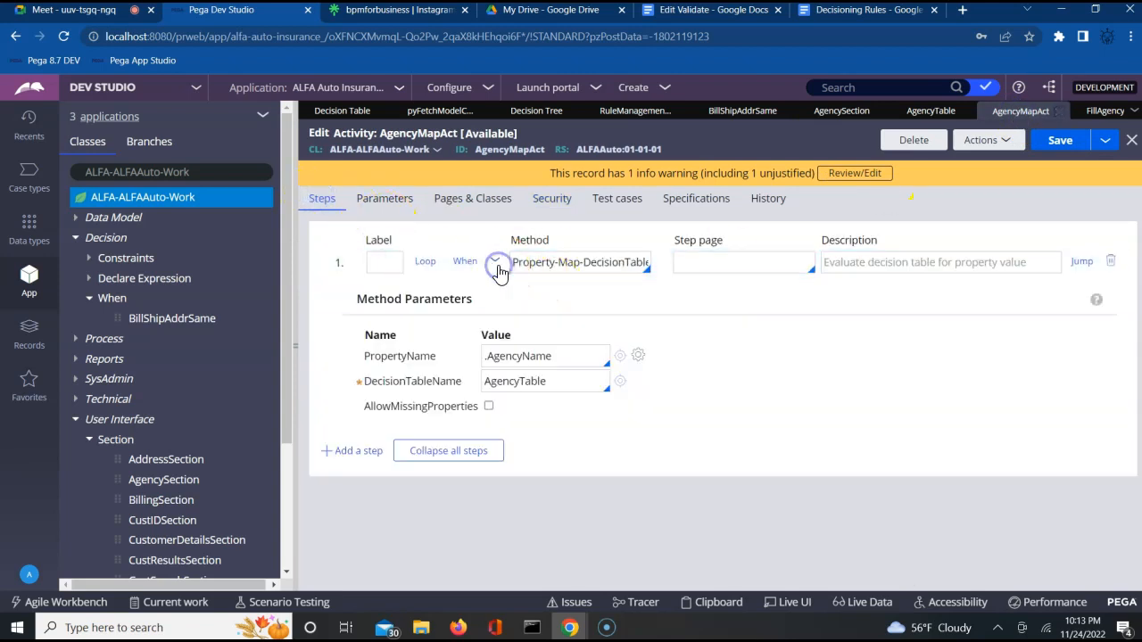
{"action": "triple_click", "coordinate": [531, 360]}
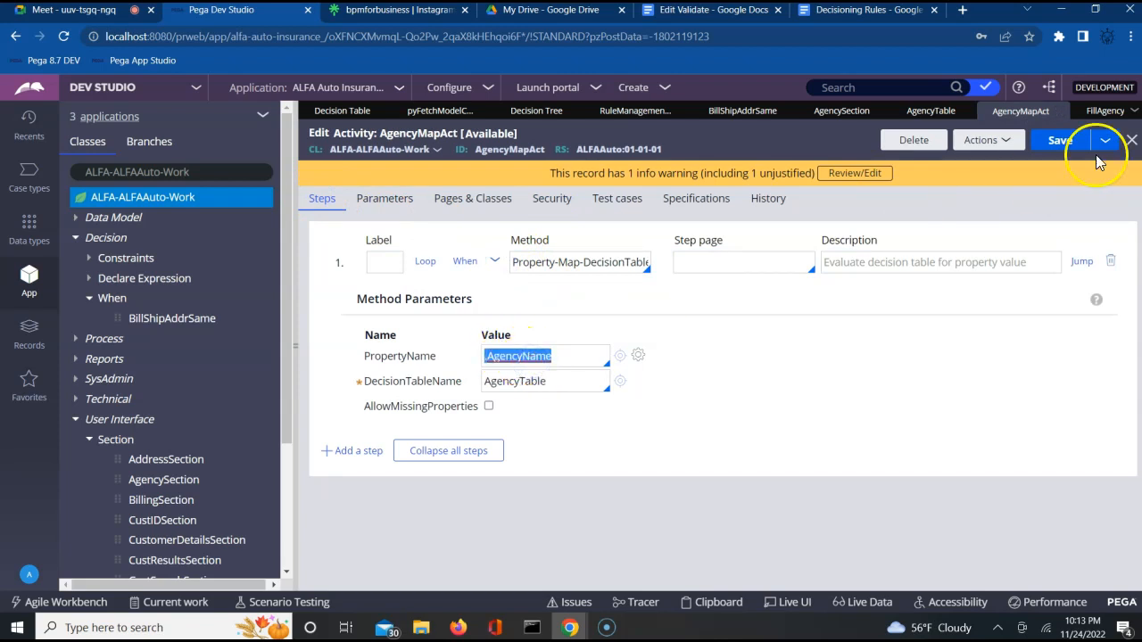
{"action": "left_click", "coordinate": [1126, 150]}
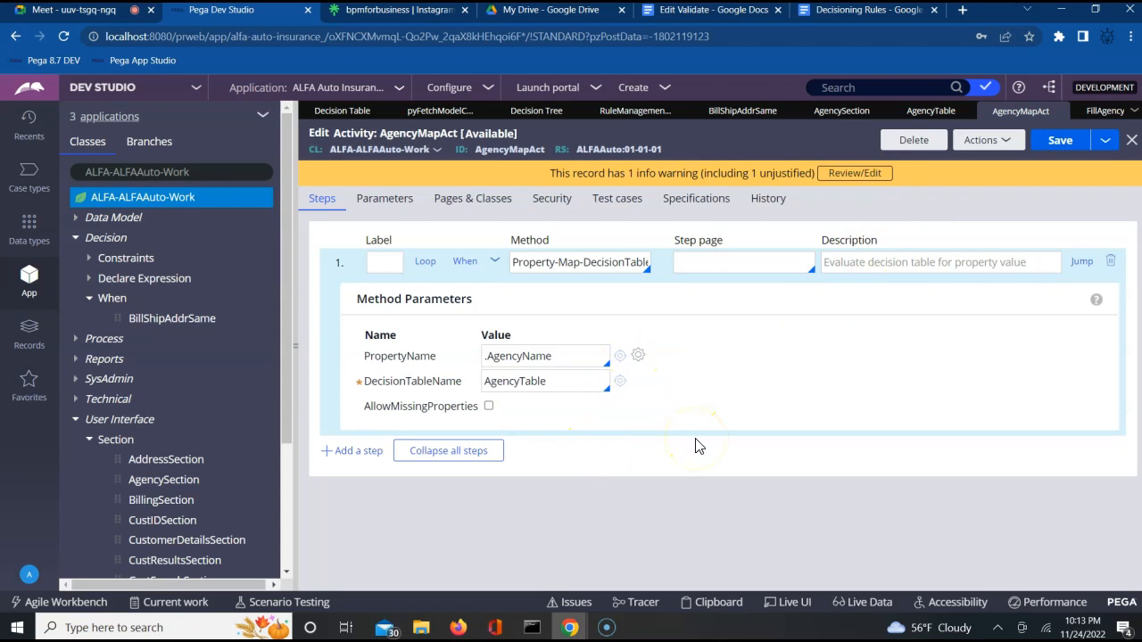
Step: Run the AgencyMapAct activity and close its run window
{"action": "left_click", "coordinate": [1002, 149]}
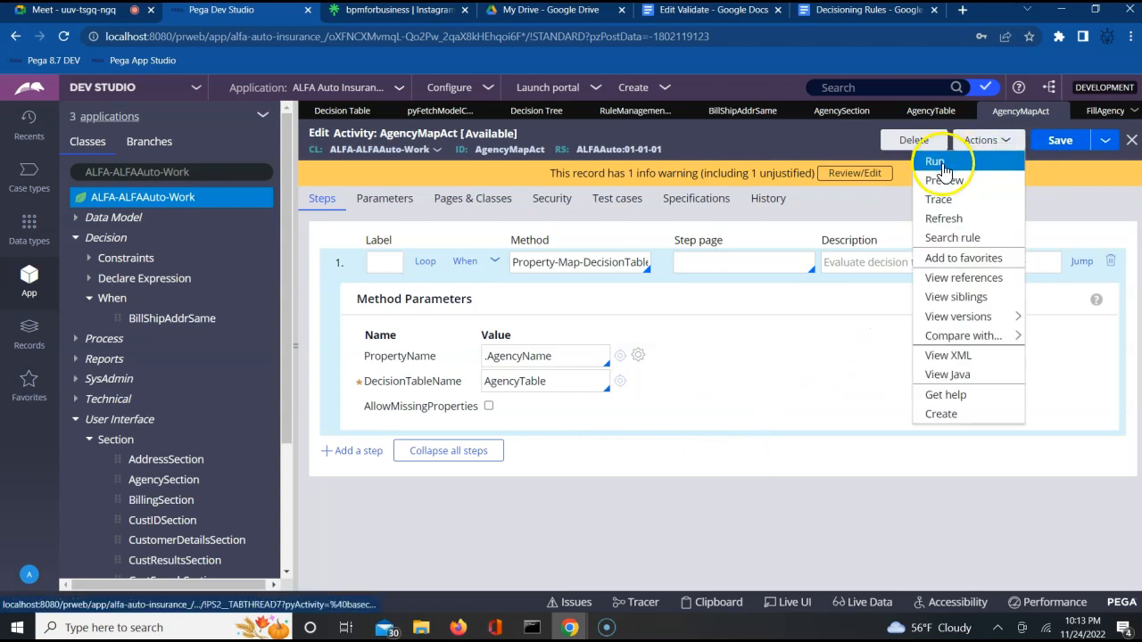
{"action": "left_click", "coordinate": [942, 164]}
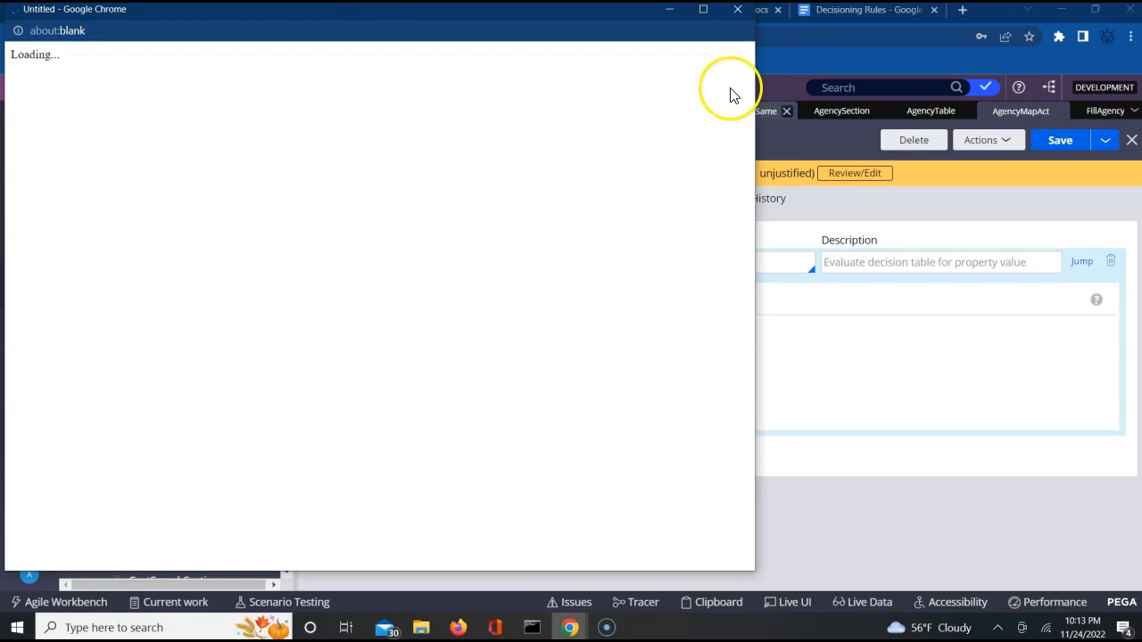
{"action": "left_click", "coordinate": [736, 9]}
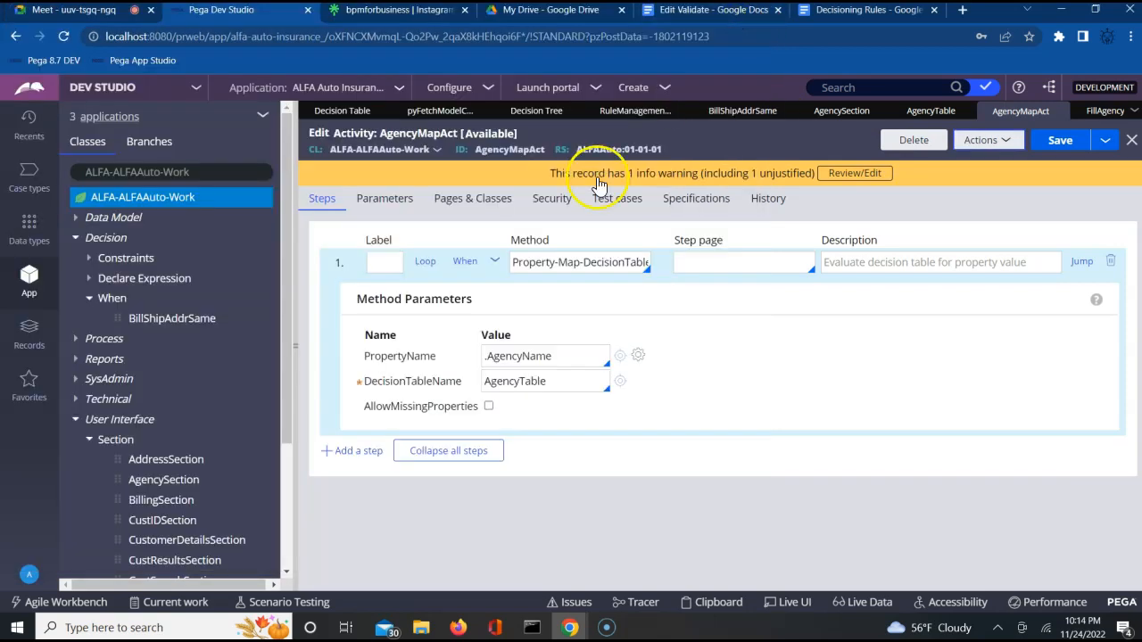
Step: Collapse Decision and User Interface, close BillShipAddrSame and RuleManagementHelpURL (discarding changes), and expand Process > Flow
{"action": "left_click", "coordinate": [75, 239]}
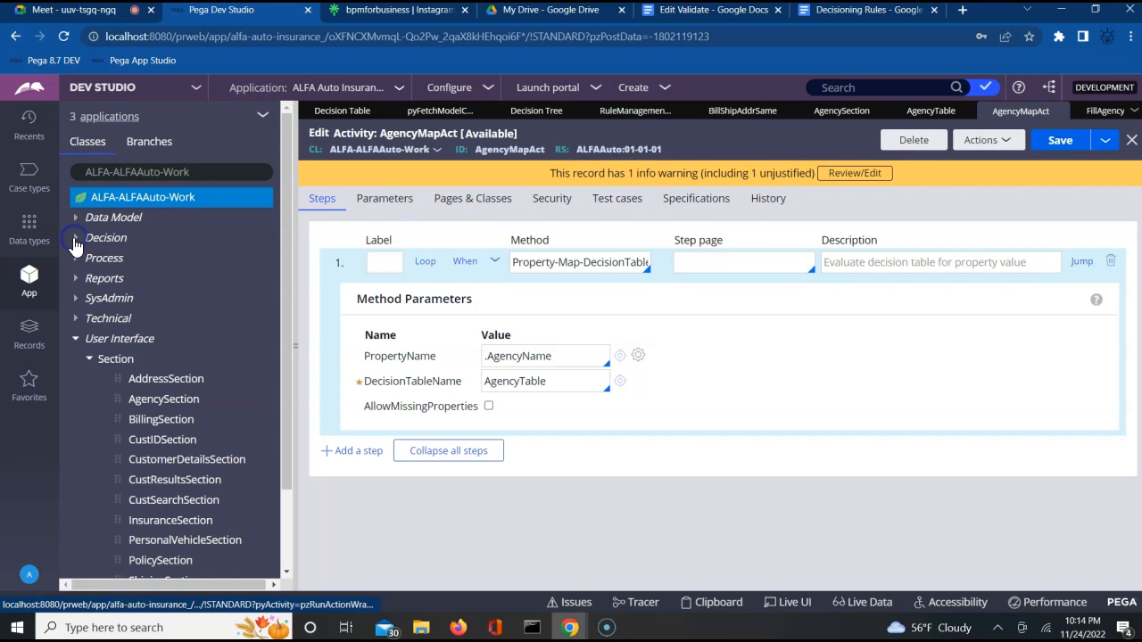
{"action": "left_click", "coordinate": [75, 340]}
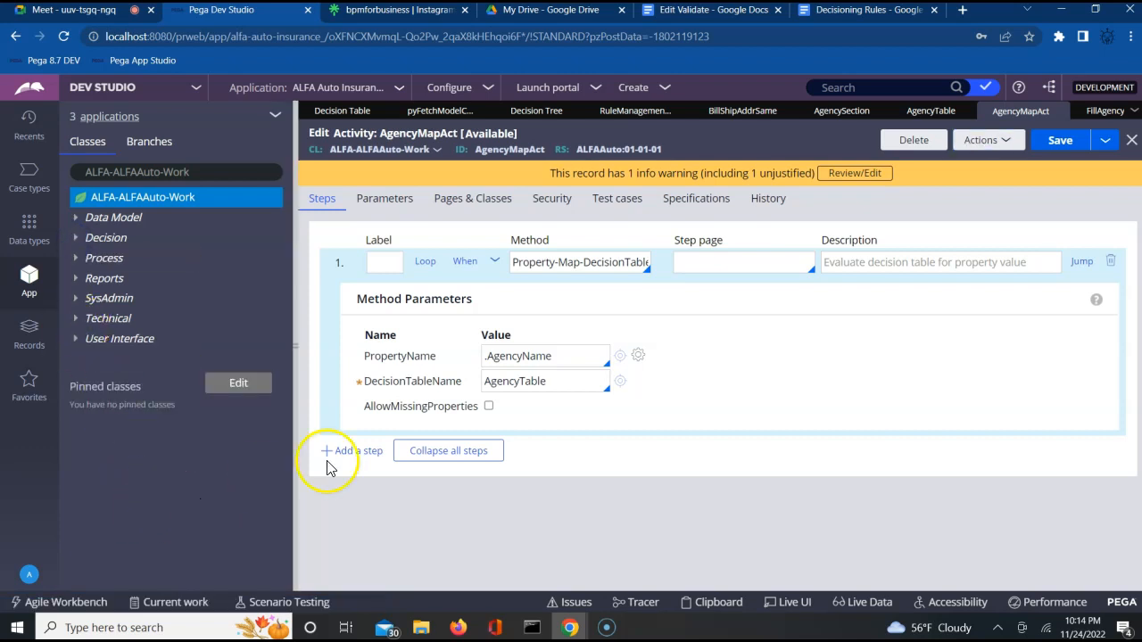
{"action": "left_click", "coordinate": [786, 112]}
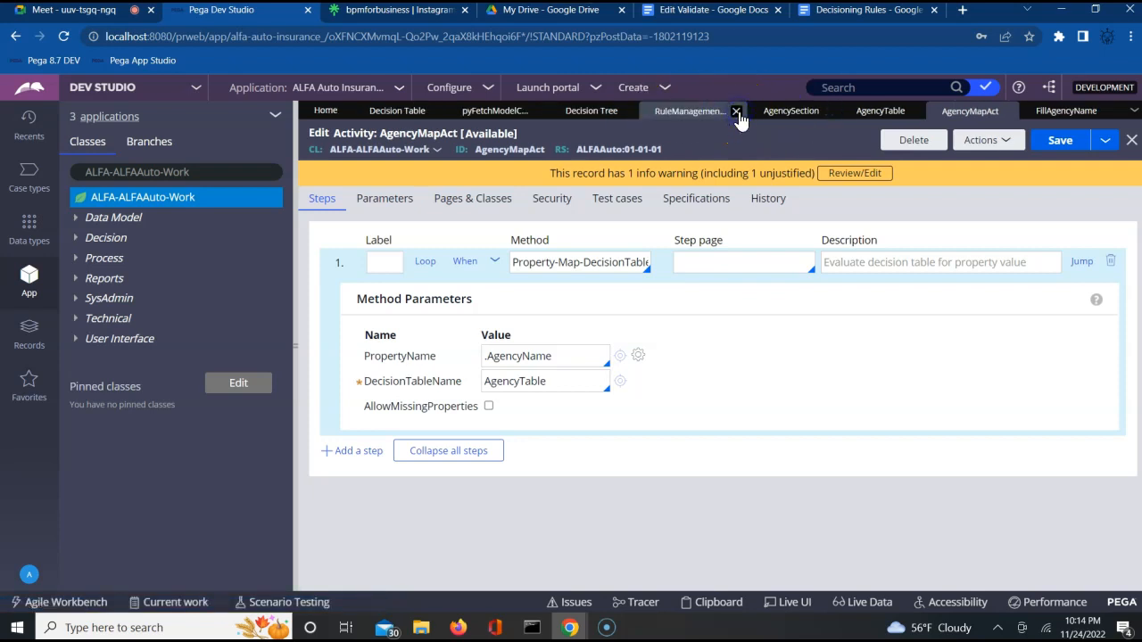
{"action": "left_click", "coordinate": [737, 112]}
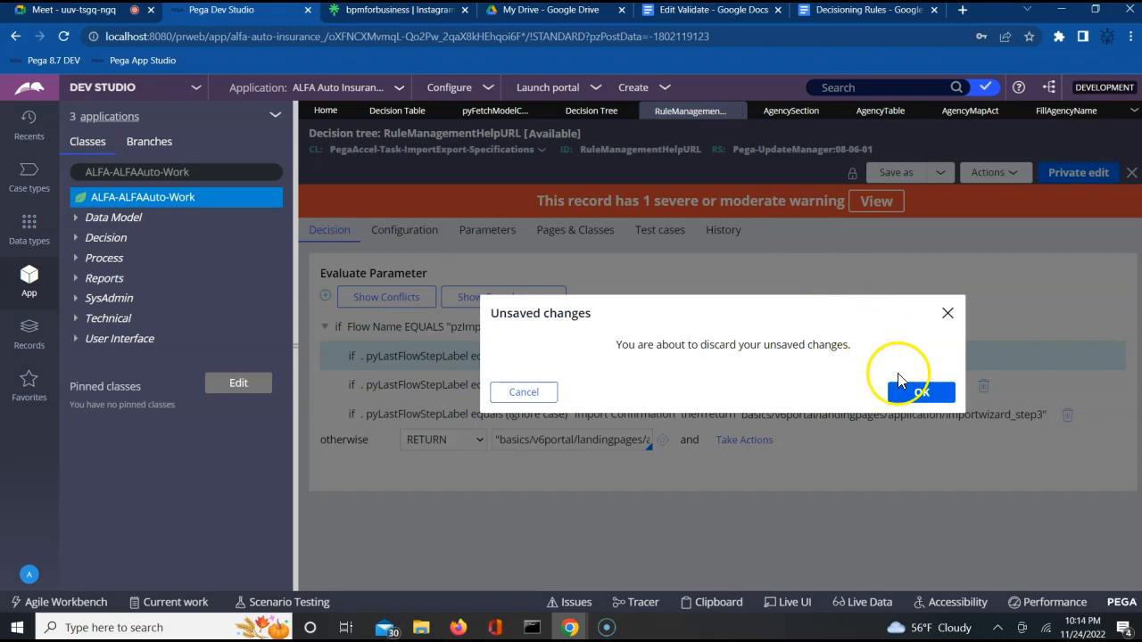
{"action": "left_click", "coordinate": [925, 397]}
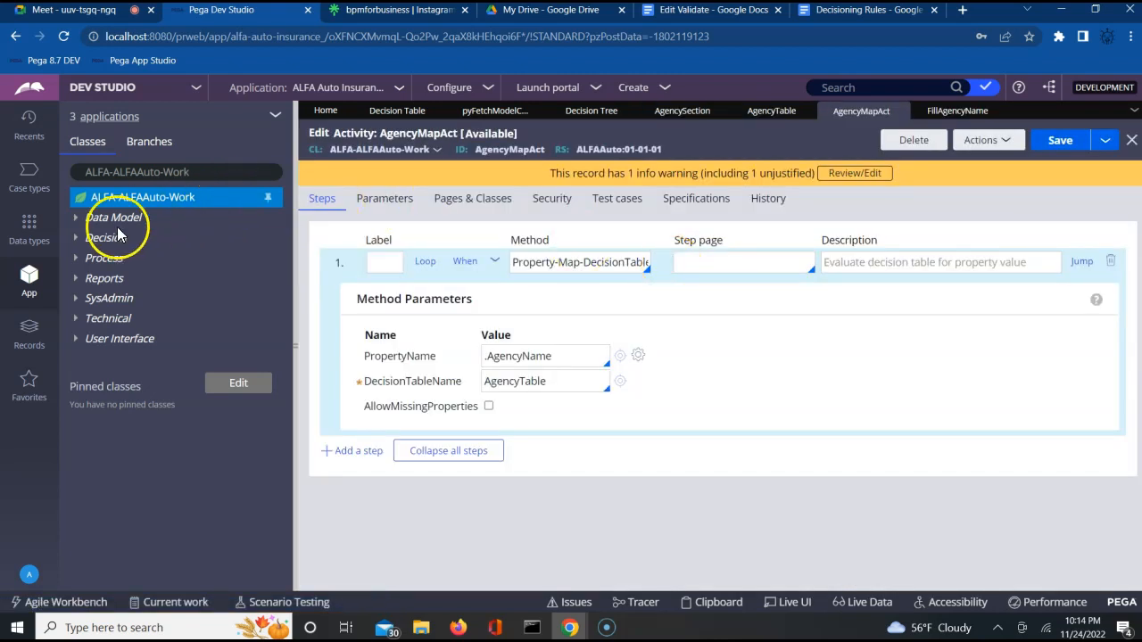
{"action": "left_click", "coordinate": [77, 259]}
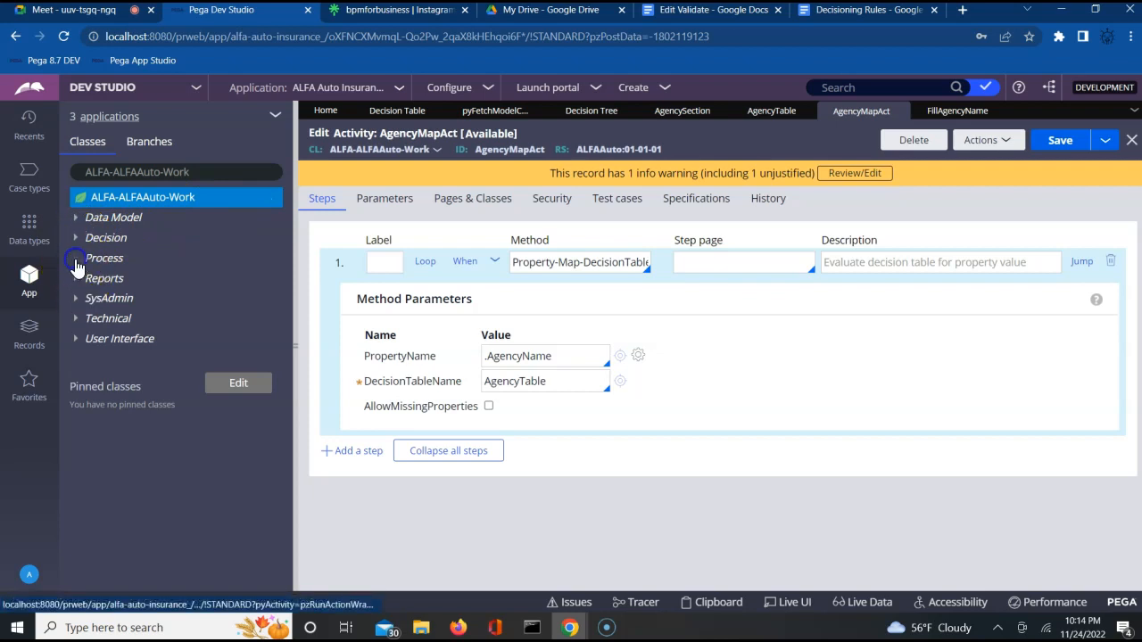
{"action": "left_click", "coordinate": [88, 278]}
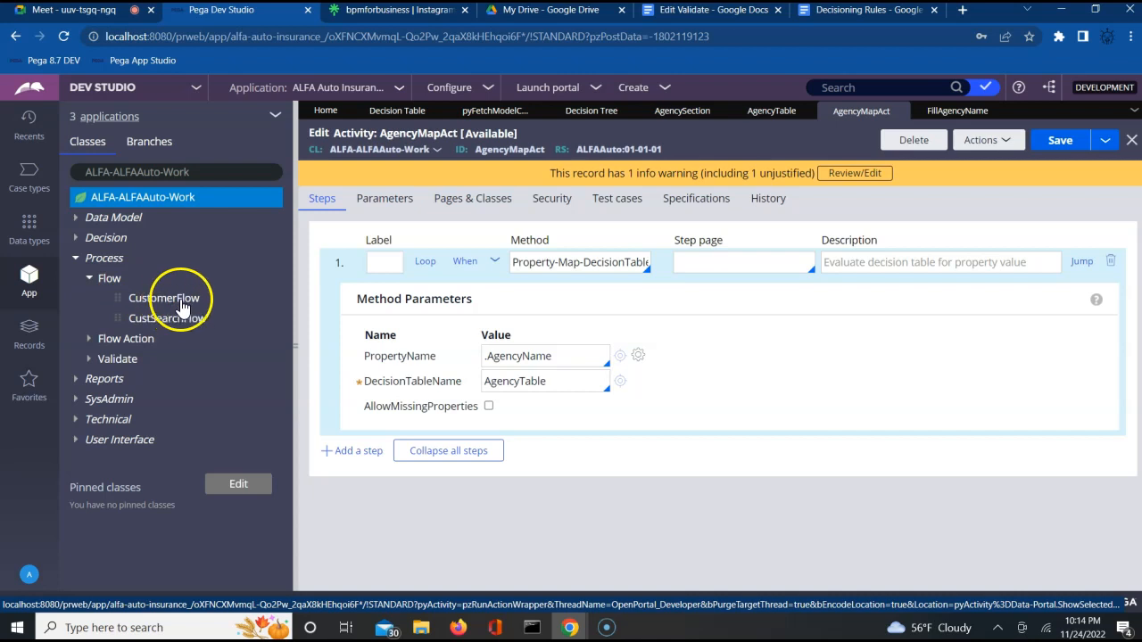
Step: Open the CustomerFlow rule from Process > Flow and run it from its Actions menu
{"action": "left_click", "coordinate": [179, 300]}
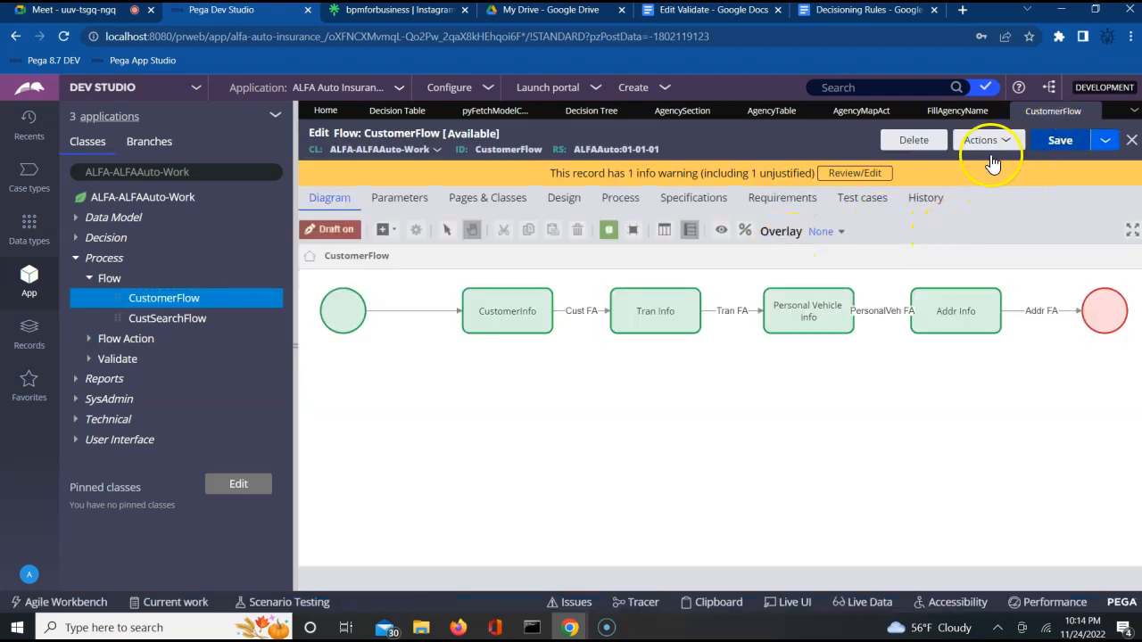
{"action": "left_click", "coordinate": [1006, 140]}
{"action": "left_click", "coordinate": [898, 162]}
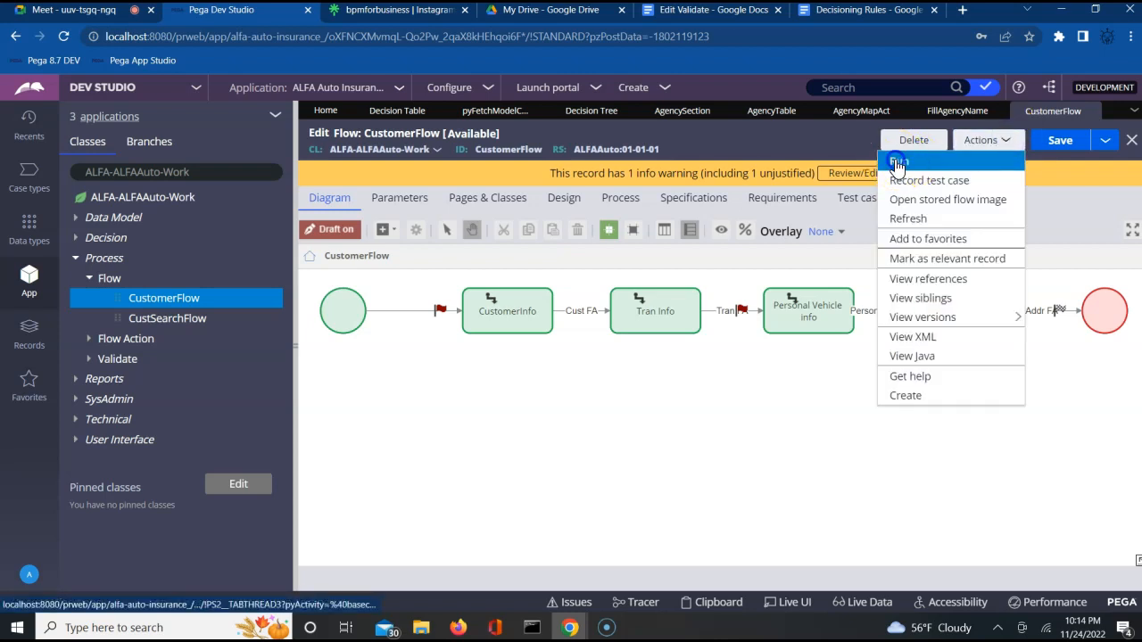
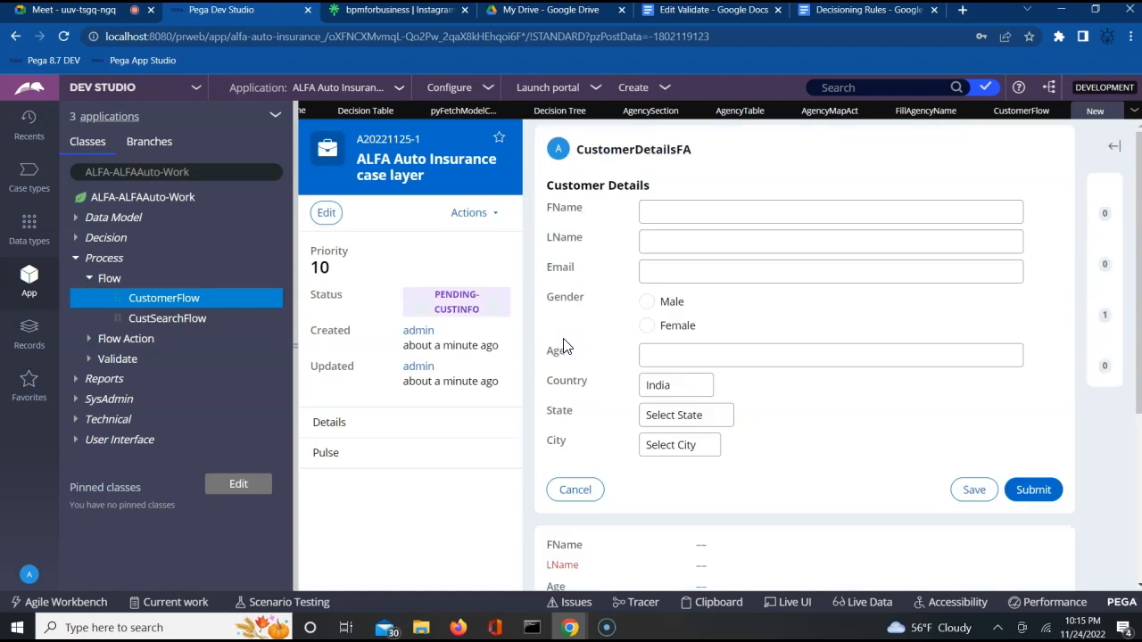
Step: Enter the customer's first and last name on the case form
{"action": "left_click", "coordinate": [657, 208]}
{"action": "key", "text": "Tab"}
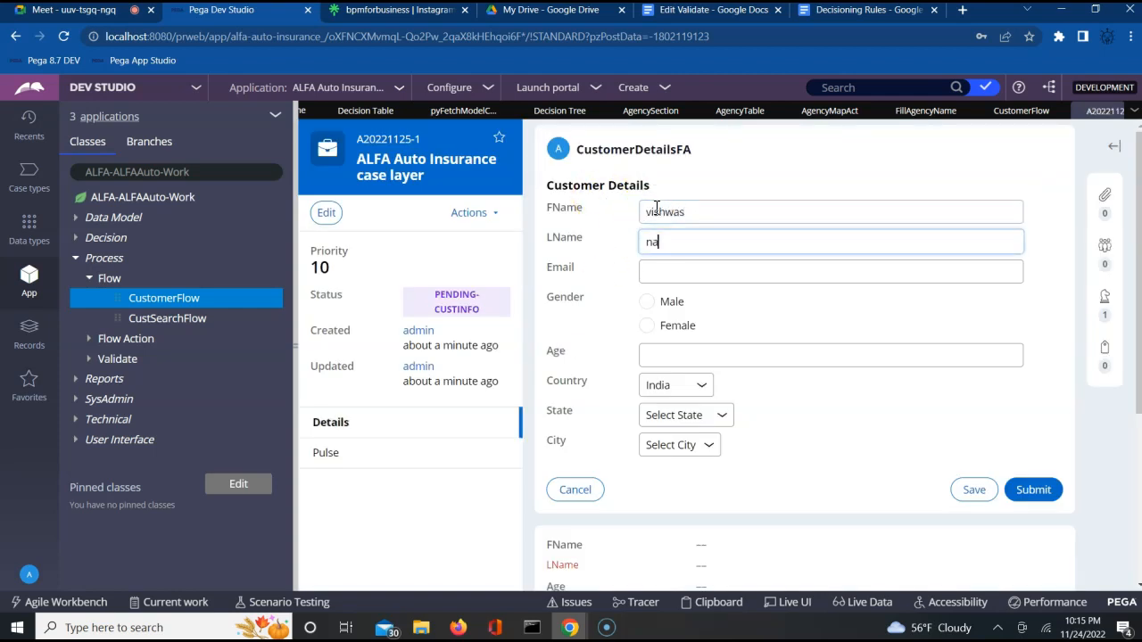
{"action": "key", "text": "Tab"}
Step: Choose Male, age 25, state Karnataka and city Bangalore, then submit the customer details
{"action": "key", "text": "Tab"}
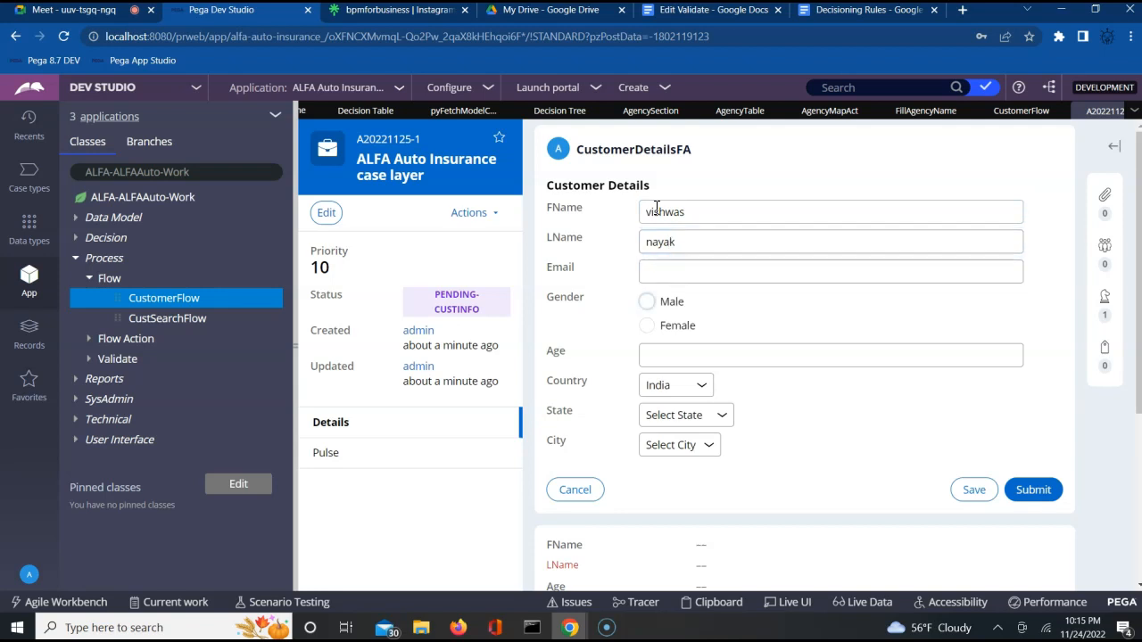
{"action": "left_click", "coordinate": [648, 302]}
{"action": "key", "text": "Tab"}
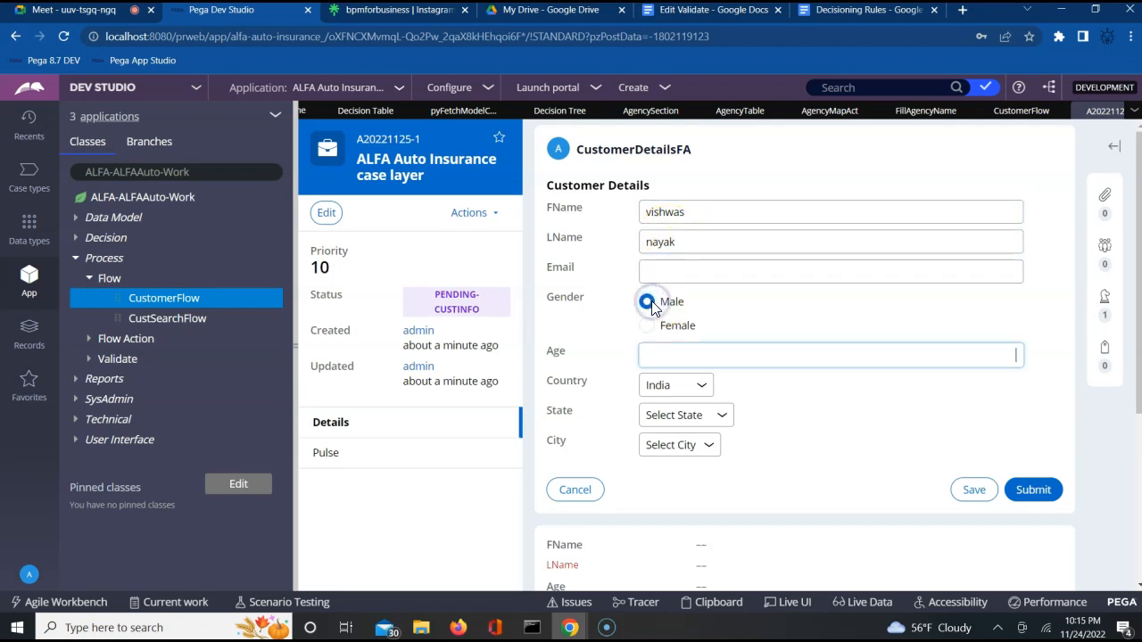
{"action": "type", "text": "25"}
{"action": "left_click", "coordinate": [676, 419]}
{"action": "left_click", "coordinate": [680, 451]}
{"action": "left_click", "coordinate": [680, 446]}
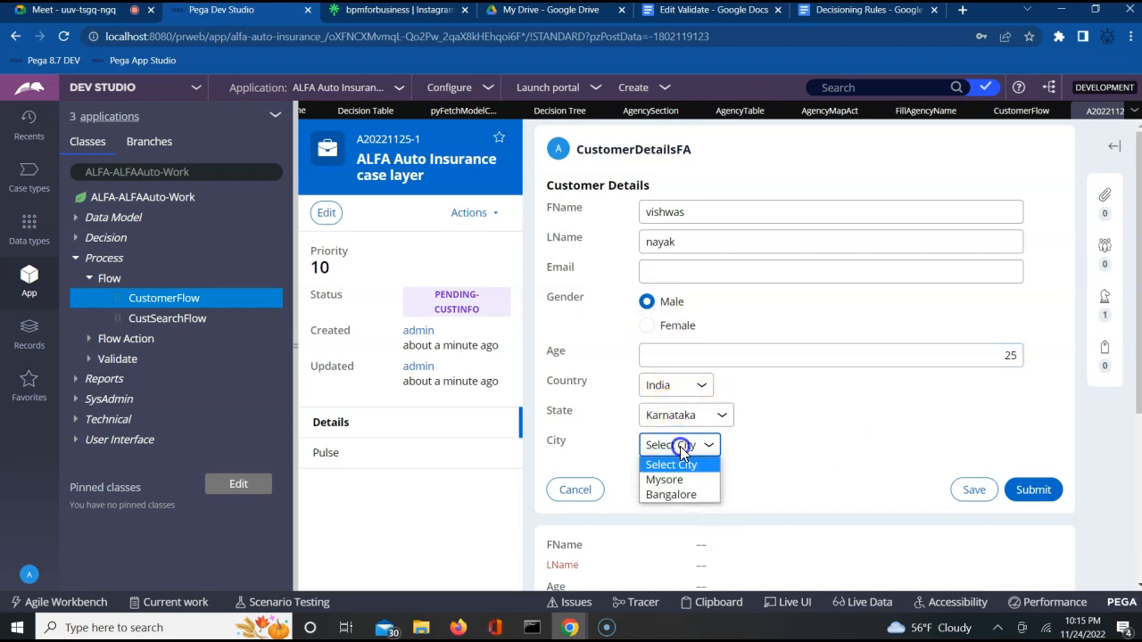
{"action": "left_click", "coordinate": [673, 495]}
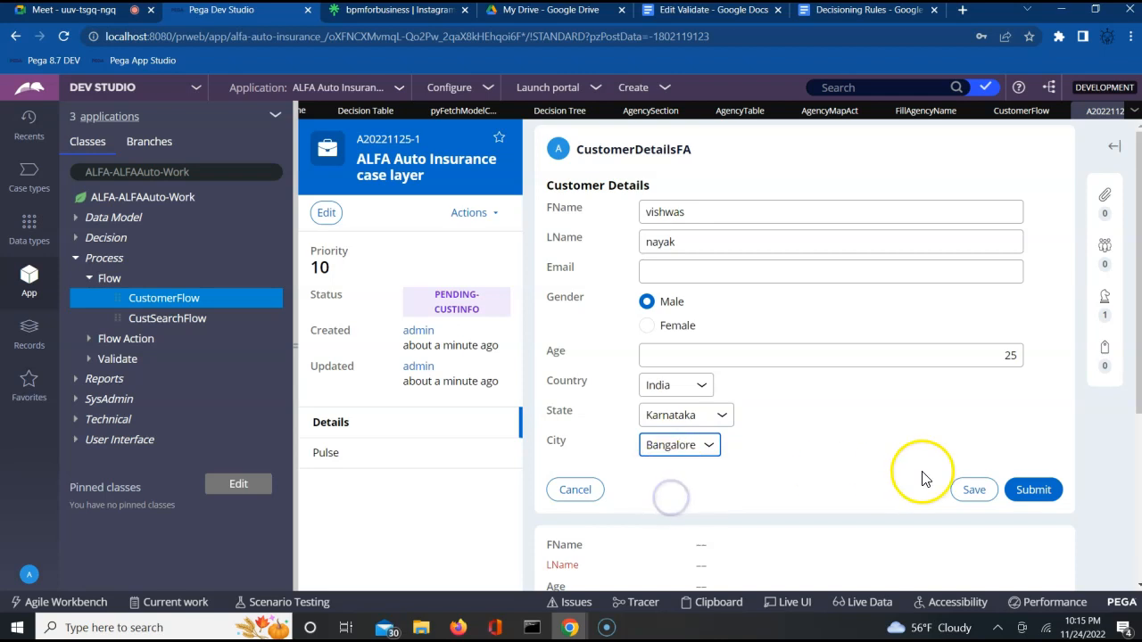
{"action": "left_click", "coordinate": [1028, 489]}
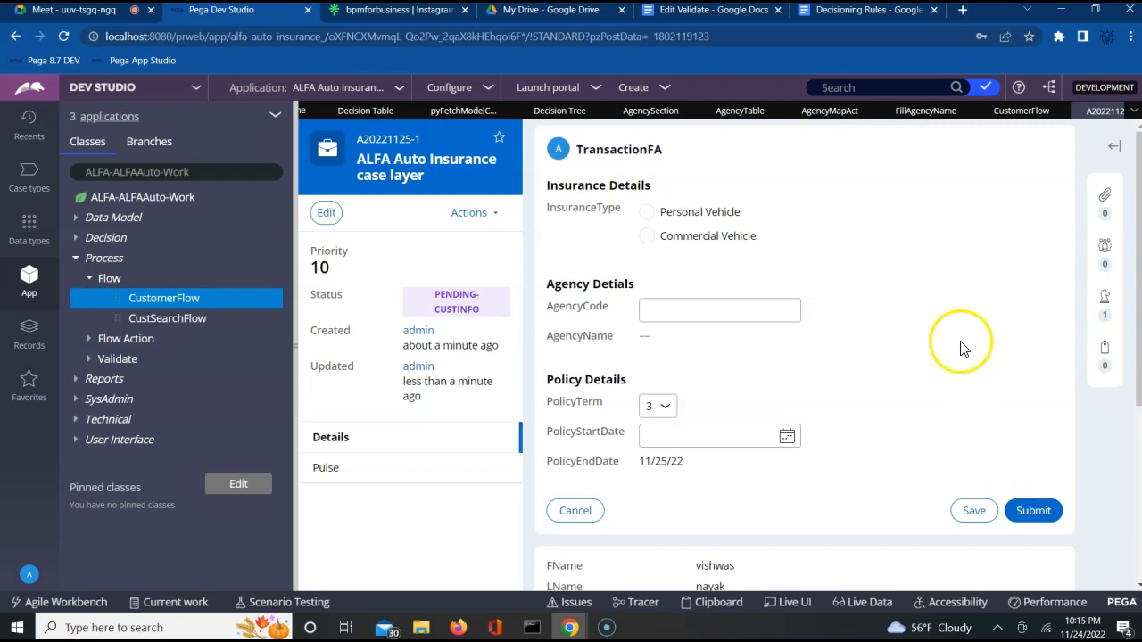
Step: Choose Personal Vehicle and enter agency code 428345, which fills AgencyName with NoAgency
{"action": "left_click", "coordinate": [648, 214]}
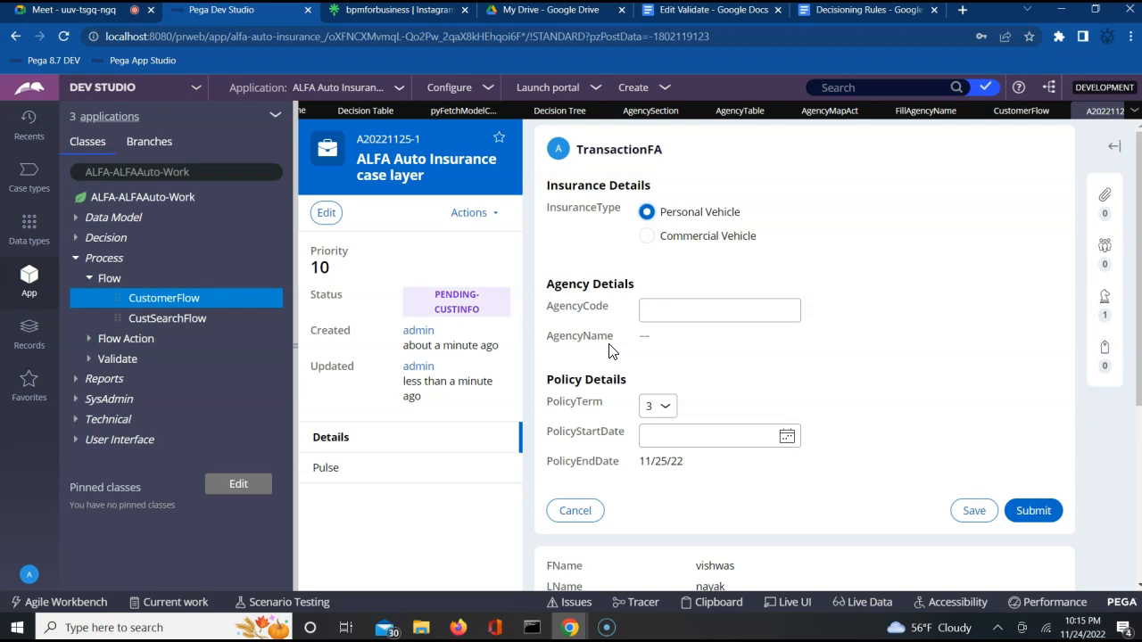
{"action": "left_click", "coordinate": [667, 307]}
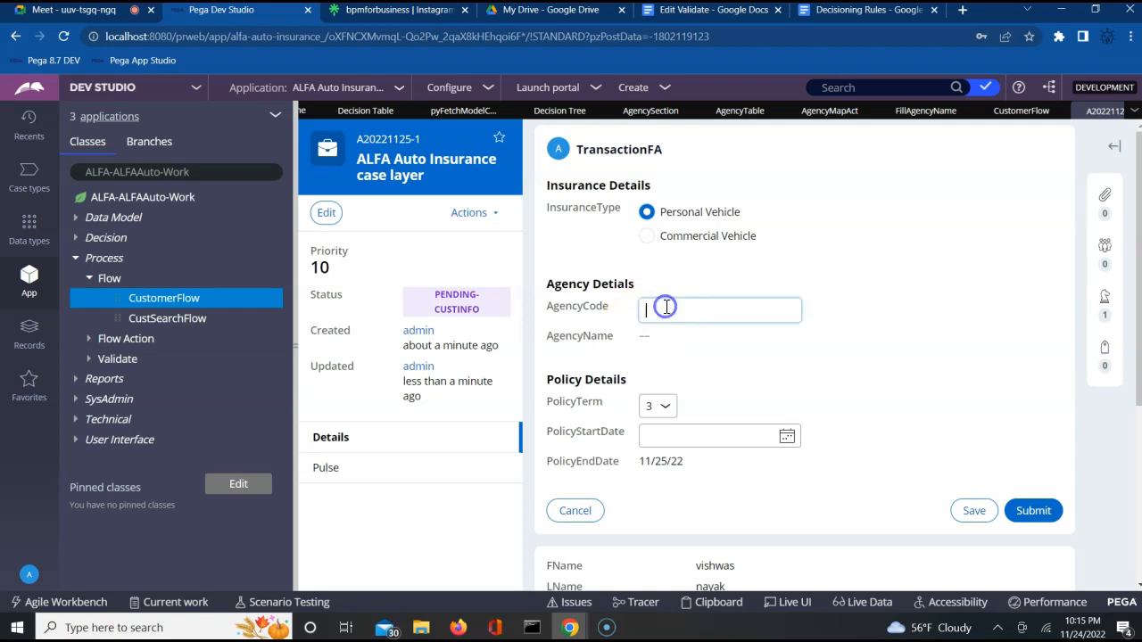
{"action": "type", "text": "428345"}
{"action": "left_click", "coordinate": [714, 313]}
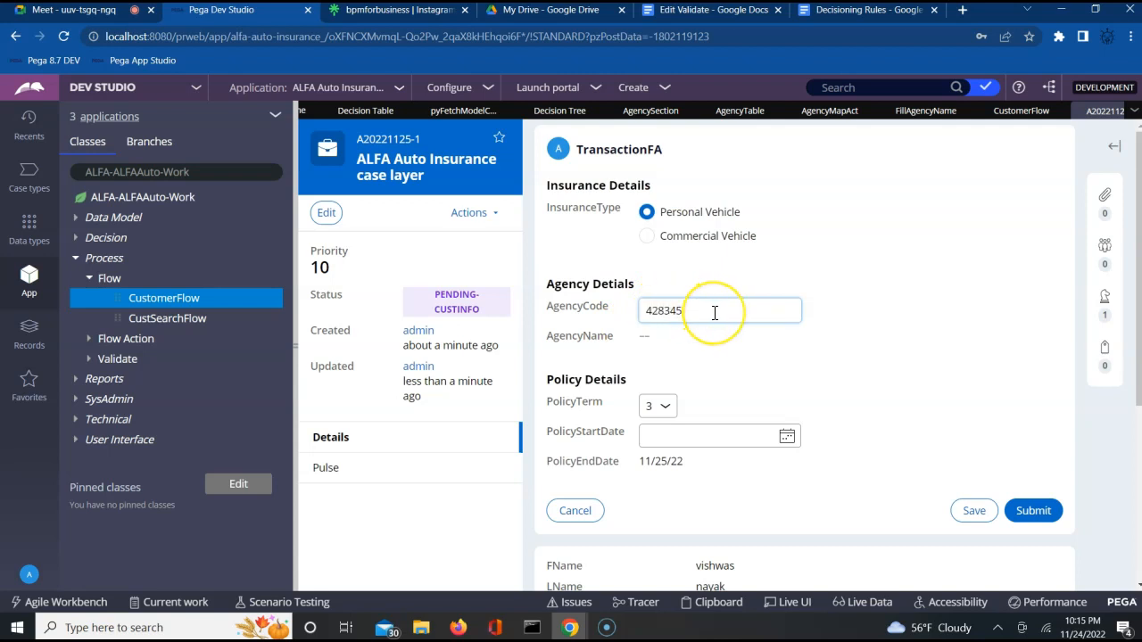
{"action": "key", "text": "Tab"}
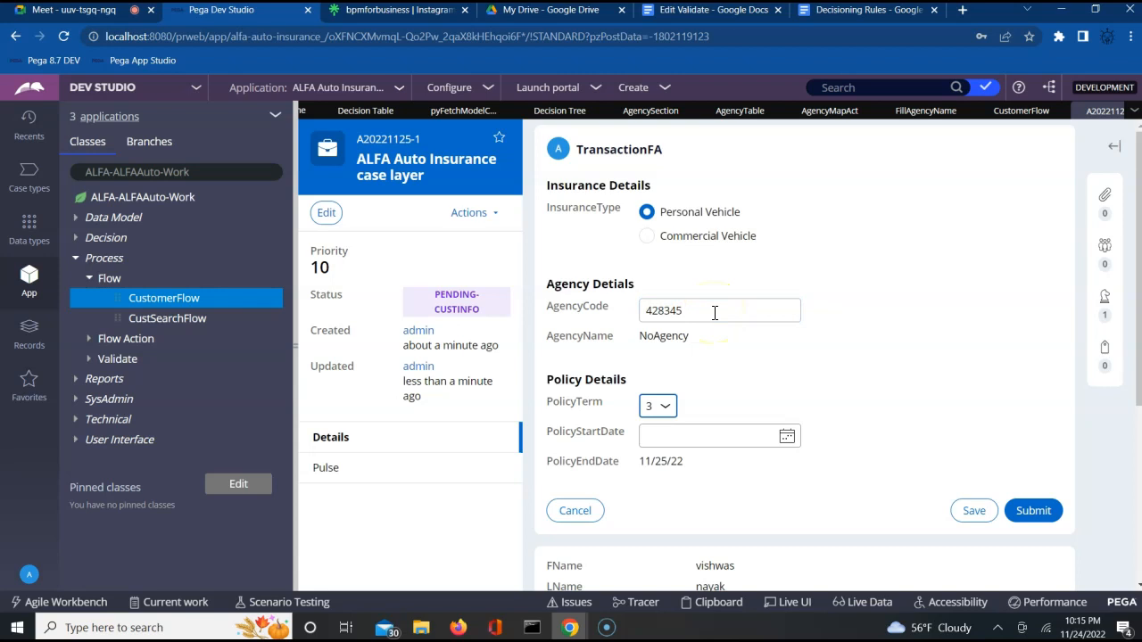
{"action": "double_click", "coordinate": [684, 337]}
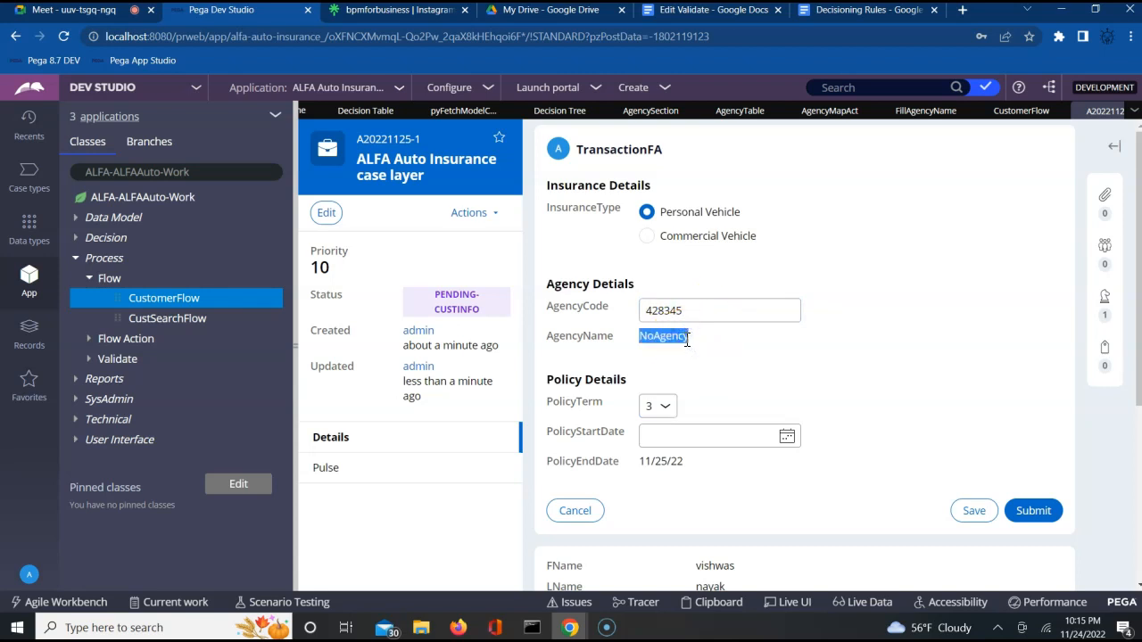
{"action": "left_click", "coordinate": [1024, 438]}
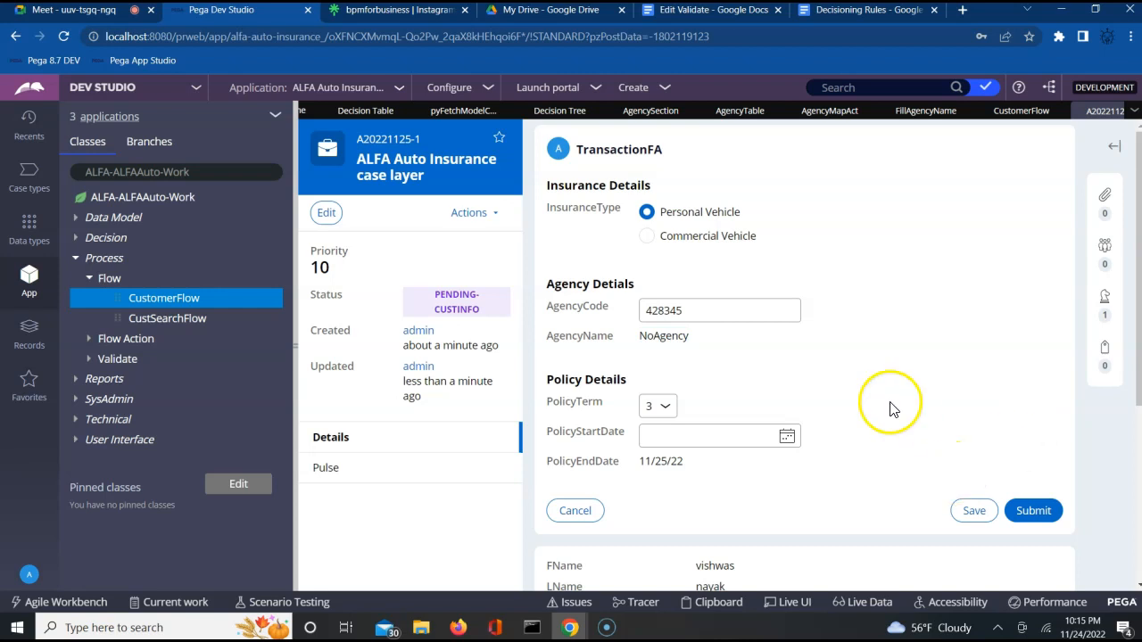
Step: Start the Tracer, check AgencyTable's valid agency codes, and return to case A20221125-1
{"action": "left_click", "coordinate": [643, 603]}
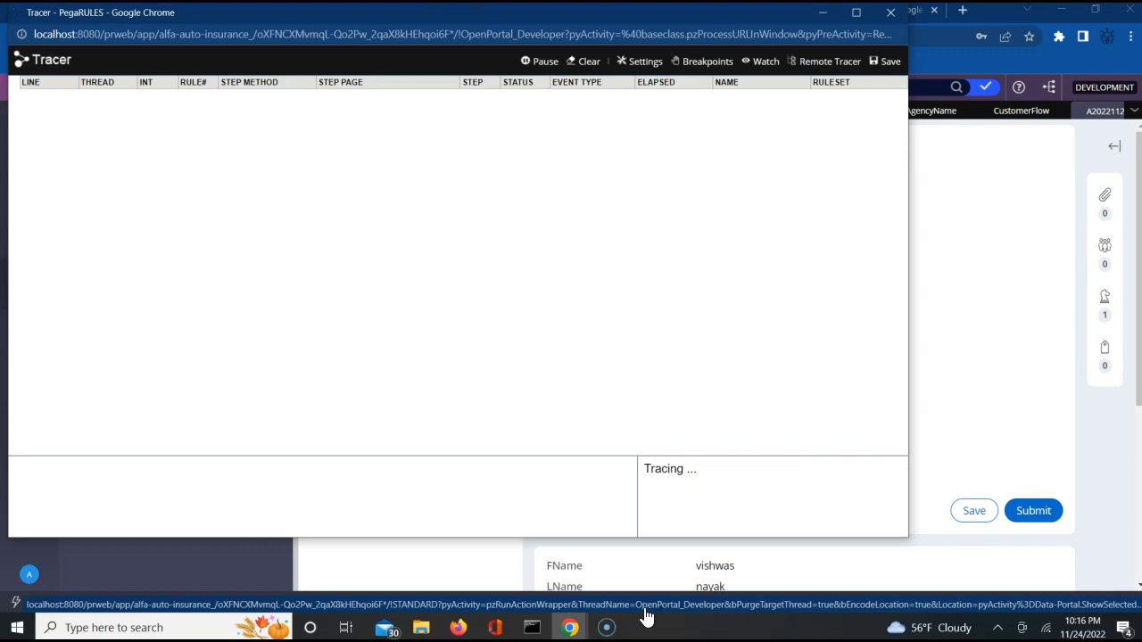
{"action": "left_click", "coordinate": [1004, 408]}
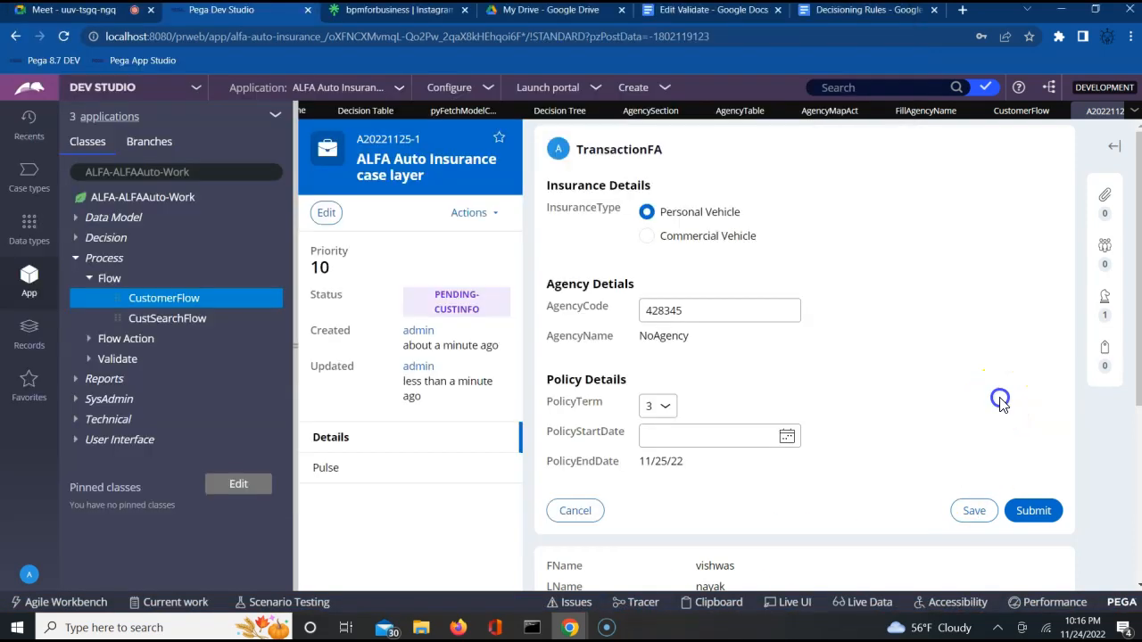
{"action": "left_click", "coordinate": [740, 110]}
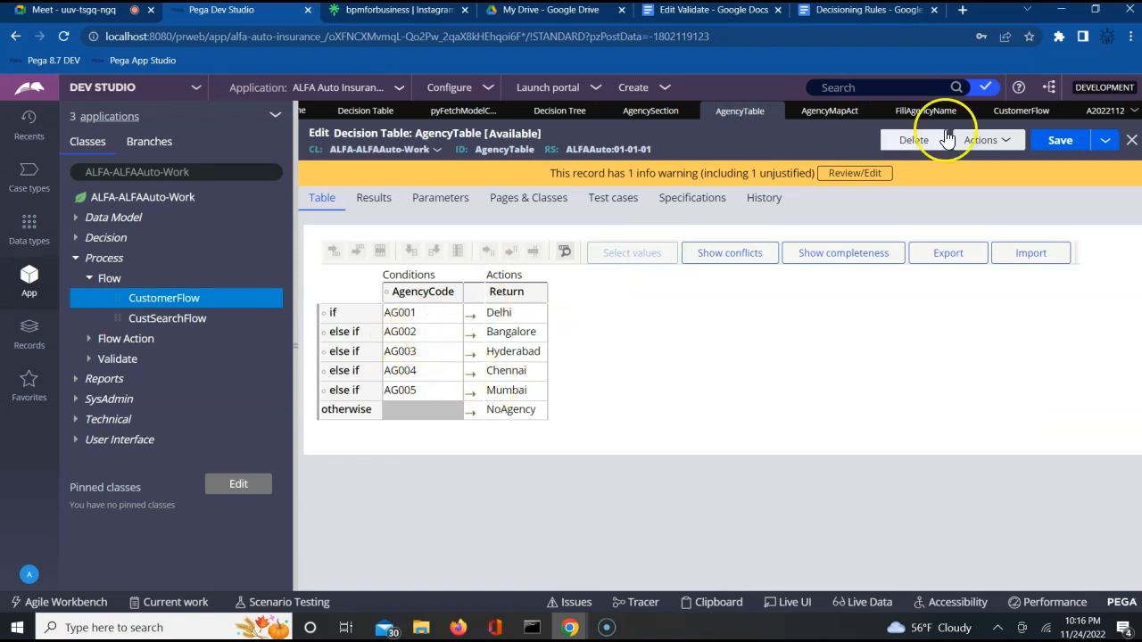
{"action": "left_click", "coordinate": [1106, 111]}
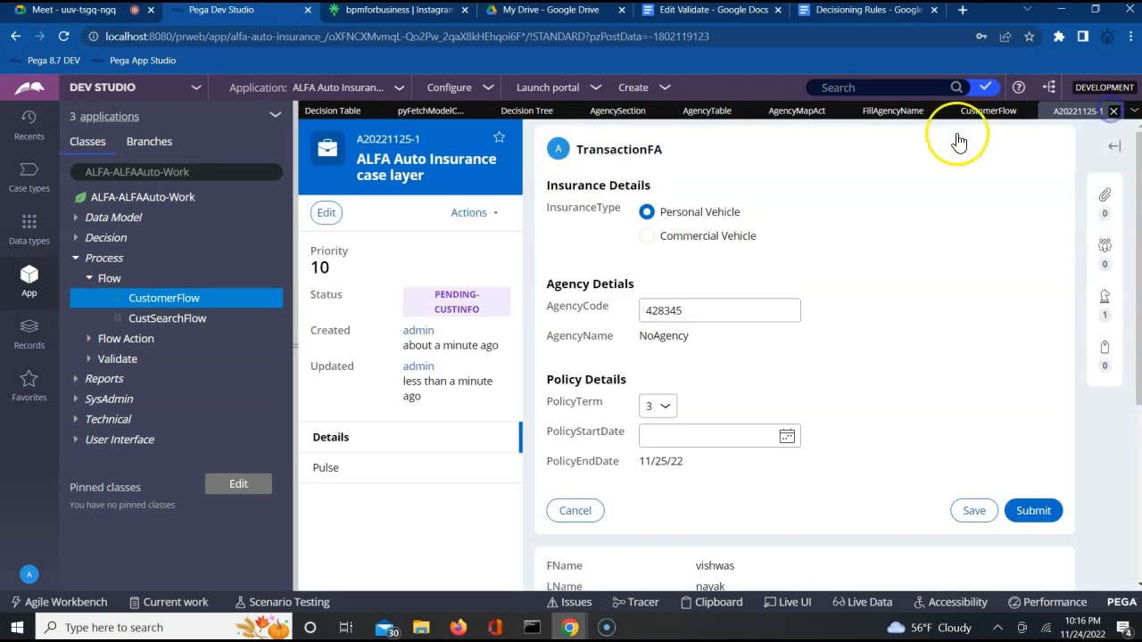
Step: Replace the agency code 428345 with AG002 and confirm AgencyName auto-fills as Bangalore
{"action": "double_click", "coordinate": [672, 309]}
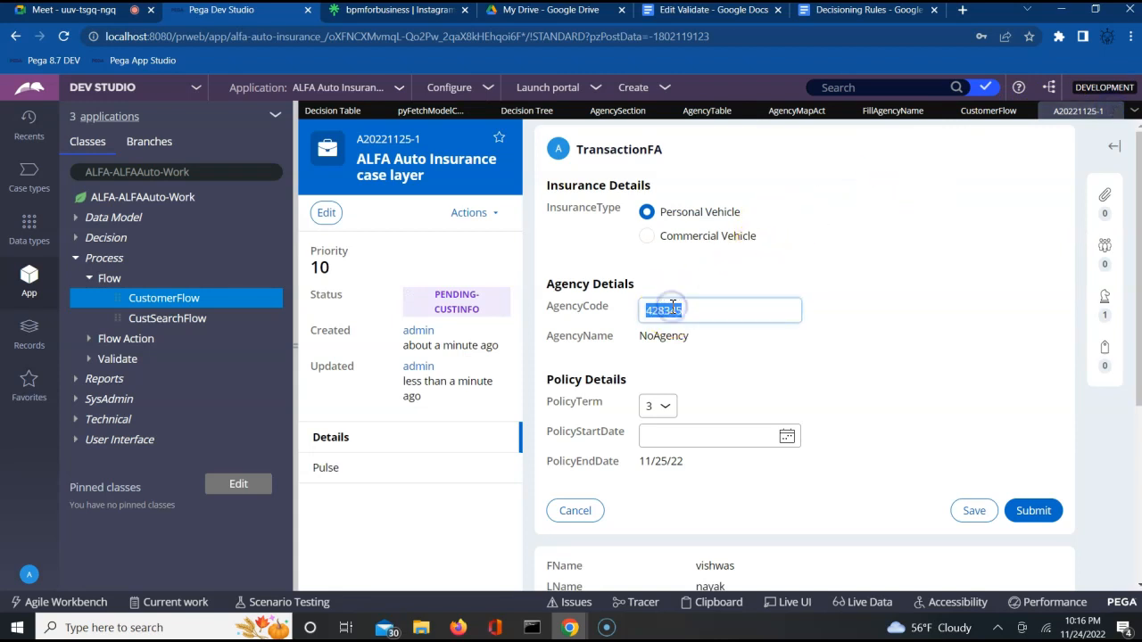
{"action": "type", "text": "AG002"}
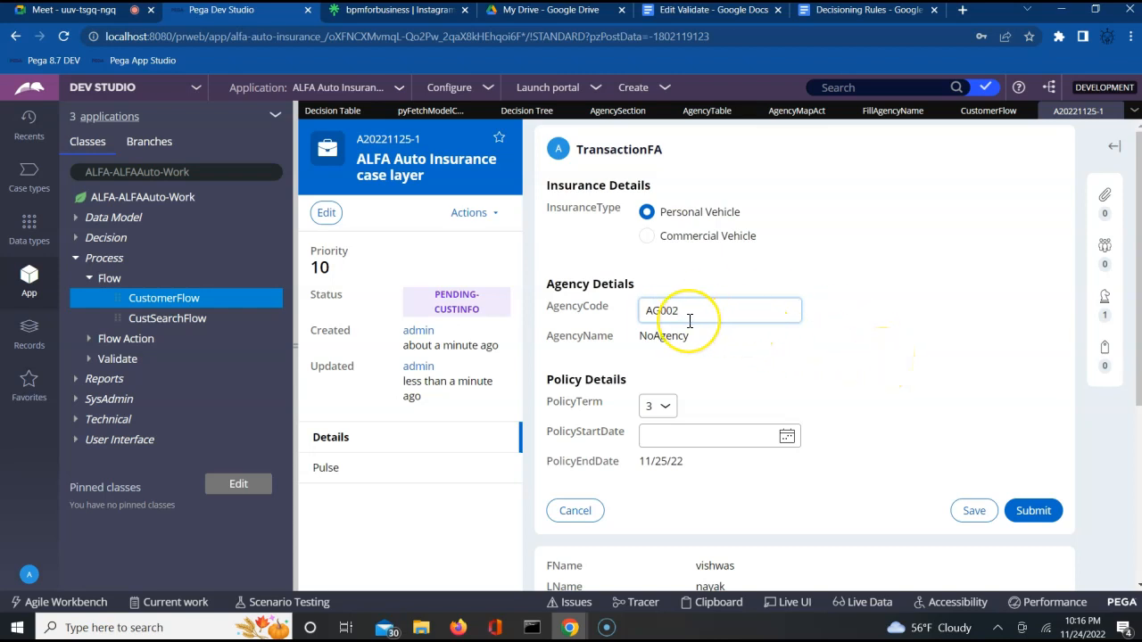
{"action": "key", "text": "Tab"}
{"action": "left_click", "coordinate": [682, 353]}
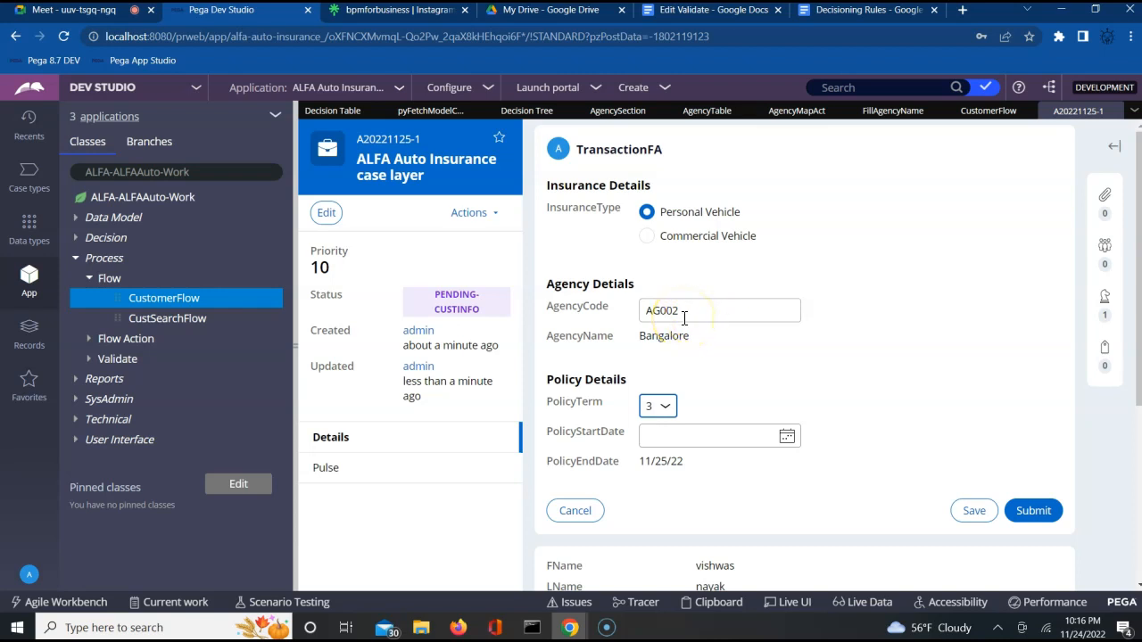
{"action": "double_click", "coordinate": [664, 337]}
{"action": "left_click", "coordinate": [704, 340]}
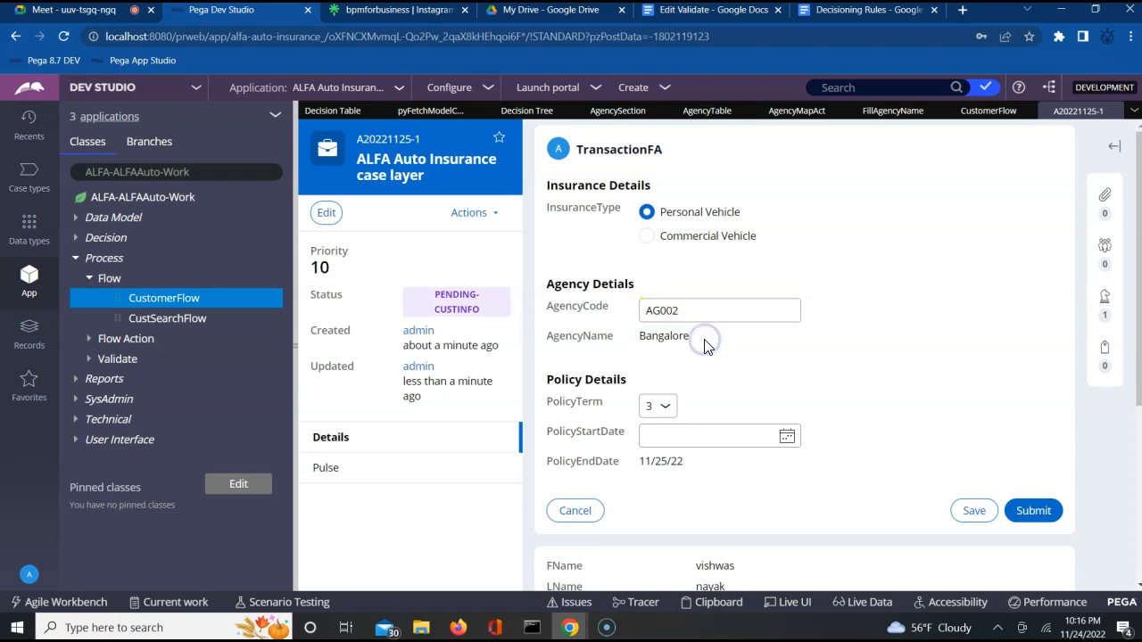
{"action": "double_click", "coordinate": [657, 337]}
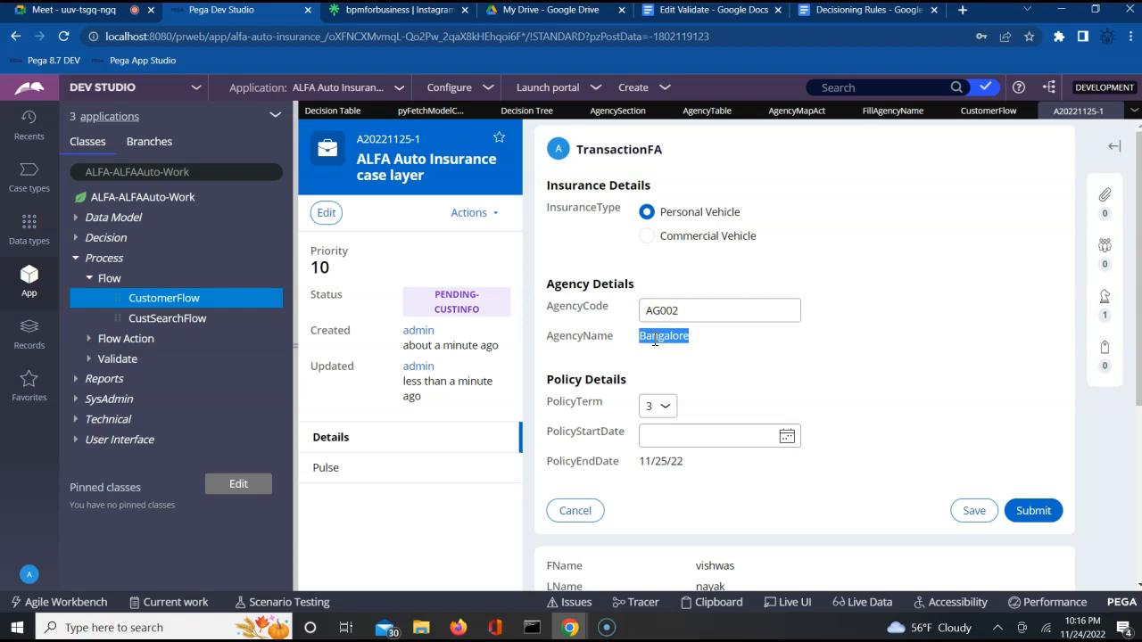
{"action": "double_click", "coordinate": [660, 339]}
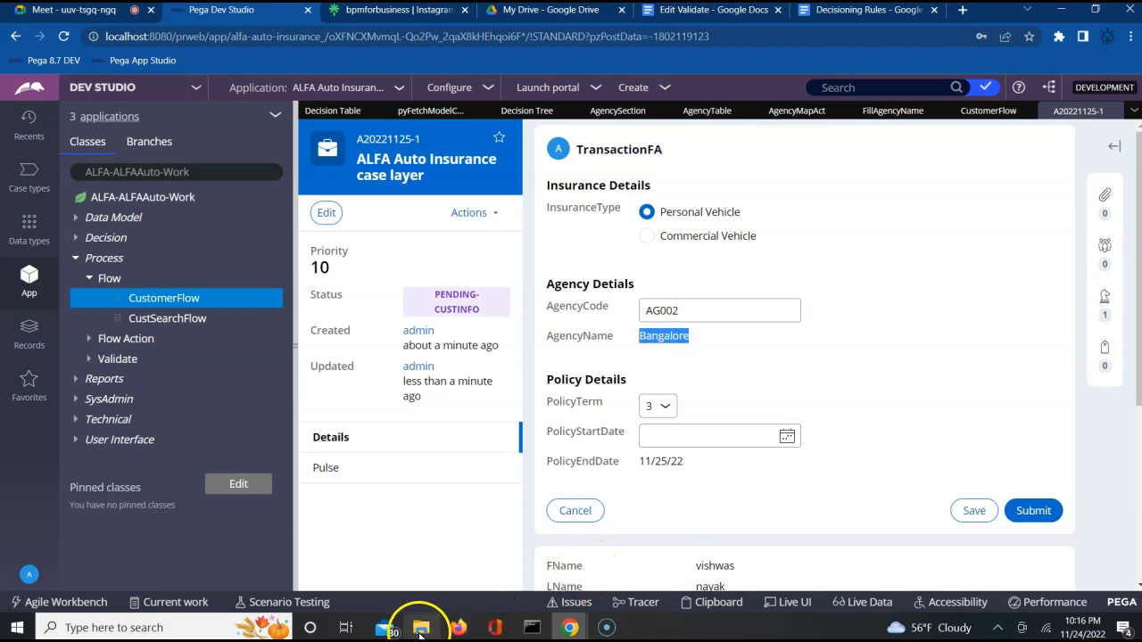
Step: Bring the Tracer forward, pause tracing, and open the event's =unnamed= parameter page
{"action": "left_click", "coordinate": [562, 635]}
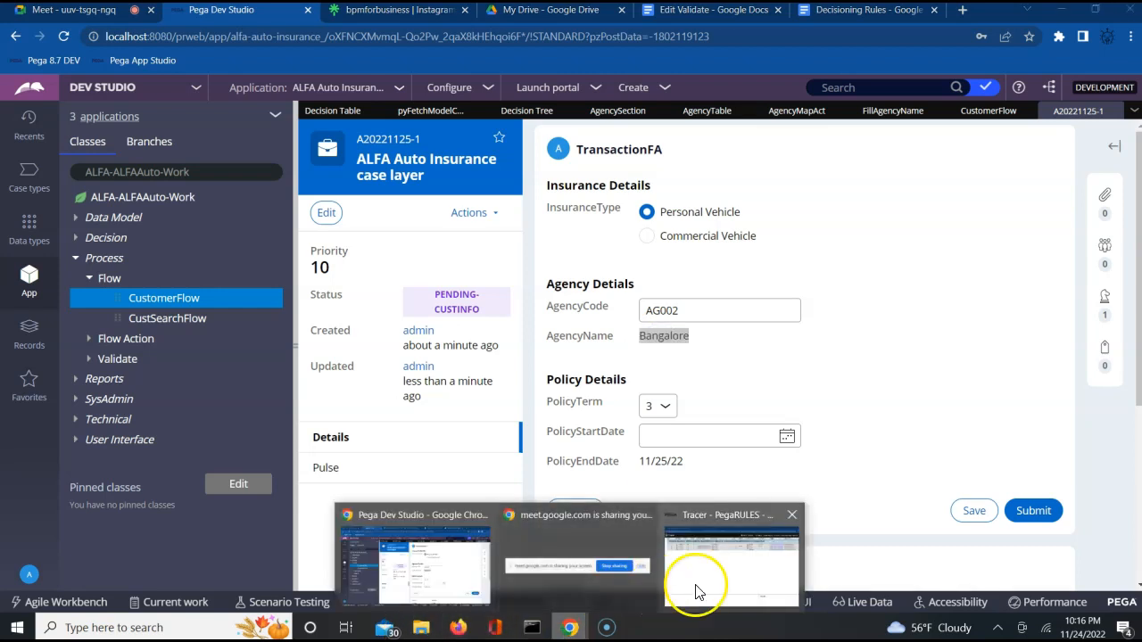
{"action": "left_click", "coordinate": [696, 589]}
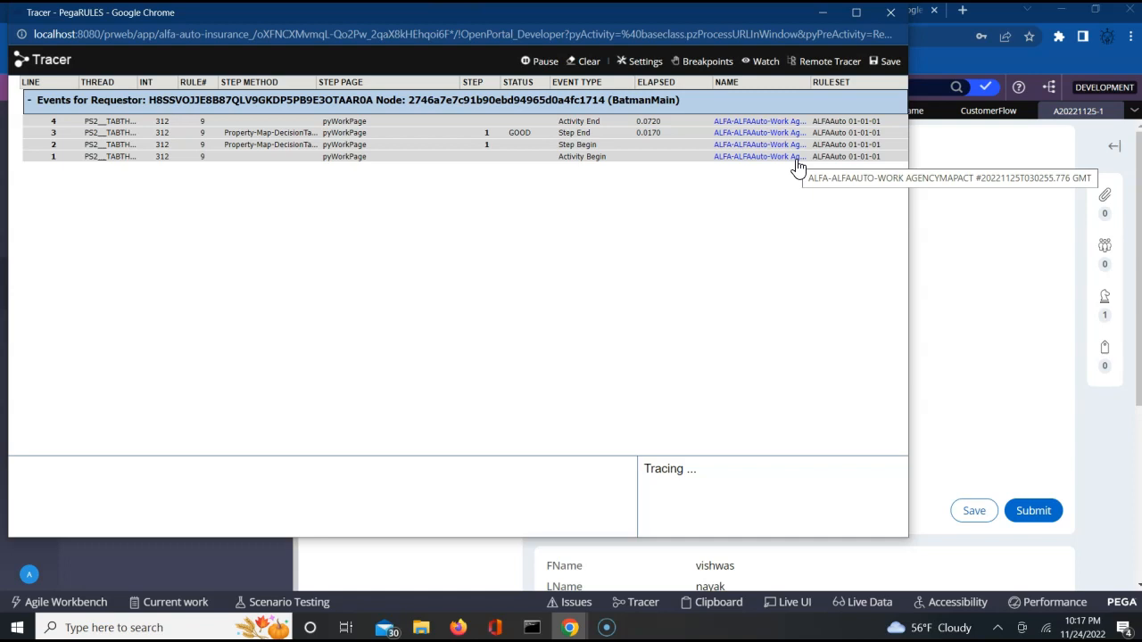
{"action": "left_click", "coordinate": [537, 63]}
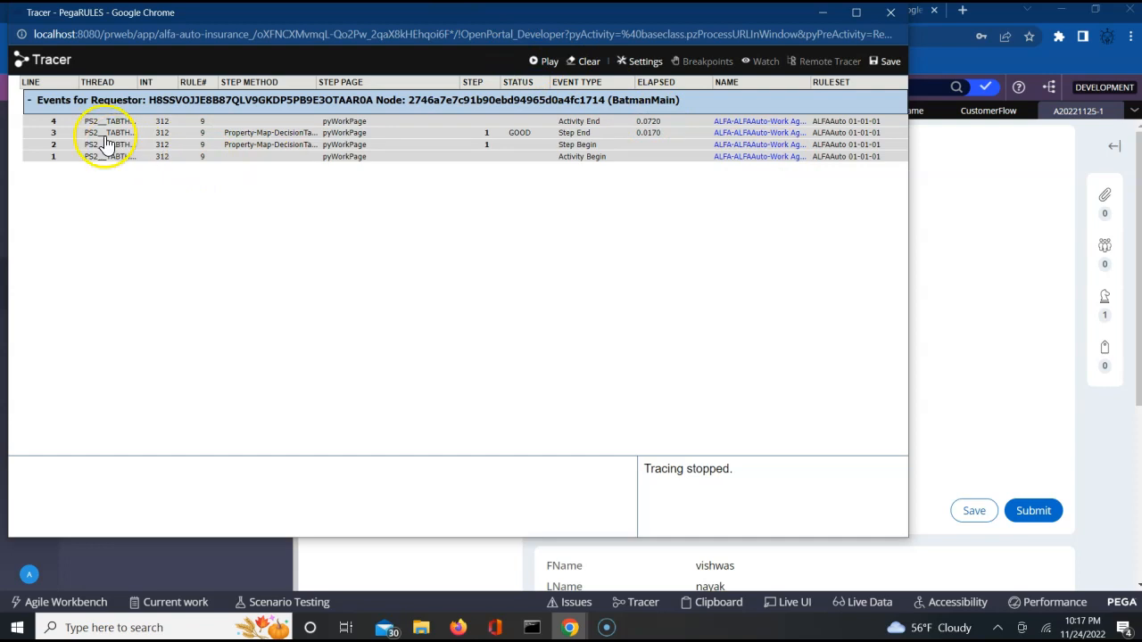
{"action": "left_click", "coordinate": [53, 125]}
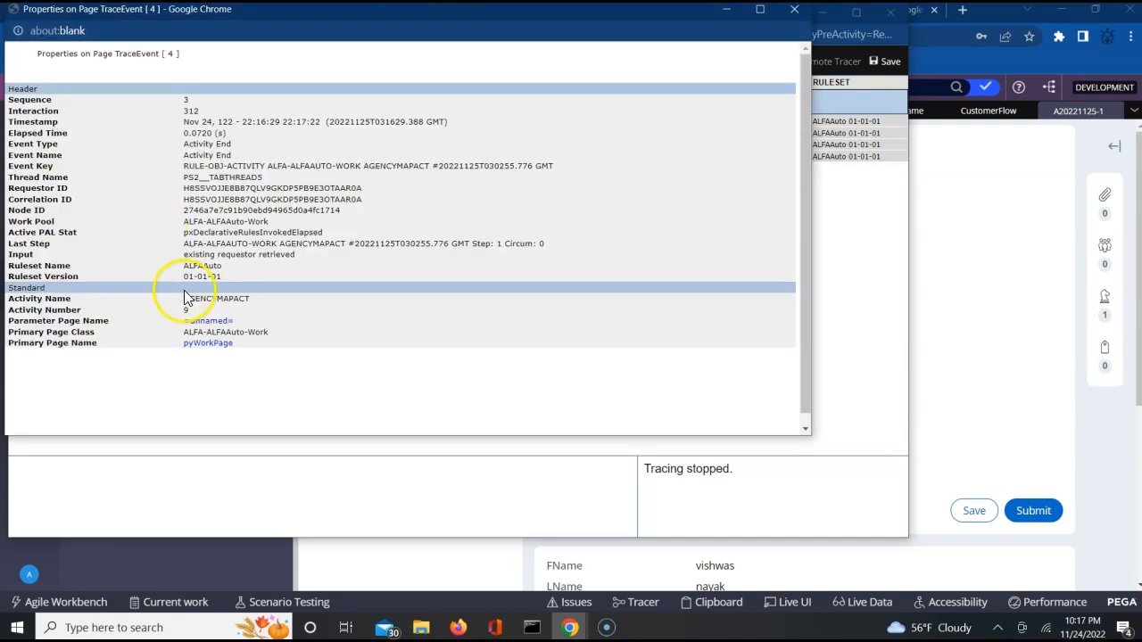
{"action": "left_click", "coordinate": [202, 323]}
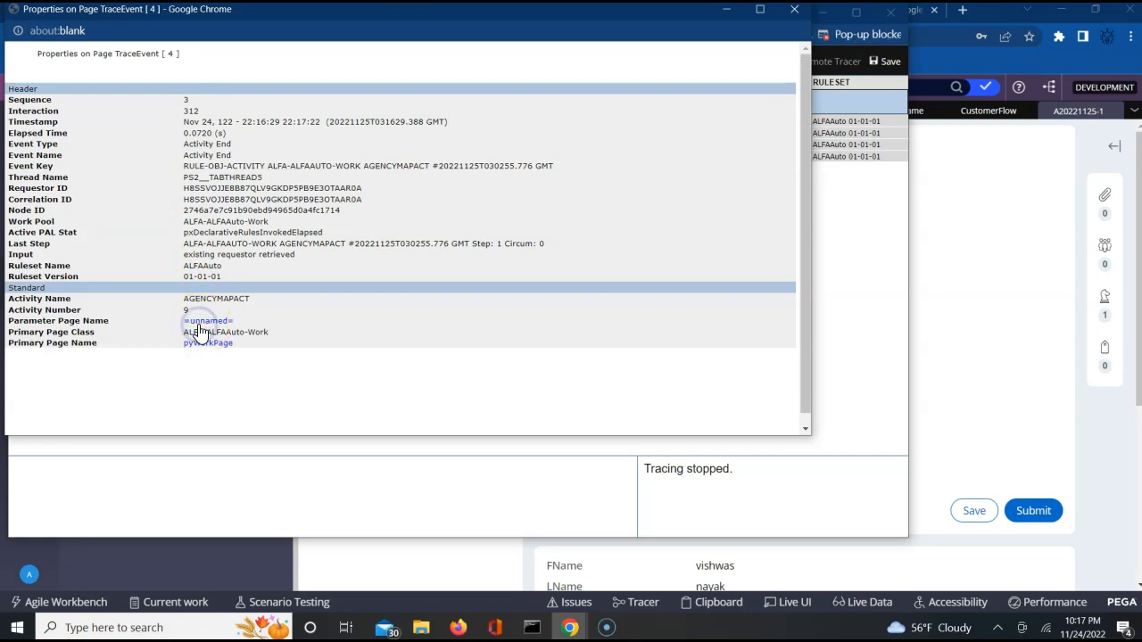
Step: Always allow pop-ups from localhost:8080 and bring the trace event properties window forward
{"action": "left_click", "coordinate": [895, 36]}
{"action": "left_click", "coordinate": [895, 36]}
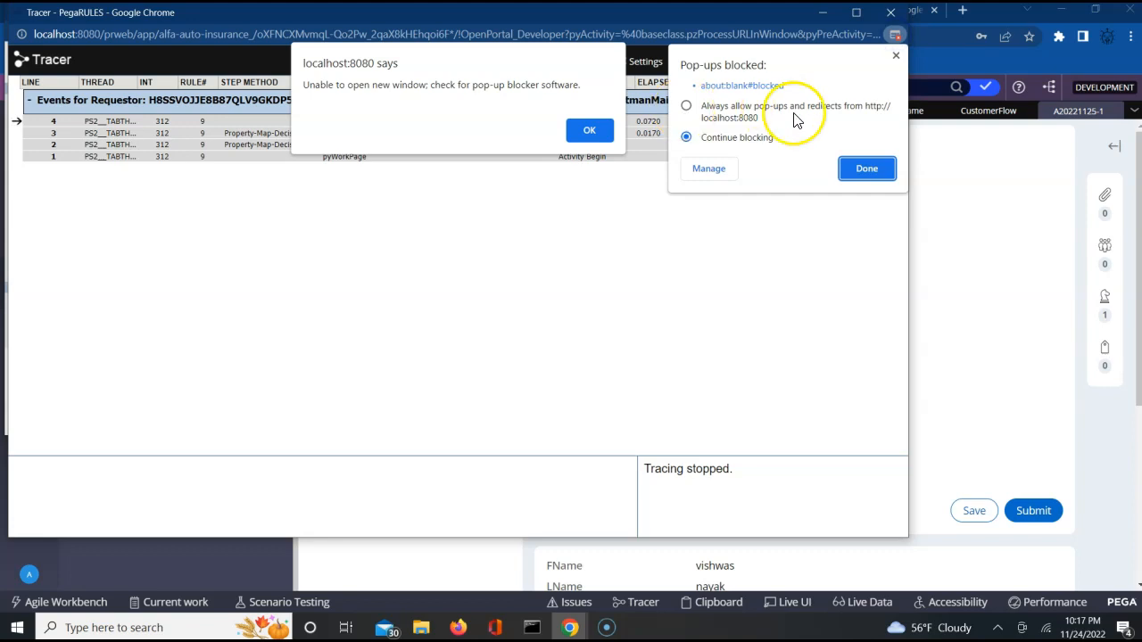
{"action": "left_click", "coordinate": [686, 106]}
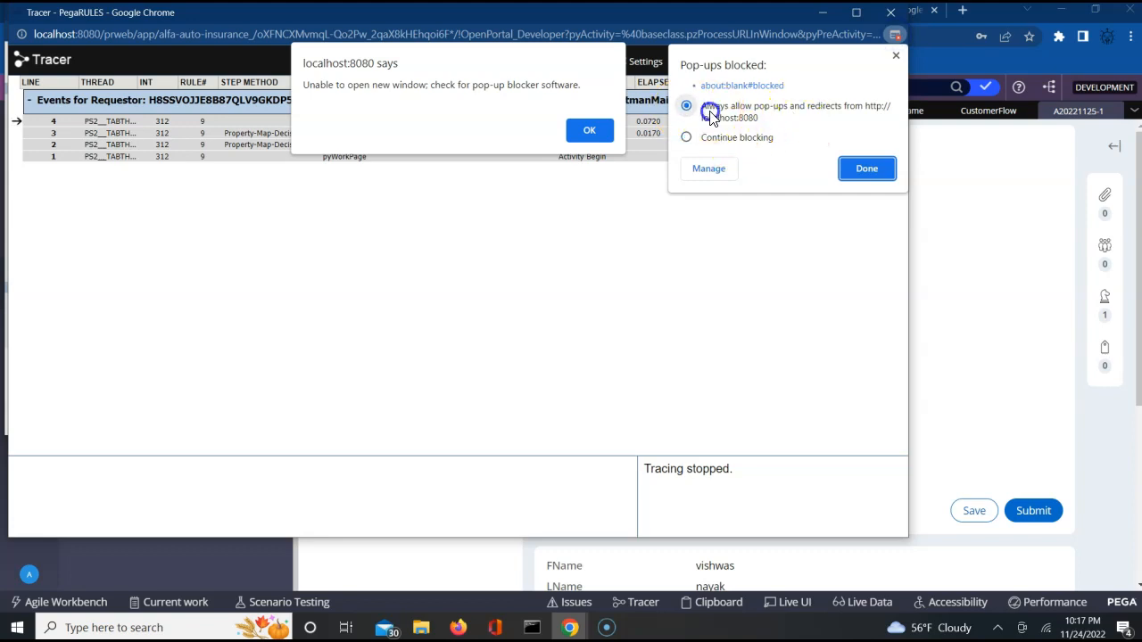
{"action": "left_click", "coordinate": [869, 168]}
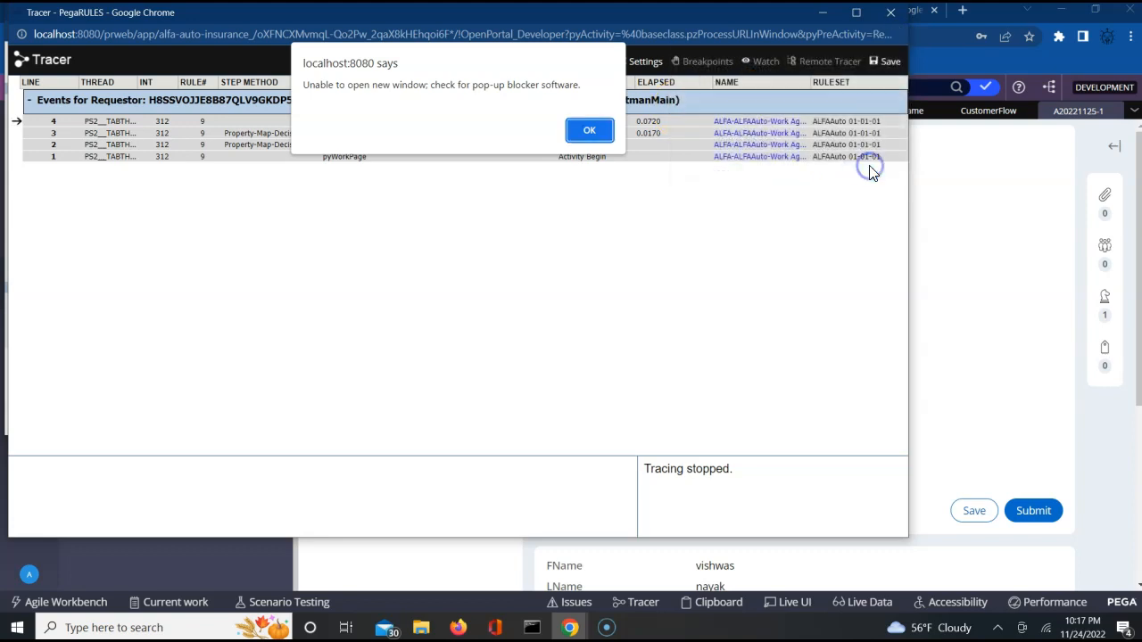
{"action": "left_click", "coordinate": [595, 130]}
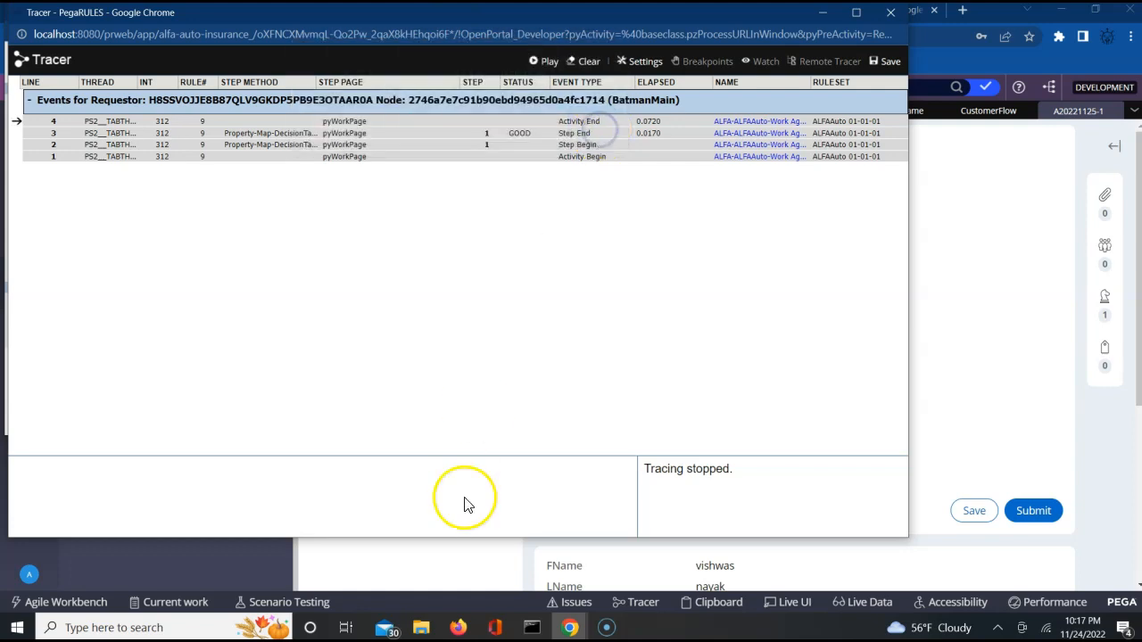
{"action": "left_click", "coordinate": [569, 627]}
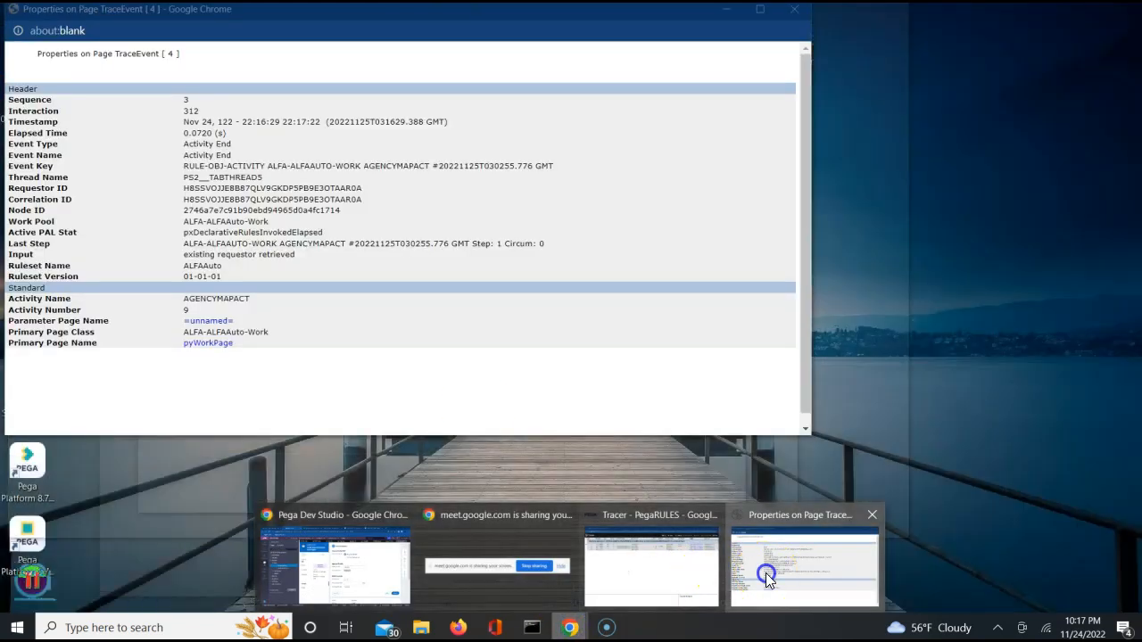
{"action": "left_click", "coordinate": [766, 572]}
Step: Check the empty =unnamed= page, then search pyWorkPage for 'Agency' to find AgencyName Bangalore
{"action": "left_click", "coordinate": [199, 323]}
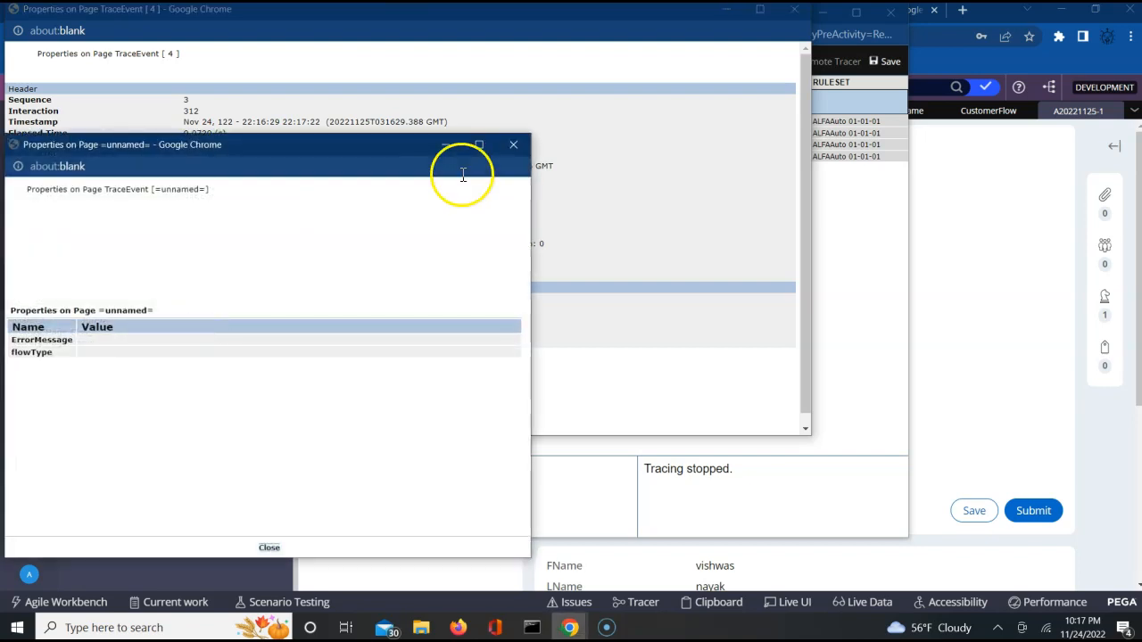
{"action": "left_click", "coordinate": [513, 145]}
{"action": "left_click", "coordinate": [211, 348]}
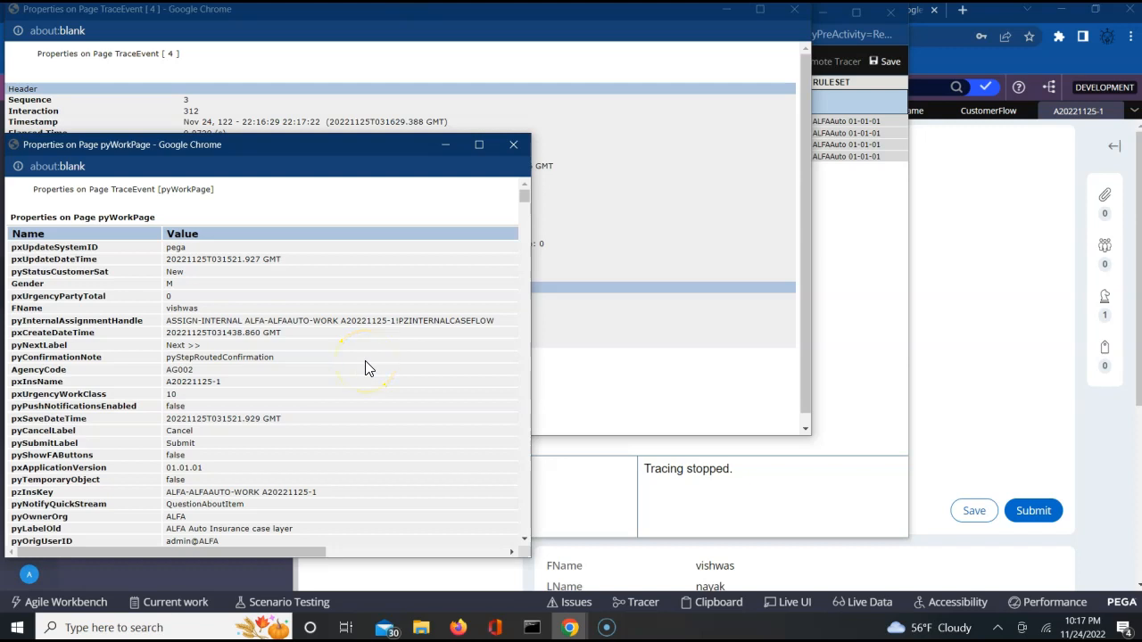
{"action": "key", "text": "ctrl+f"}
{"action": "type", "text": "AGe"}
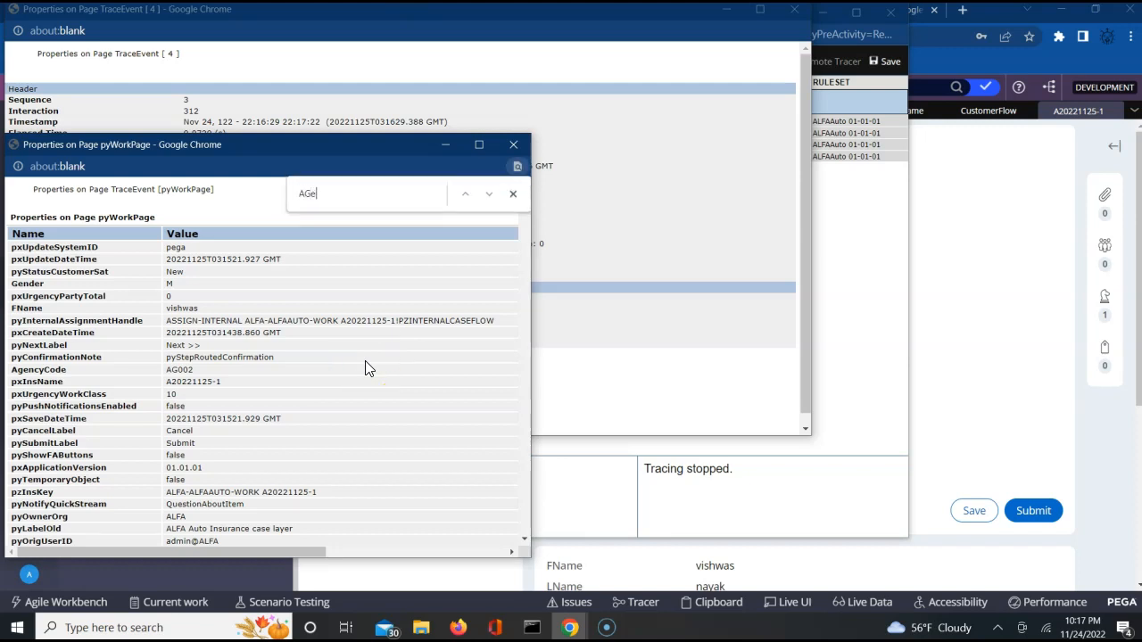
{"action": "type", "text": "n"}
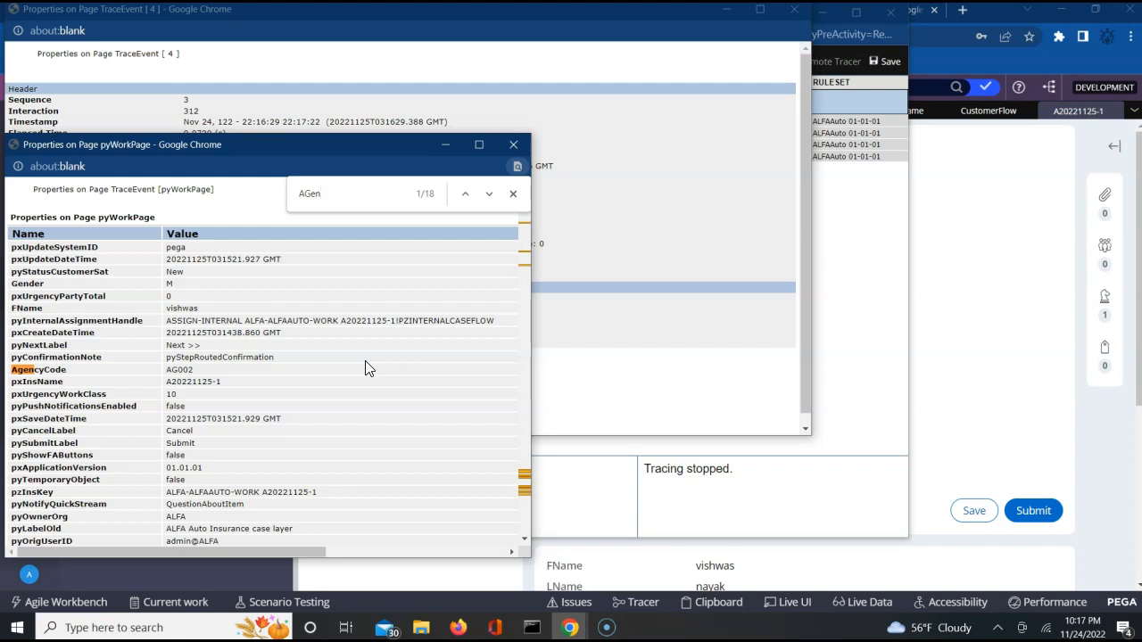
{"action": "key", "text": "BackSpace"}
{"action": "key", "text": "BackSpace"}
{"action": "key", "text": "BackSpace"}
{"action": "type", "text": "gency"}
{"action": "key", "text": "Return"}
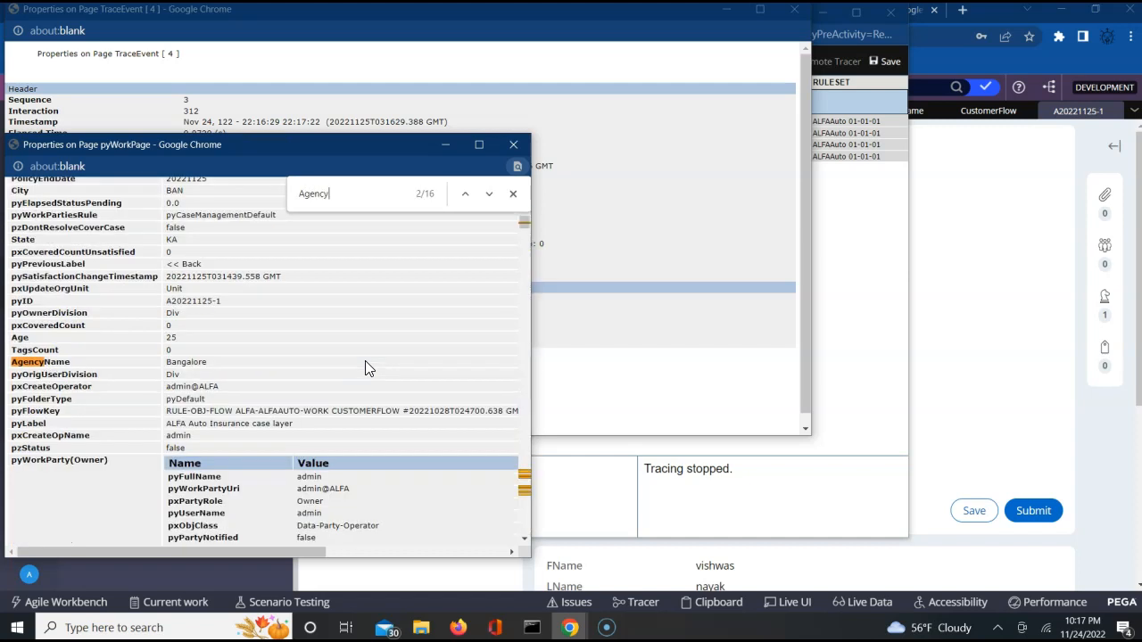
{"action": "double_click", "coordinate": [197, 363]}
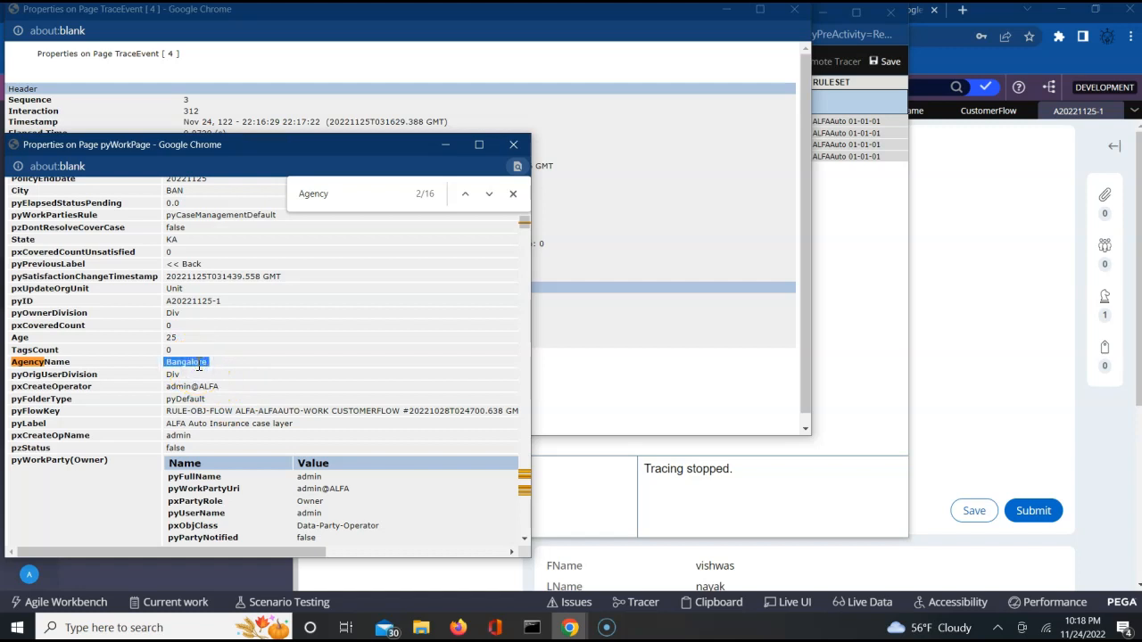
Step: Close the pyWorkPage properties and both trace event property windows
{"action": "left_click", "coordinate": [515, 145]}
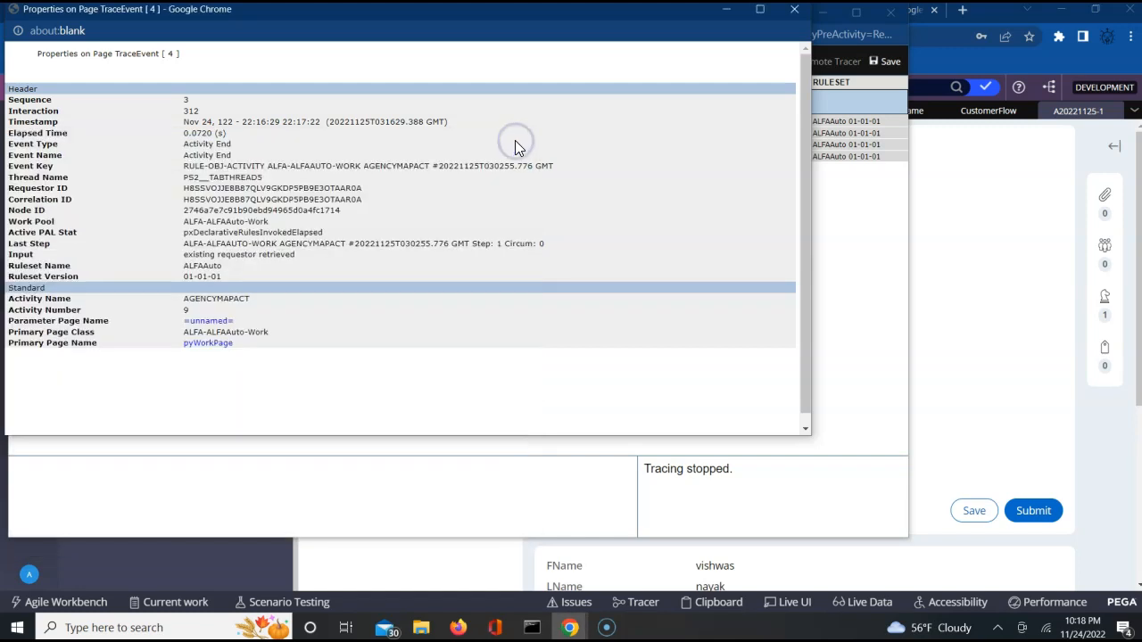
{"action": "left_click", "coordinate": [795, 12]}
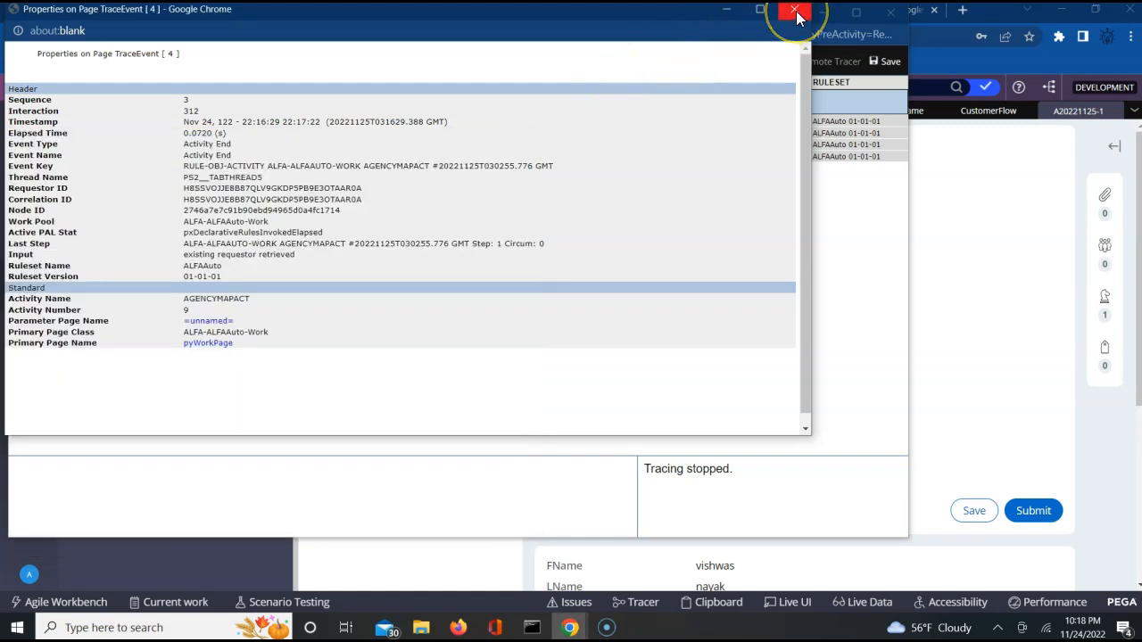
{"action": "left_click", "coordinate": [795, 11]}
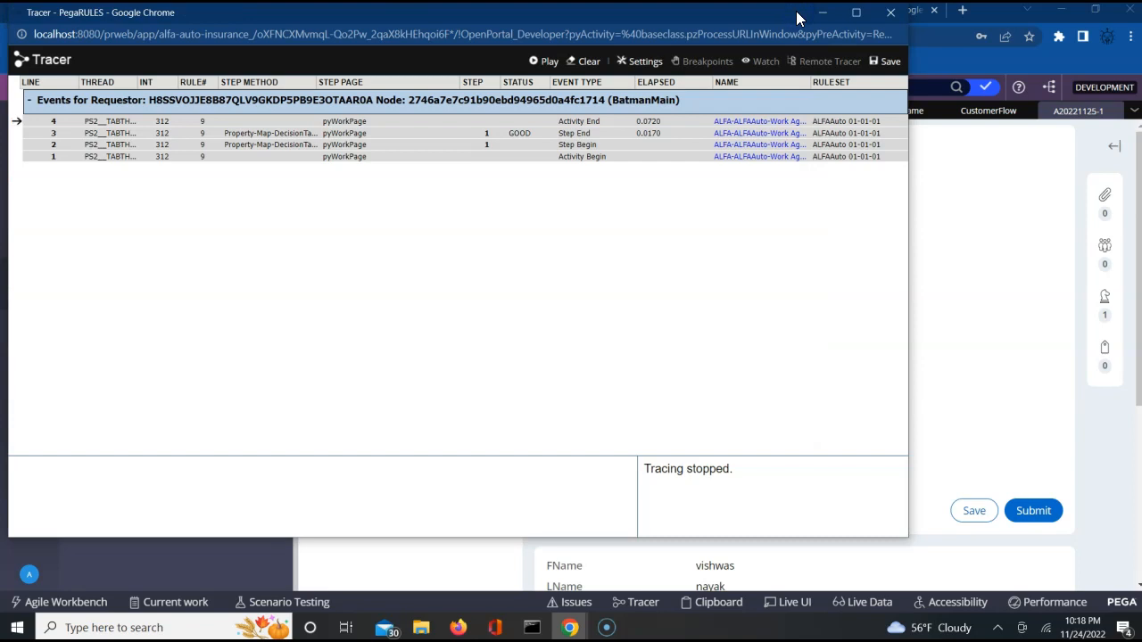
Step: Close the Tracer, collapse the explorer panel, and bring up the AgencyTable decision table
{"action": "left_click", "coordinate": [889, 12]}
{"action": "left_click", "coordinate": [848, 159]}
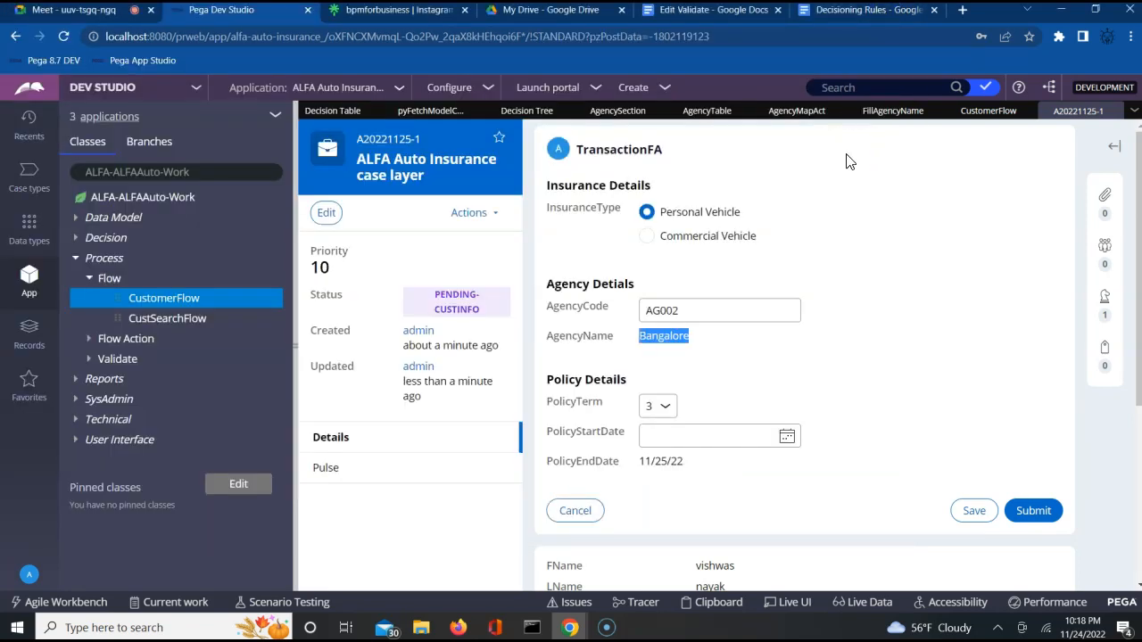
{"action": "left_click", "coordinate": [295, 343]}
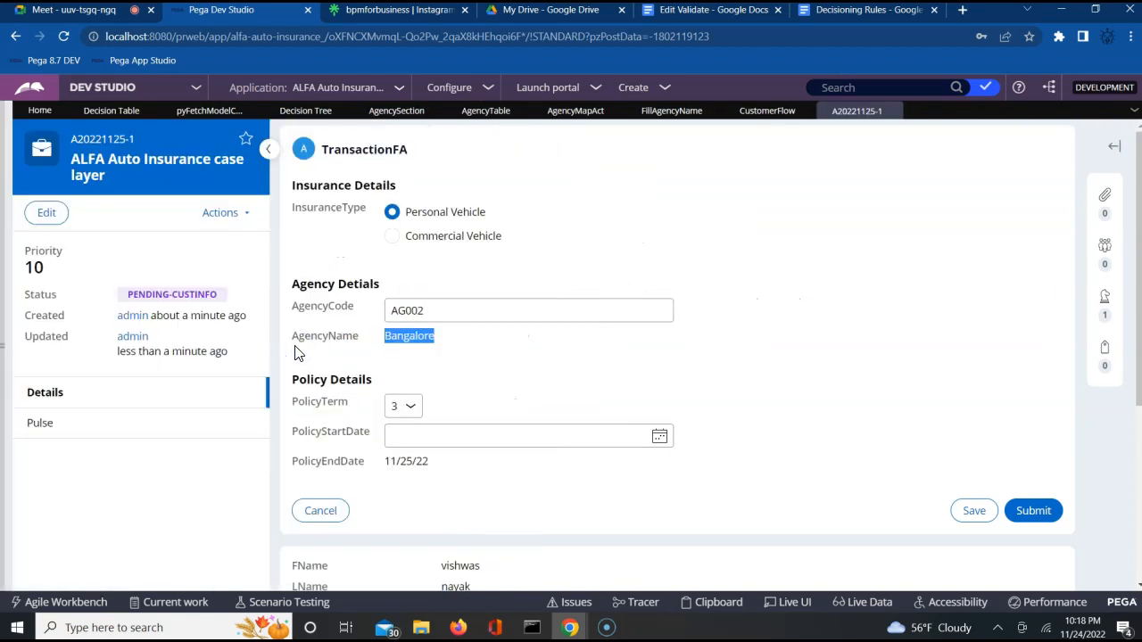
{"action": "left_click", "coordinate": [480, 111]}
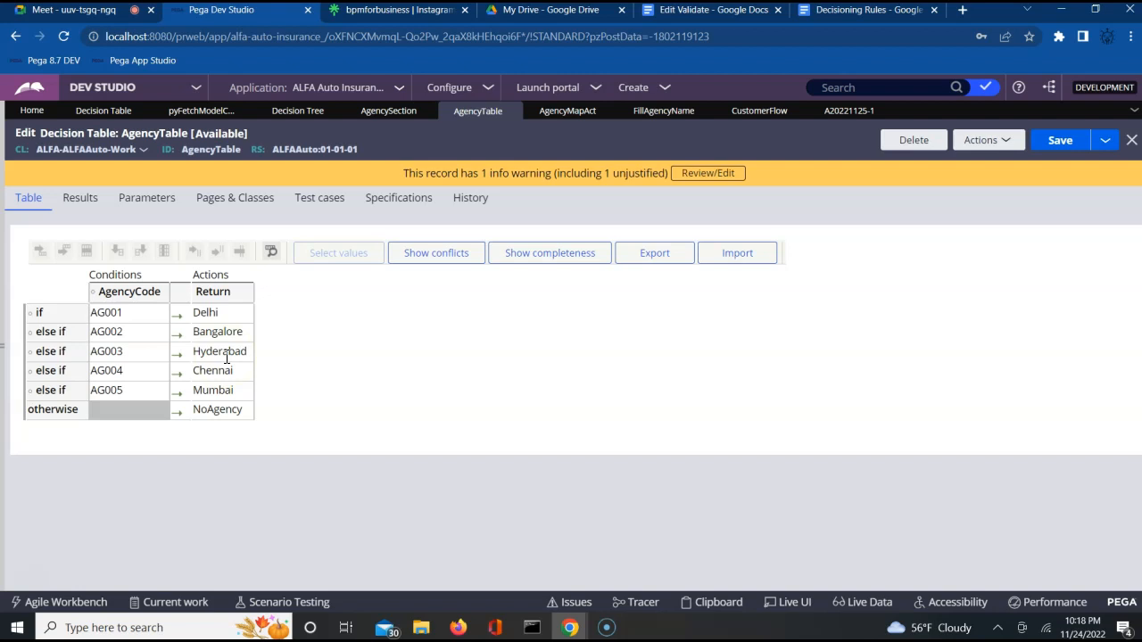
Step: Review AgencyMapAct's AgencyTable decision table and .AgencyName target, then return to case A20221125-1
{"action": "left_click", "coordinate": [555, 113]}
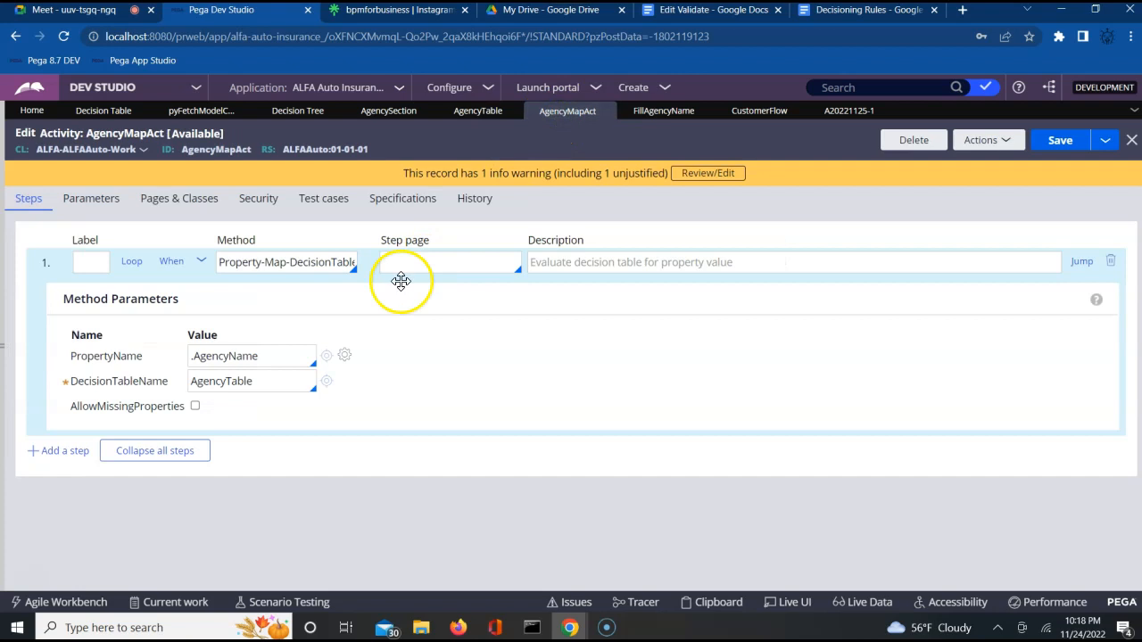
{"action": "double_click", "coordinate": [268, 384]}
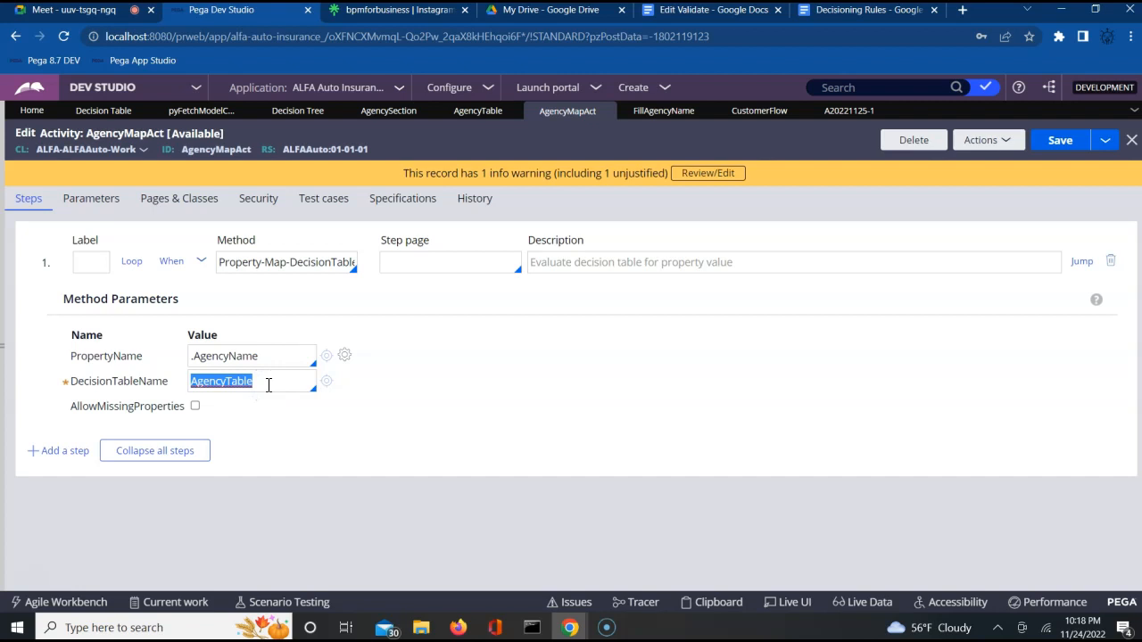
{"action": "left_click", "coordinate": [241, 357]}
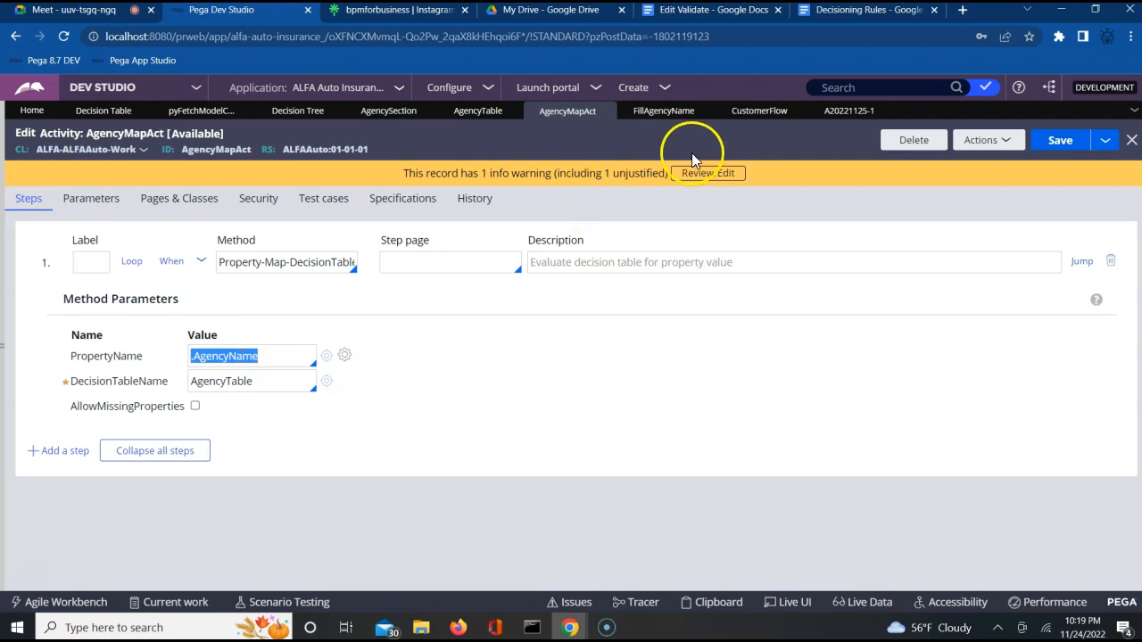
{"action": "left_click", "coordinate": [846, 111]}
{"action": "double_click", "coordinate": [437, 337]}
Step: Point out AgencyCode AG002 and AgencyName Bangalore on the case form, then switch to AgencyMapAct
{"action": "double_click", "coordinate": [357, 337]}
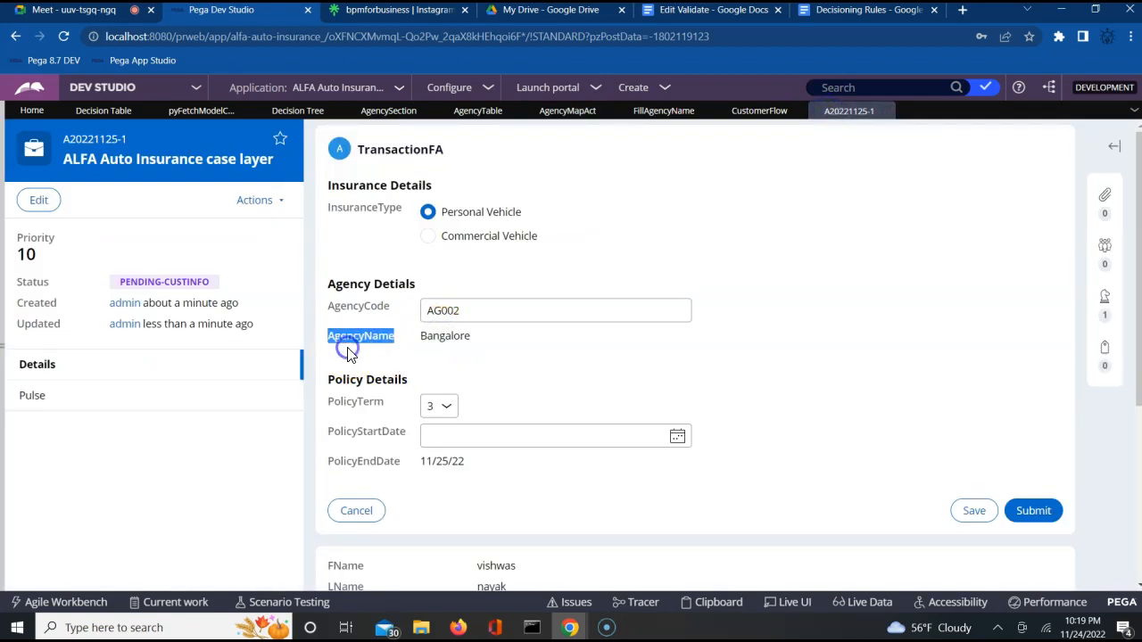
{"action": "double_click", "coordinate": [476, 309]}
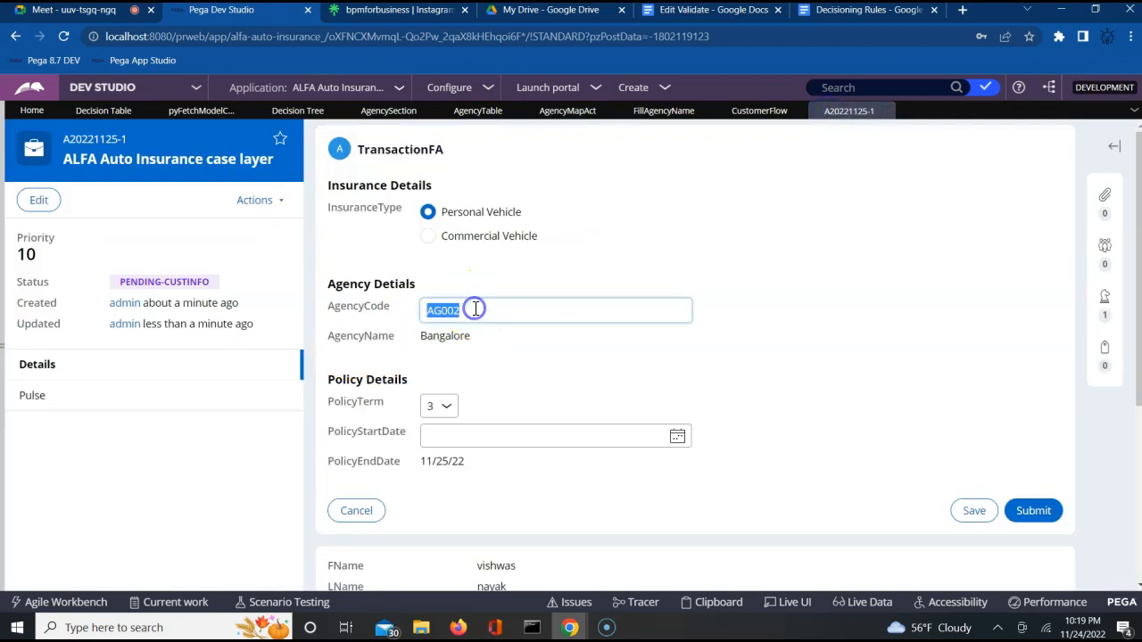
{"action": "left_click", "coordinate": [439, 335]}
{"action": "double_click", "coordinate": [439, 335]}
{"action": "left_click", "coordinate": [471, 310]}
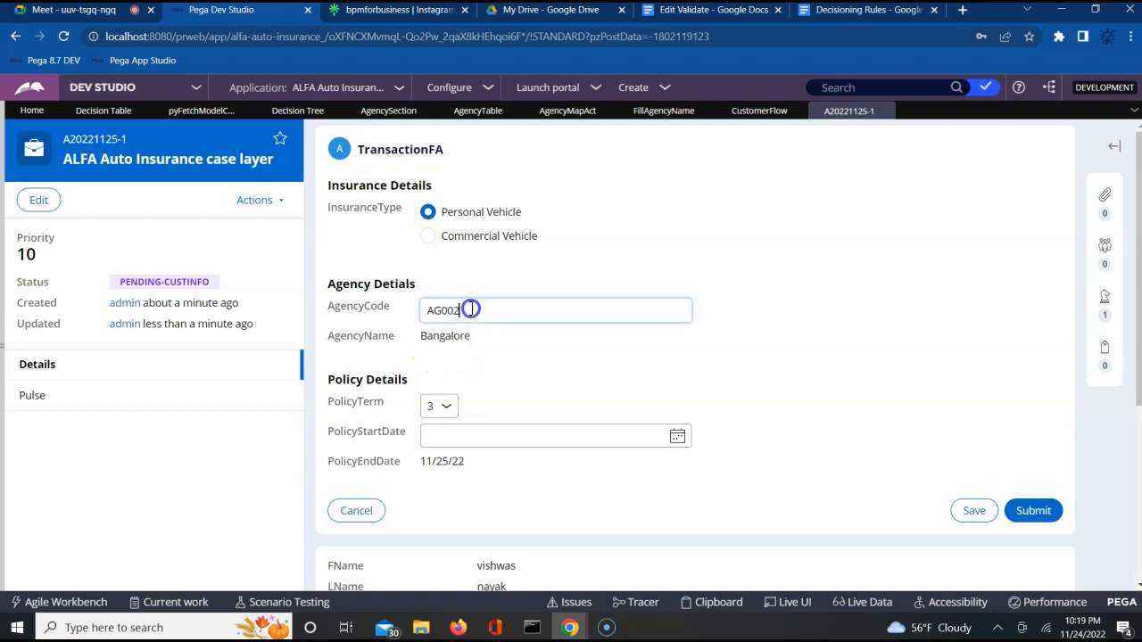
{"action": "left_click", "coordinate": [452, 332]}
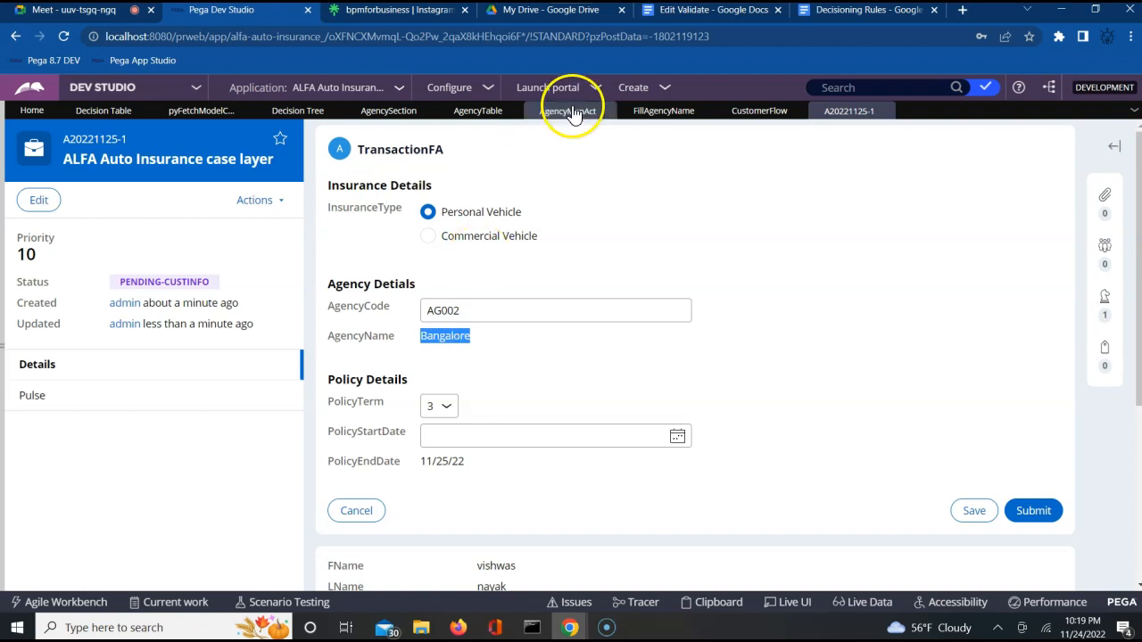
{"action": "left_click", "coordinate": [568, 113]}
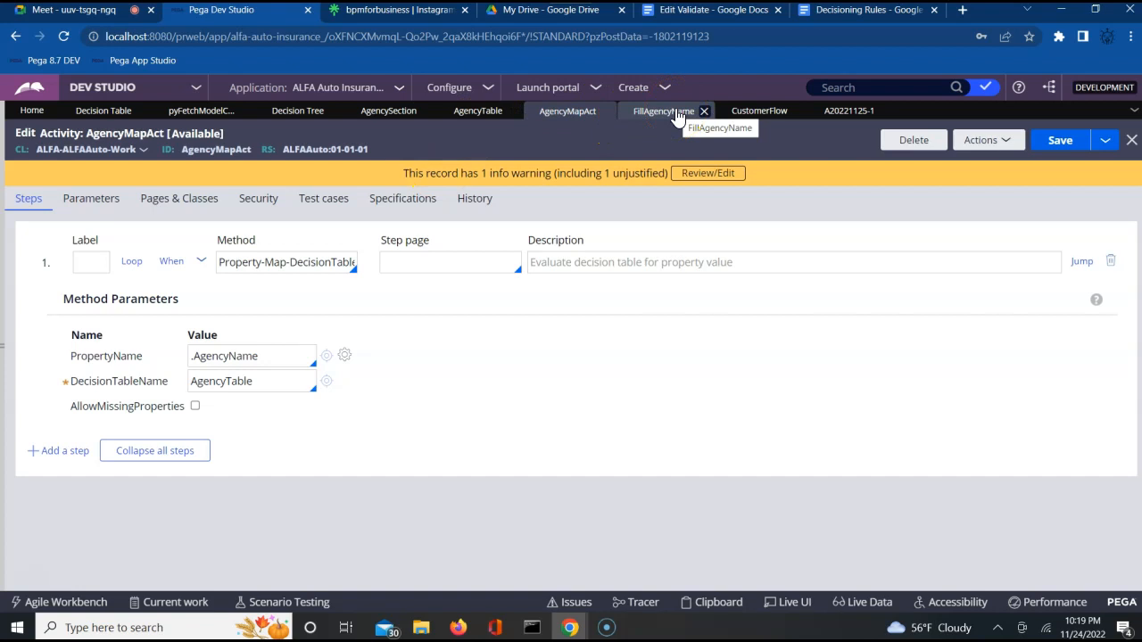
Step: Verify AgencySection's AgencyCode cell runs Refresh-This section on Change, then open FillAgencyName
{"action": "left_click", "coordinate": [325, 149]}
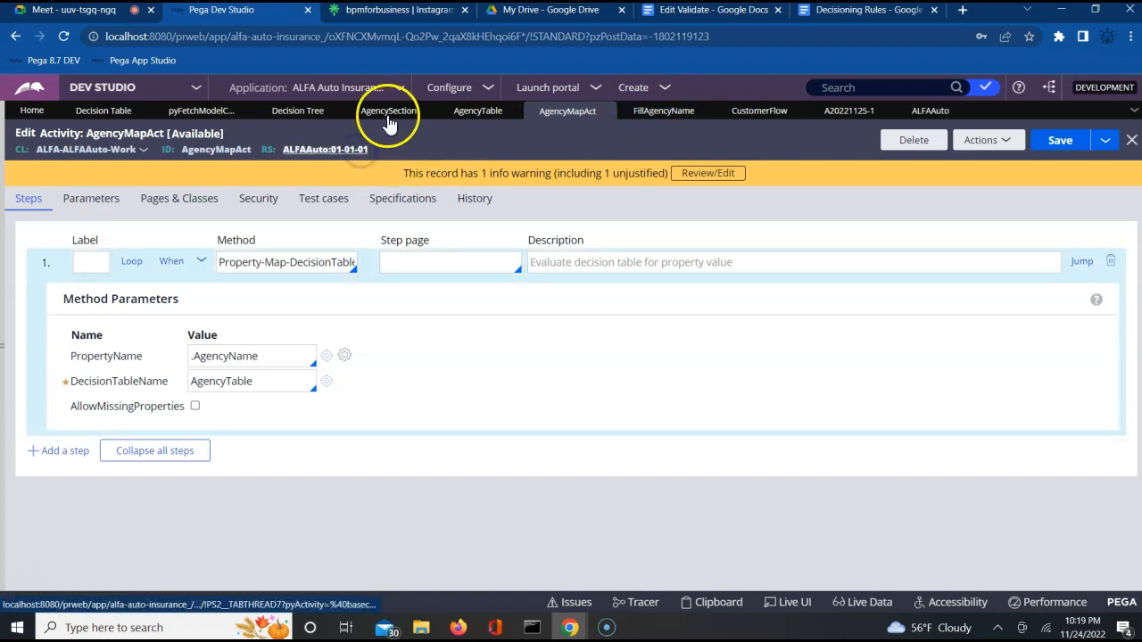
{"action": "left_click", "coordinate": [388, 116]}
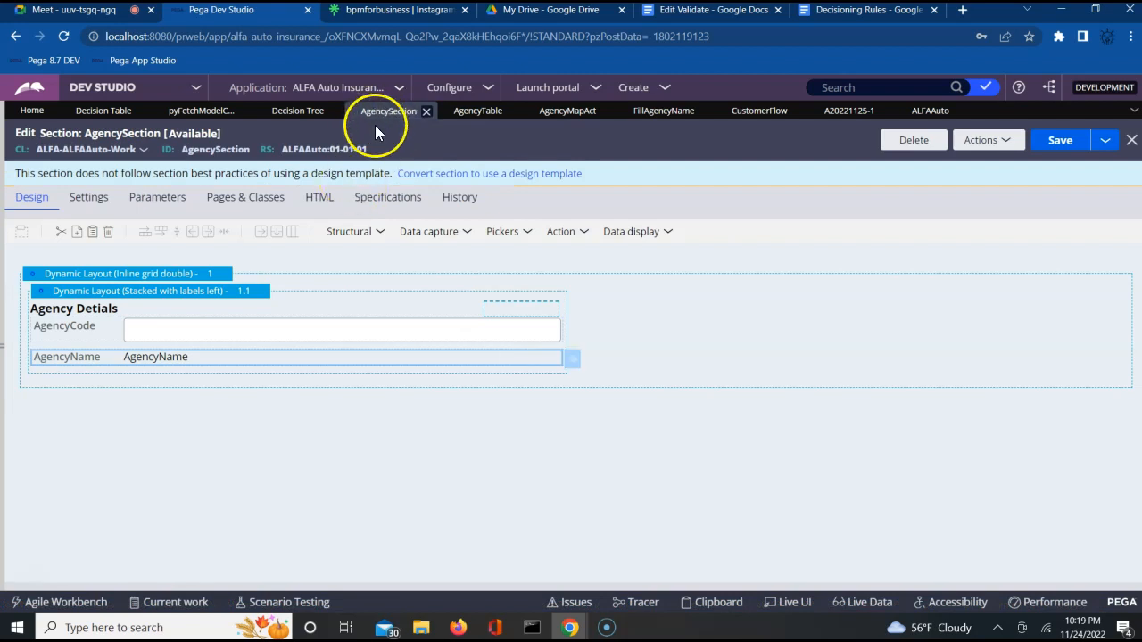
{"action": "left_click", "coordinate": [514, 327]}
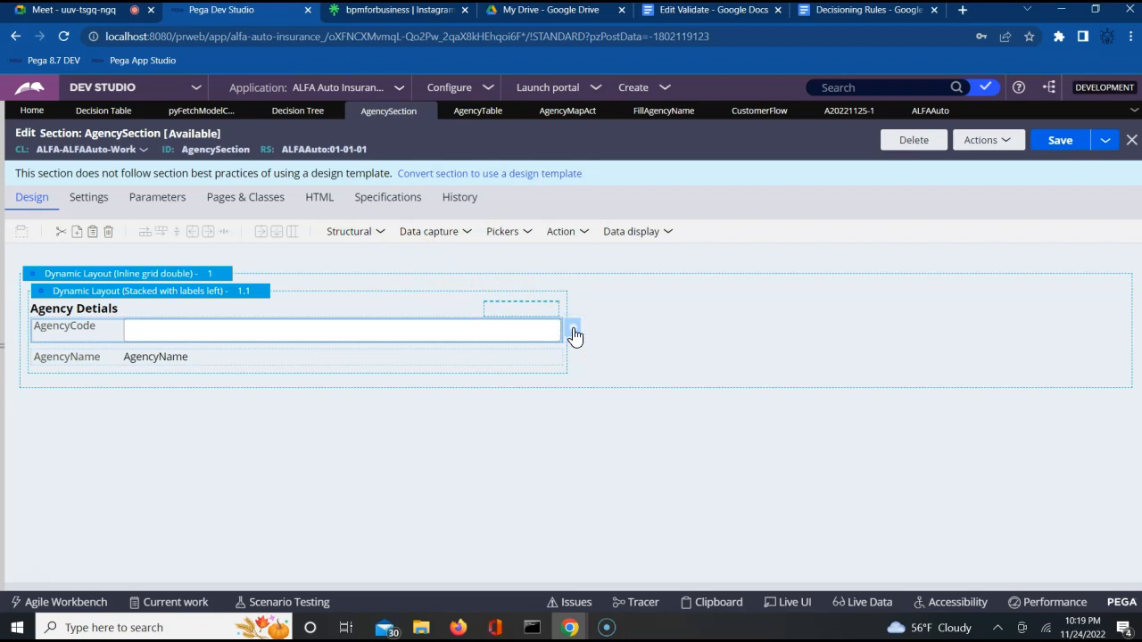
{"action": "left_click", "coordinate": [574, 335]}
{"action": "left_click", "coordinate": [576, 333]}
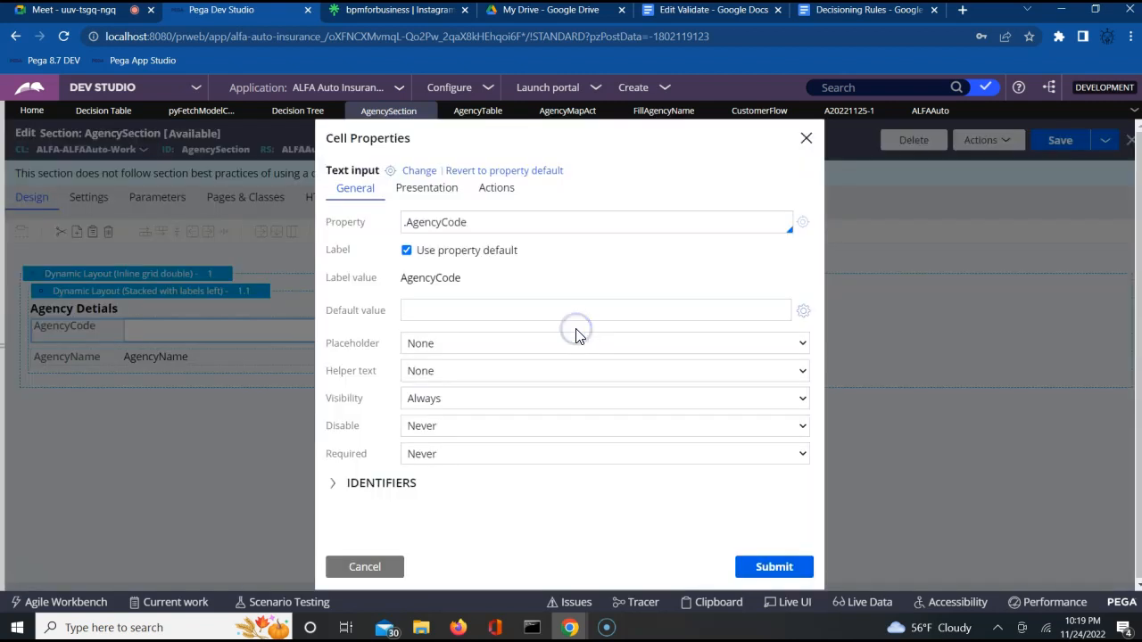
{"action": "left_click", "coordinate": [496, 189]}
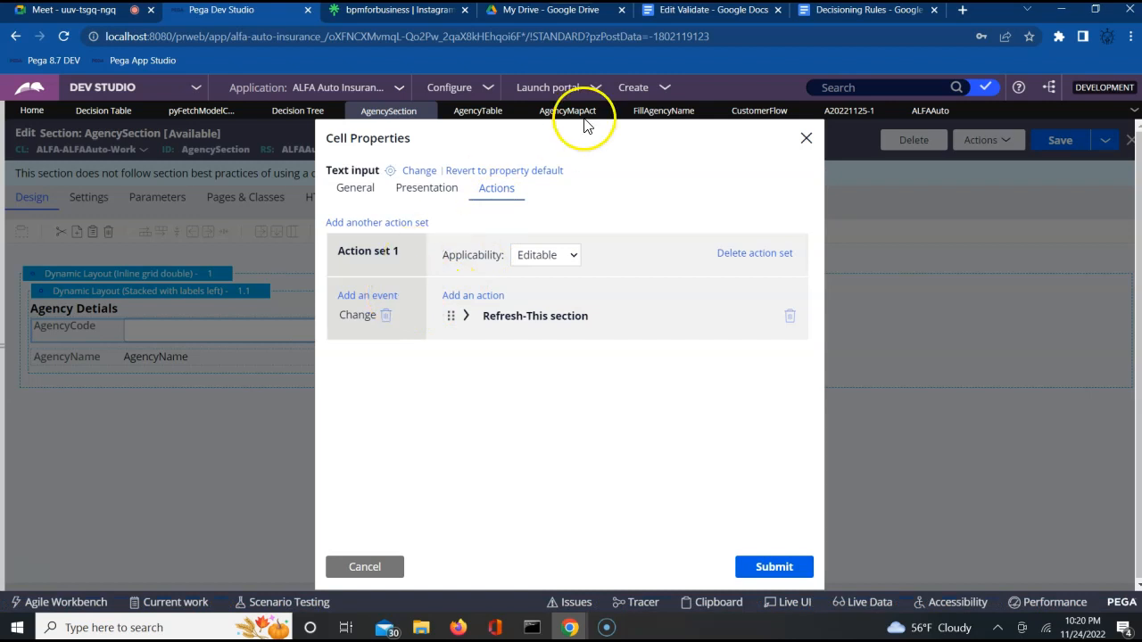
{"action": "left_click", "coordinate": [646, 113]}
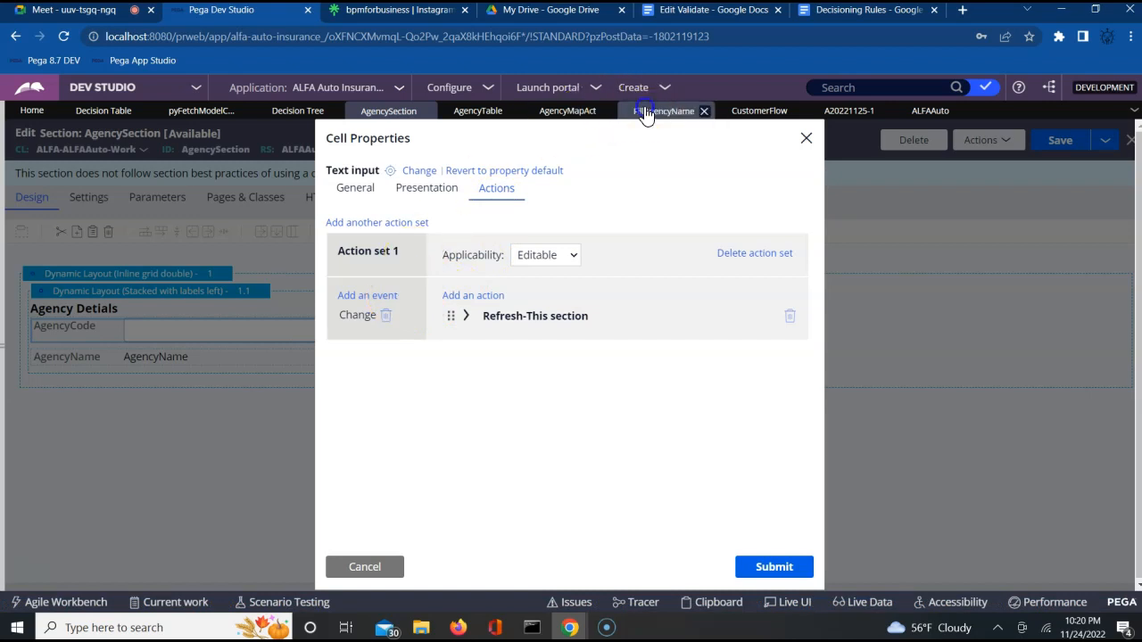
Step: Inspect the watched .AgencyCode property in AgencySection alongside the AgencyMapAct activity
{"action": "left_click", "coordinate": [204, 284]}
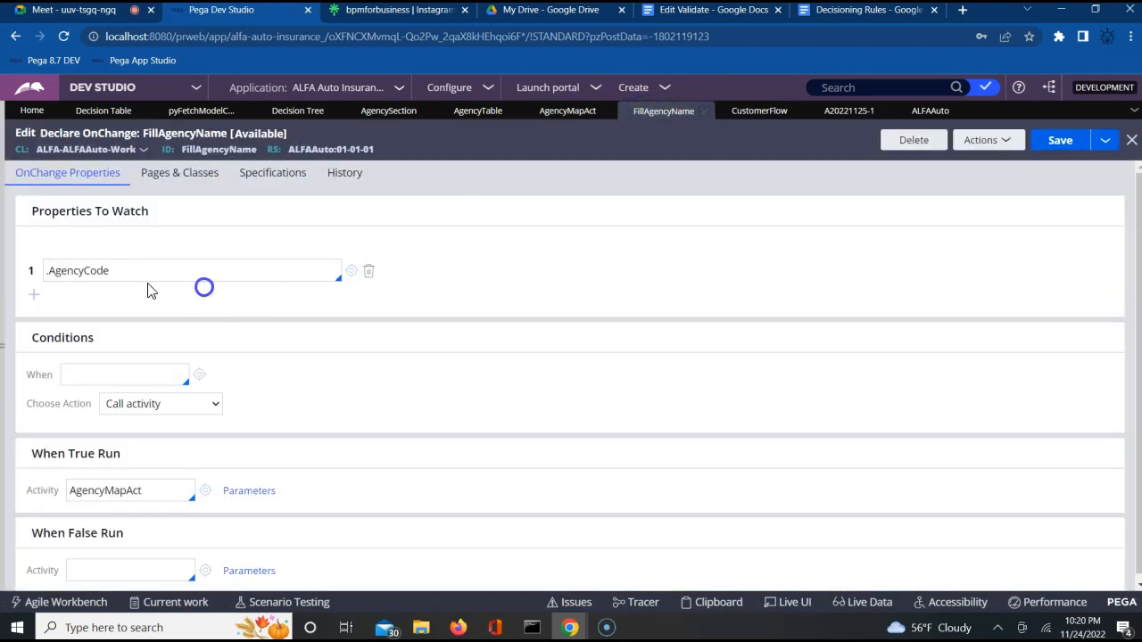
{"action": "left_click", "coordinate": [139, 271]}
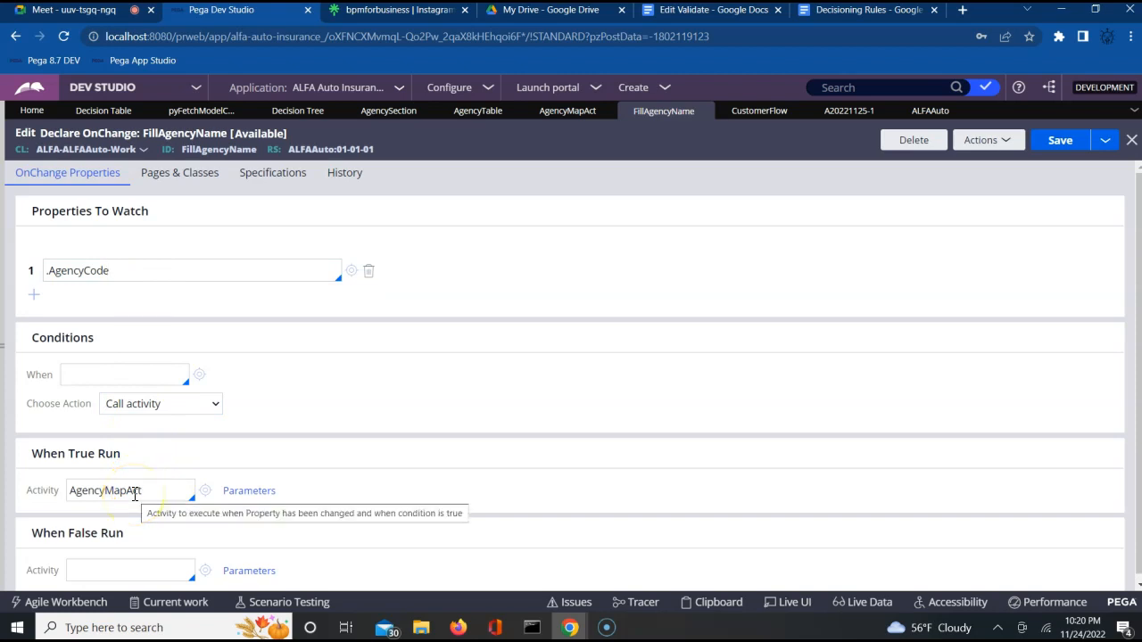
{"action": "left_click", "coordinate": [556, 116]}
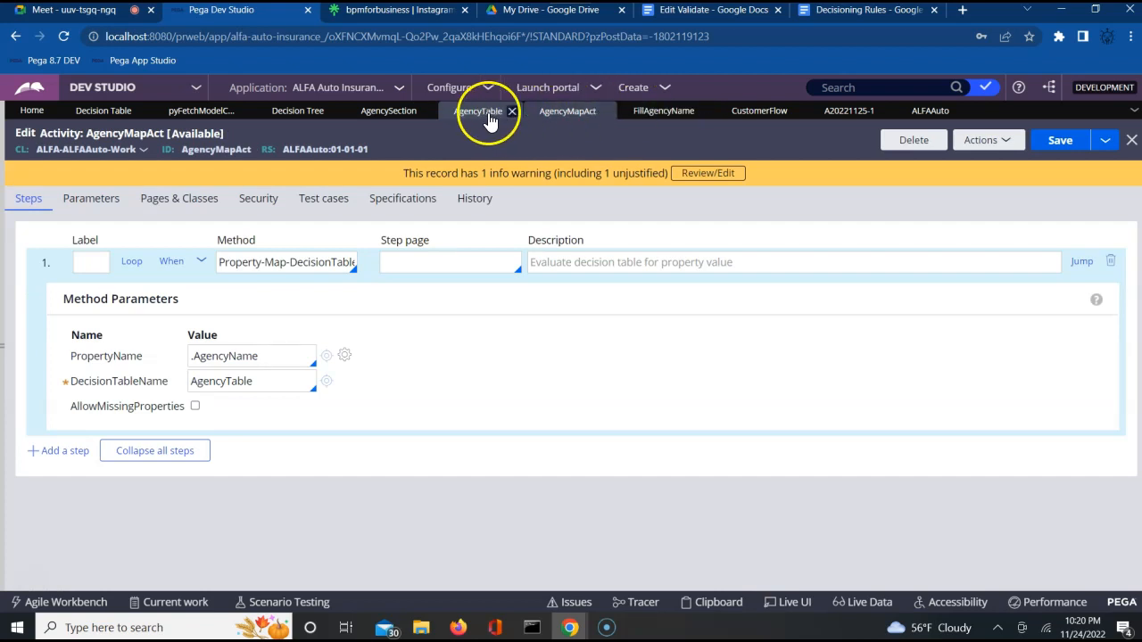
{"action": "left_click", "coordinate": [403, 117]}
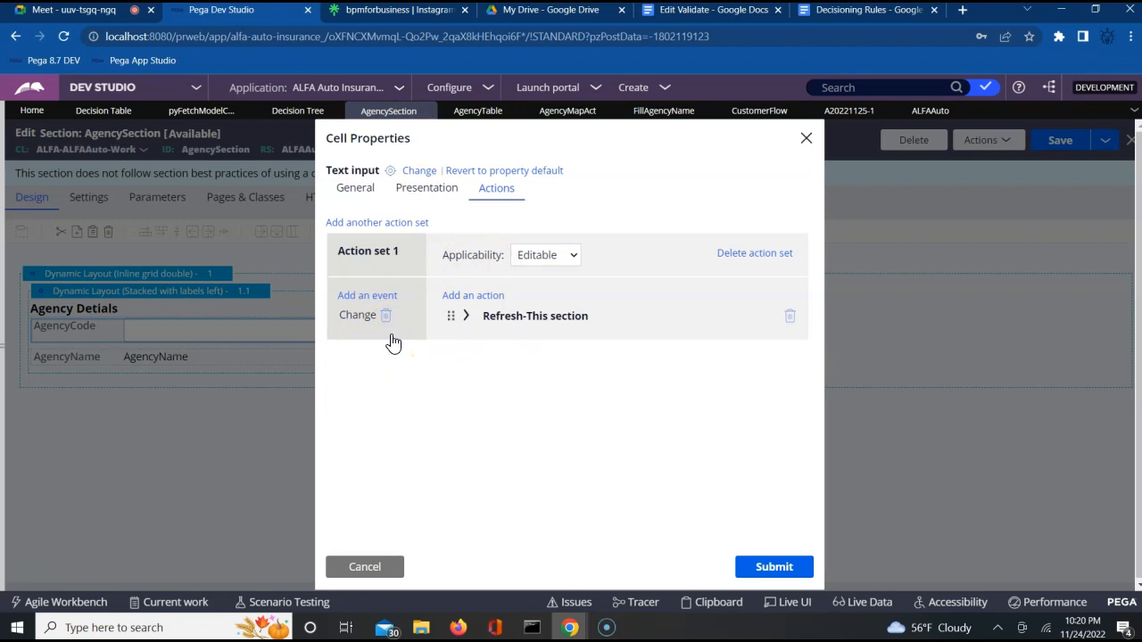
{"action": "left_click", "coordinate": [359, 319]}
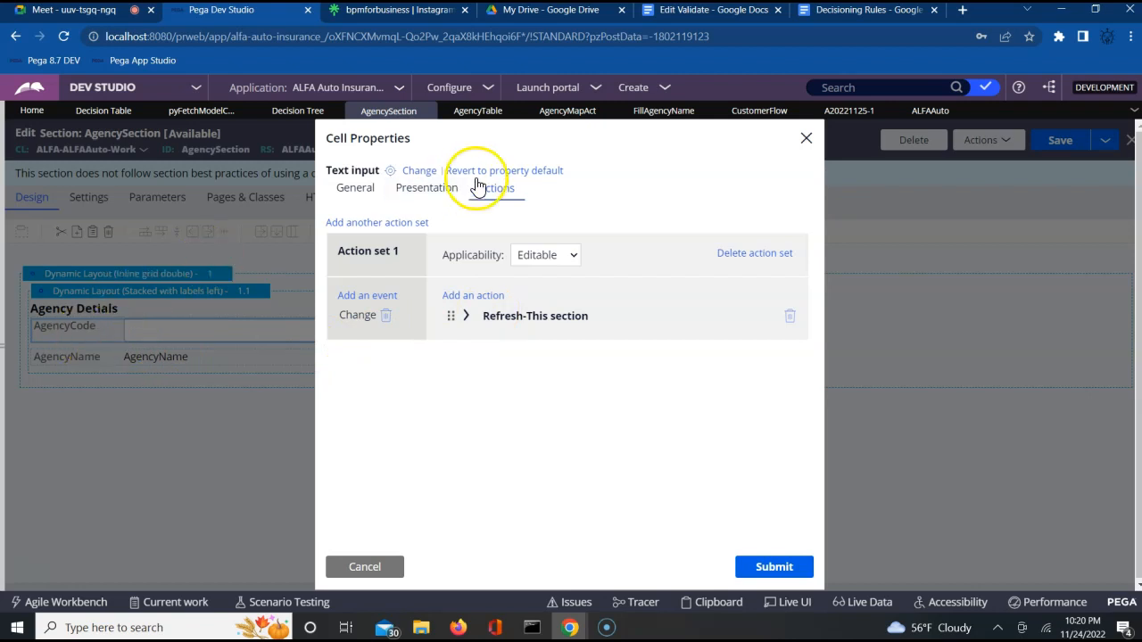
Step: Review AgencyTable, AgencyMapAct and FillAgencyName, then return to the case form showing AG002 → Bangalore
{"action": "left_click", "coordinate": [462, 114]}
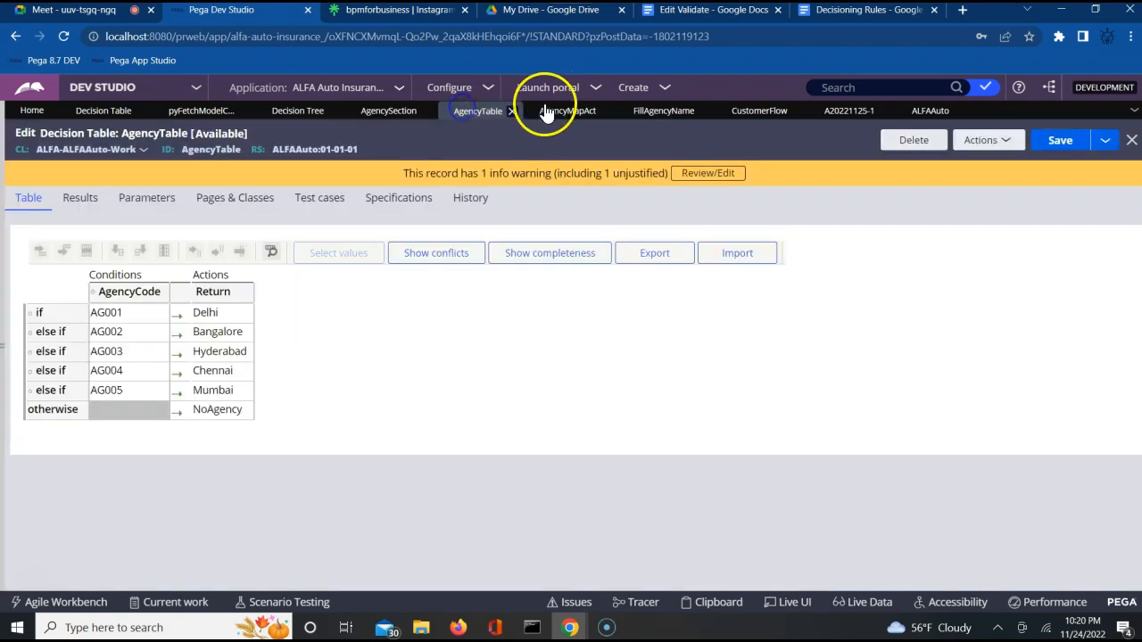
{"action": "left_click", "coordinate": [568, 111]}
{"action": "left_click", "coordinate": [650, 113]}
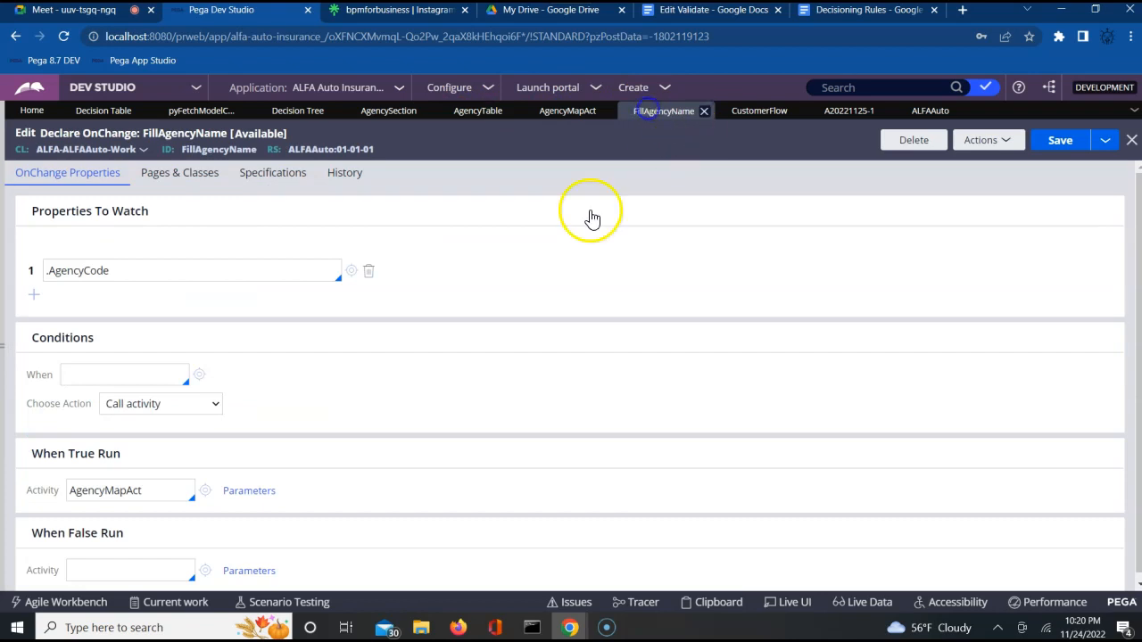
{"action": "left_click", "coordinate": [183, 302]}
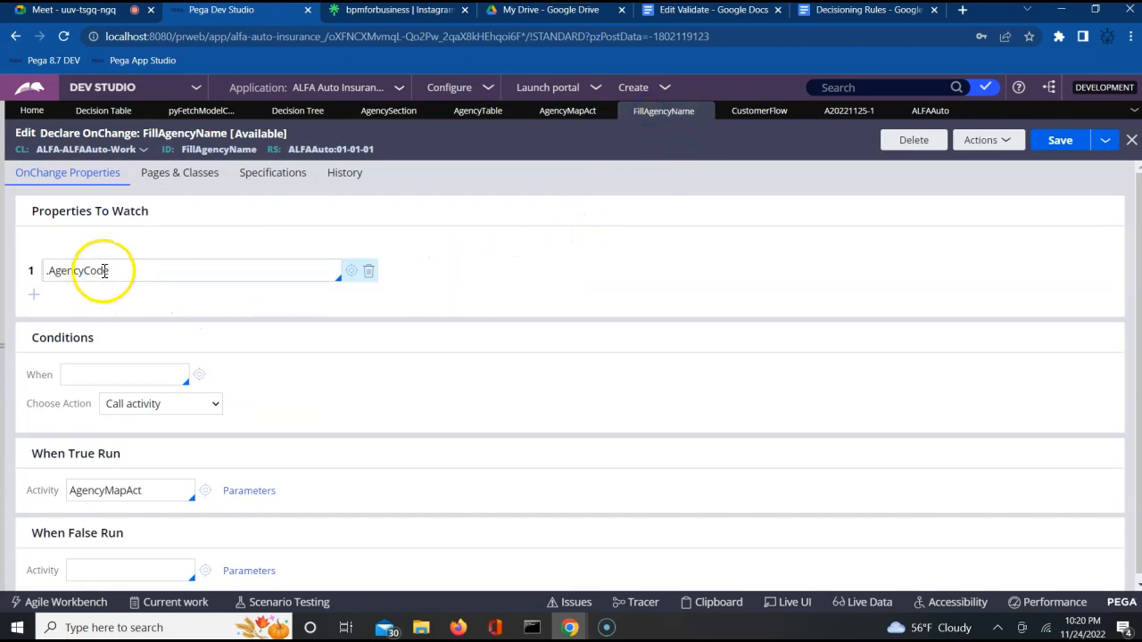
{"action": "double_click", "coordinate": [102, 269]}
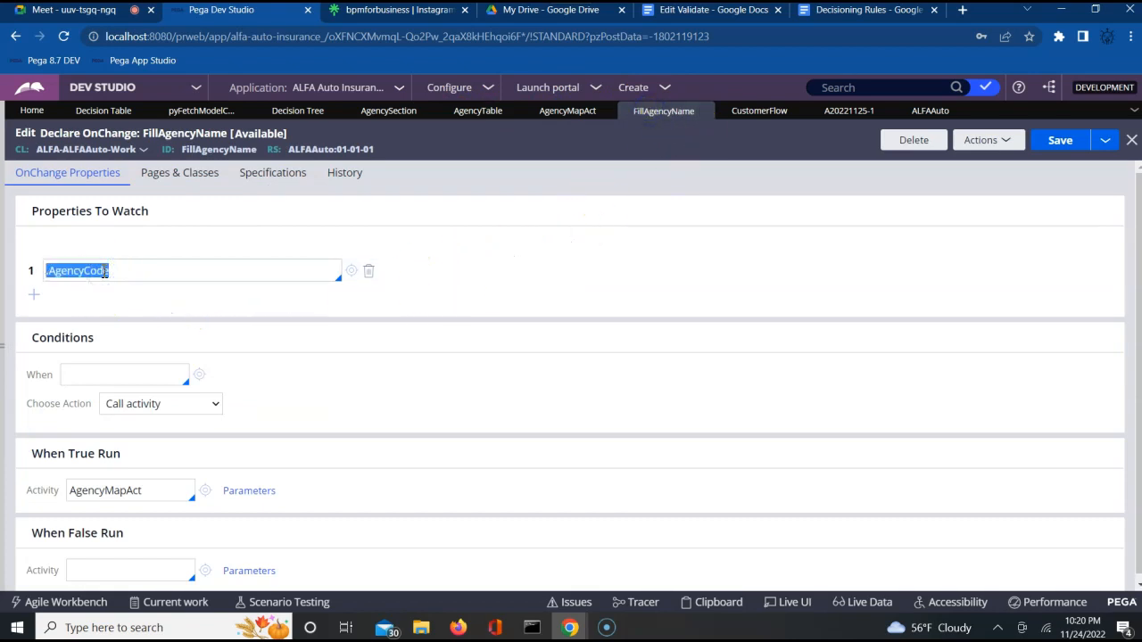
{"action": "double_click", "coordinate": [157, 500]}
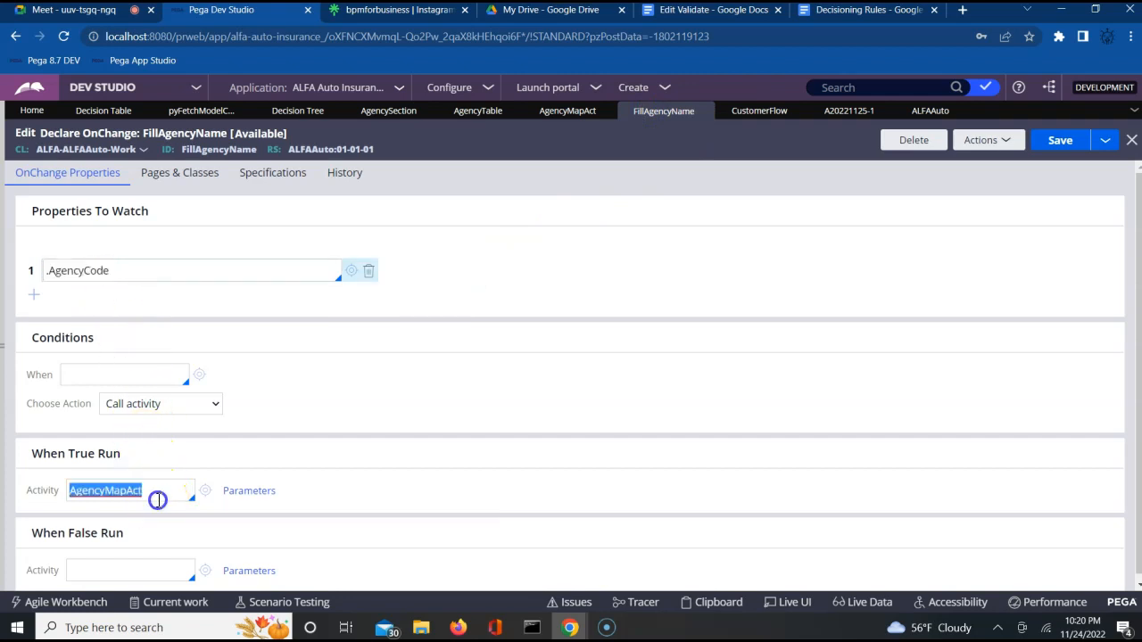
{"action": "double_click", "coordinate": [136, 277]}
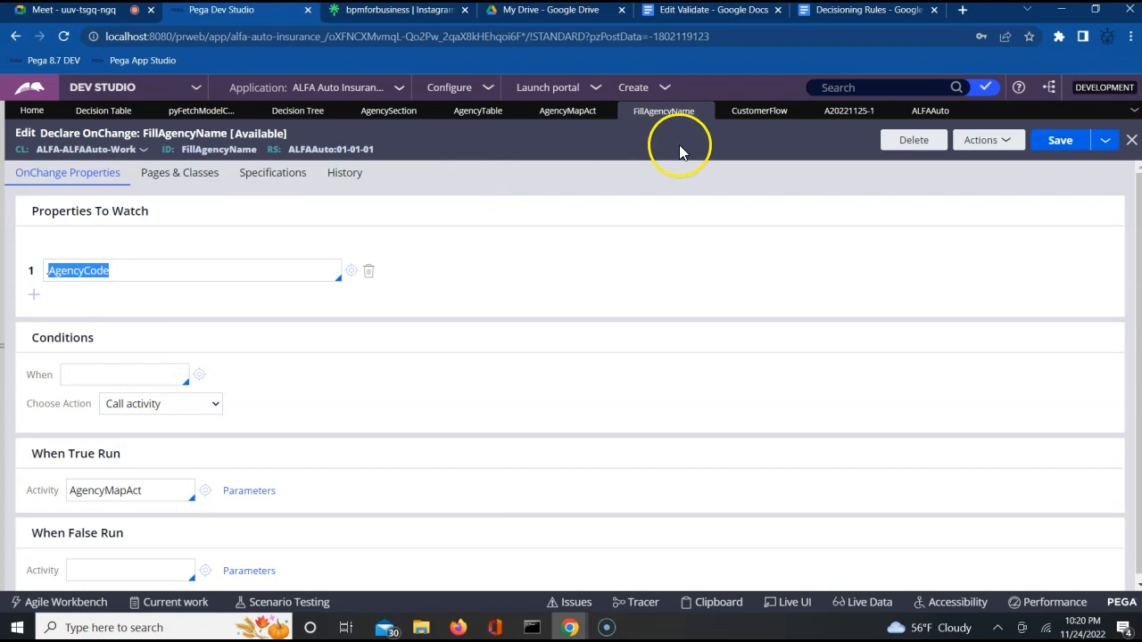
{"action": "left_click", "coordinate": [833, 113]}
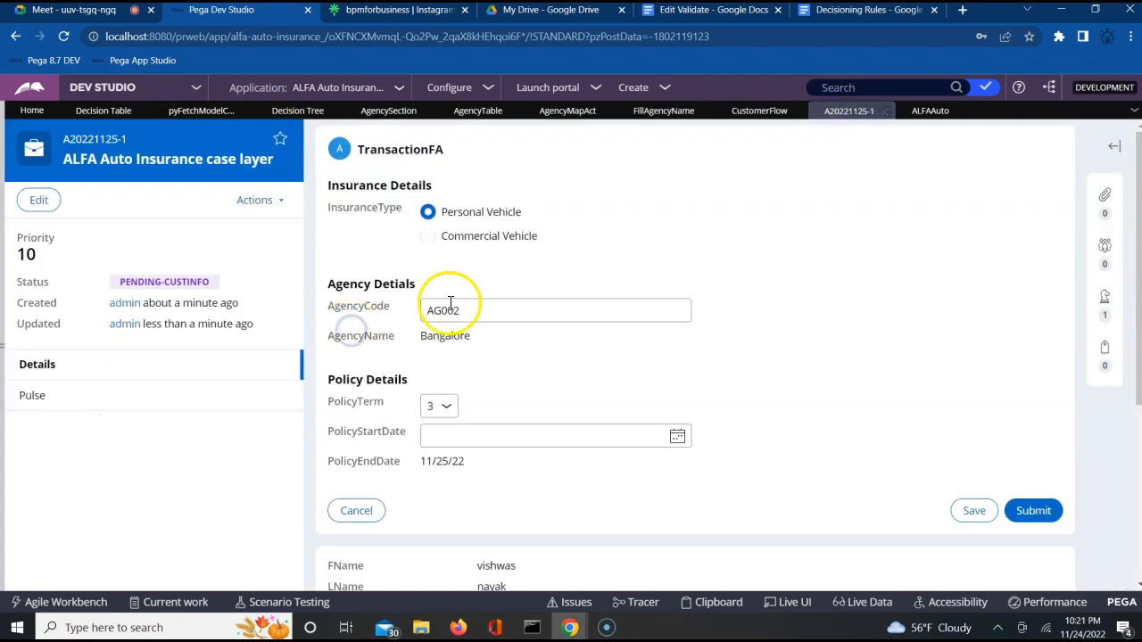
Step: Compare the FillAgencyName, AgencyTable and AgencyMapAct rules, ending on AgencyMapAct's Property-Map-DecisionTable step
{"action": "left_click", "coordinate": [652, 114]}
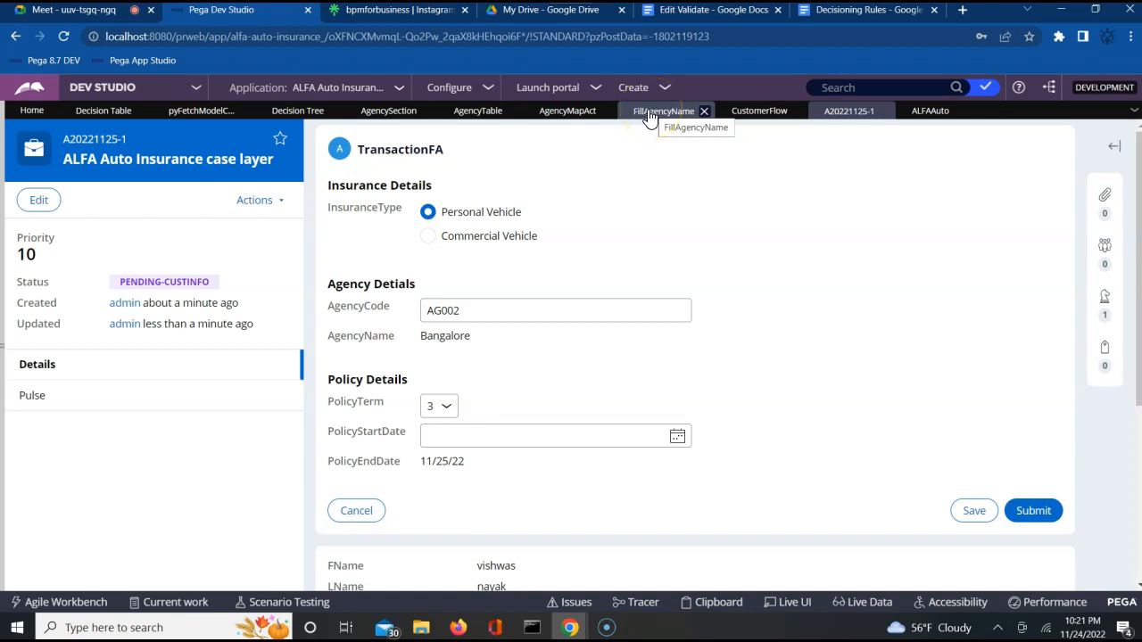
{"action": "left_click", "coordinate": [543, 114]}
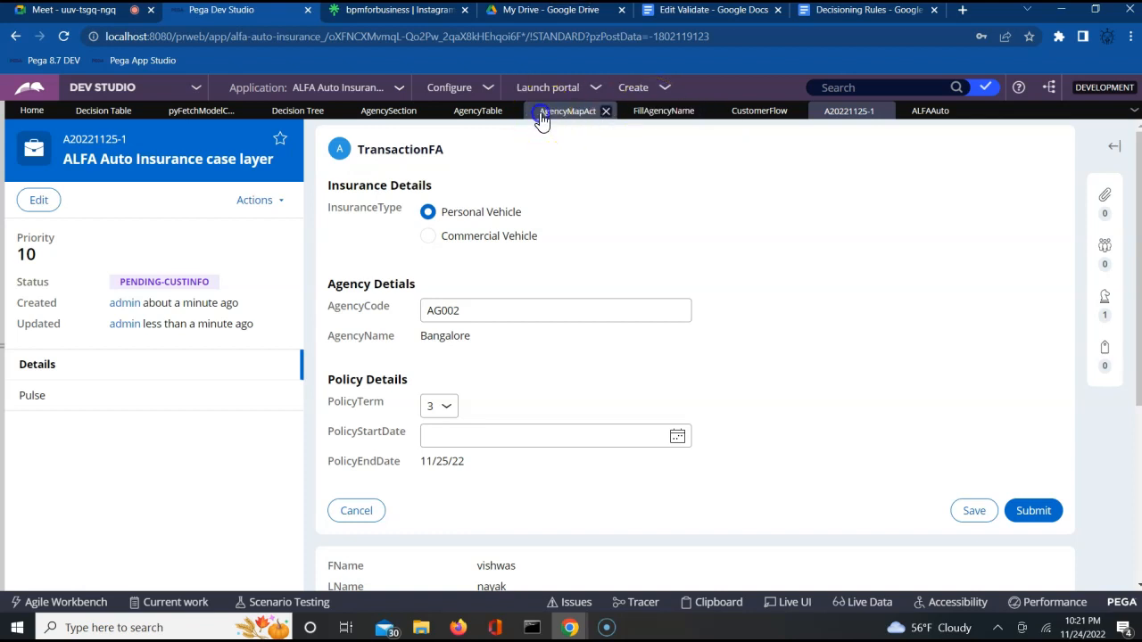
{"action": "left_click", "coordinate": [660, 110]}
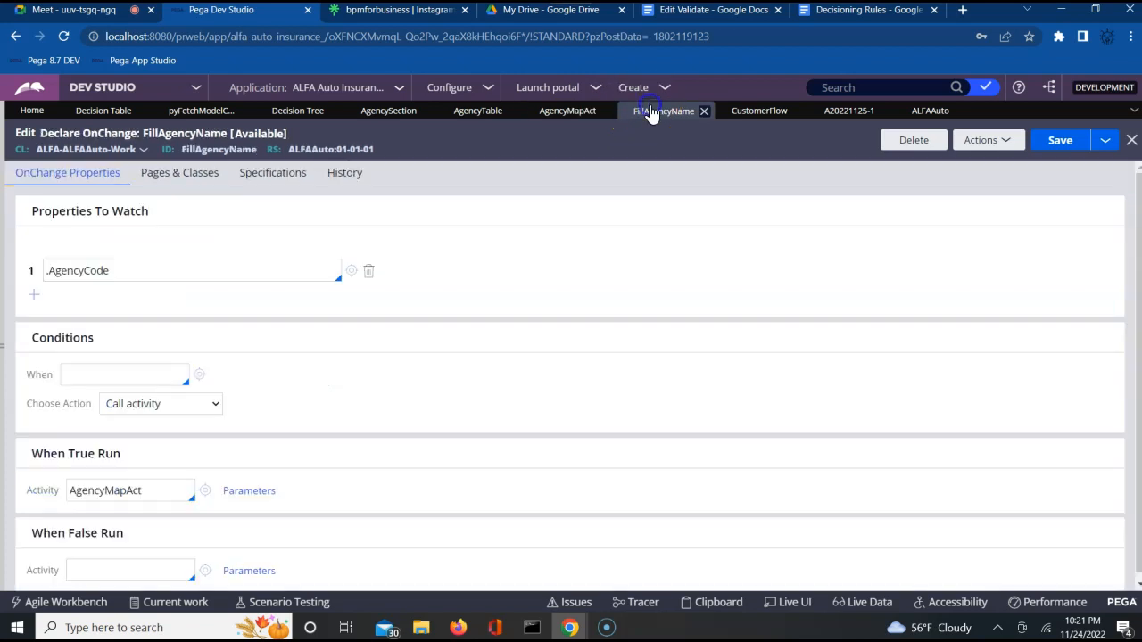
{"action": "left_click", "coordinate": [369, 302]}
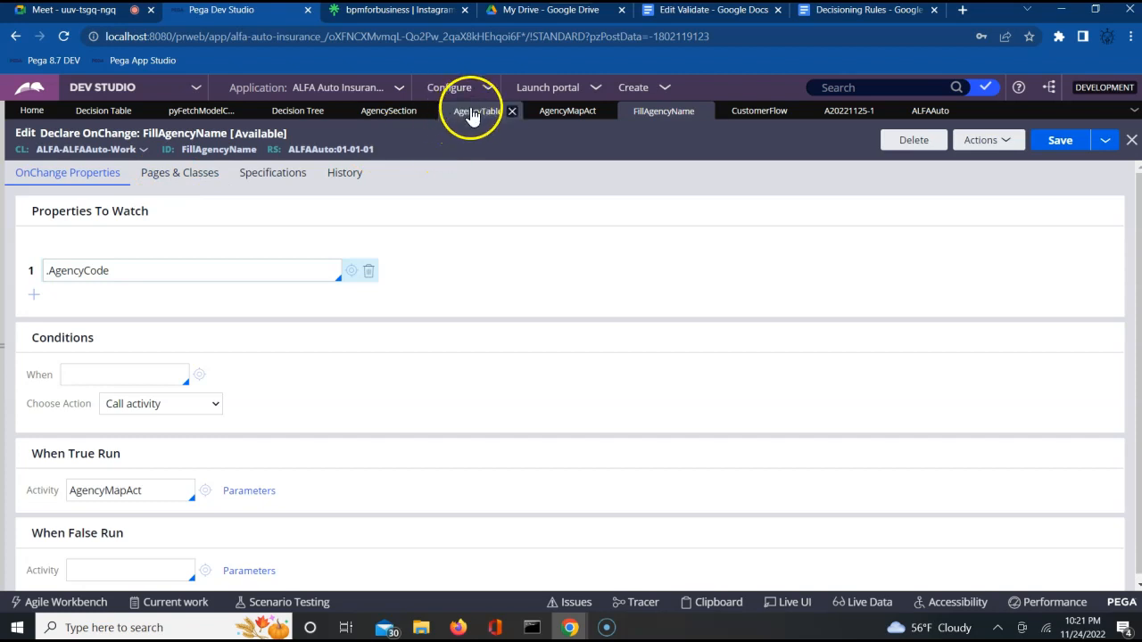
{"action": "left_click", "coordinate": [471, 115]}
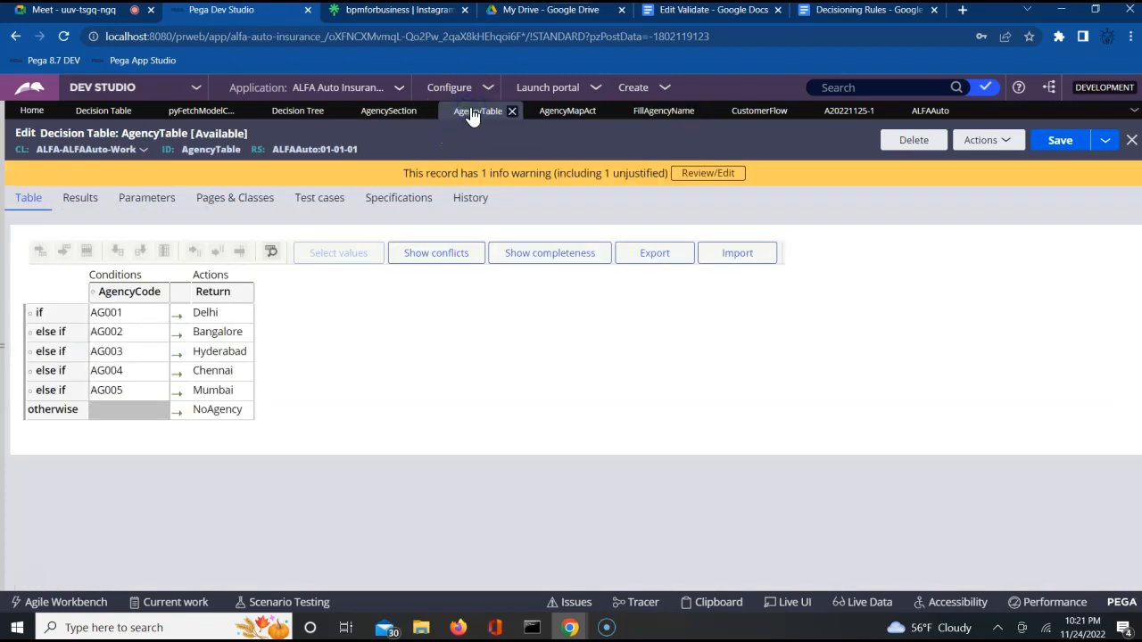
{"action": "left_click", "coordinate": [638, 122]}
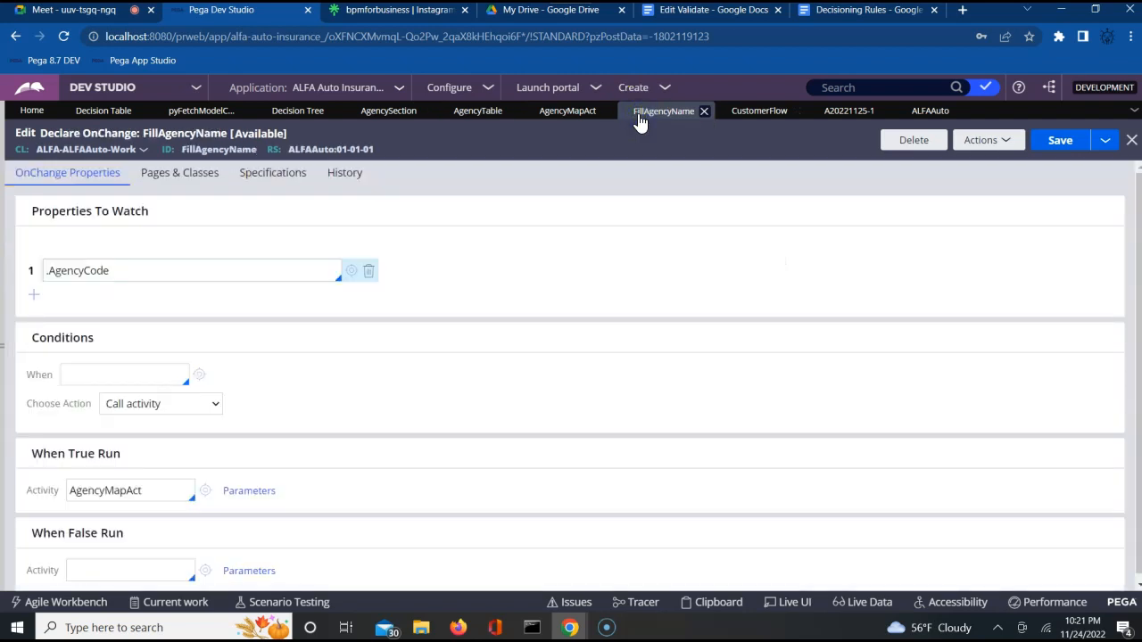
{"action": "left_click", "coordinate": [495, 116]}
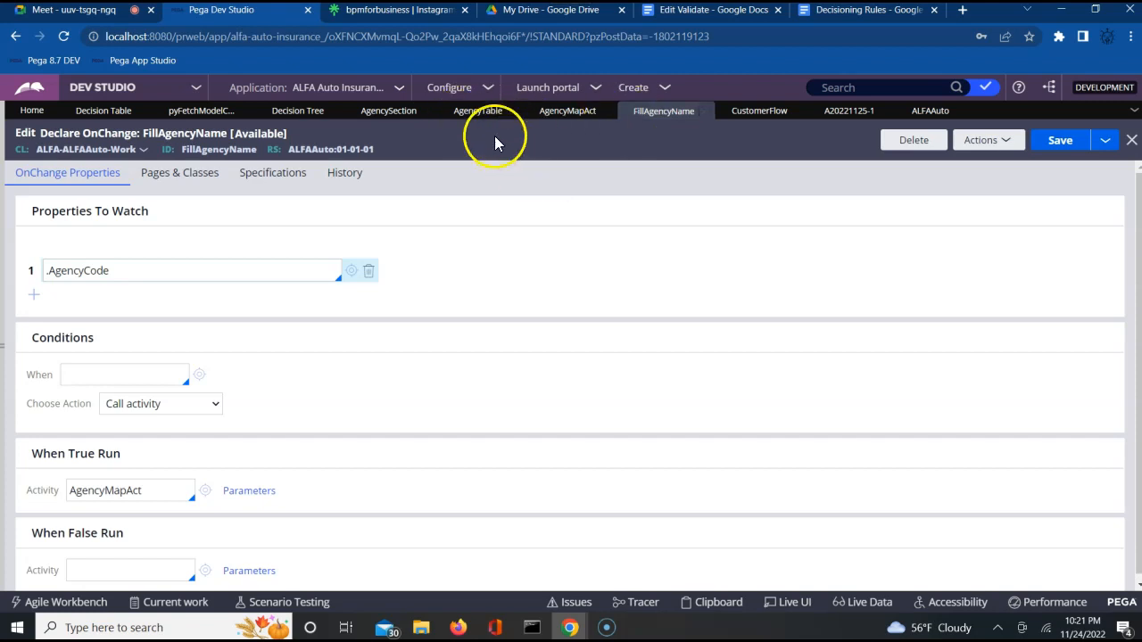
{"action": "left_click", "coordinate": [472, 114]}
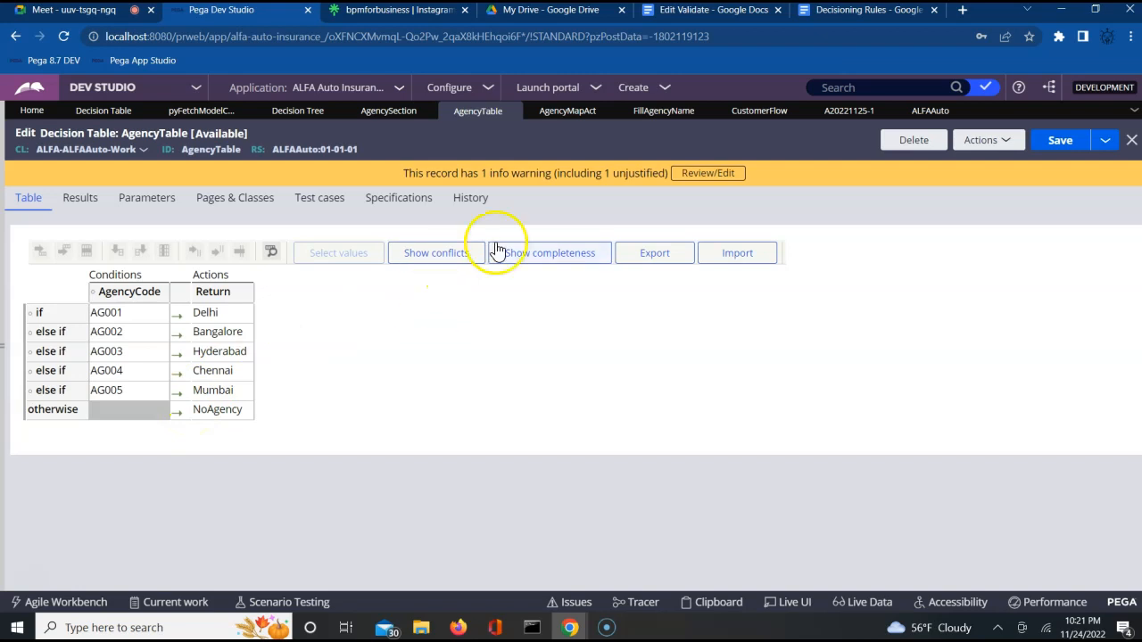
{"action": "left_click", "coordinate": [572, 119]}
{"action": "left_click", "coordinate": [643, 114]}
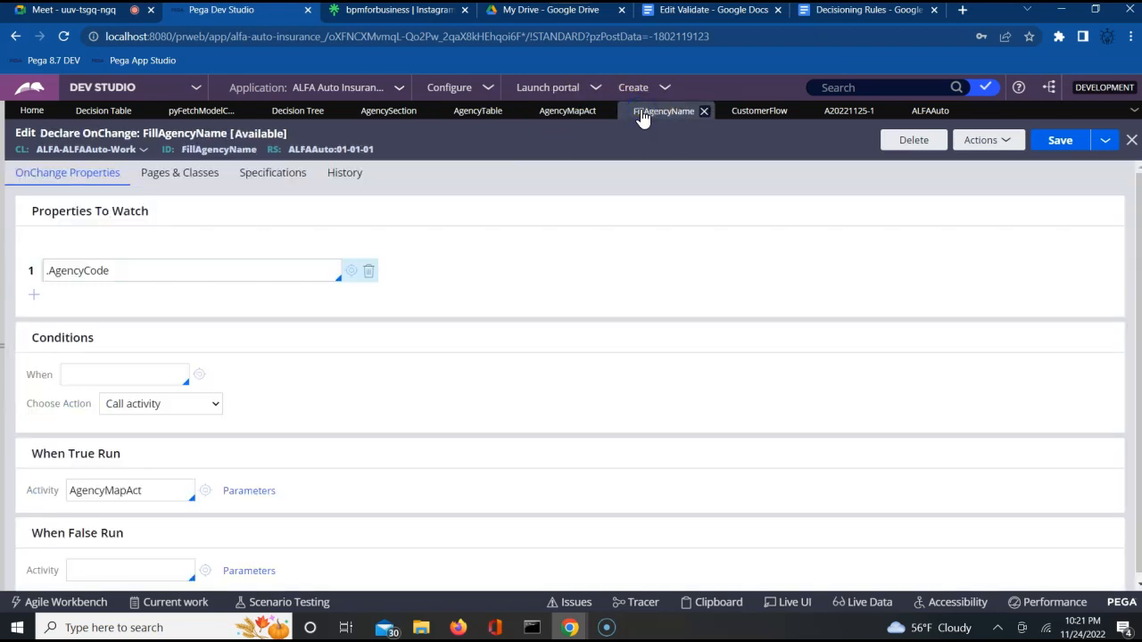
{"action": "left_click", "coordinate": [564, 120]}
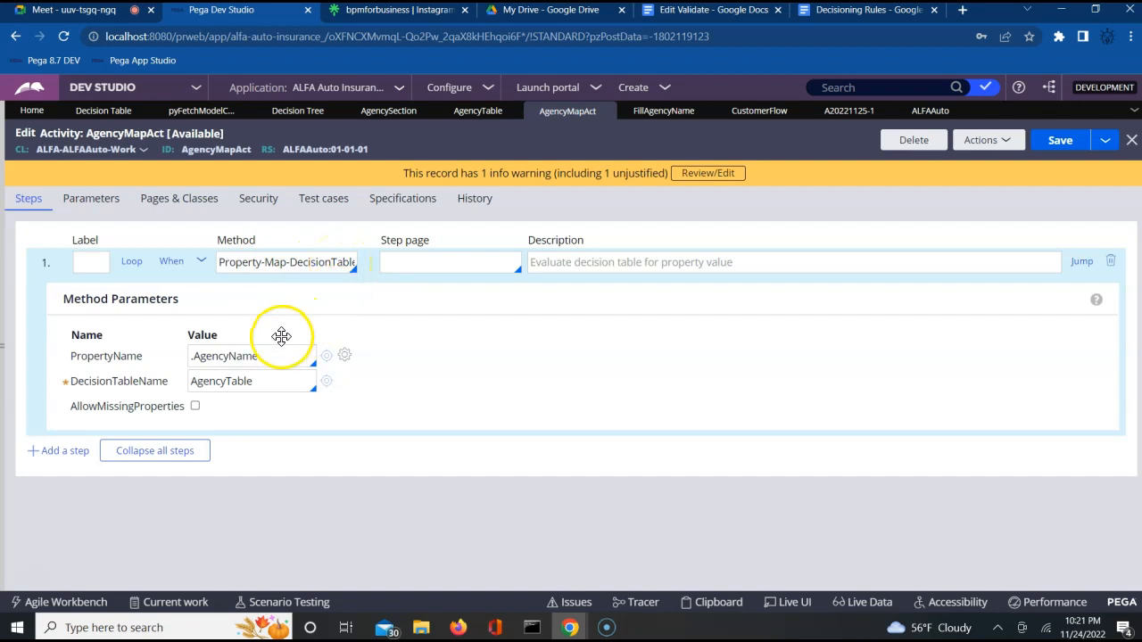
Step: Review AgencyMapAct's parameters: target property .AgencyName and decision table AgencyTable
{"action": "triple_click", "coordinate": [262, 355]}
{"action": "double_click", "coordinate": [262, 356]}
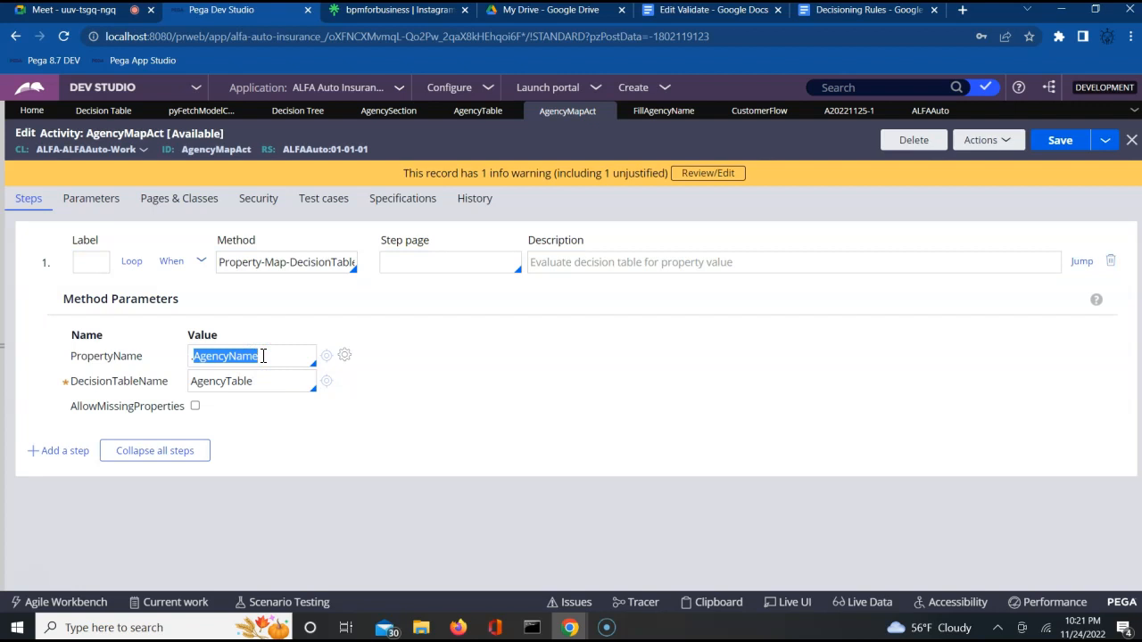
{"action": "double_click", "coordinate": [255, 382]}
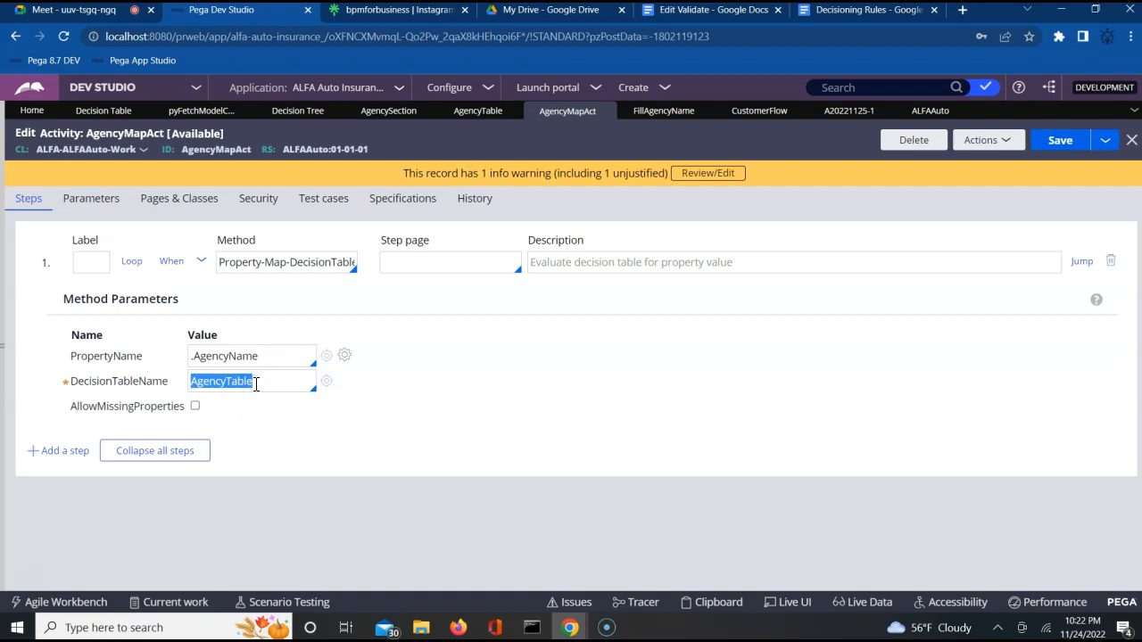
{"action": "double_click", "coordinate": [249, 356]}
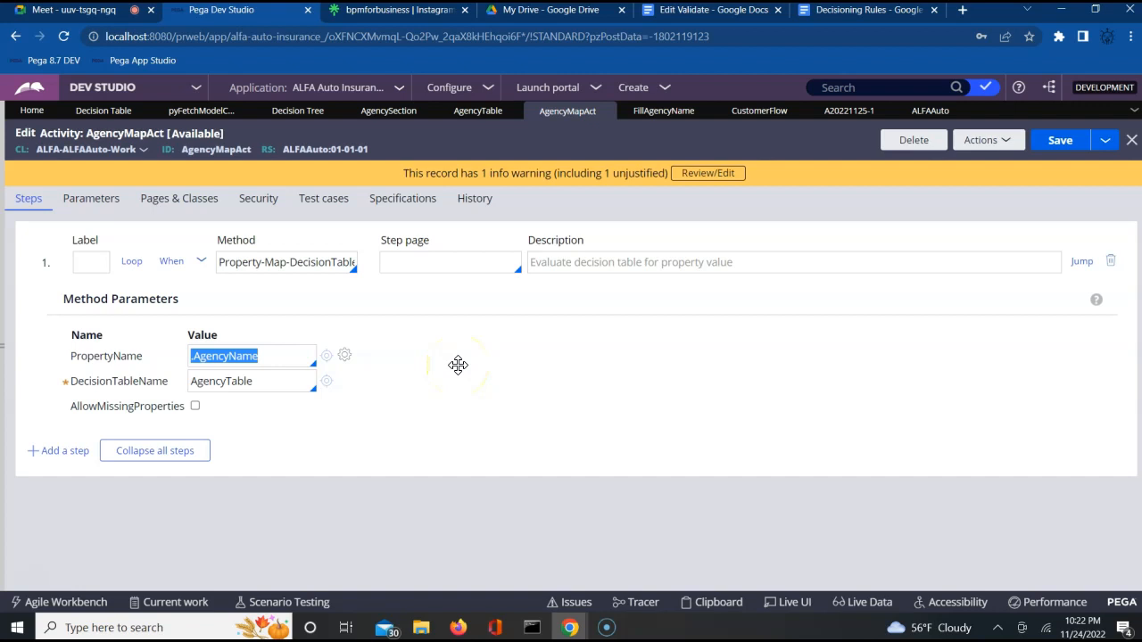
Step: Check FillAgencyName and AgencySection, close Cell Properties, and return to case A20221125-1
{"action": "left_click", "coordinate": [663, 111]}
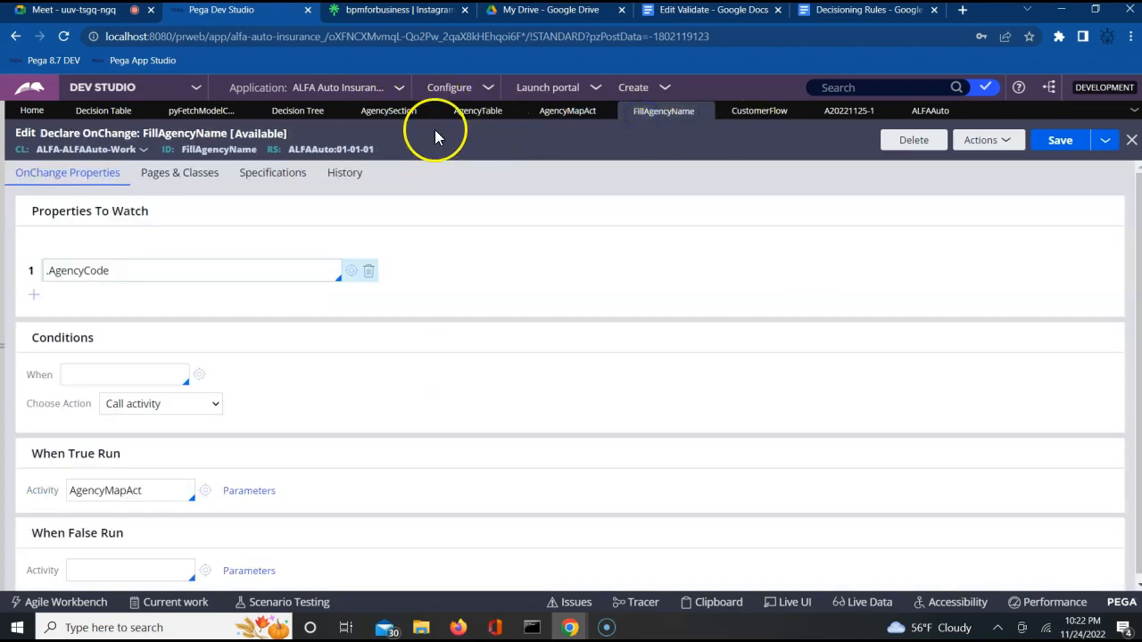
{"action": "left_click", "coordinate": [379, 121]}
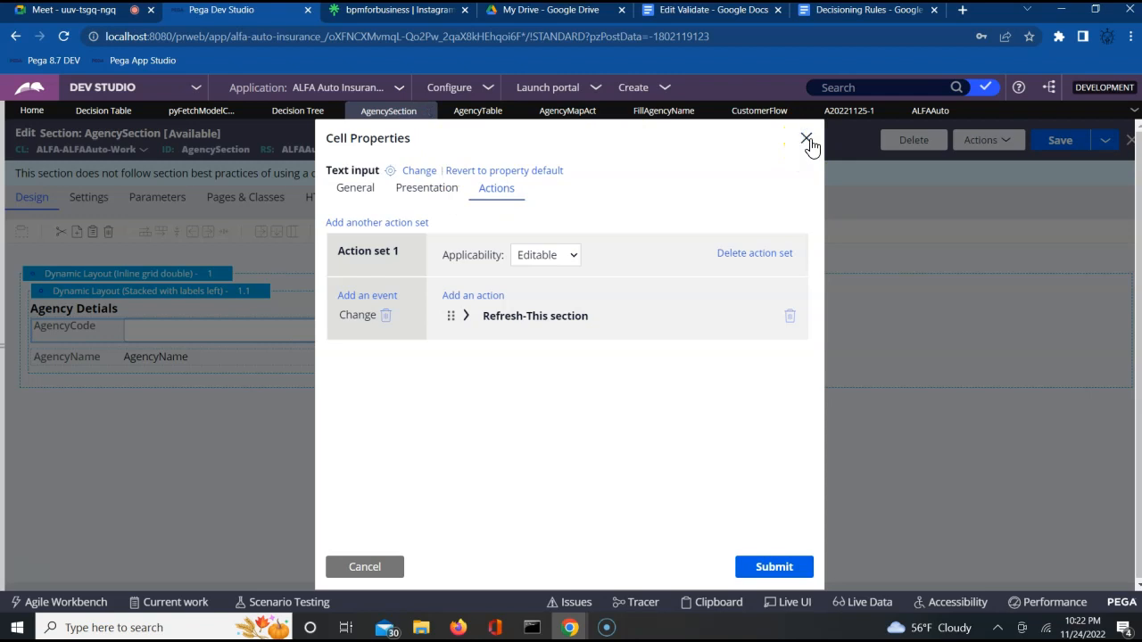
{"action": "left_click", "coordinate": [805, 141]}
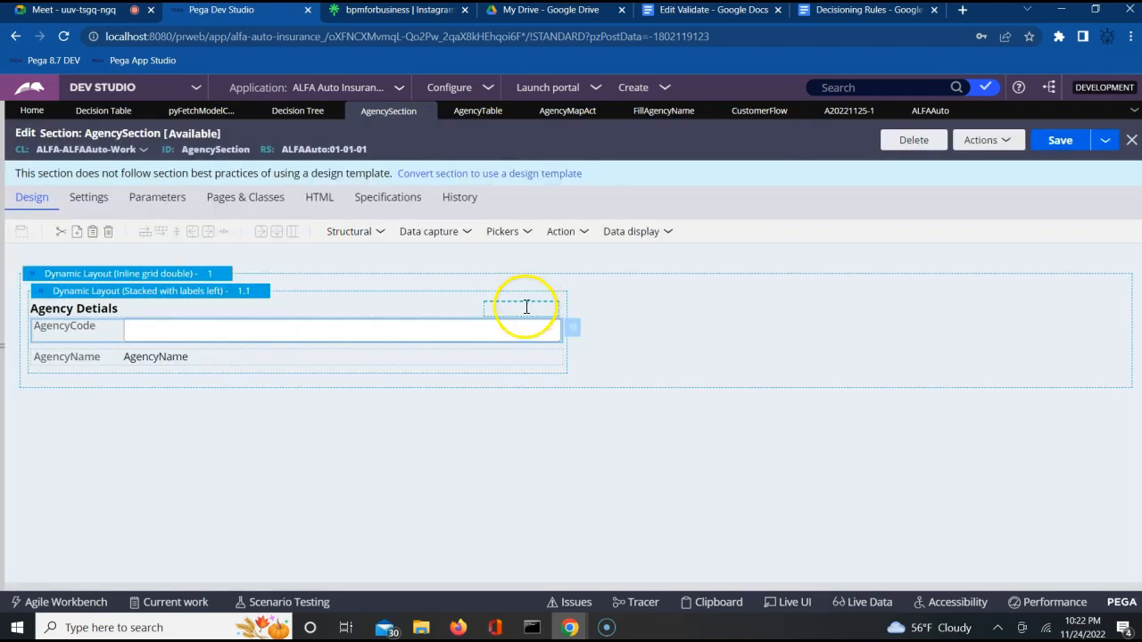
{"action": "left_click", "coordinate": [660, 116]}
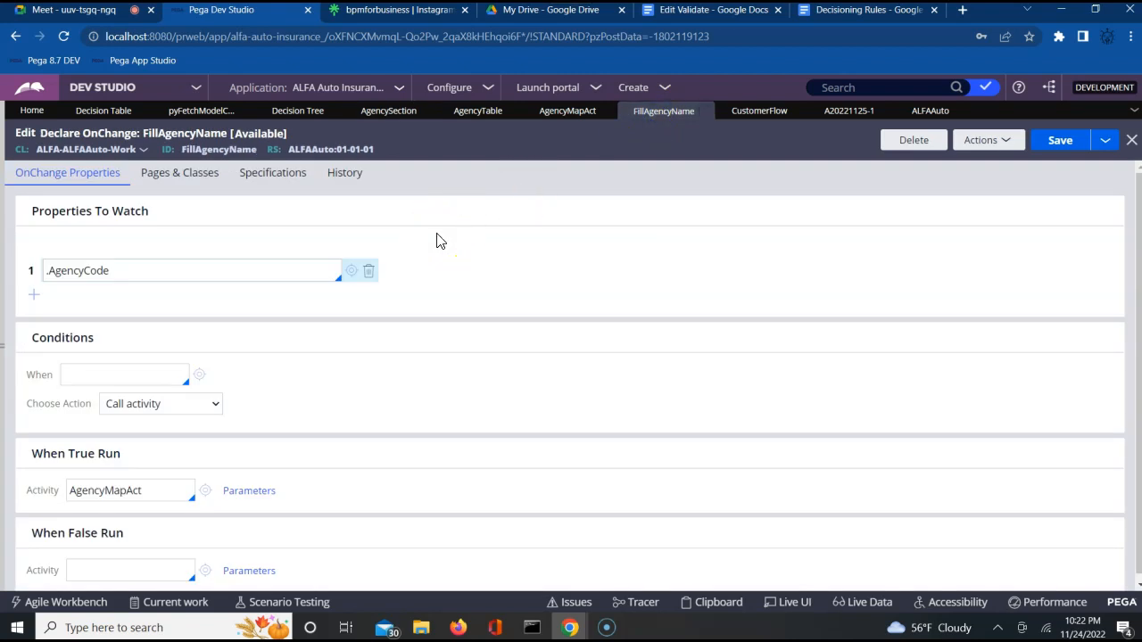
{"action": "left_click", "coordinate": [848, 113]}
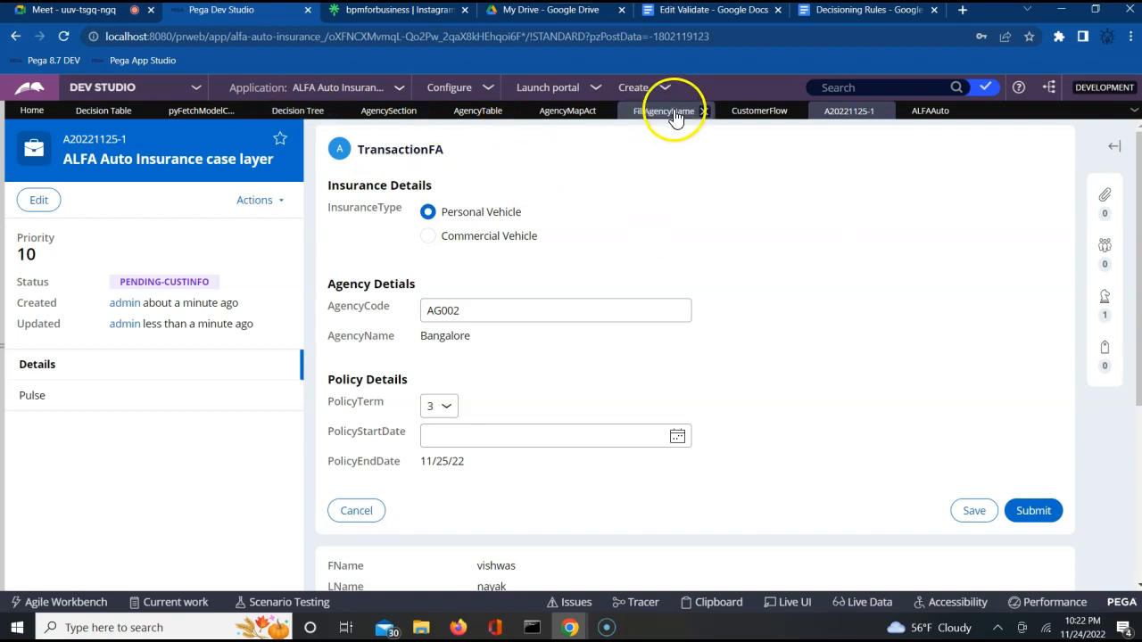
Step: Run CustomerFlow to create case A20221125-2 and submit the blank customer details
{"action": "left_click", "coordinate": [754, 113]}
{"action": "left_click", "coordinate": [978, 141]}
{"action": "left_click", "coordinate": [900, 161]}
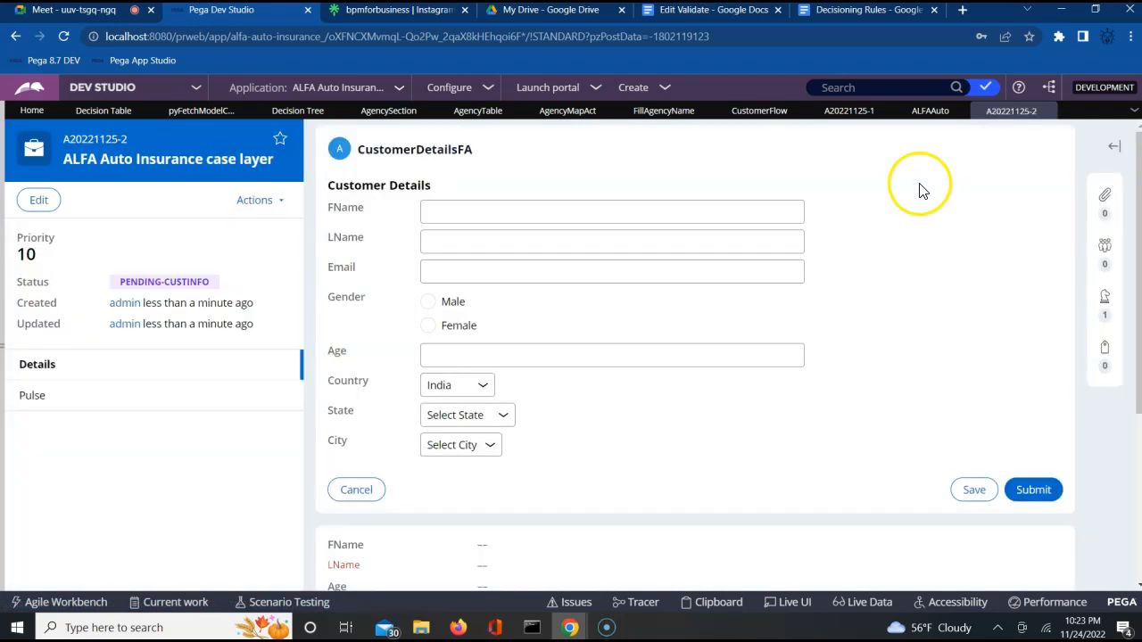
{"action": "left_click", "coordinate": [1037, 492]}
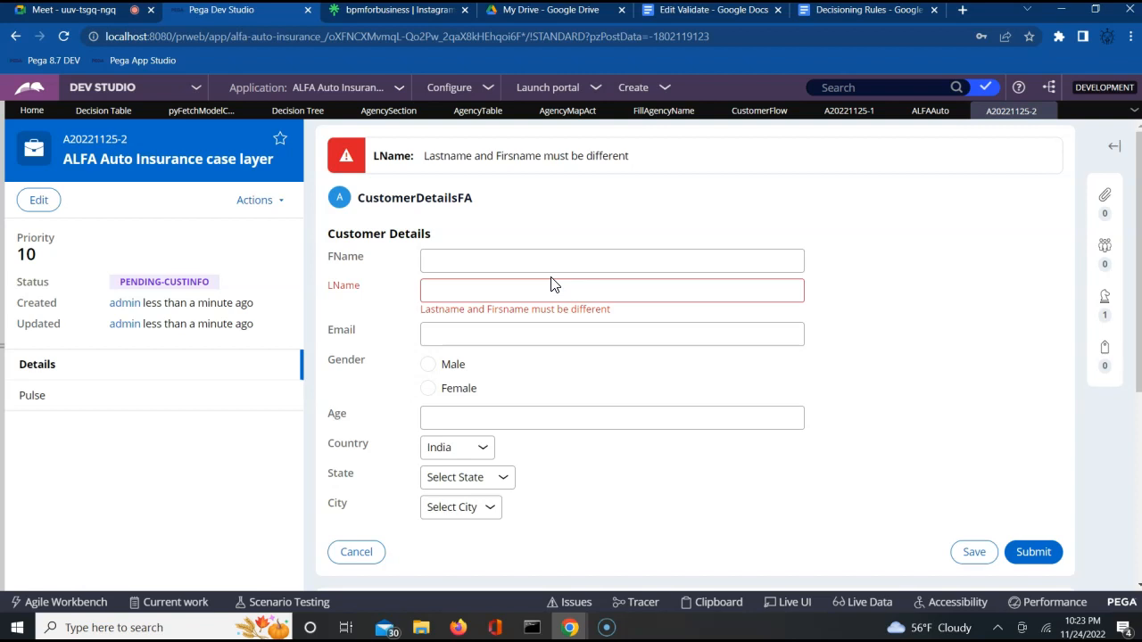
Step: Inspect the LName 'must be different' error and toggle the left navigation panel
{"action": "left_click", "coordinate": [595, 282]}
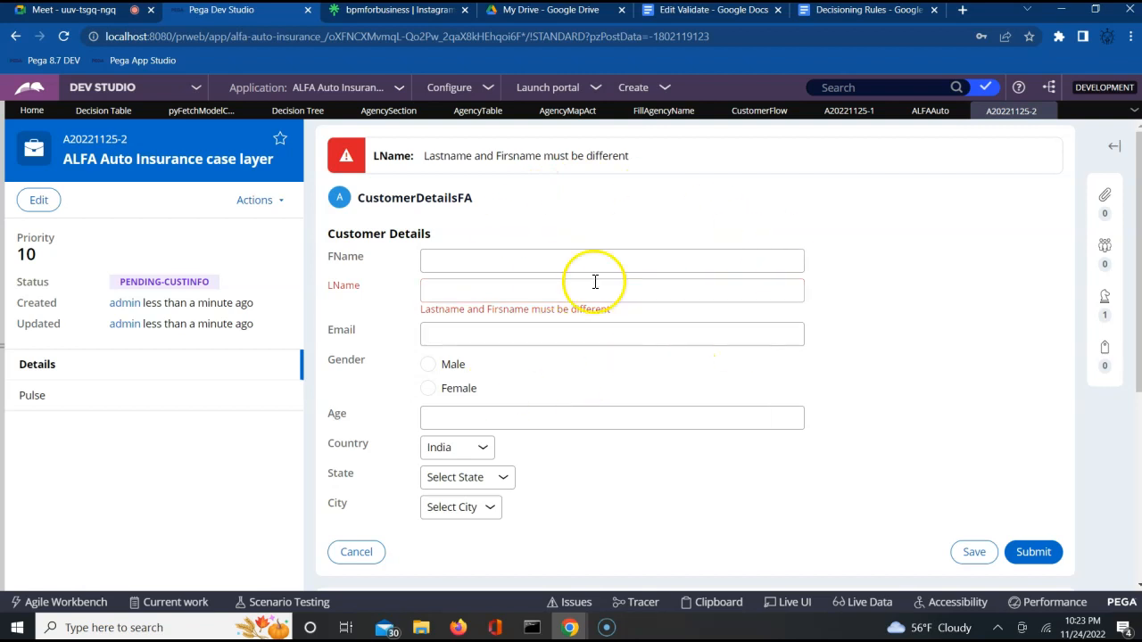
{"action": "left_click", "coordinate": [4, 348]}
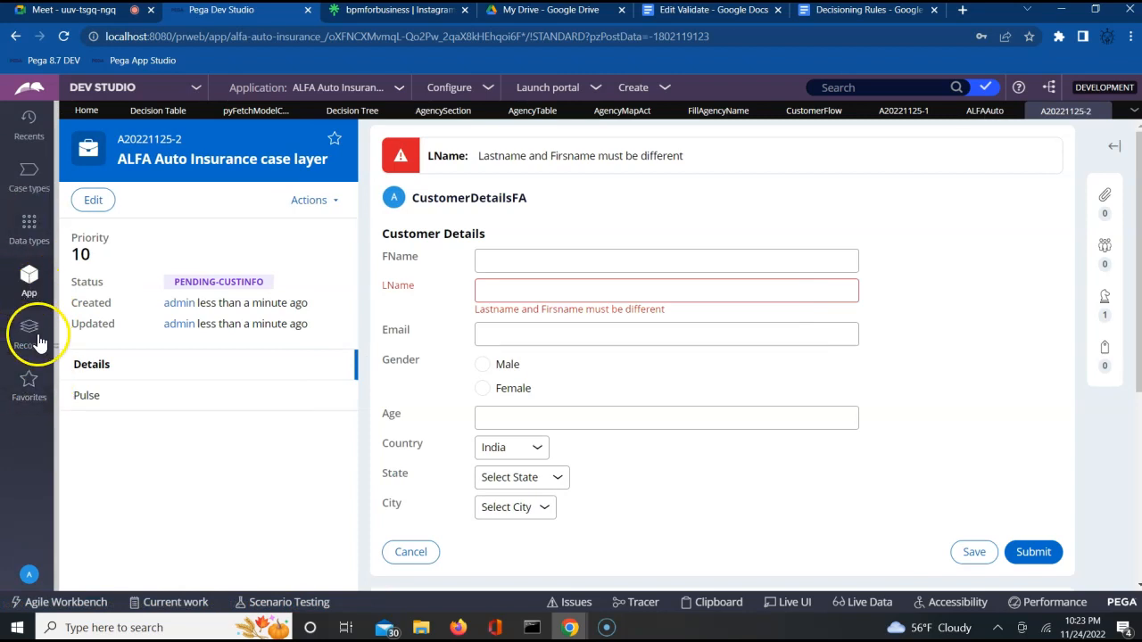
{"action": "left_click", "coordinate": [33, 274]}
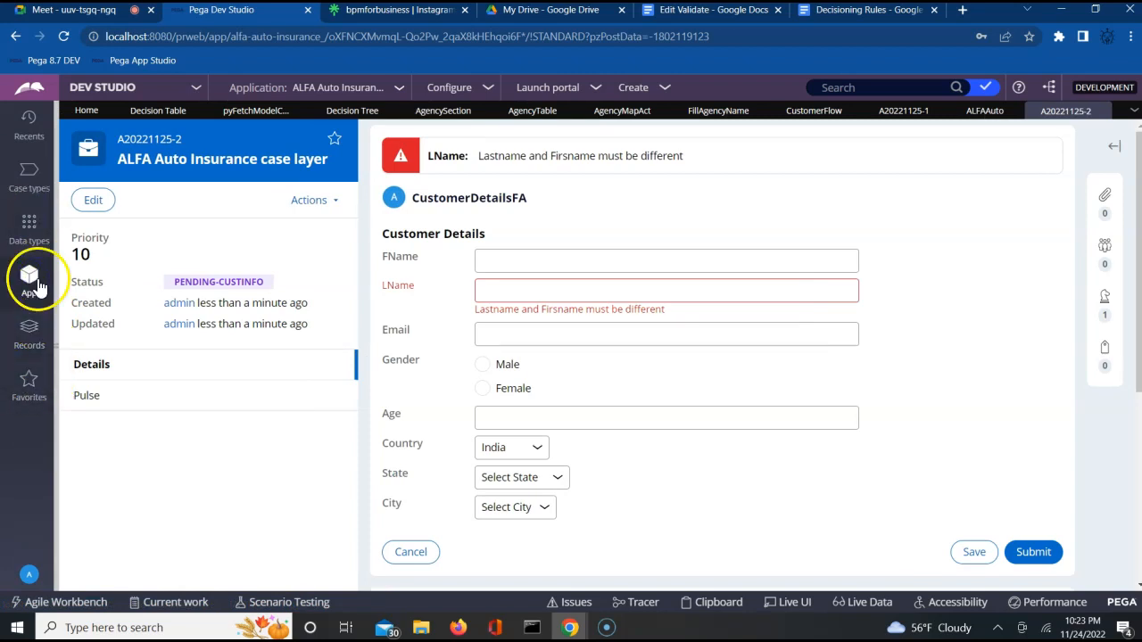
{"action": "left_click", "coordinate": [57, 348]}
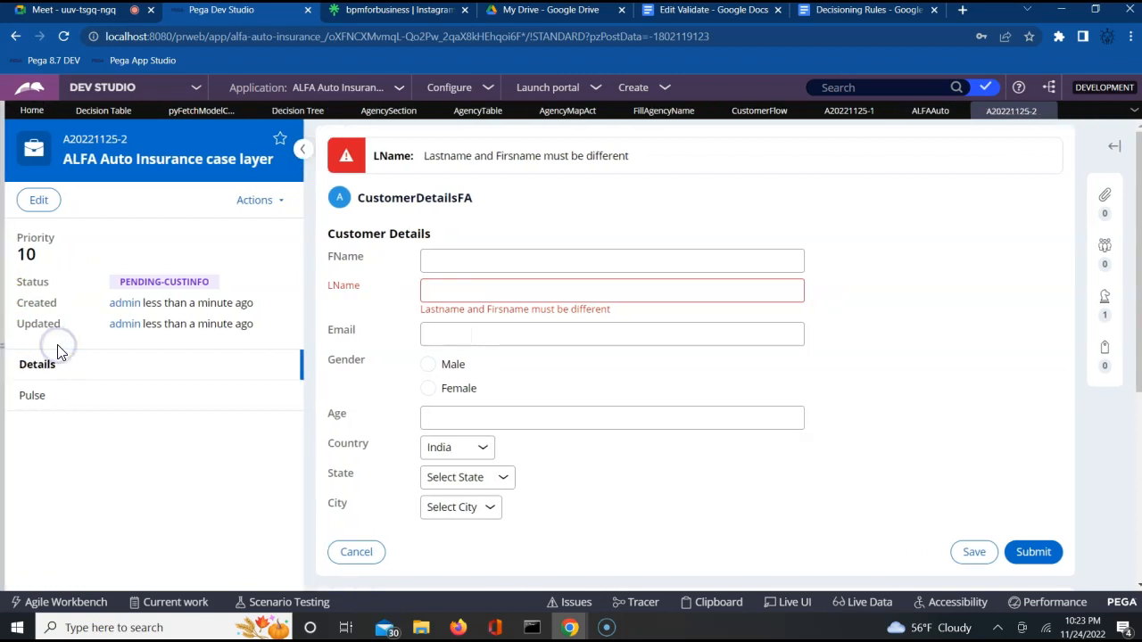
{"action": "left_click", "coordinate": [5, 345]}
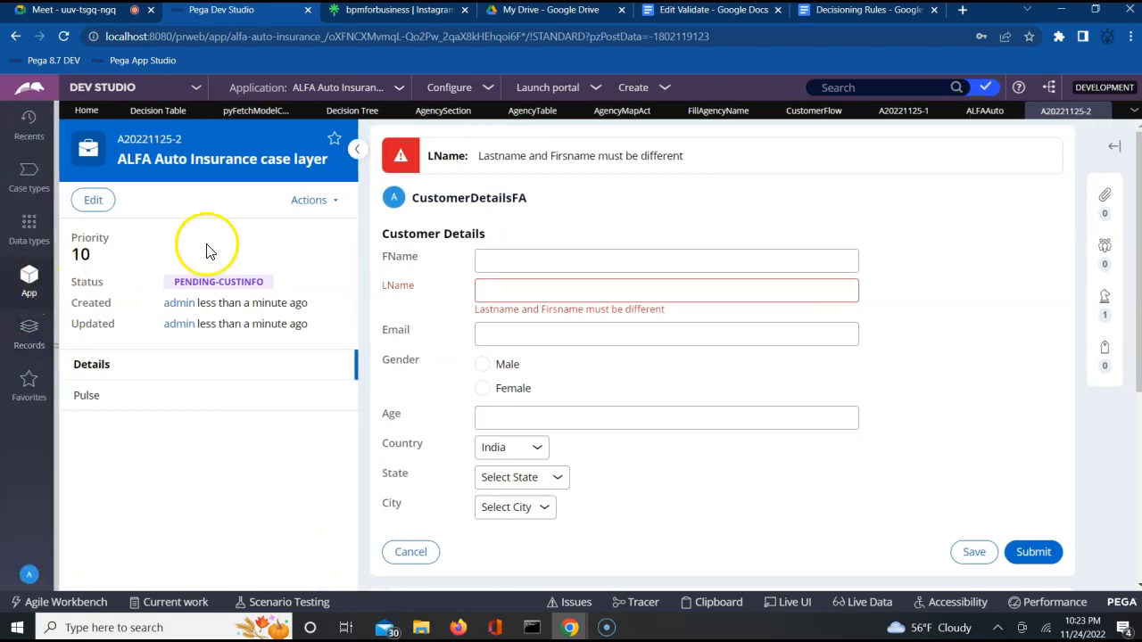
{"action": "left_click", "coordinate": [33, 293]}
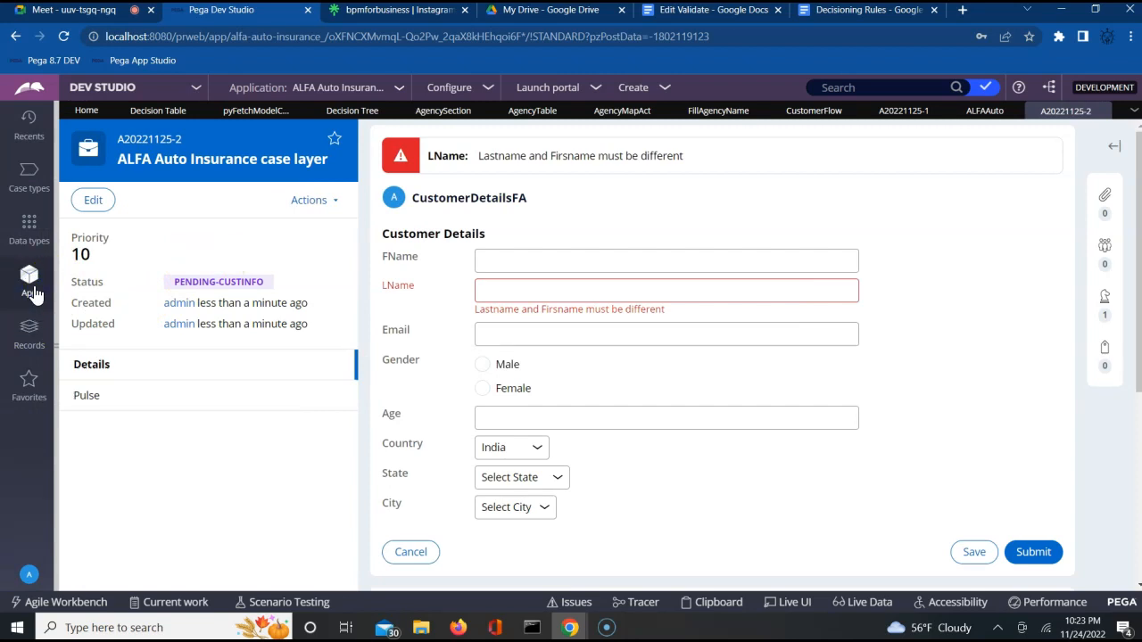
Step: Close A20221125-2, CustomerFlow, A20221125-1 (discarding changes), FillAgencyName and AgencySection
{"action": "left_click", "coordinate": [1101, 112]}
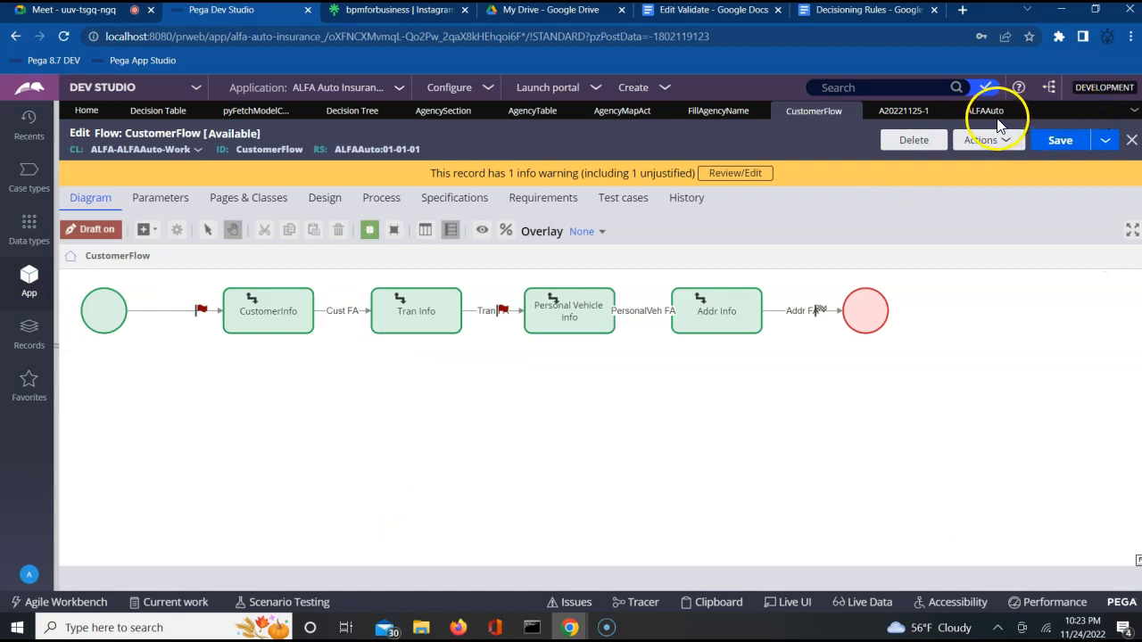
{"action": "left_click", "coordinate": [851, 113]}
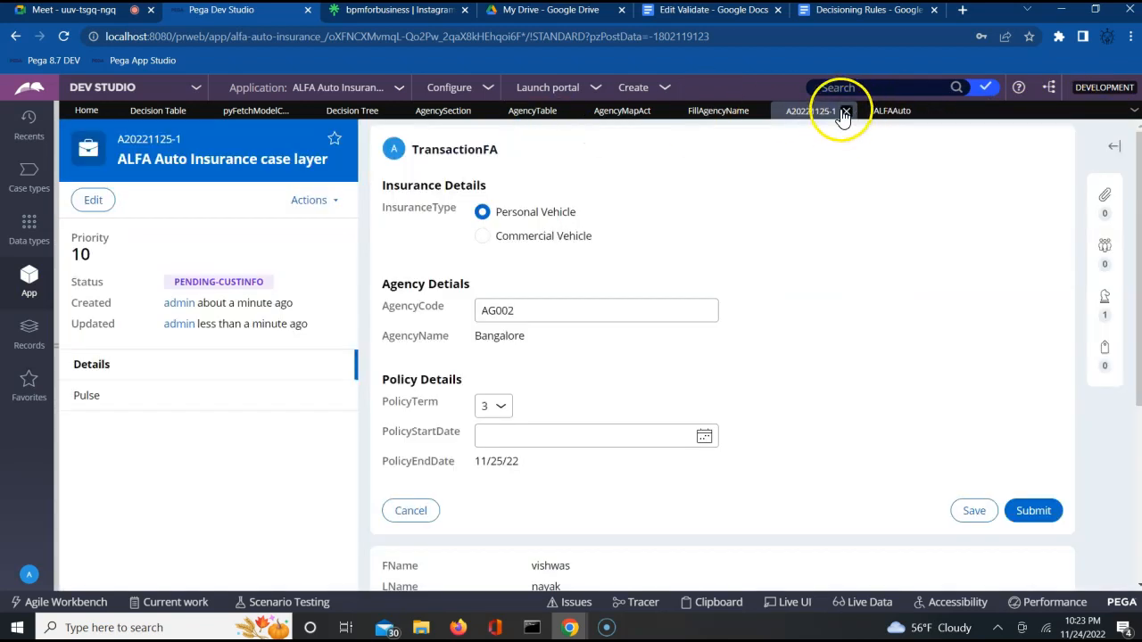
{"action": "left_click", "coordinate": [844, 116]}
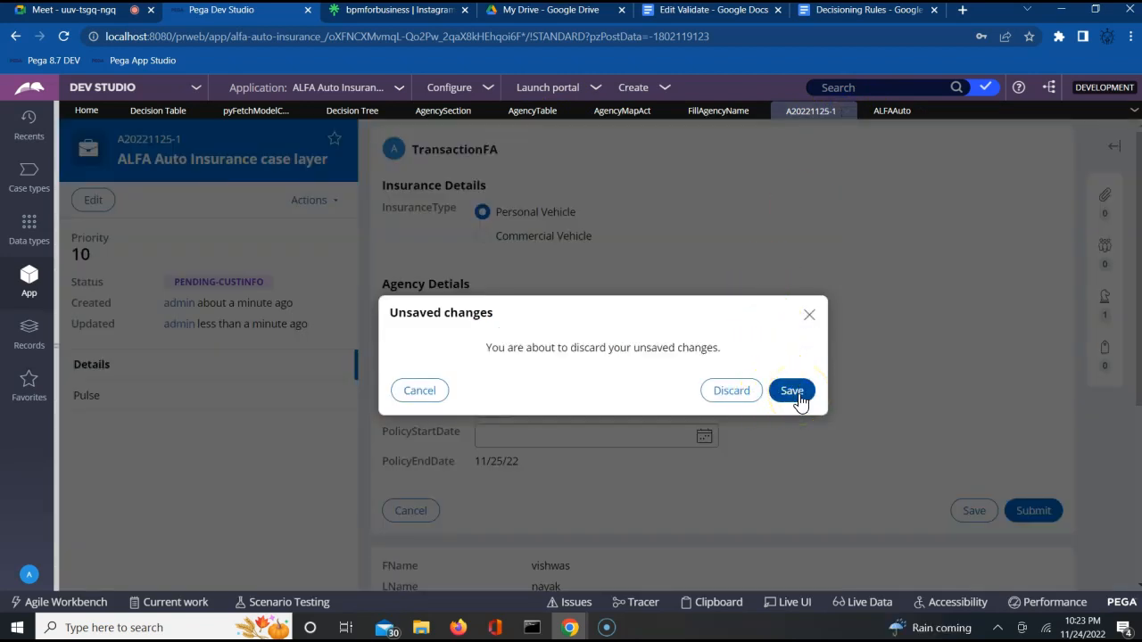
{"action": "left_click", "coordinate": [732, 391]}
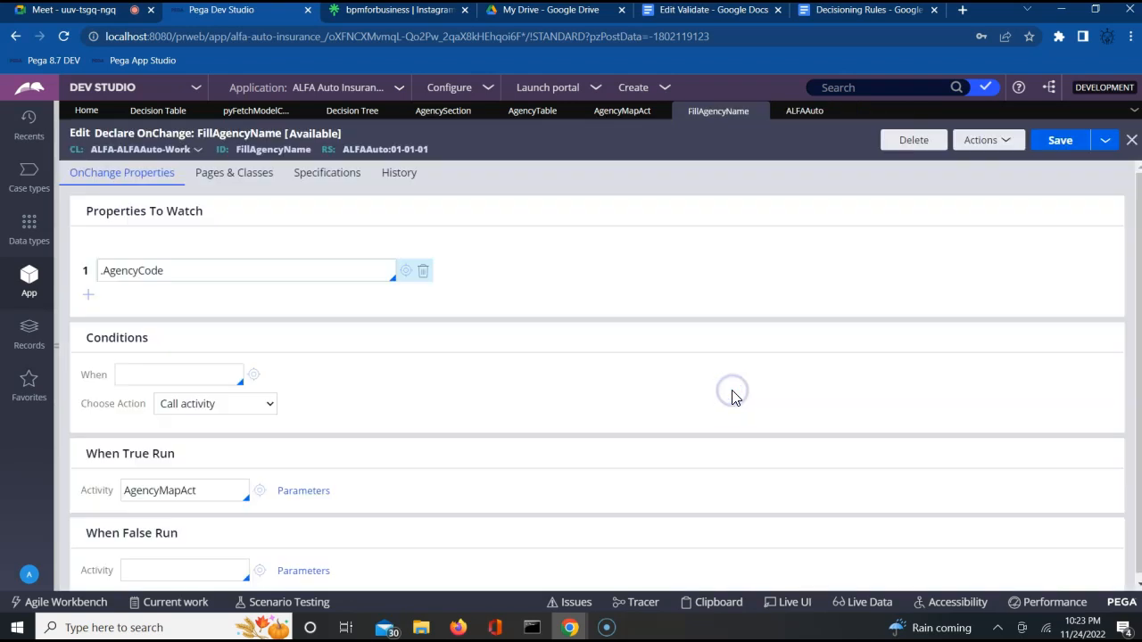
{"action": "left_click", "coordinate": [1130, 141]}
{"action": "left_click", "coordinate": [1130, 143]}
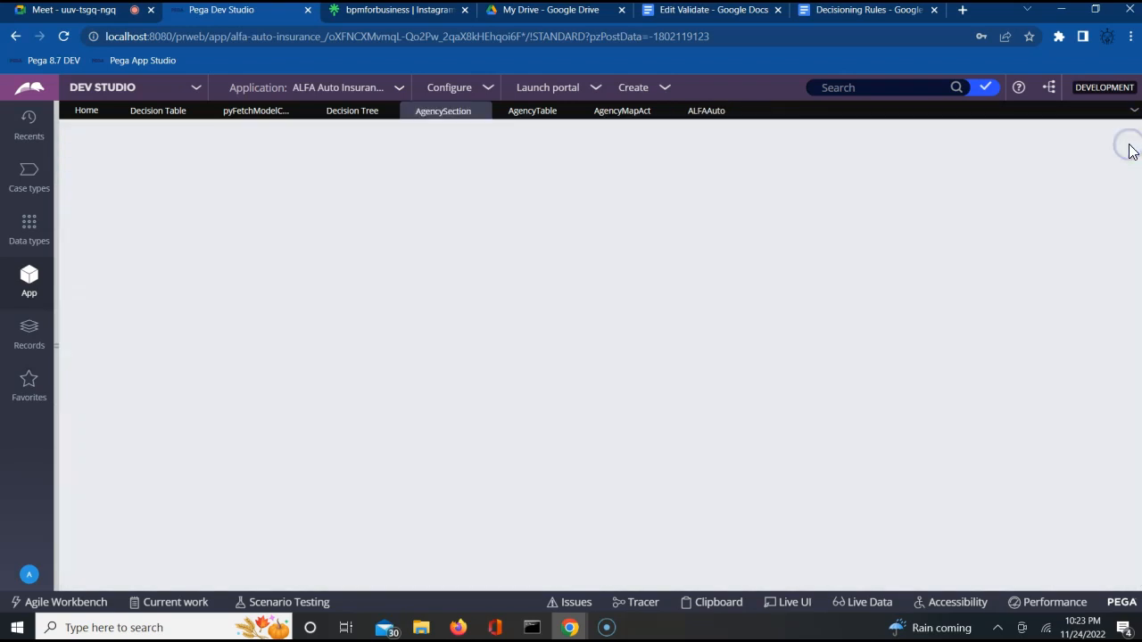
Step: Reload the page and dismiss the new-application welcome popup
{"action": "left_click", "coordinate": [65, 40]}
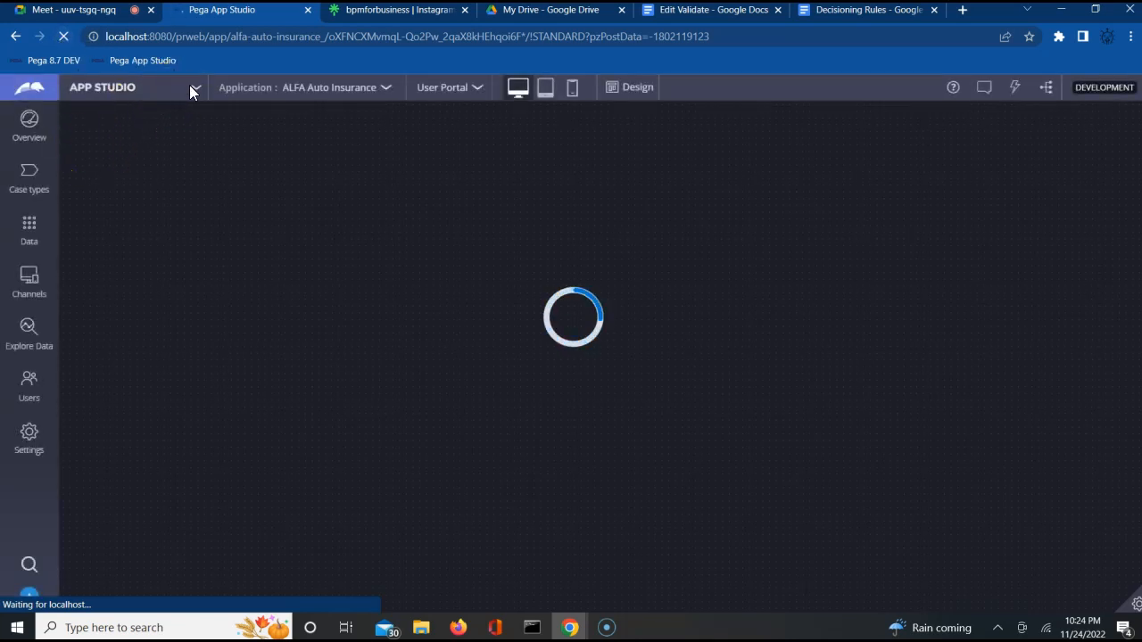
{"action": "left_click", "coordinate": [144, 89]}
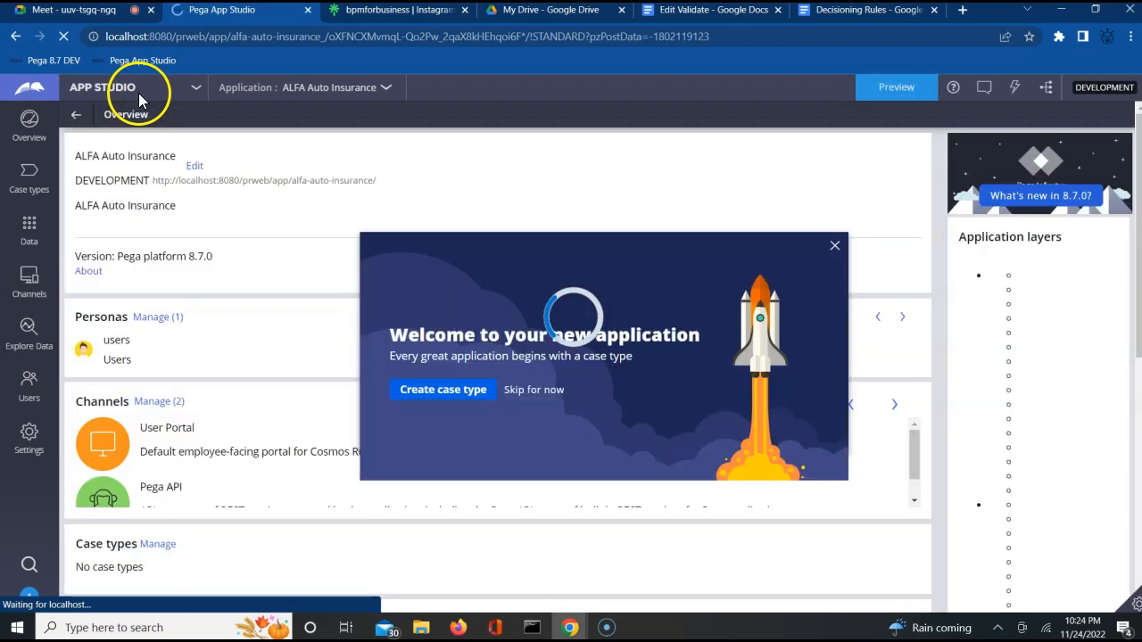
{"action": "left_click", "coordinate": [834, 246]}
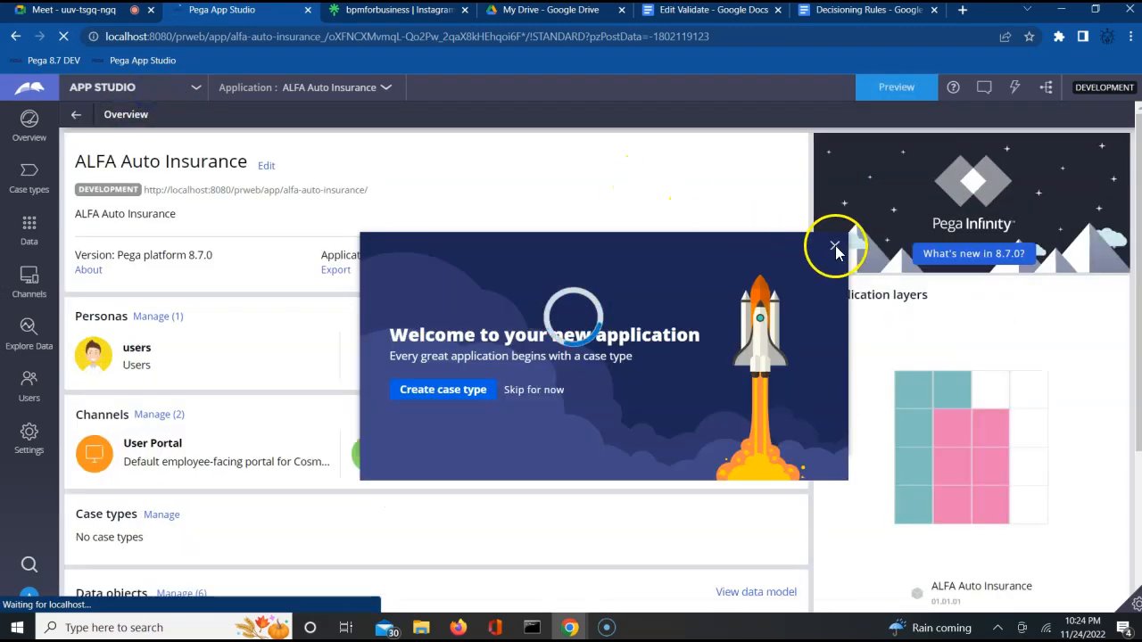
Step: Choose DEV STUDIO from the studio switcher, dismissing the reappeared welcome popup
{"action": "left_click", "coordinate": [177, 90]}
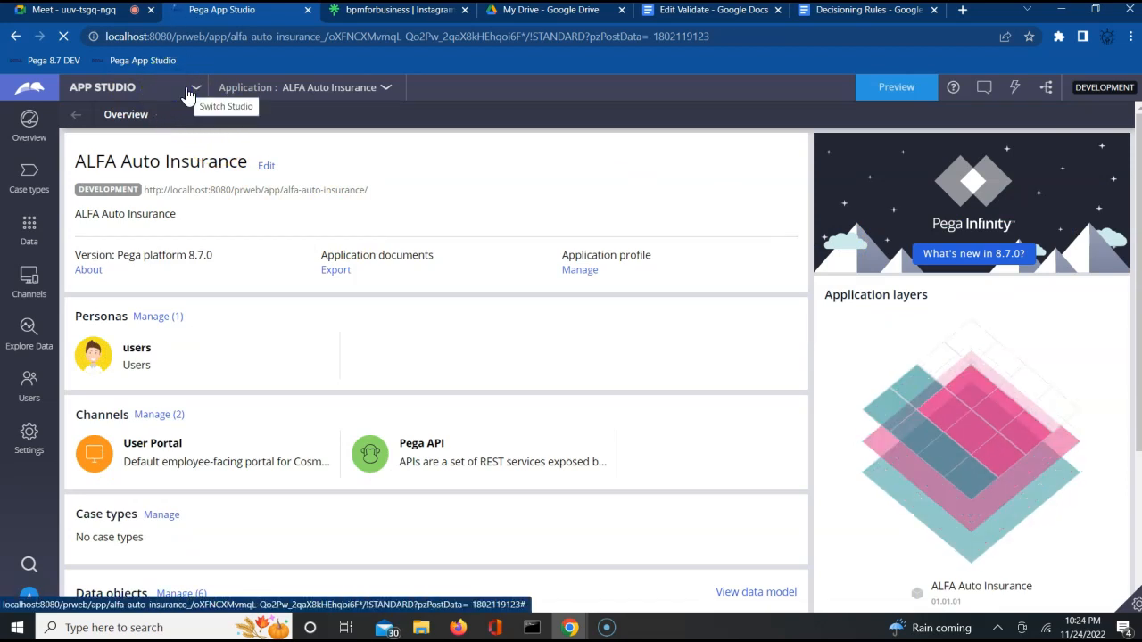
{"action": "left_click", "coordinate": [196, 89]}
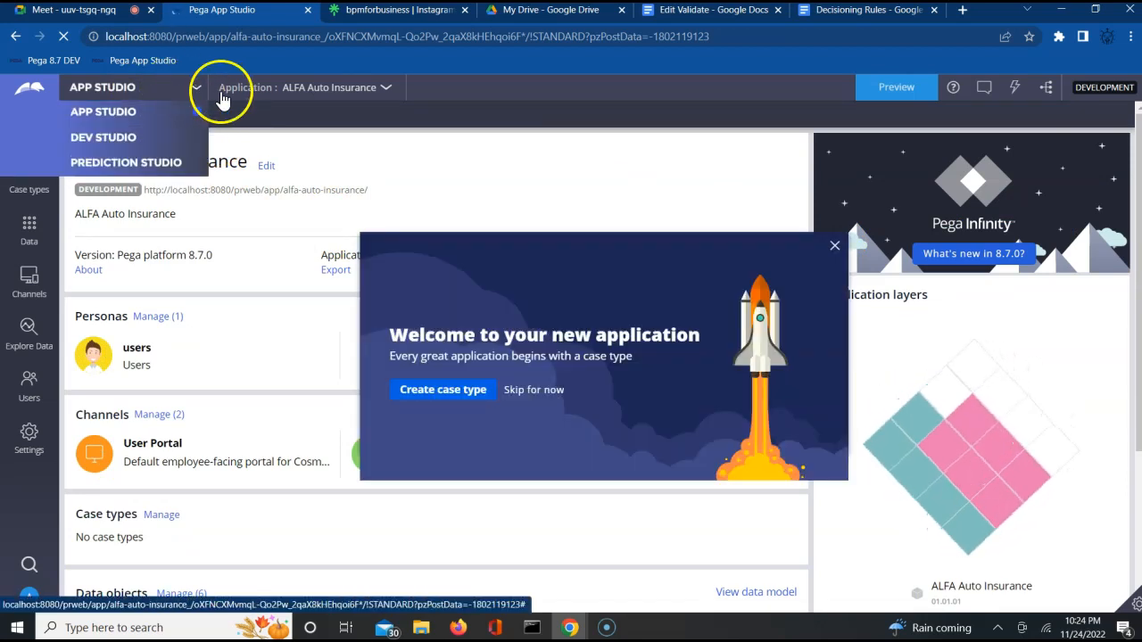
{"action": "left_click", "coordinate": [102, 137]}
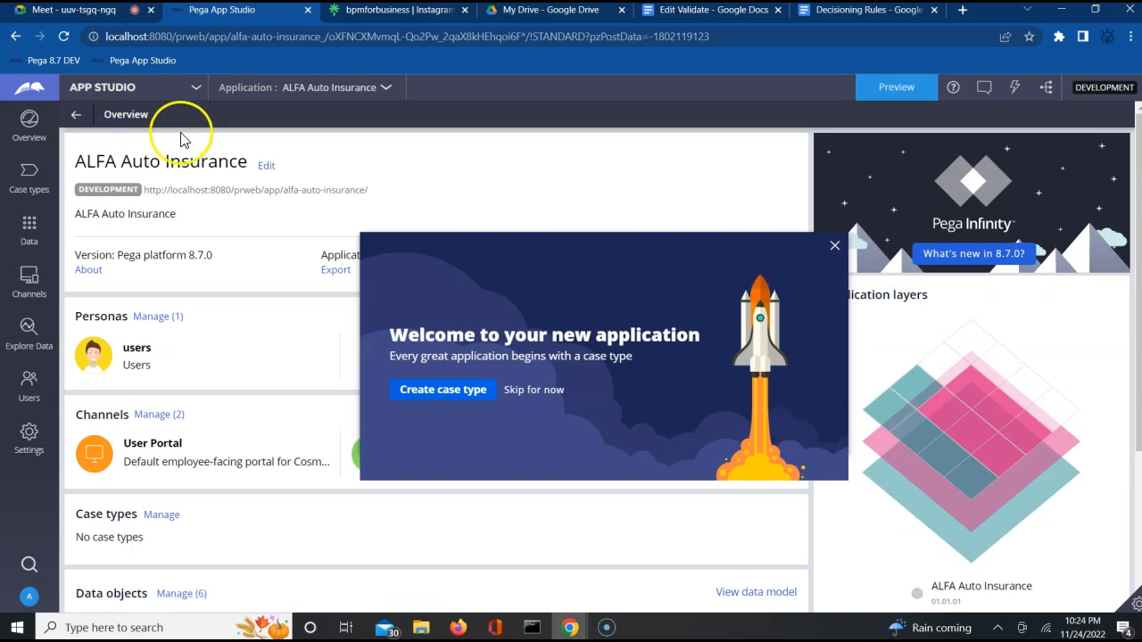
{"action": "left_click", "coordinate": [836, 248]}
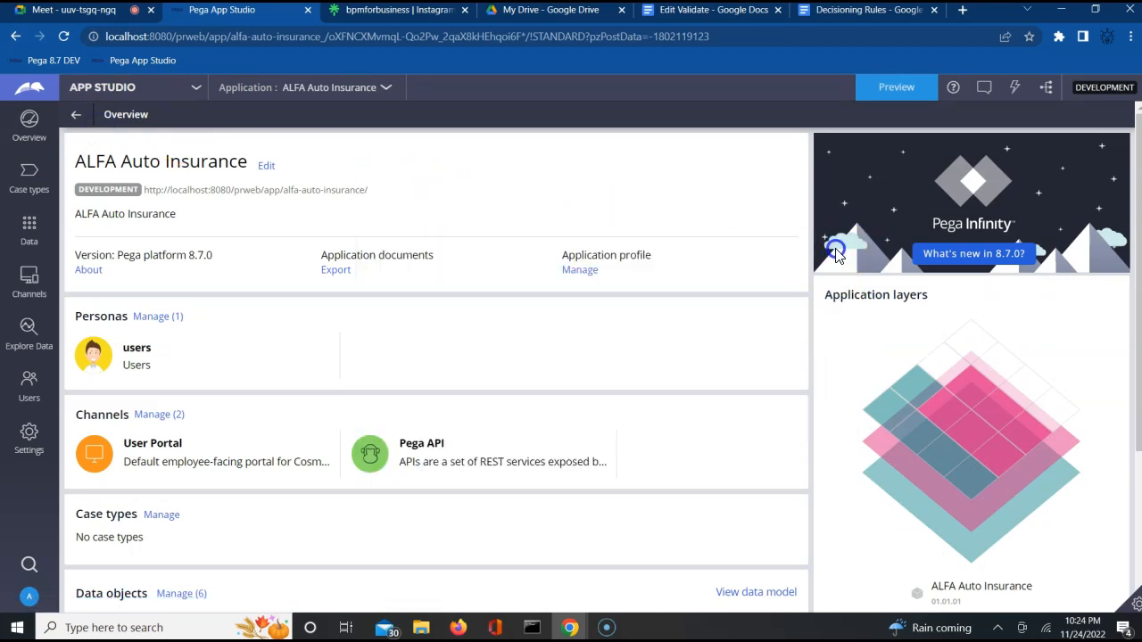
{"action": "left_click", "coordinate": [173, 96]}
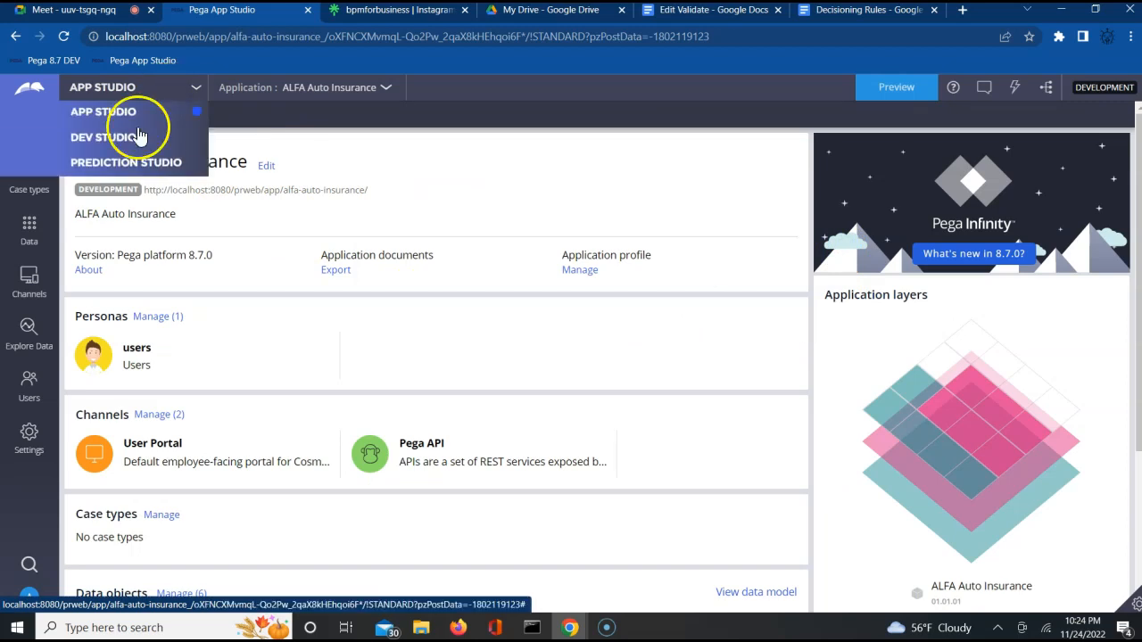
{"action": "left_click", "coordinate": [105, 137]}
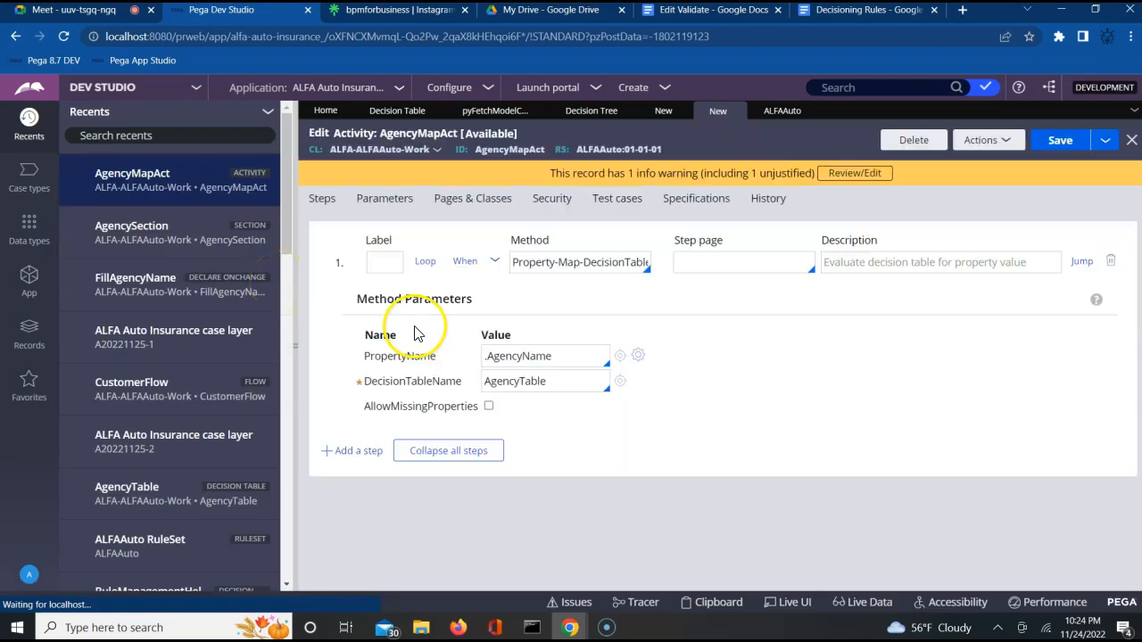
Step: Open ABCConstraints from App Explorer under Decision > Constraints
{"action": "left_click", "coordinate": [33, 284]}
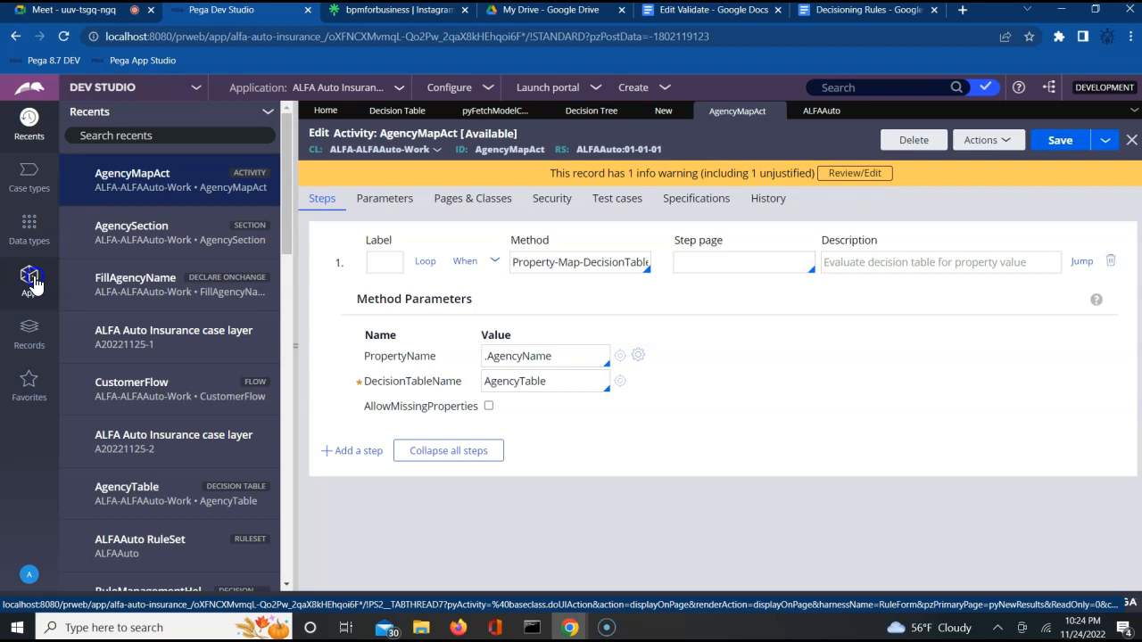
{"action": "left_click", "coordinate": [136, 280]}
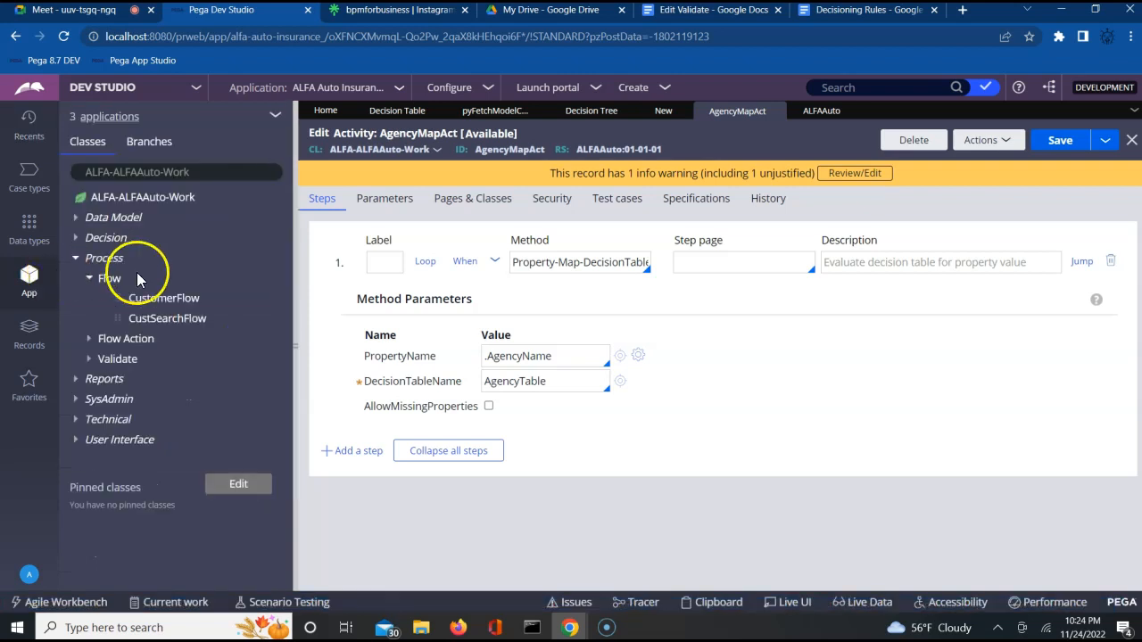
{"action": "left_click", "coordinate": [78, 243]}
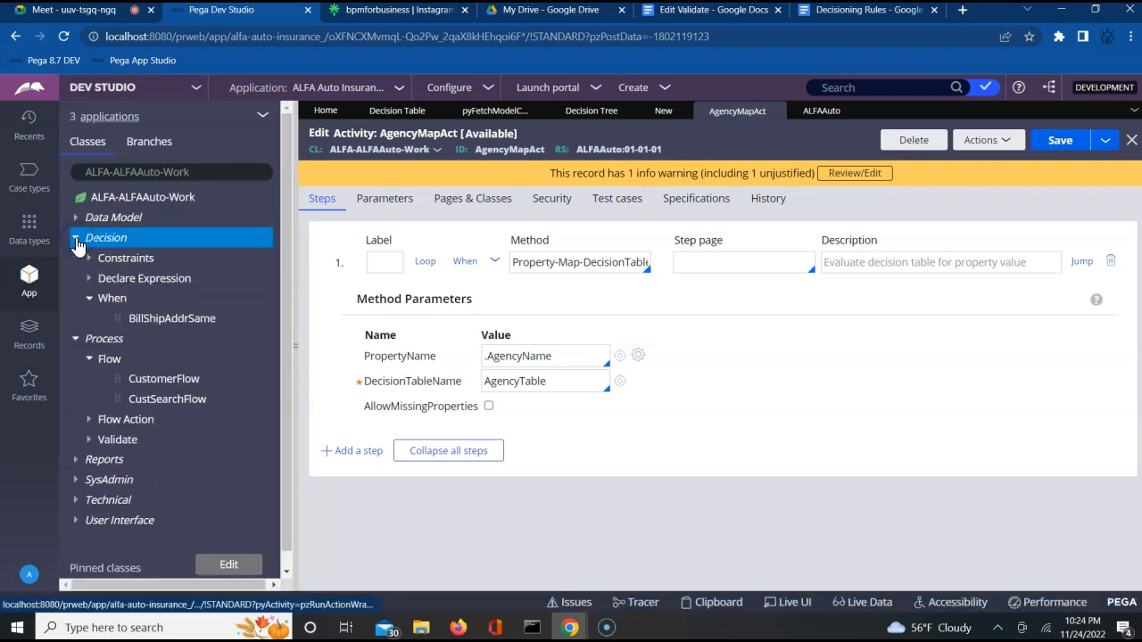
{"action": "left_click", "coordinate": [90, 260]}
{"action": "left_click", "coordinate": [153, 278]}
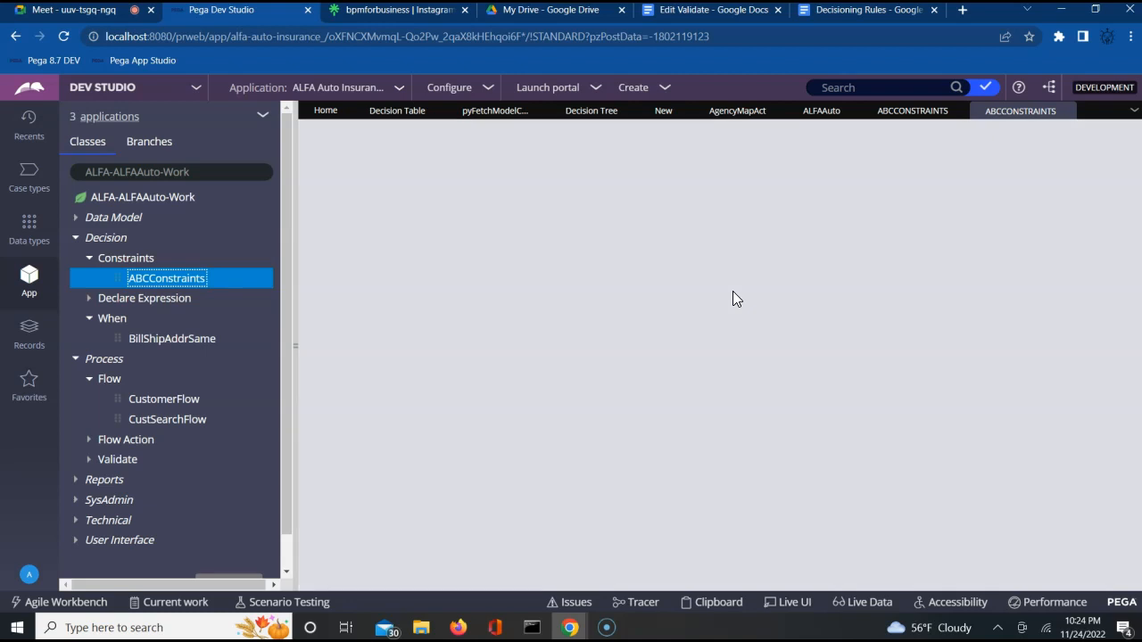
{"action": "left_click", "coordinate": [724, 221]}
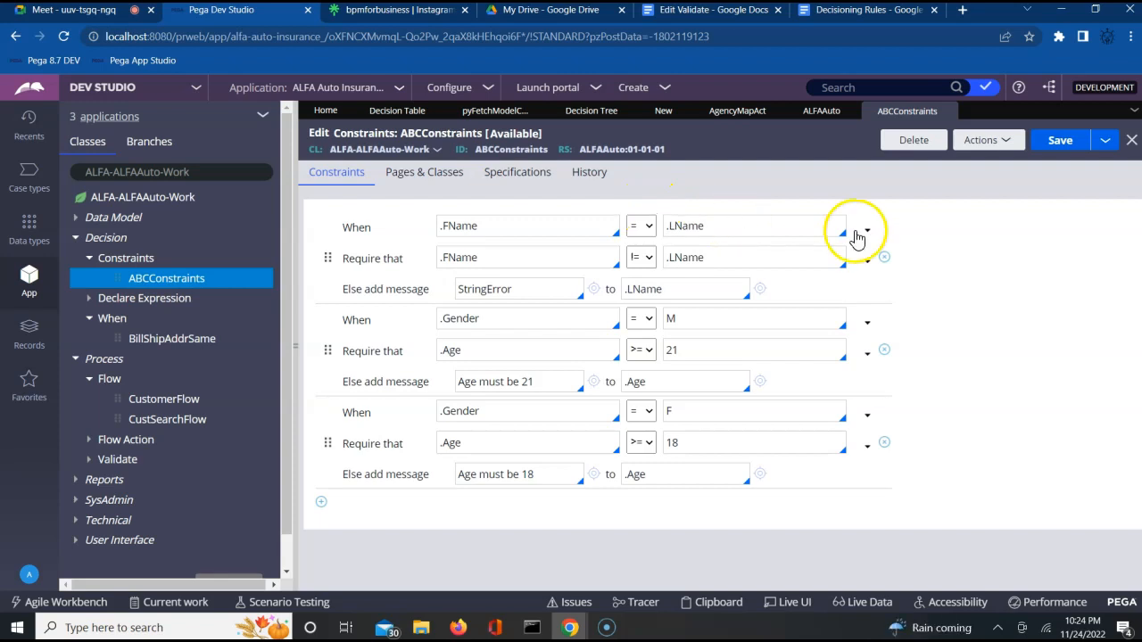
Step: Set ABCConstraints availability to Withdrawn and save the rule
{"action": "left_click", "coordinate": [508, 136]}
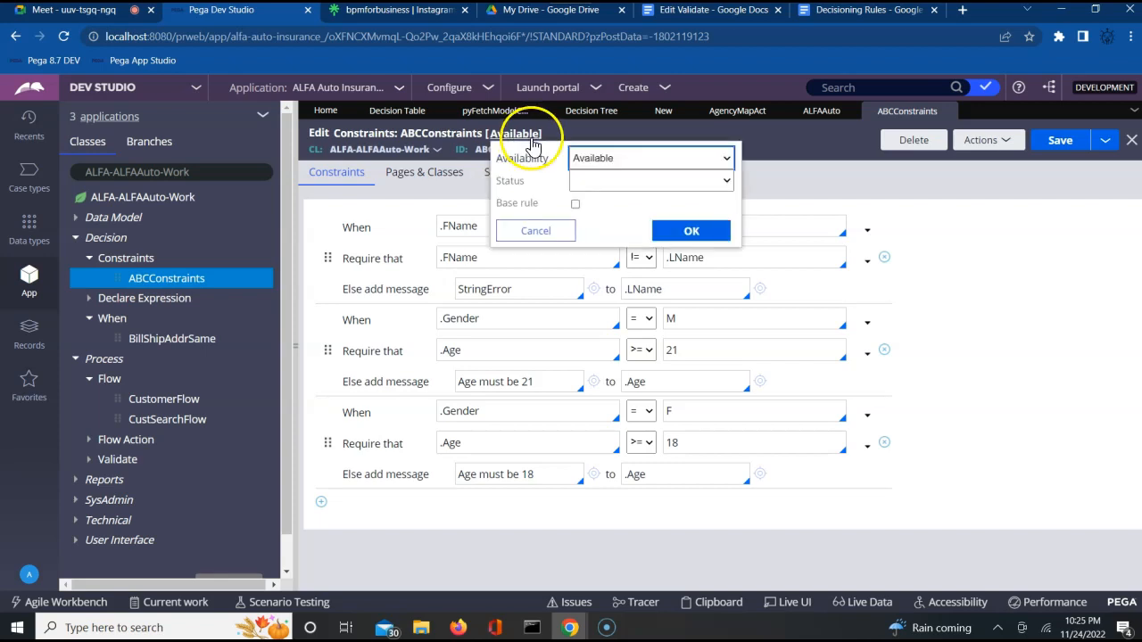
{"action": "left_click", "coordinate": [630, 159]}
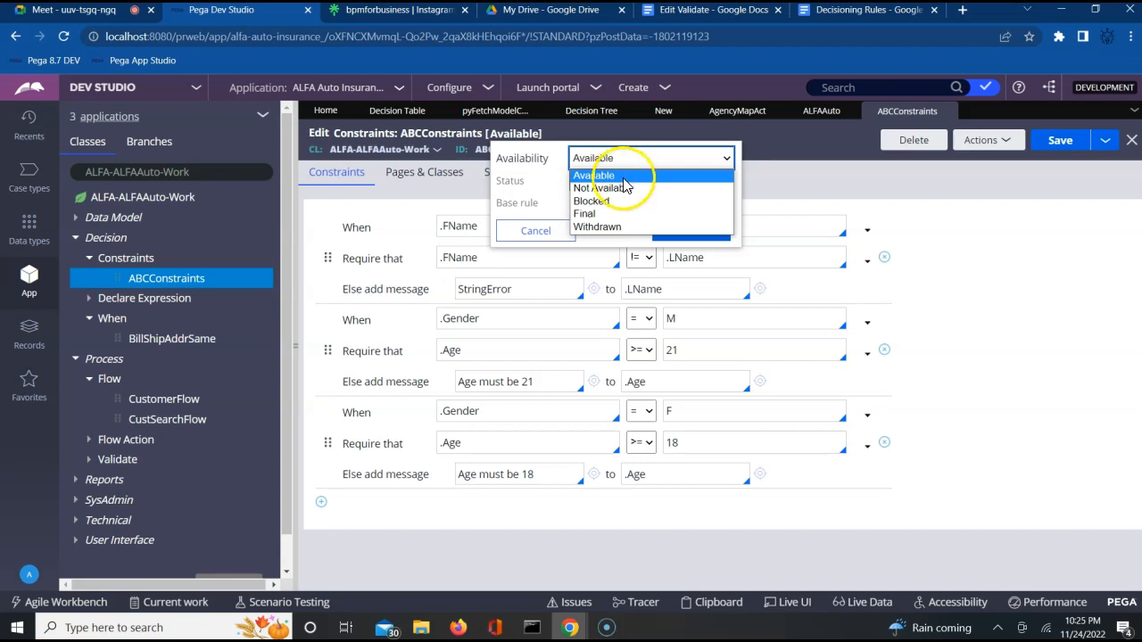
{"action": "left_click", "coordinate": [597, 226]}
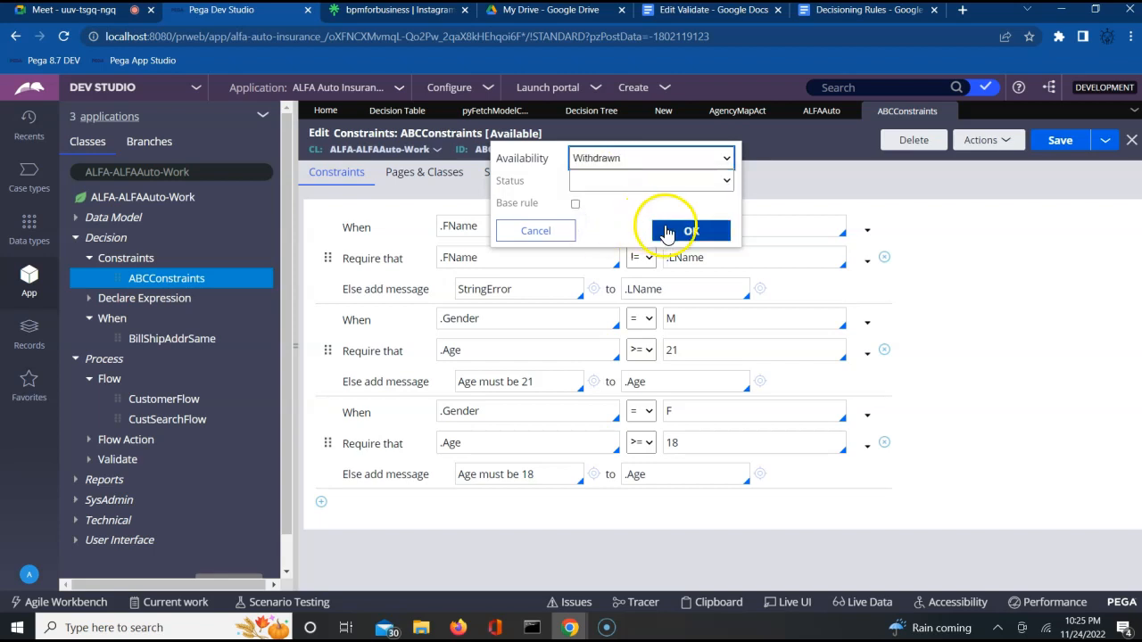
{"action": "left_click", "coordinate": [676, 231]}
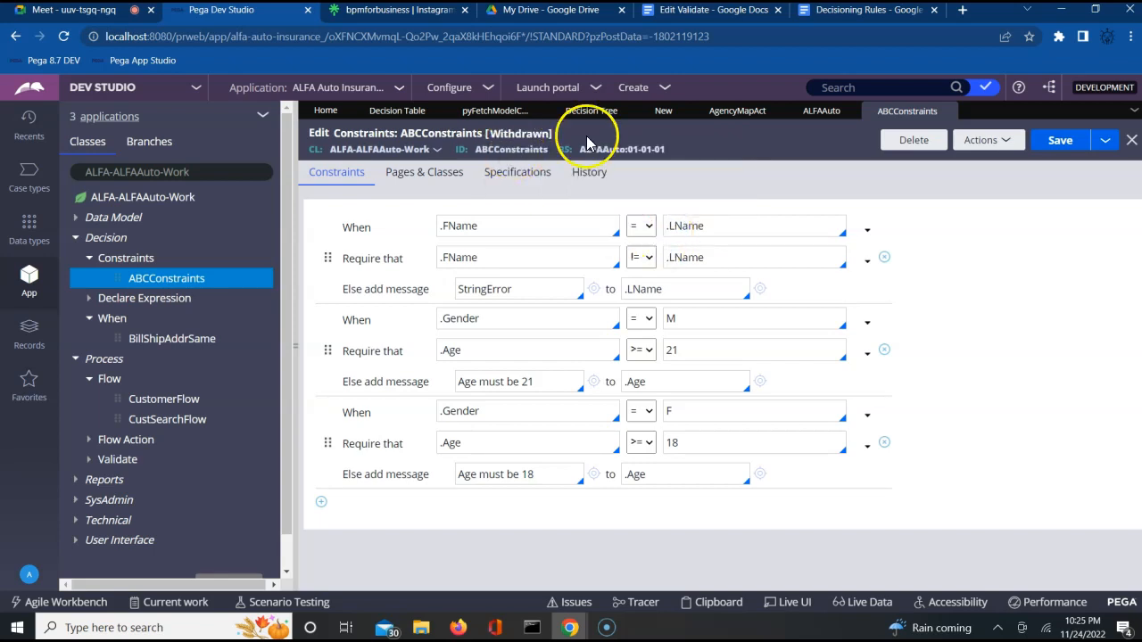
{"action": "left_click", "coordinate": [1061, 141]}
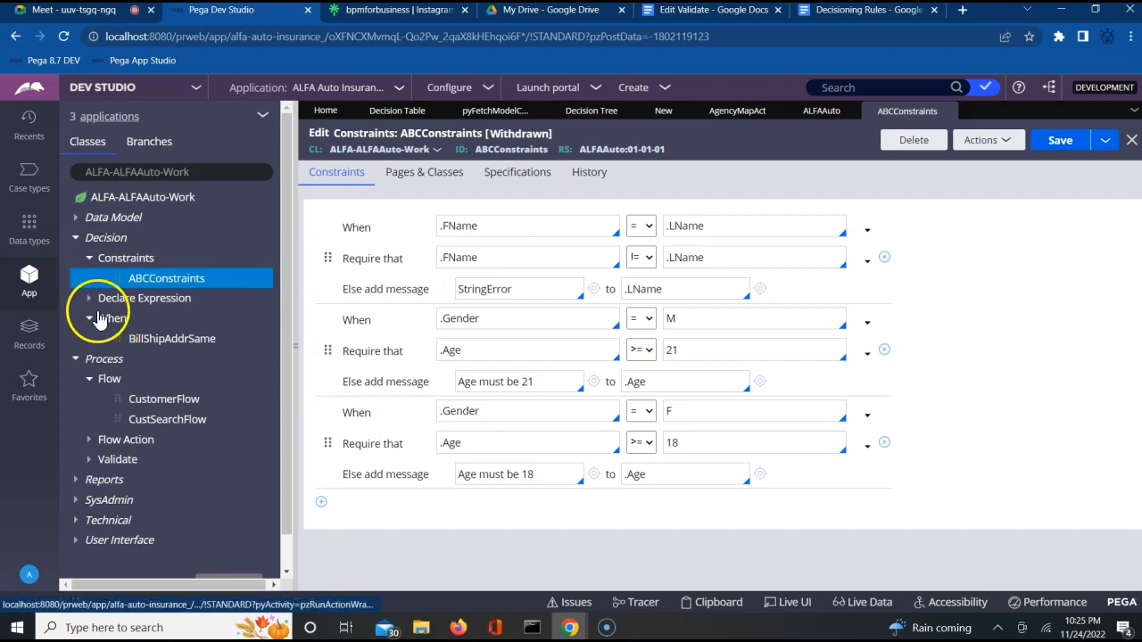
Step: Clear the ValAge validation from the Age property's Advanced settings and save it
{"action": "left_click", "coordinate": [76, 222]}
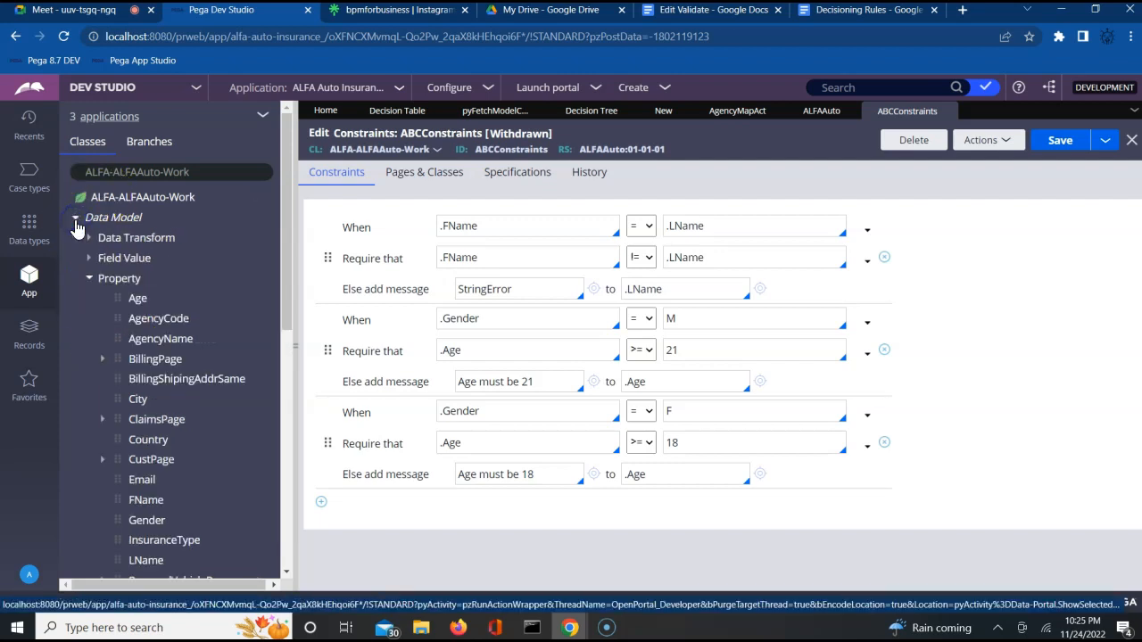
{"action": "left_click", "coordinate": [137, 302]}
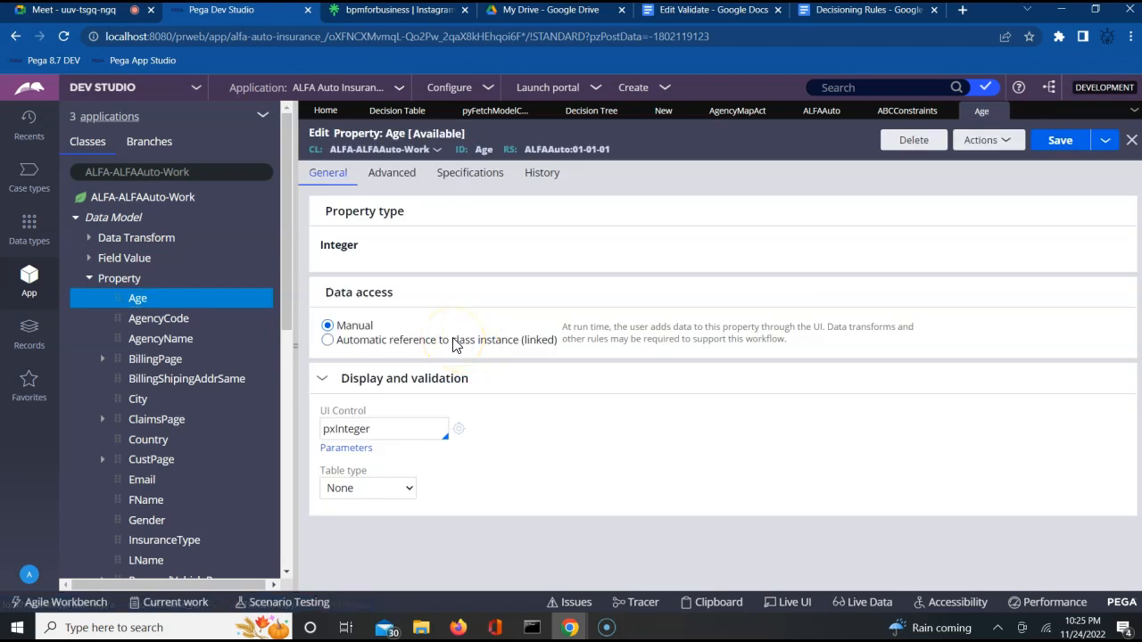
{"action": "left_click", "coordinate": [391, 174]}
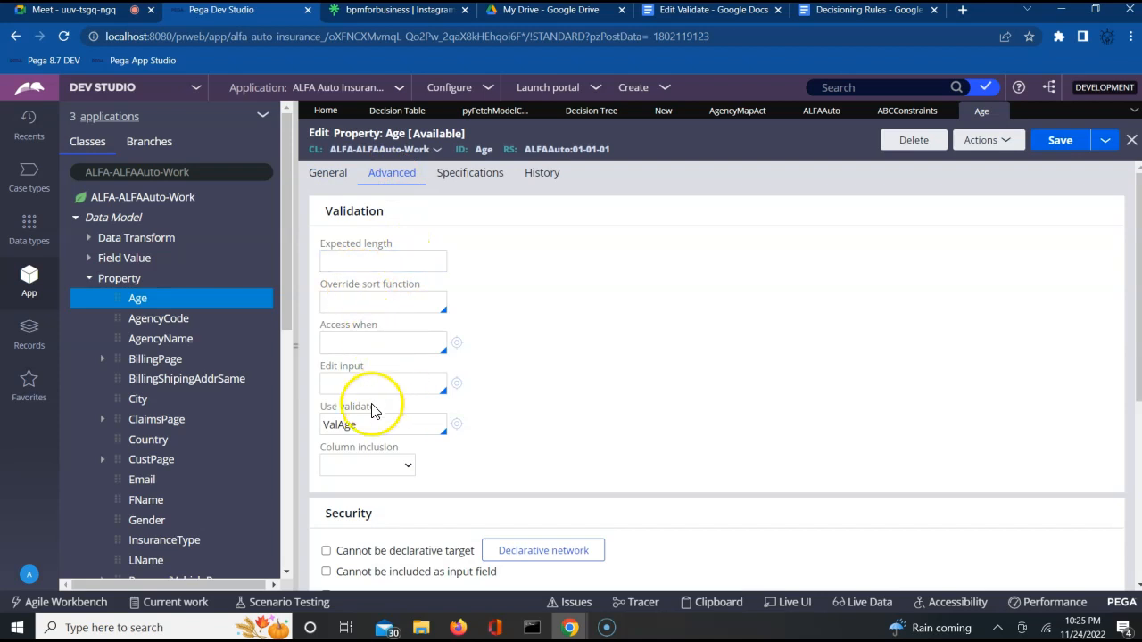
{"action": "left_click_drag", "start_coordinate": [331, 425], "coordinate": [355, 425]}
{"action": "key", "text": "BackSpace"}
{"action": "left_click", "coordinate": [1063, 145]}
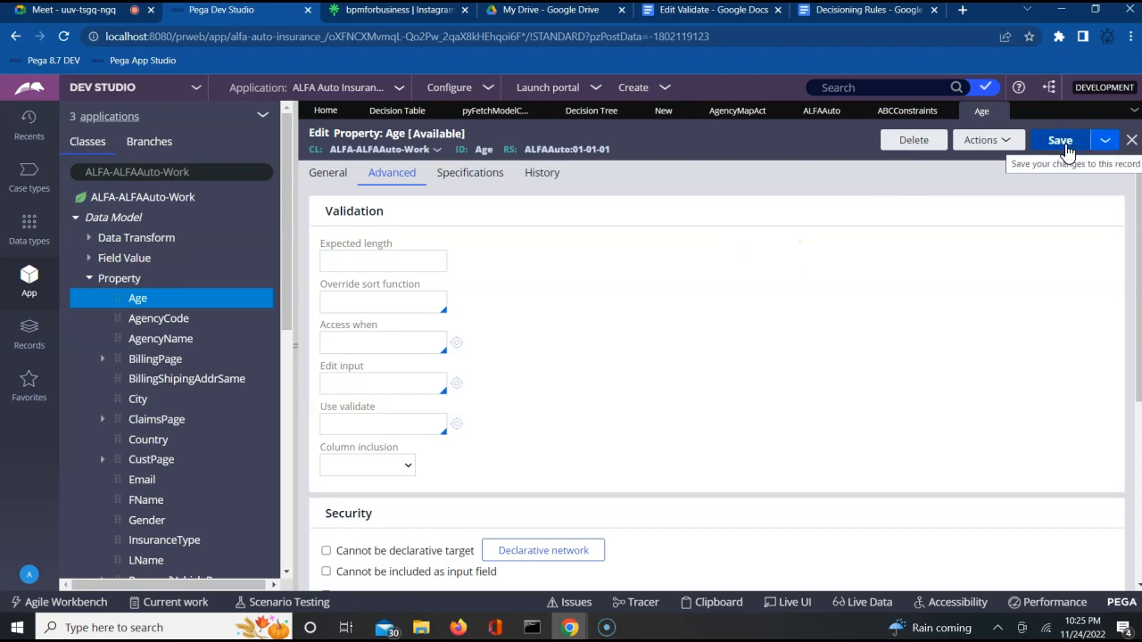
{"action": "left_click", "coordinate": [1064, 143]}
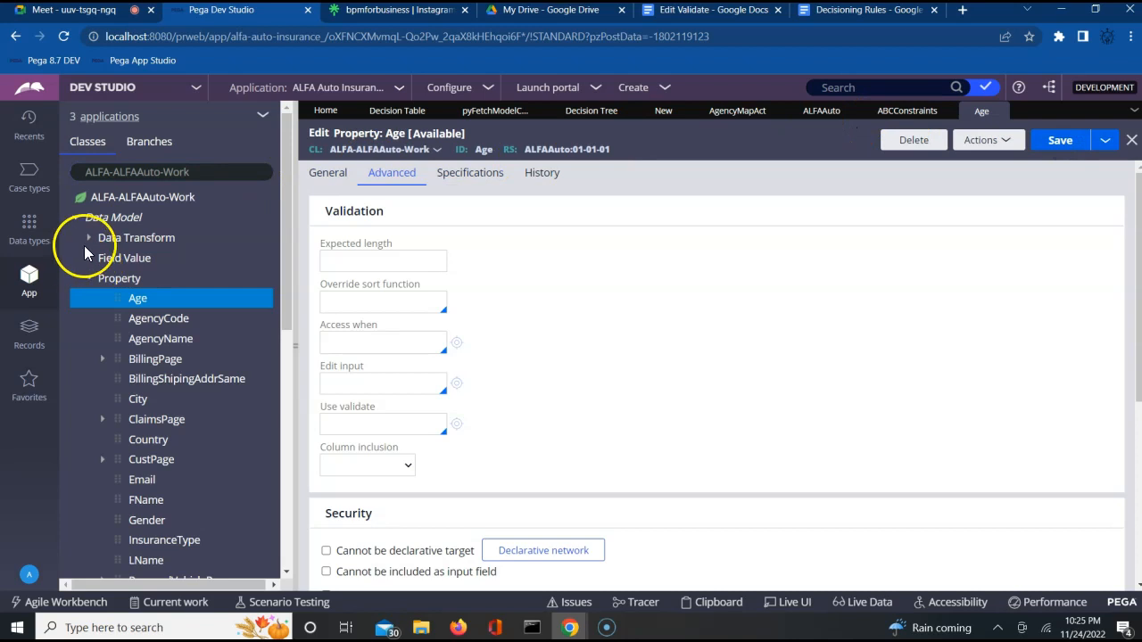
Step: Open the CustomerFlow flow from the Process rules
{"action": "left_click", "coordinate": [89, 279]}
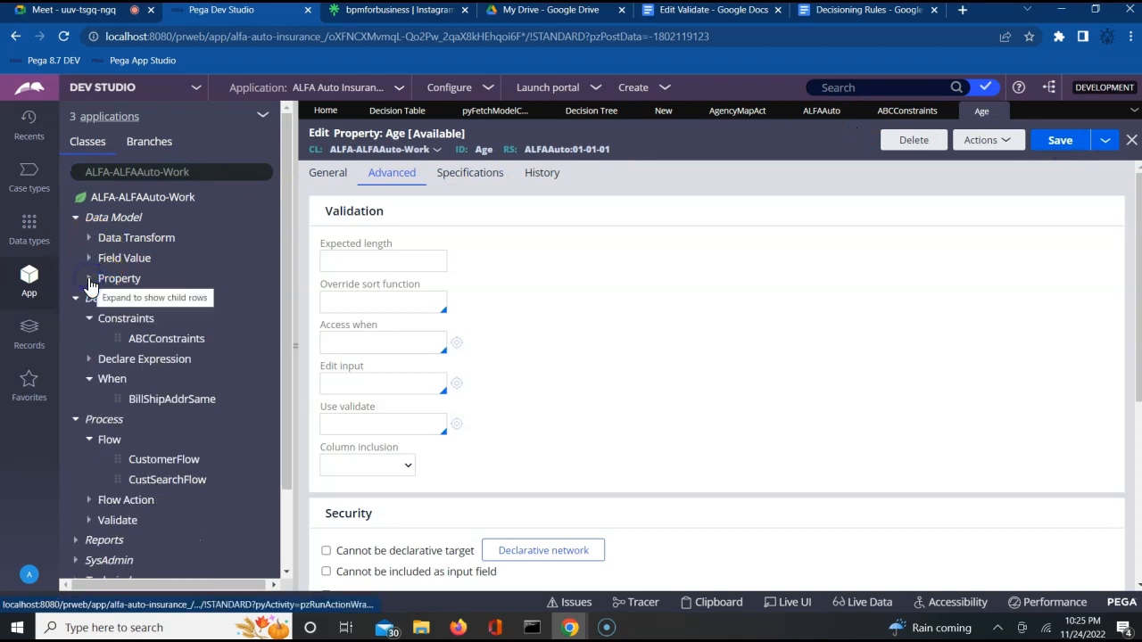
{"action": "left_click", "coordinate": [75, 219]}
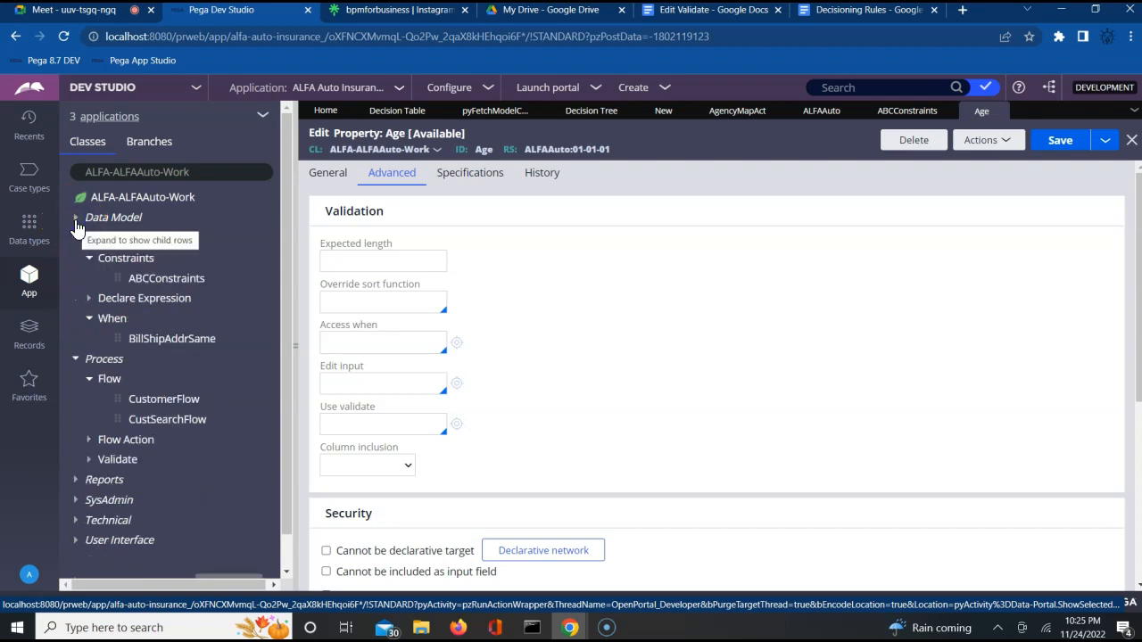
{"action": "left_click", "coordinate": [75, 219]}
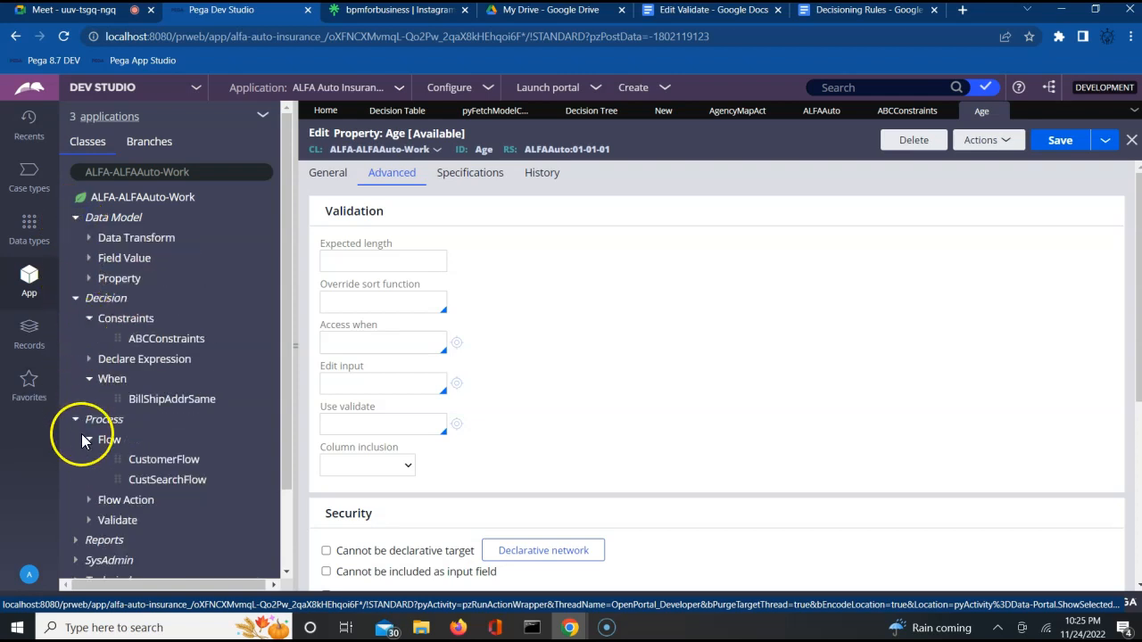
{"action": "left_click", "coordinate": [142, 464]}
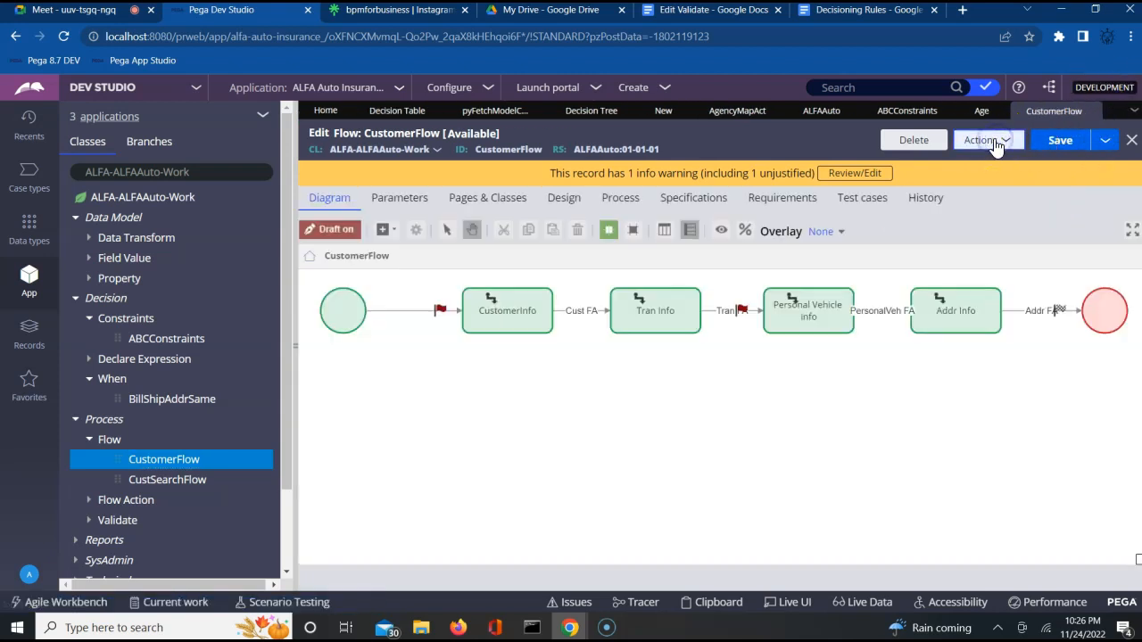
Step: Run CustomerFlow to create case A20221125-3 and submit the blank customer details
{"action": "left_click", "coordinate": [996, 142]}
{"action": "left_click", "coordinate": [951, 161]}
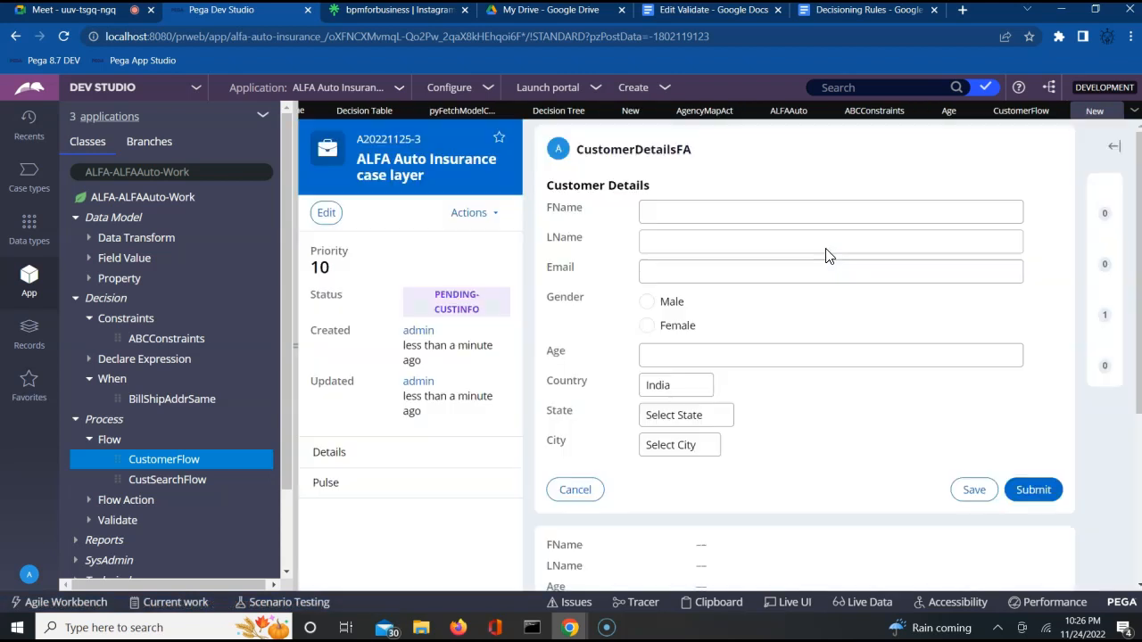
{"action": "left_click", "coordinate": [1044, 492]}
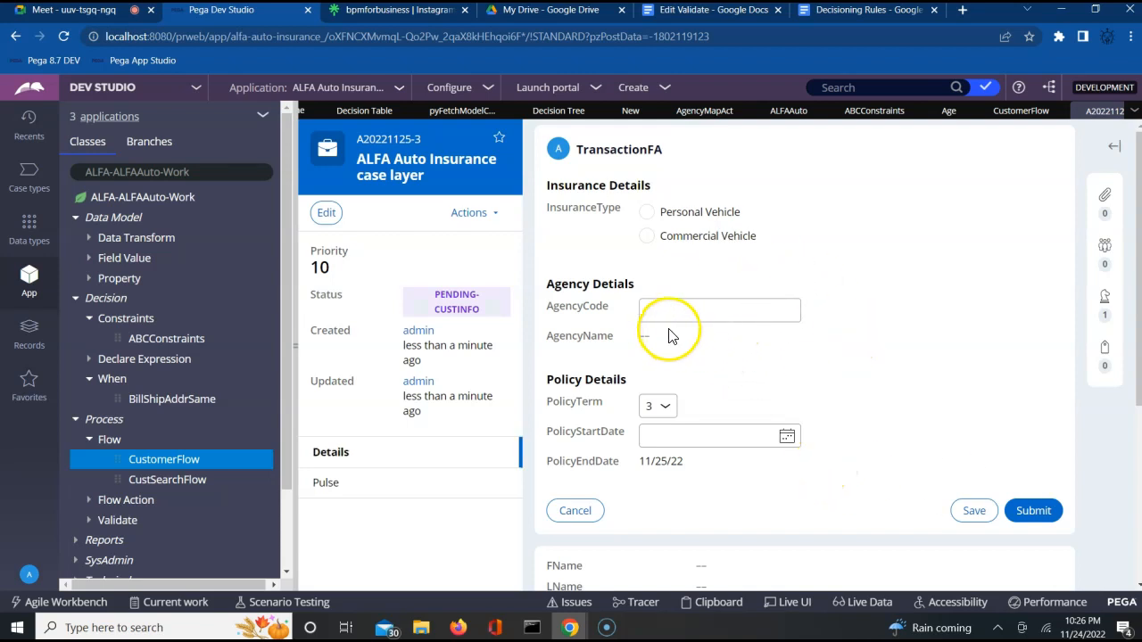
Step: Enter AgencyCode AG001, then AG002, confirming AgencyName fills in, showing Bangalore for AG002
{"action": "left_click", "coordinate": [689, 306]}
{"action": "type", "text": "AG001"}
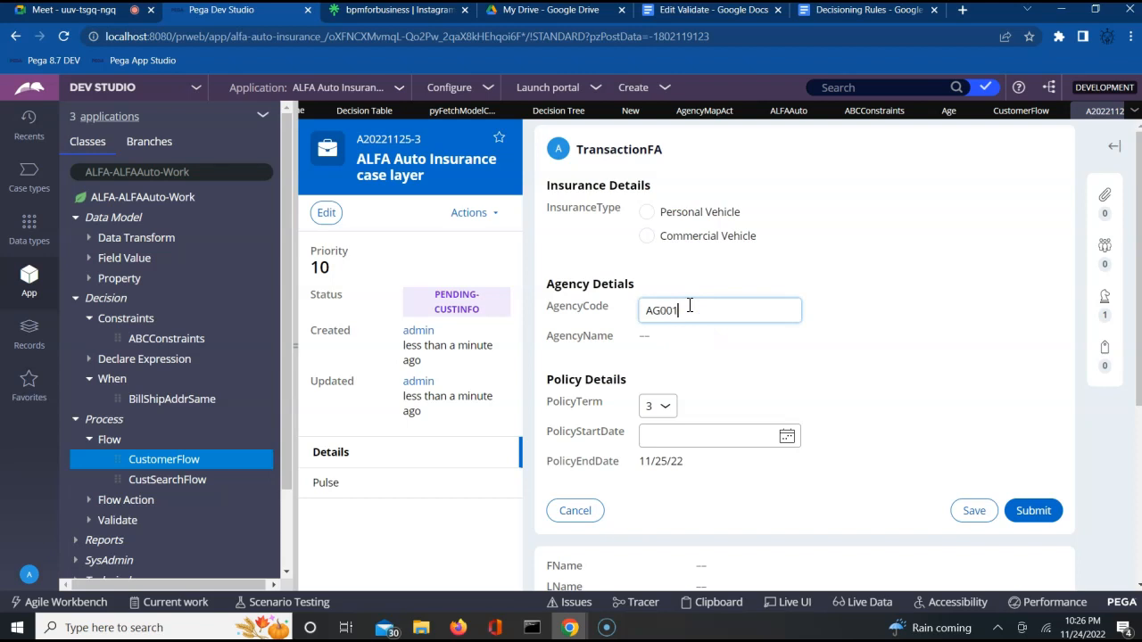
{"action": "key", "text": "Tab"}
{"action": "left_click", "coordinate": [689, 310]}
{"action": "key", "text": "BackSpace"}
{"action": "type", "text": "2"}
{"action": "key", "text": "Tab"}
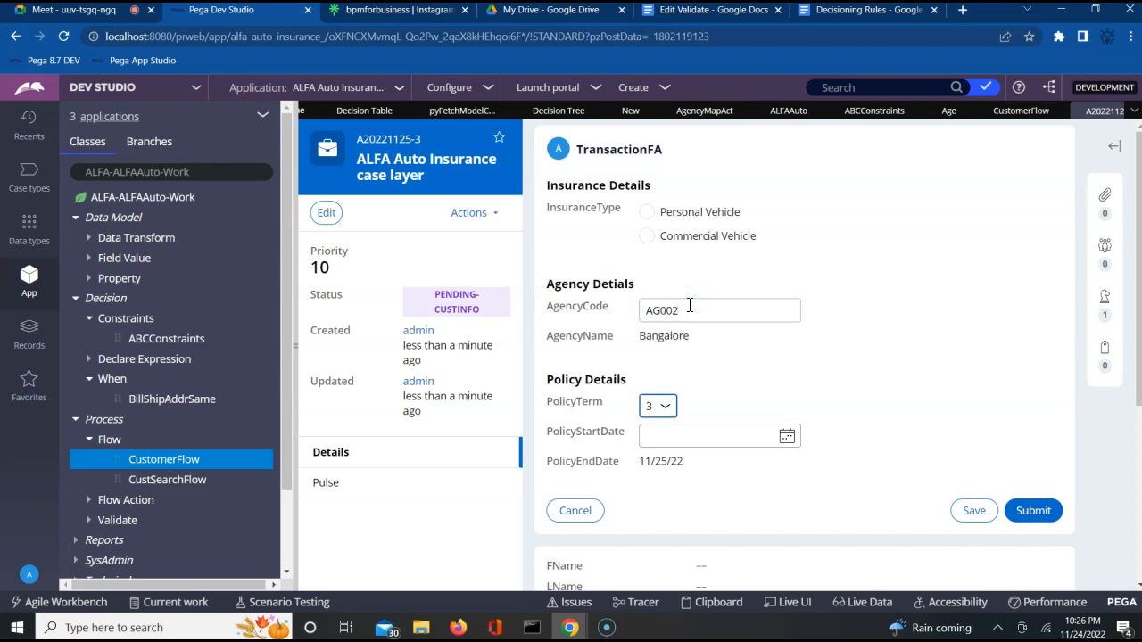
Step: Change AgencyCode to AG003, then AG004, with AgencyName updating to Hyderabad and Chennai
{"action": "left_click", "coordinate": [689, 309]}
{"action": "key", "text": "BackSpace"}
{"action": "type", "text": "3"}
{"action": "key", "text": "Tab"}
{"action": "left_click", "coordinate": [689, 310]}
{"action": "key", "text": "BackSpace"}
{"action": "type", "text": "4"}
{"action": "key", "text": "Tab"}
Step: Change AgencyCode to AG005 so AgencyName shows Mumbai
{"action": "left_click", "coordinate": [689, 309]}
{"action": "key", "text": "BackSpace"}
{"action": "type", "text": "5"}
{"action": "key", "text": "Tab"}
Step: Change AgencyCode to AG006 so AgencyName shows NoAgency, then collapse the class explorer
{"action": "left_click", "coordinate": [688, 309]}
{"action": "key", "text": "BackSpace"}
{"action": "key", "text": "Tab"}
{"action": "left_click", "coordinate": [296, 347]}
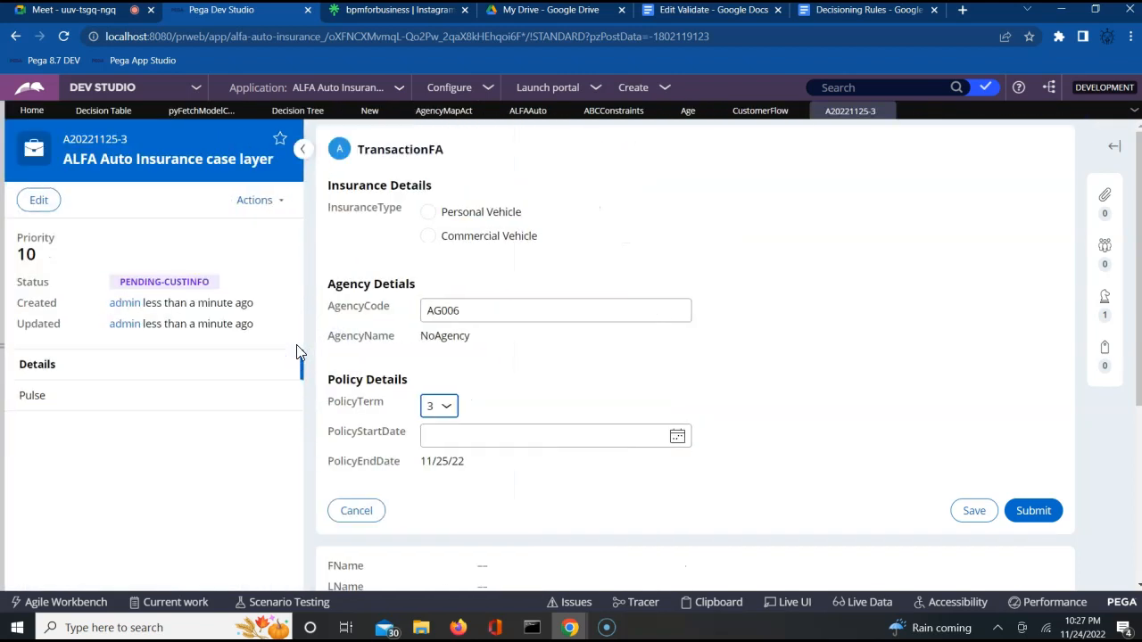